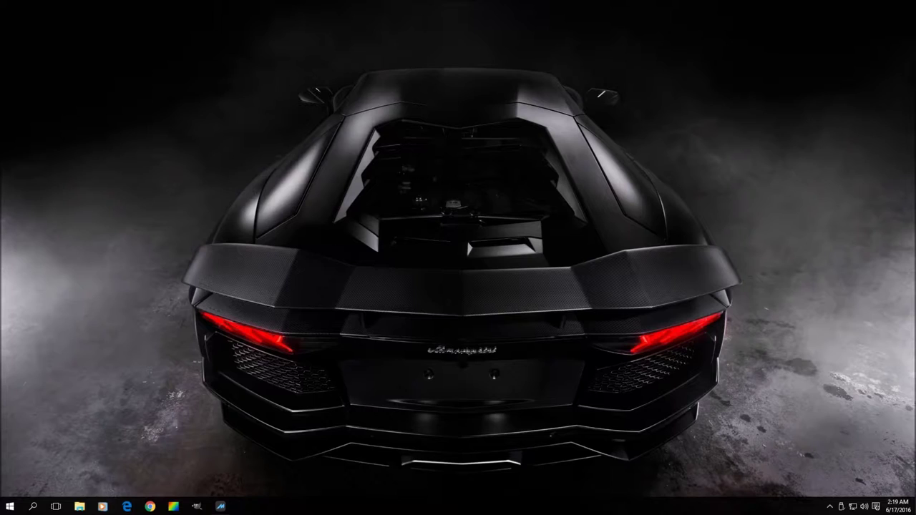
Step: Reveal the desktop Fences icon groups and restore the MAMEUI64 game list window
double_click(861, 327)
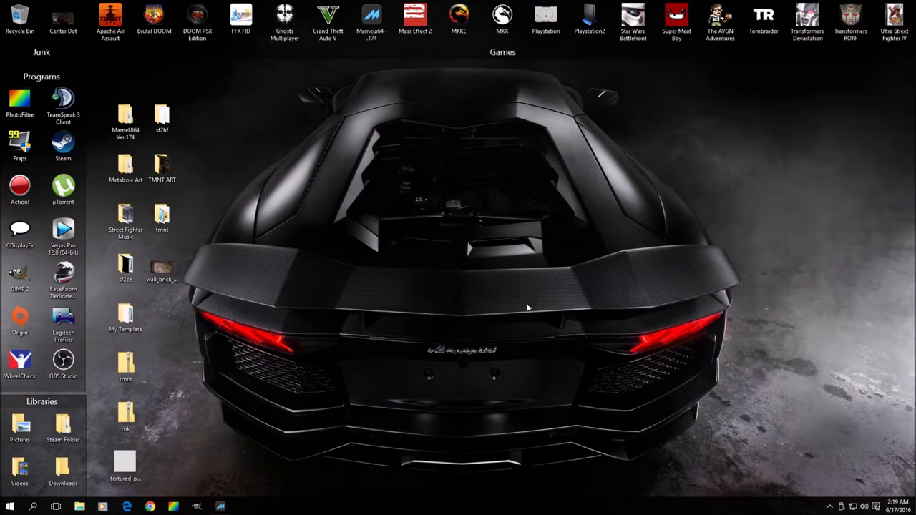
left_click(225, 506)
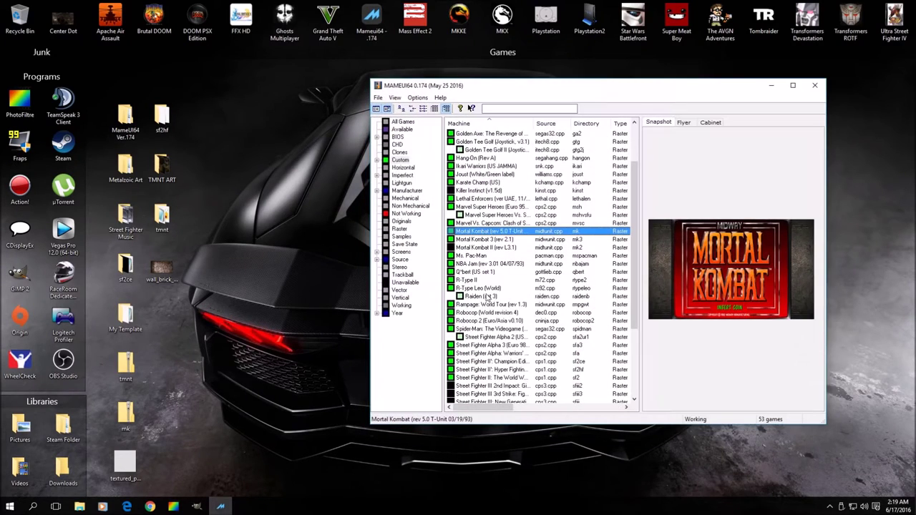
Step: Launch Mortal Kombat, lower its master volume to -23dB, and bring up the MAME menu
double_click(493, 232)
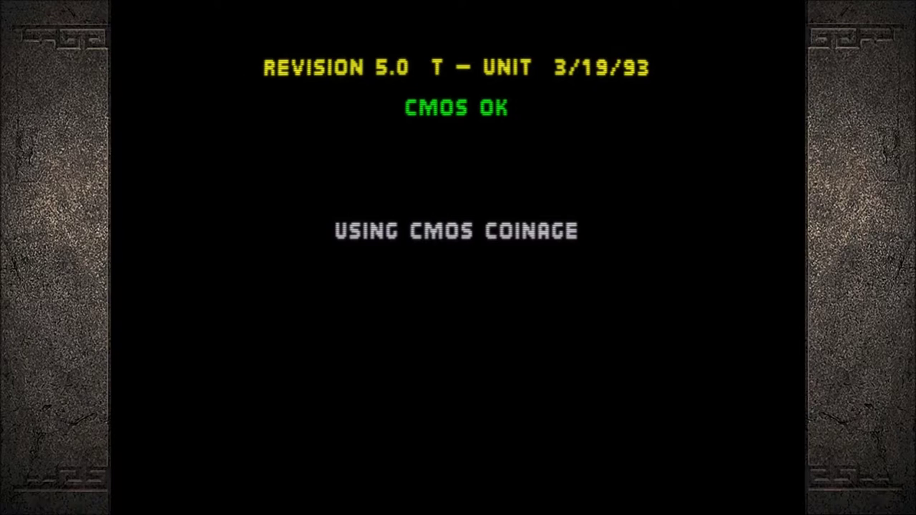
key("Tab")
key("grave")
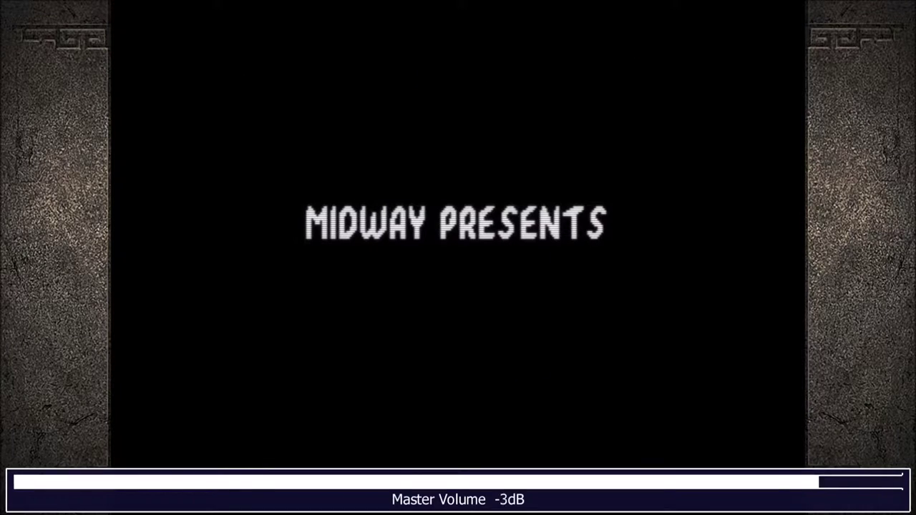
key("Left")
key("Left")
key("Left")
key("Left")
key("Left")
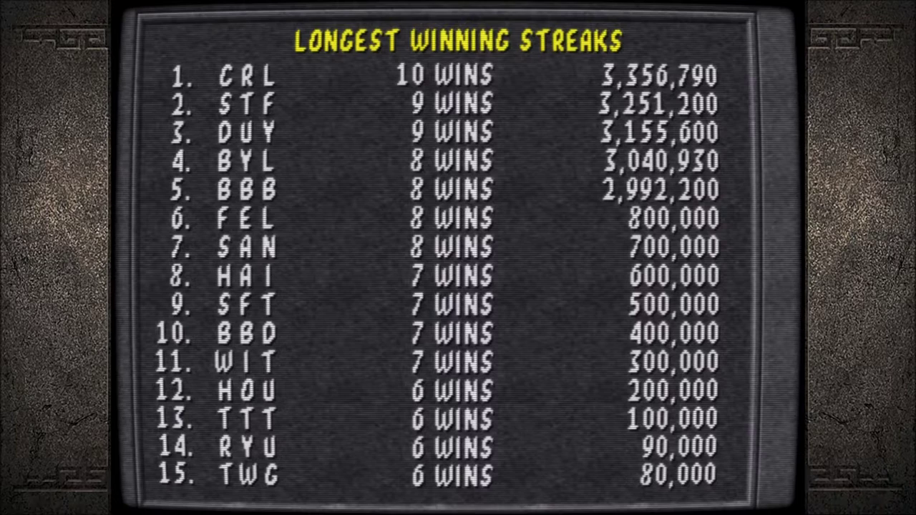
key("Tab")
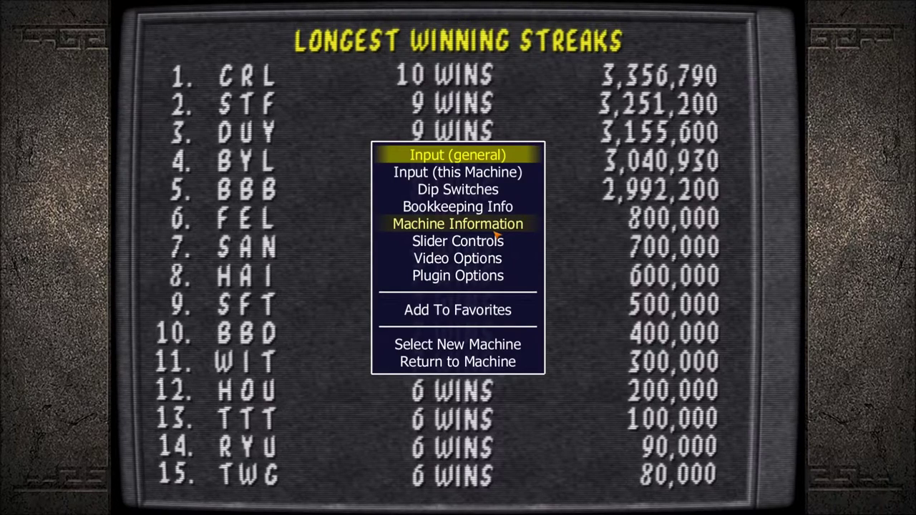
Step: Open Video Options and preview the Artwork 2, 3, 4 and Standard (4:3) bezel layouts
key("Up")
key("Up")
key("Up")
key("Up")
key("Up")
key("Return")
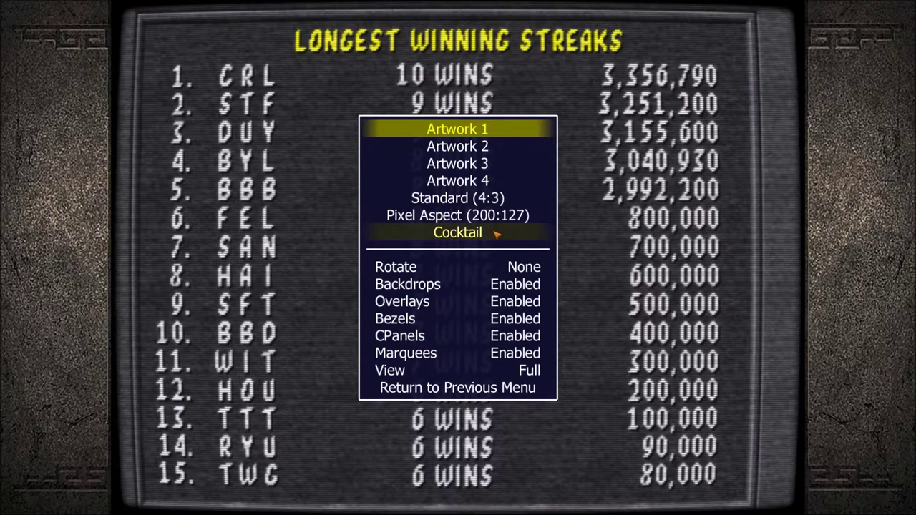
key("Down")
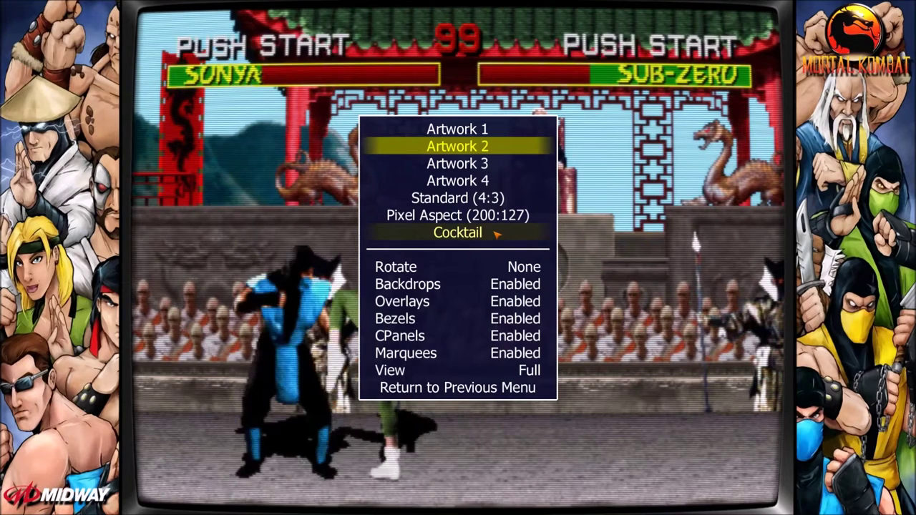
key("Down")
key("Up")
key("Down")
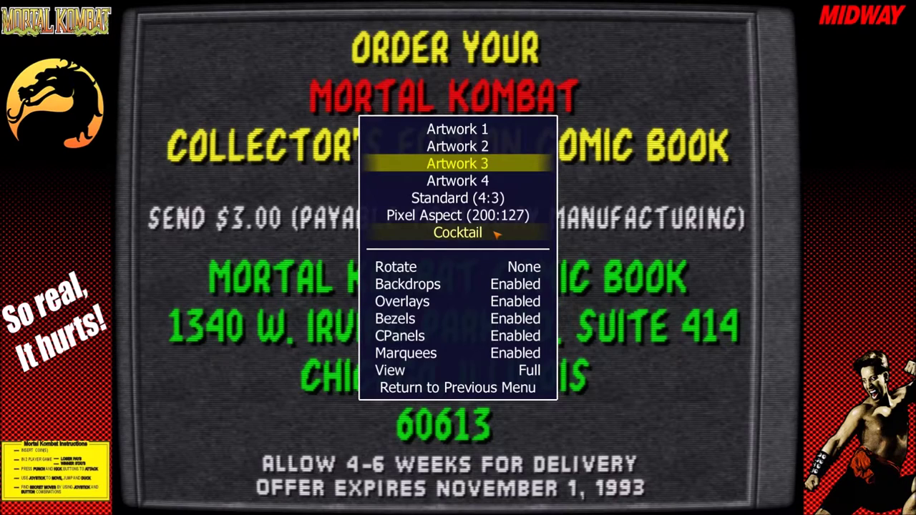
key("Down")
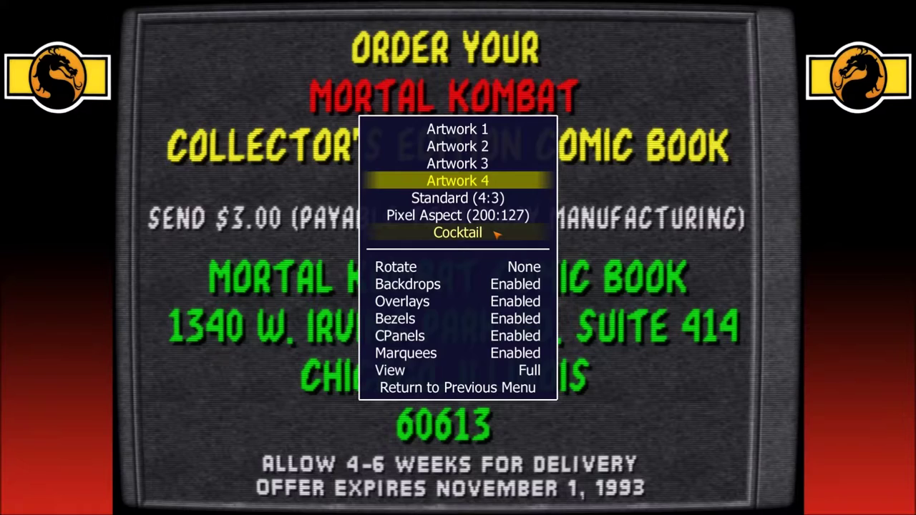
key("Up")
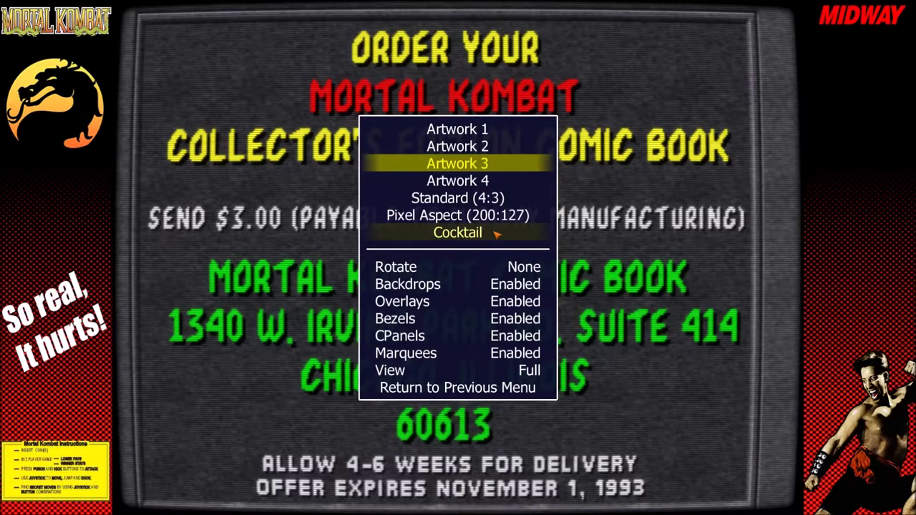
key("Down")
key("Down")
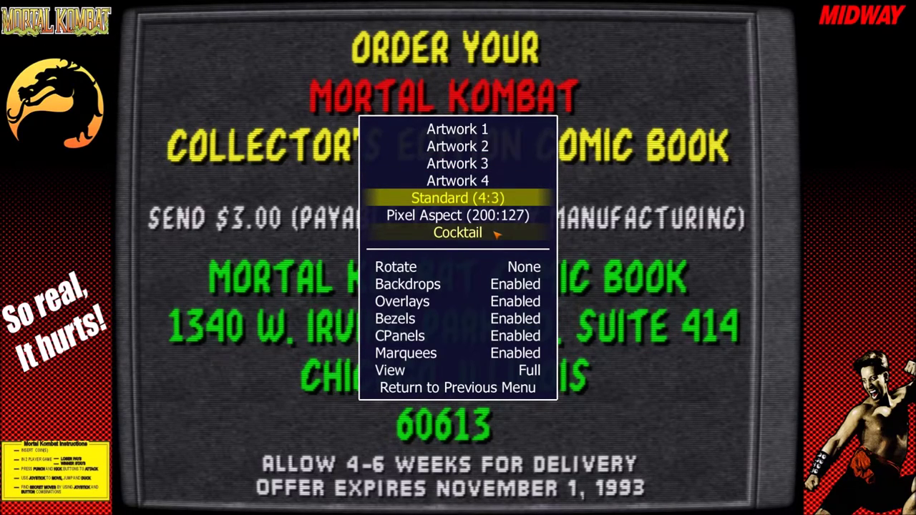
Step: Compare the Artwork 2, 3, 4 and Standard (4:3) layouts again, ending on Artwork 1
key("Up")
key("Up")
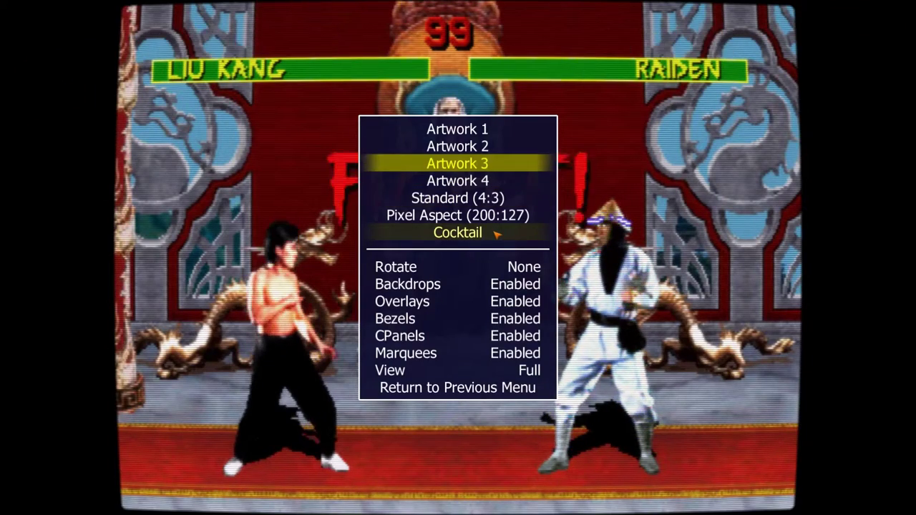
key("Down")
key("Down")
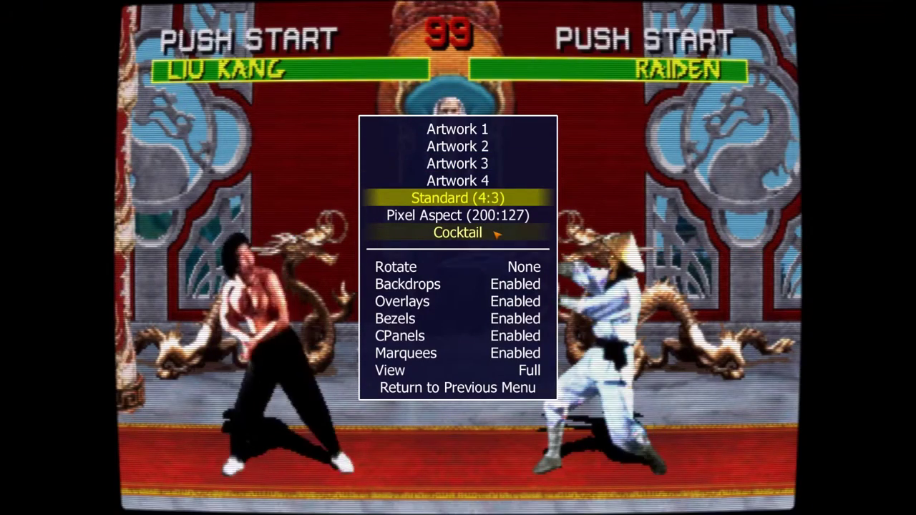
key("Up")
key("Down")
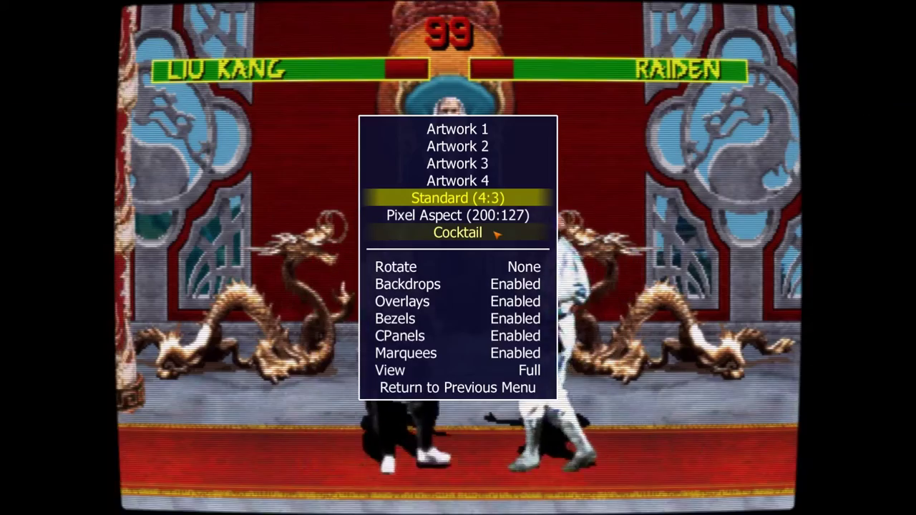
key("Up")
key("Up")
key("Up")
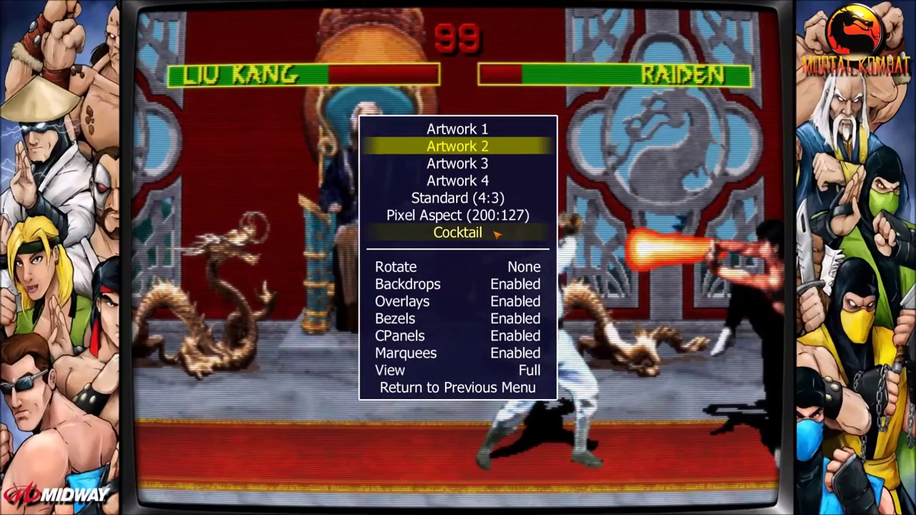
key("Down")
key("Down")
key("Down")
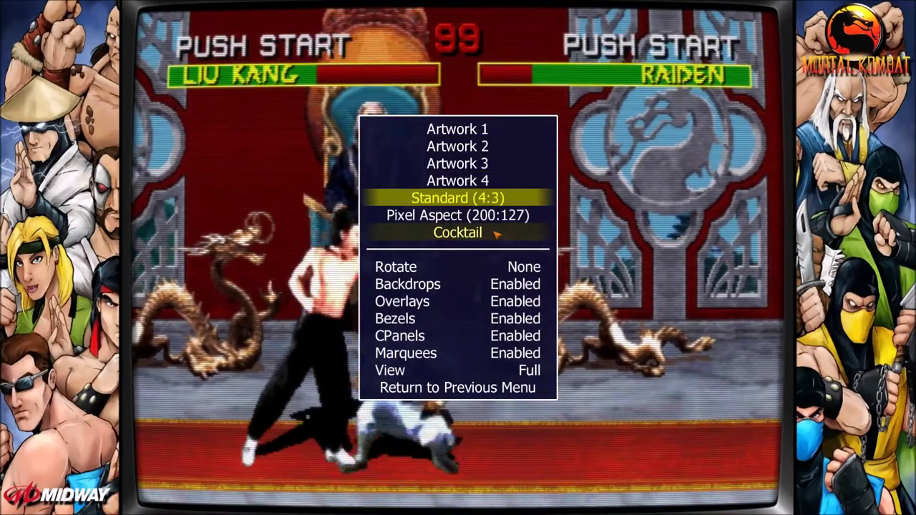
key("Up")
key("Up")
key("Up")
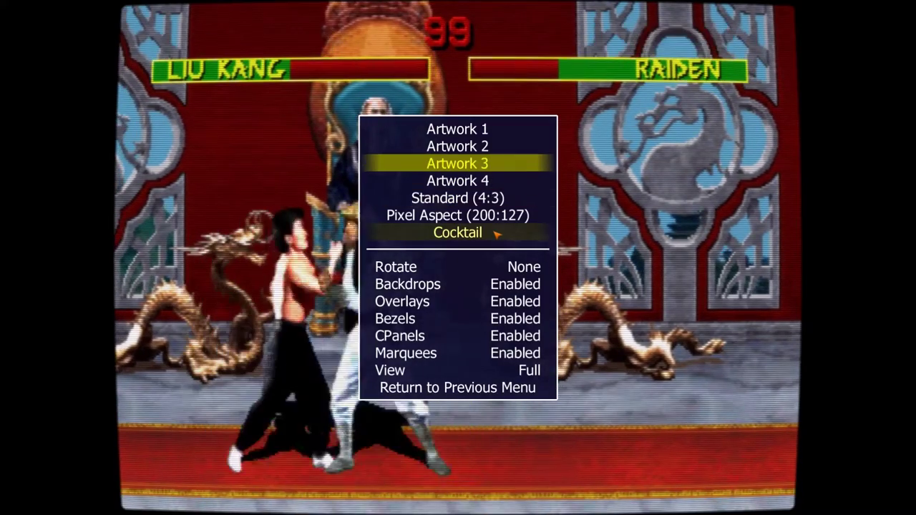
key("Down")
key("Up")
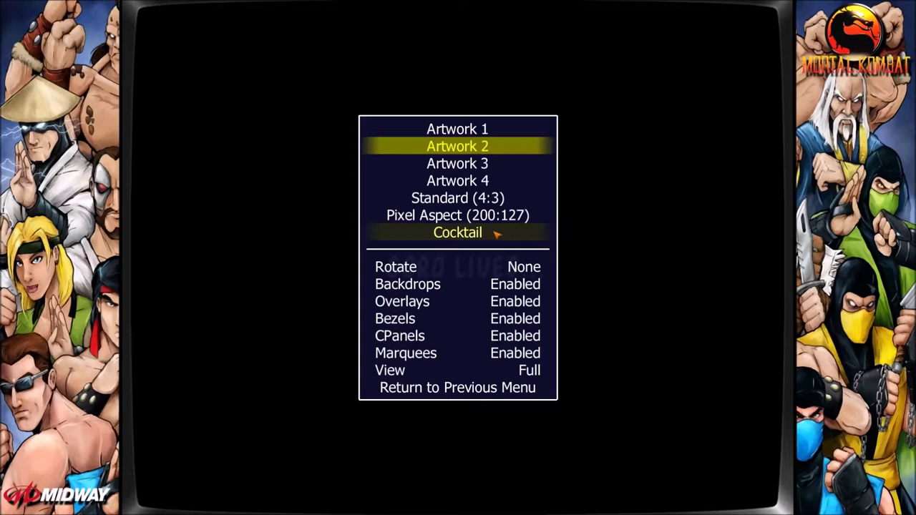
key("Up")
Step: Toggle the View setting between Full and Cropped, leaving it on Full
key("Up")
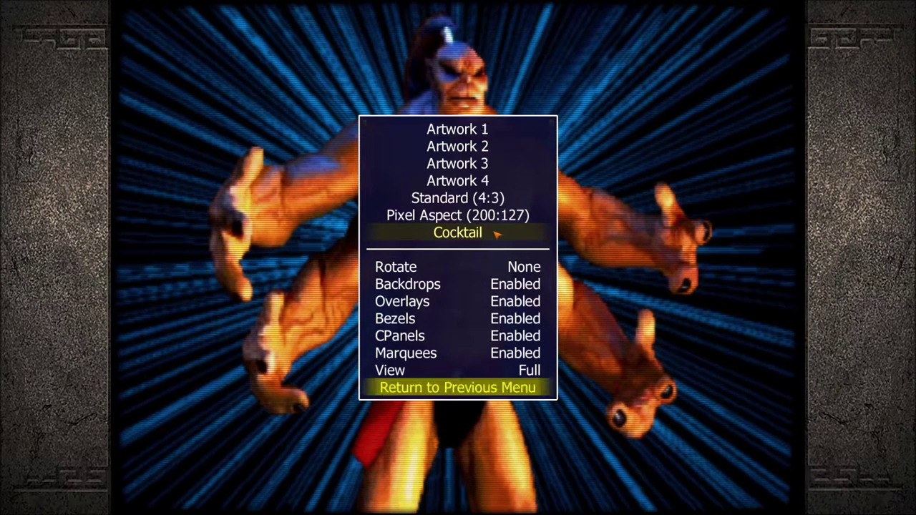
key("Up")
key("Up")
key("Up")
key("Down")
key("Down")
key("Left")
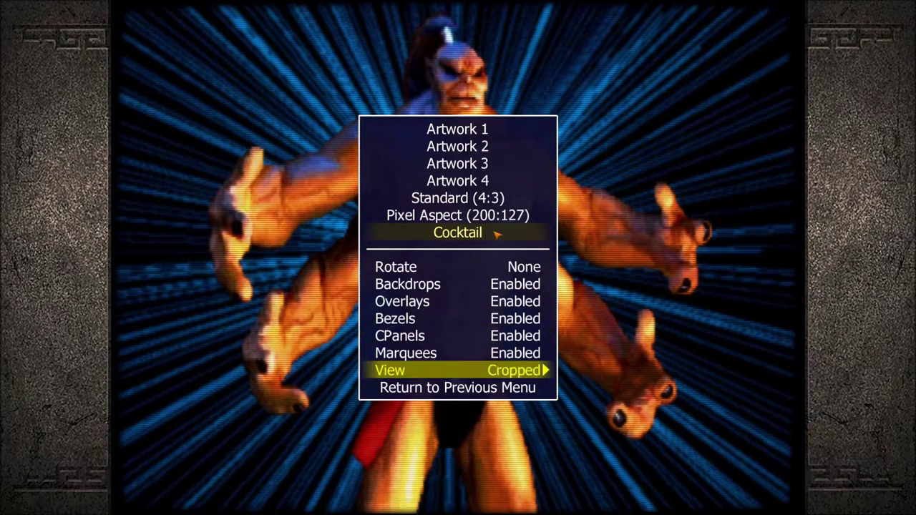
key("Right")
key("Left")
key("Right")
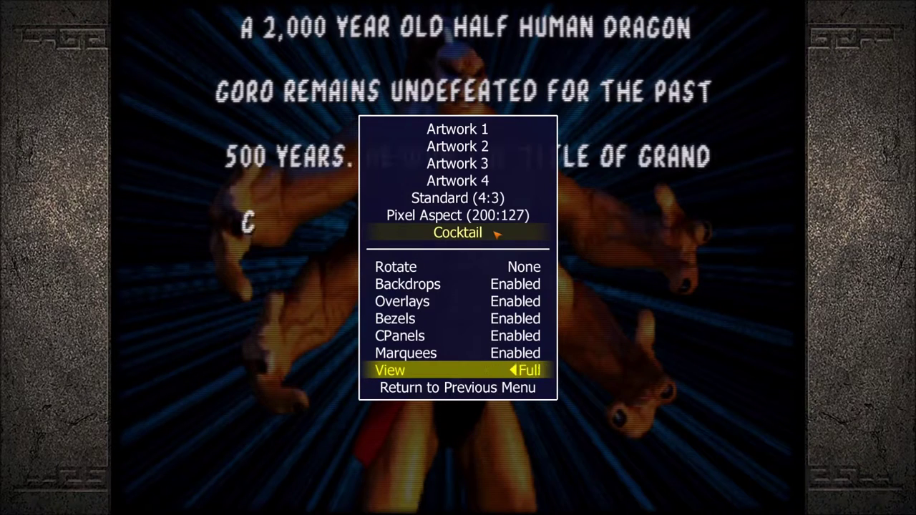
key("Left")
key("Right")
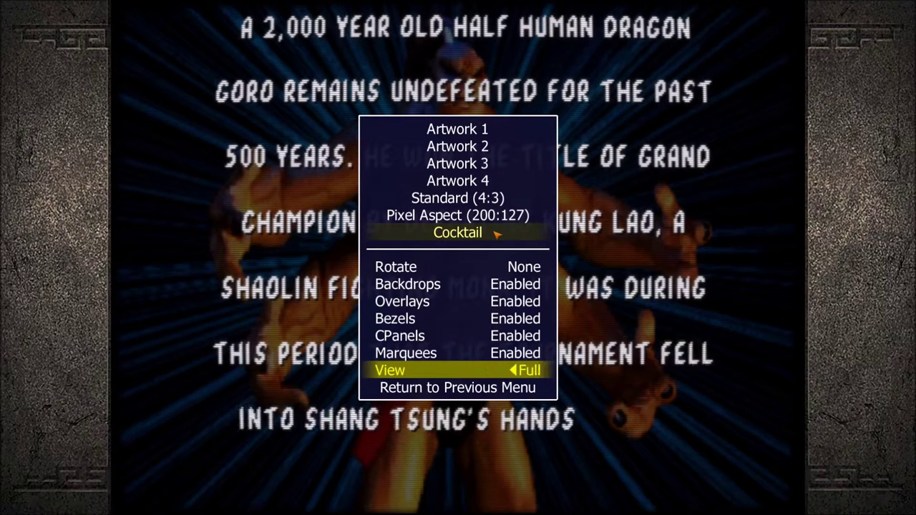
Step: Return to the previous menu, close the MAME menu and exit Mortal Kombat
key("Down")
key("Return")
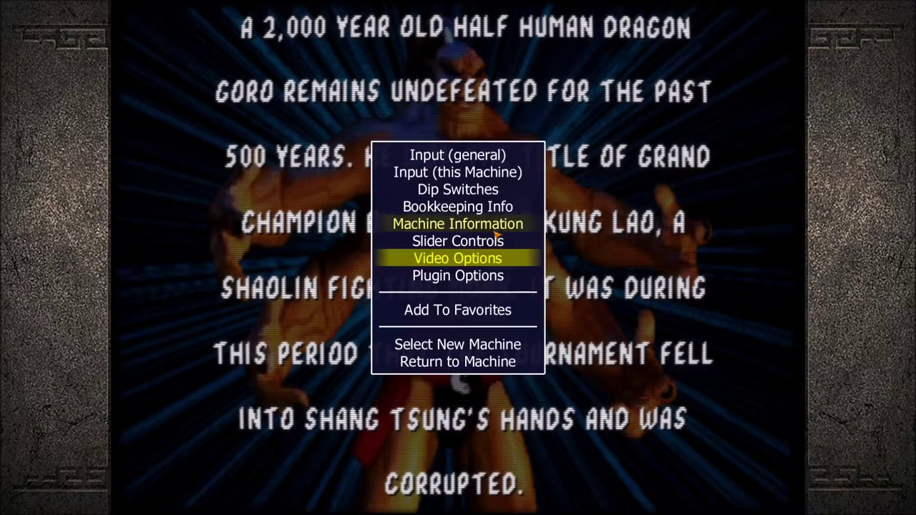
key("Tab")
key("Escape")
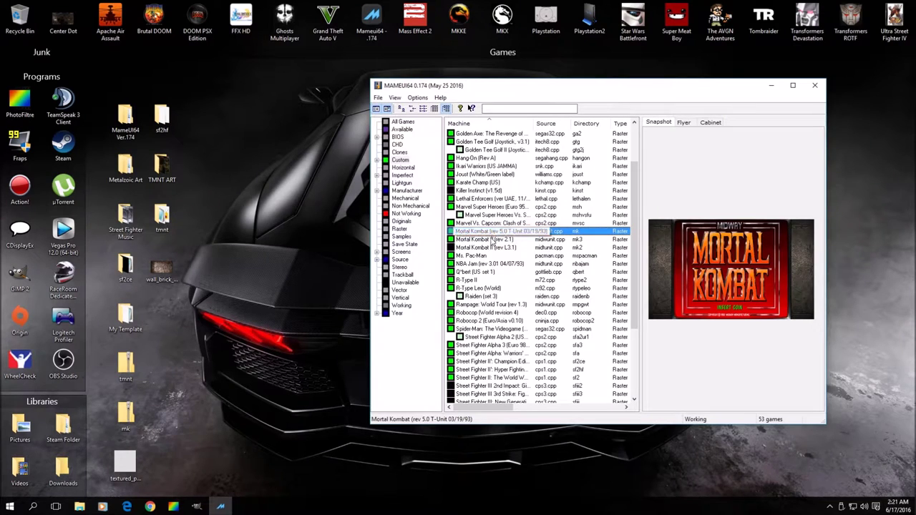
Step: Launch Mortal Kombat II, lower its volume, and open Video Options from the MAME menu
double_click(489, 249)
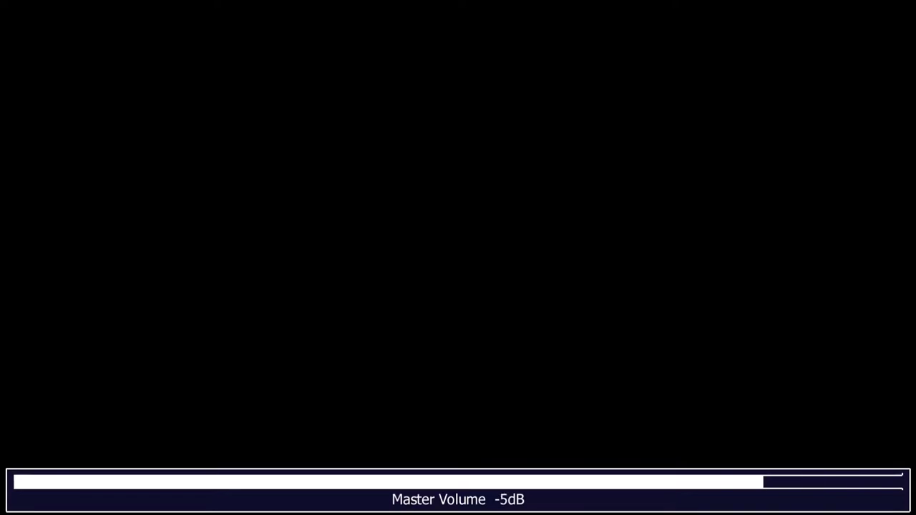
key("minus")
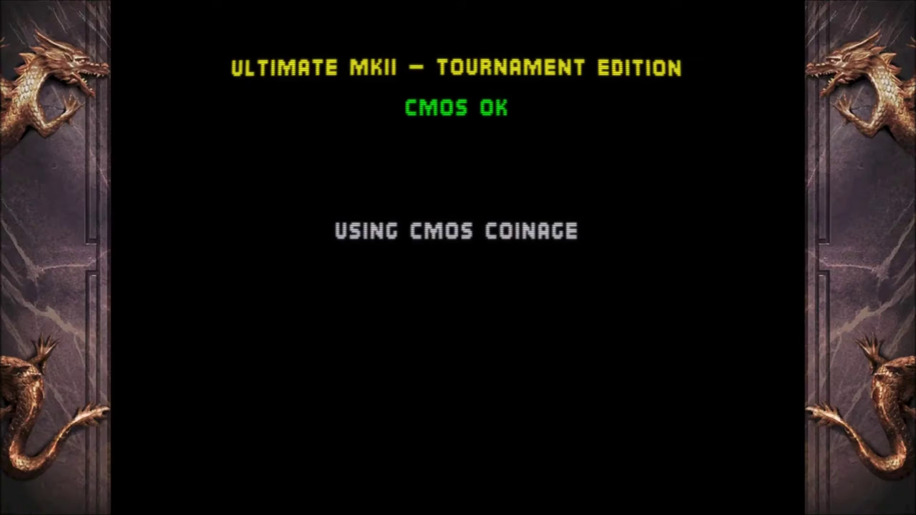
key("Tab")
key("Down")
key("Down")
key("Down")
key("Down")
key("Down")
key("Down")
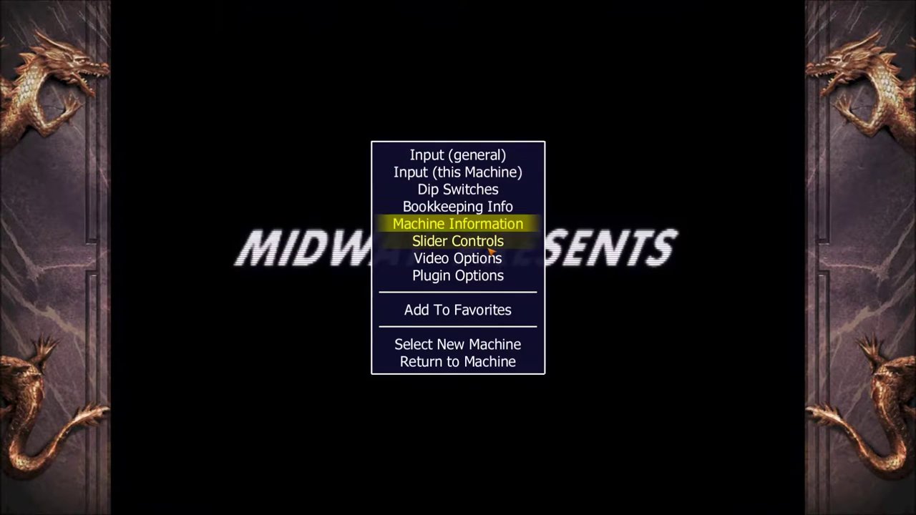
key("Return")
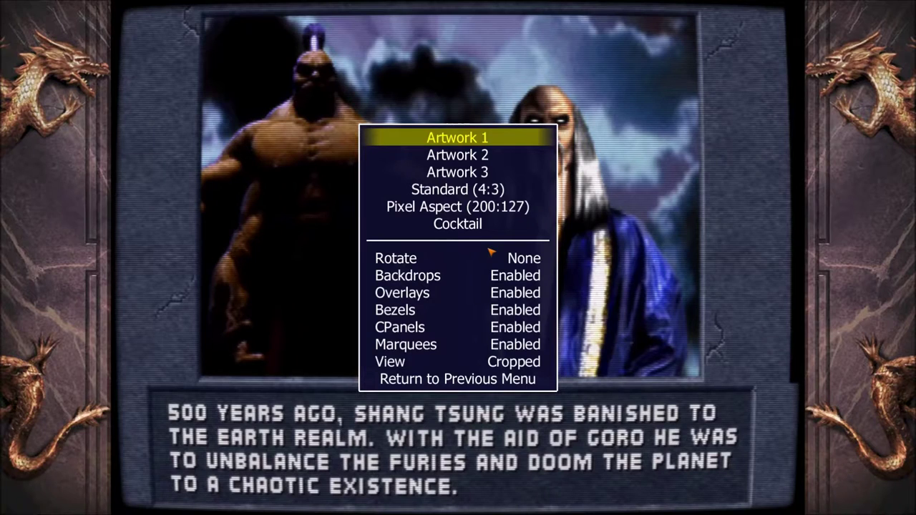
Step: Start the game and switch the side art to the Artwork 2 layout
key("Tab")
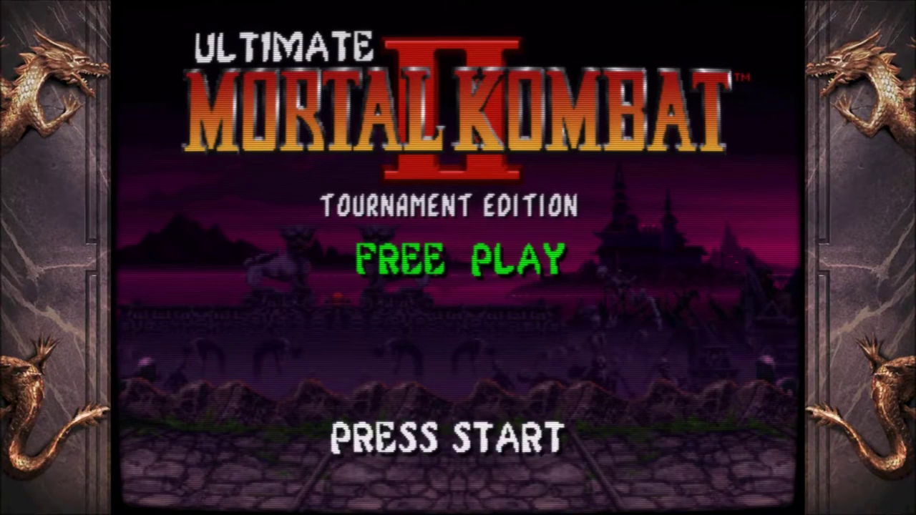
key("Return")
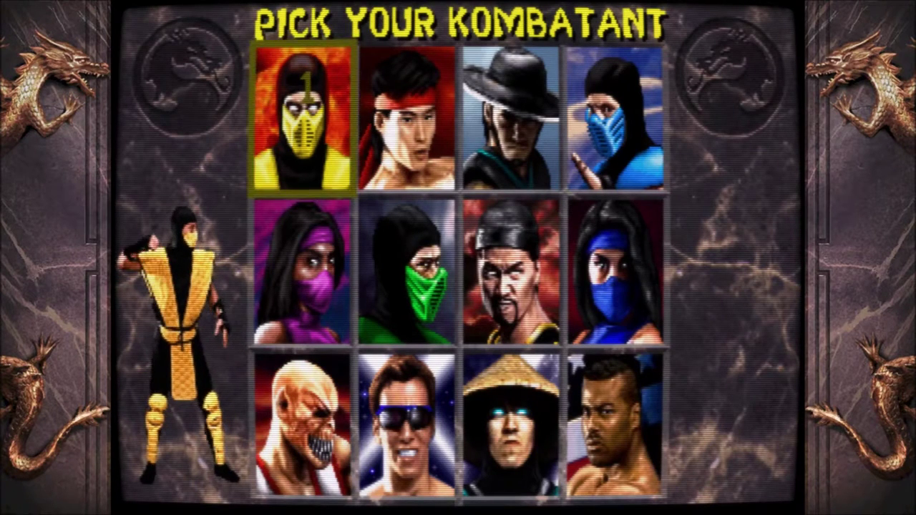
key("grave")
key("grave")
key("Tab")
key("Down")
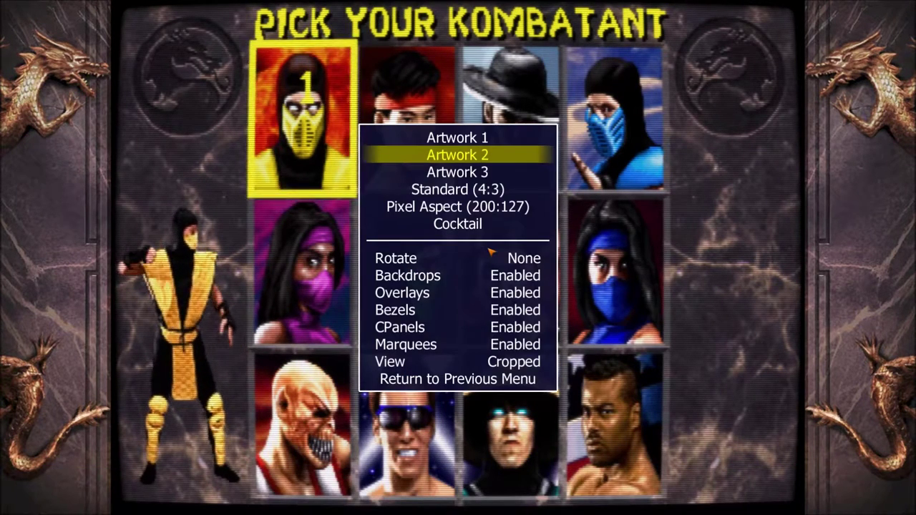
key("Return")
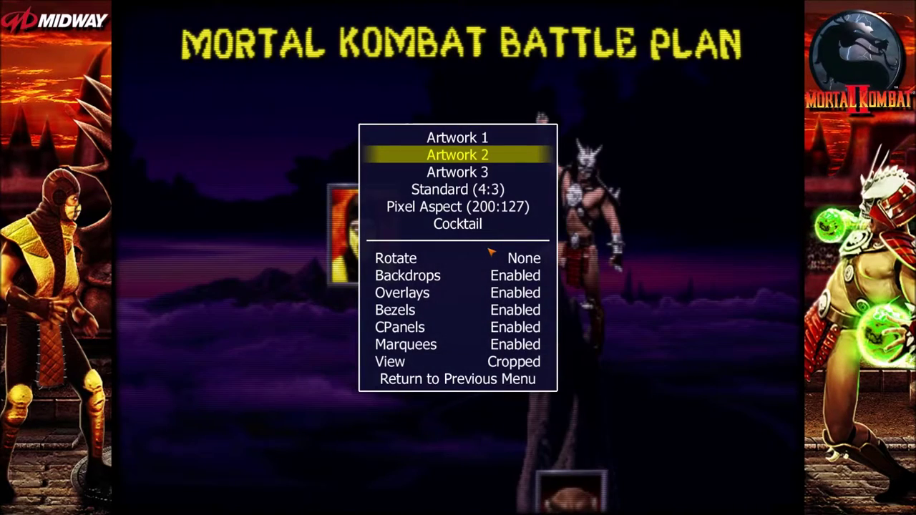
Step: Change the View from Cropped to Full and preview the Artwork 3 layout
key("Down")
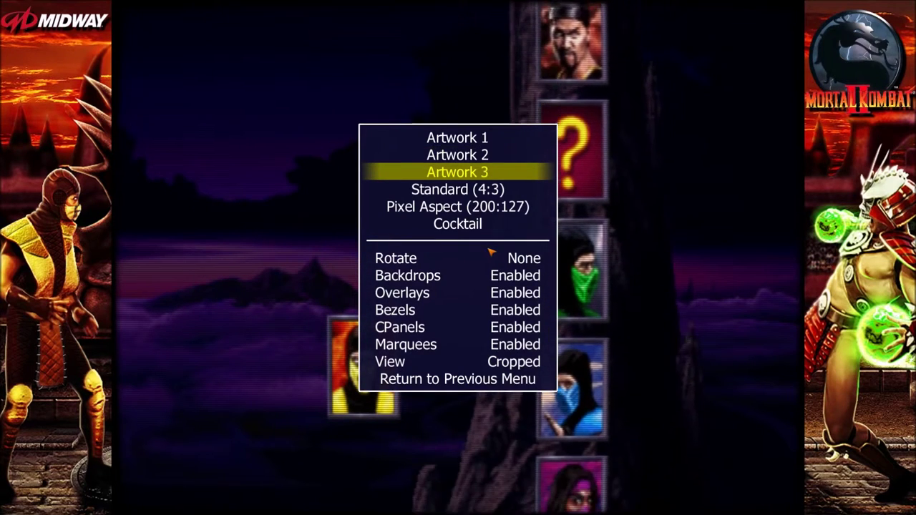
key("Up")
key("Up")
key("Up")
key("Up")
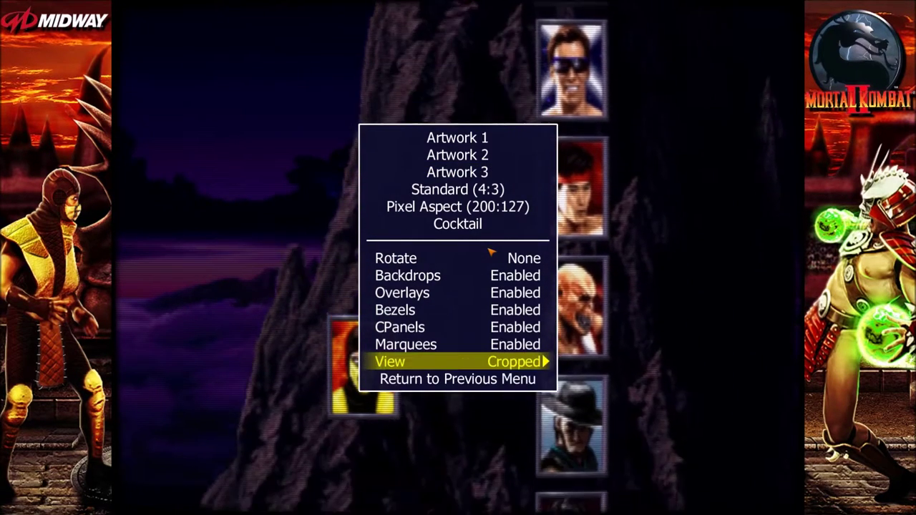
key("Right")
key("Down")
key("Down")
key("Down")
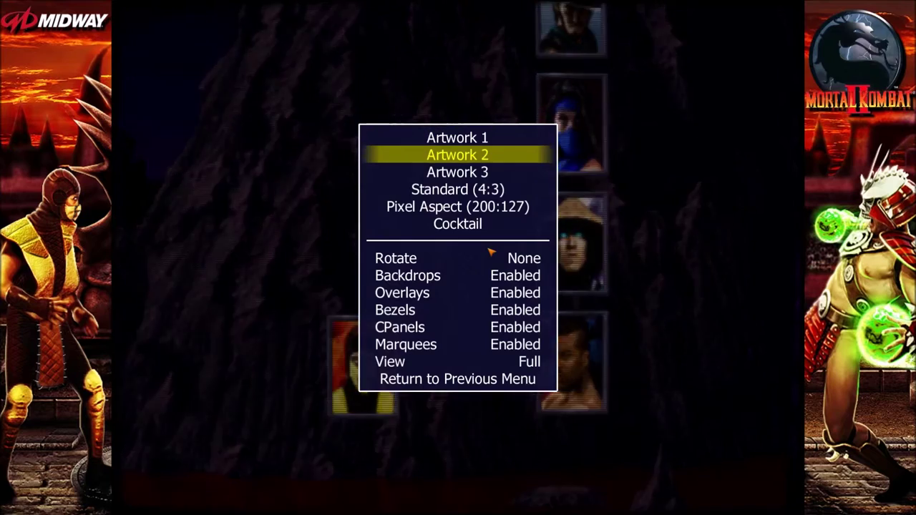
key("Down")
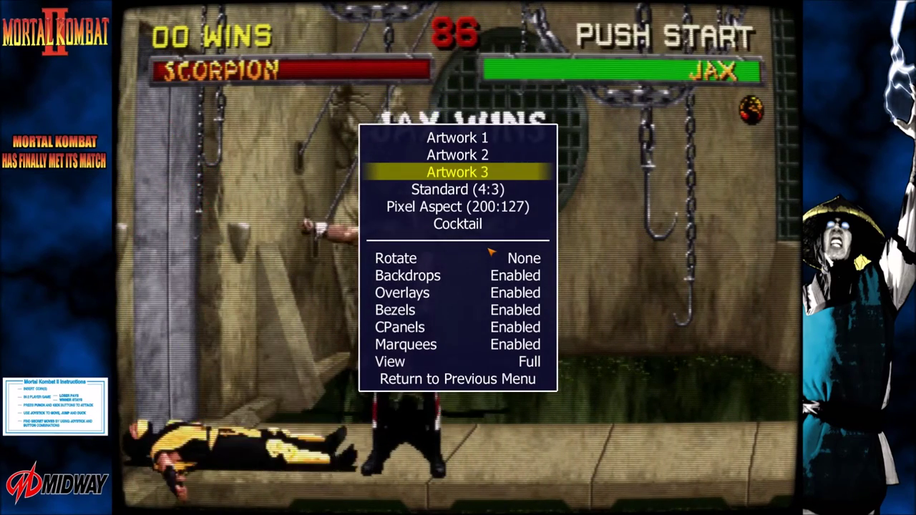
Step: Restore the Artwork 1 dragon bezel and quit Mortal Kombat II to the game list
key("Up")
key("Up")
key("Return")
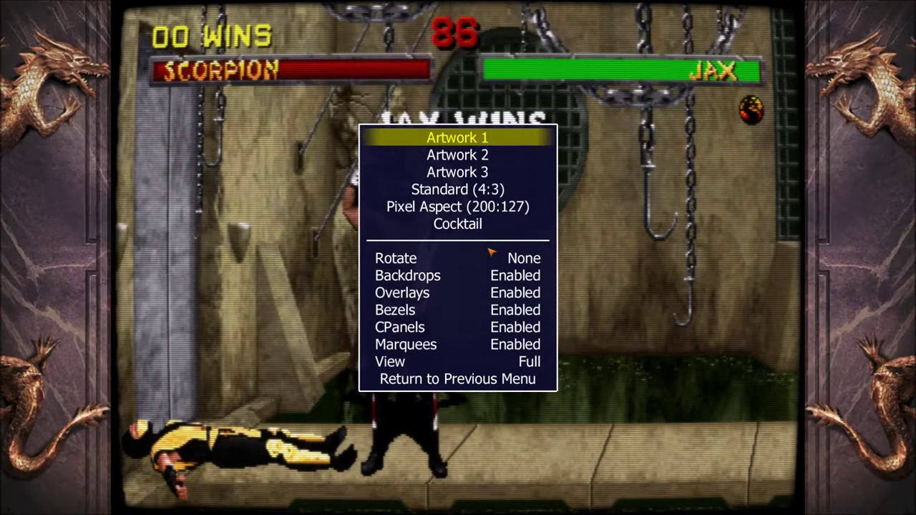
key("Escape")
key("Escape")
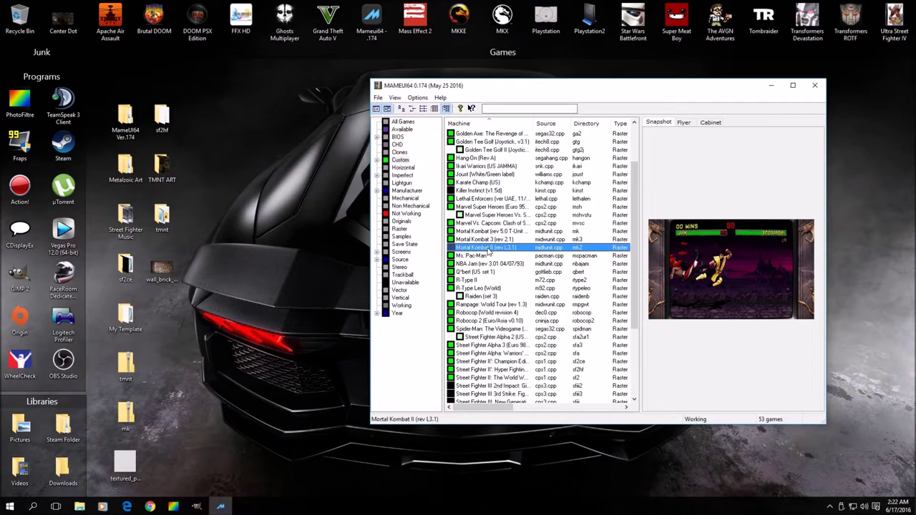
key("Down")
key("Down")
key("Down")
key("Down")
key("Down")
key("Down")
key("Down")
key("Down")
key("Down")
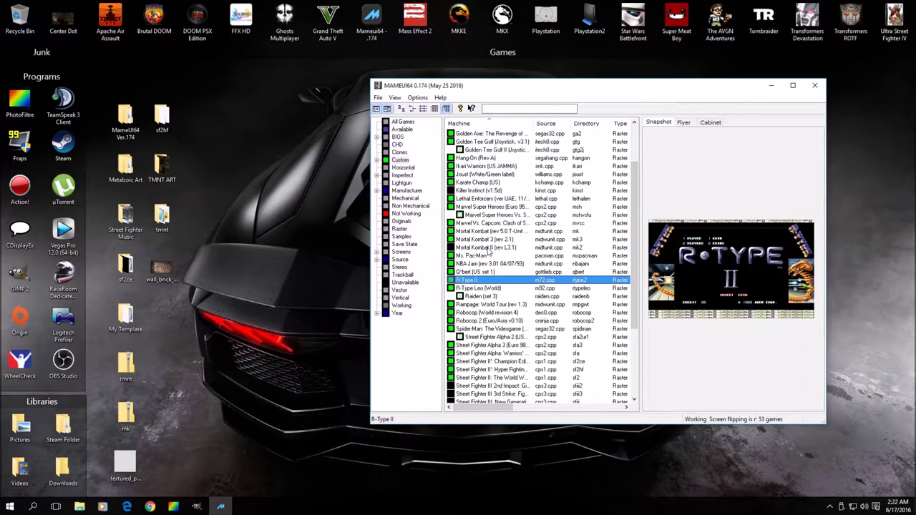
Step: Select Street Fighter II': Champion Edition in the game list and launch it
key("Down")
key("Down")
key("Up")
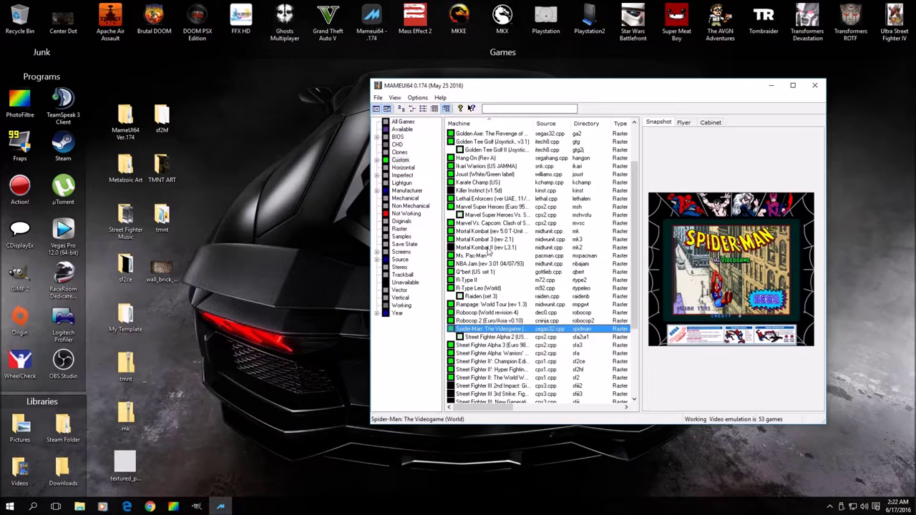
key("Down")
key("Down")
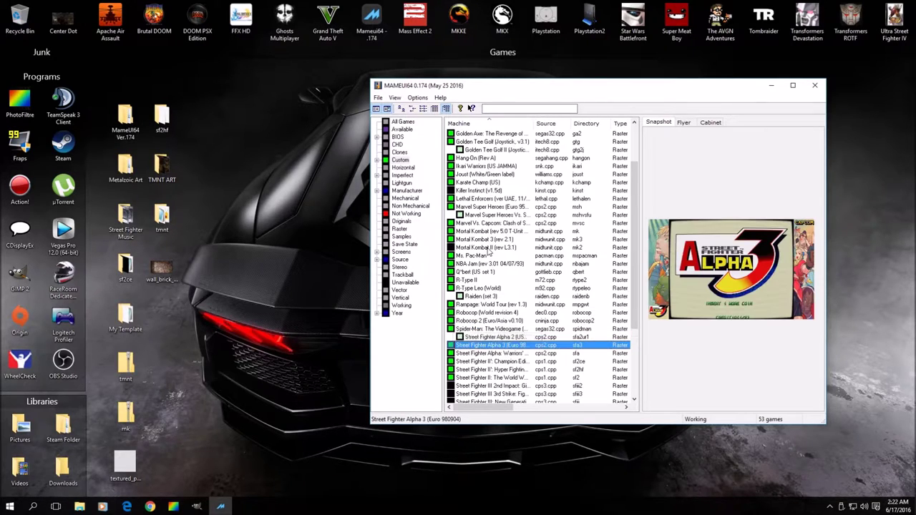
key("Down")
key("Down")
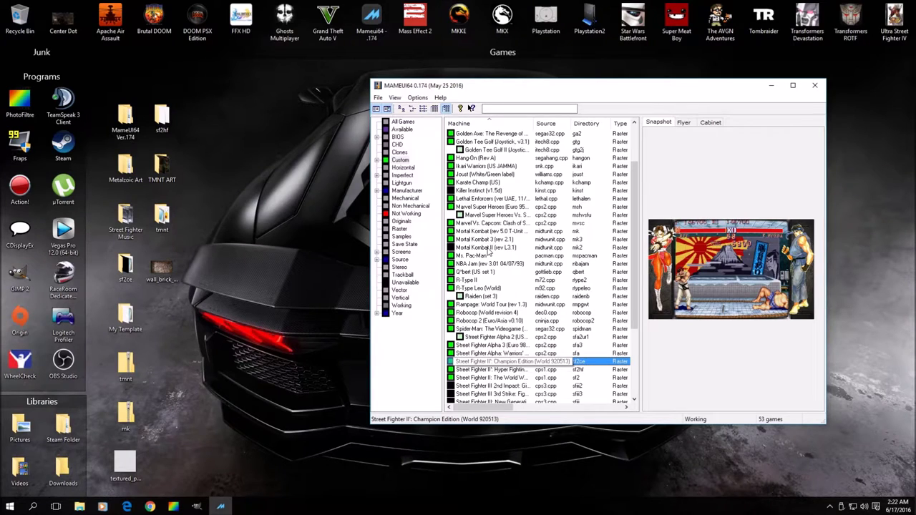
key("Return")
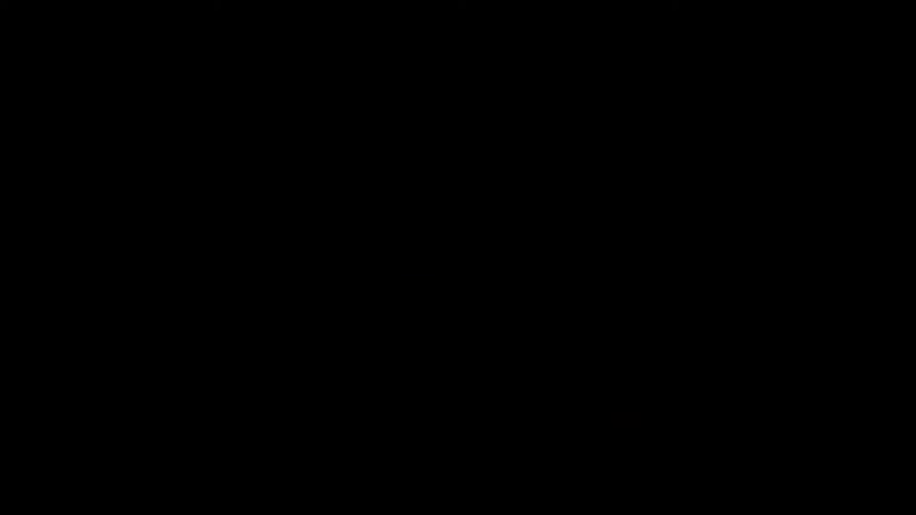
Step: Adjust Street Fighter II's master volume and open Video Options from the MAME menu
key("minus")
key("minus")
key("minus")
key("minus")
key("minus")
key("minus")
key("minus")
key("minus")
key("minus")
key("minus")
key("minus")
key("minus")
key("minus")
key("minus")
key("minus")
key("minus")
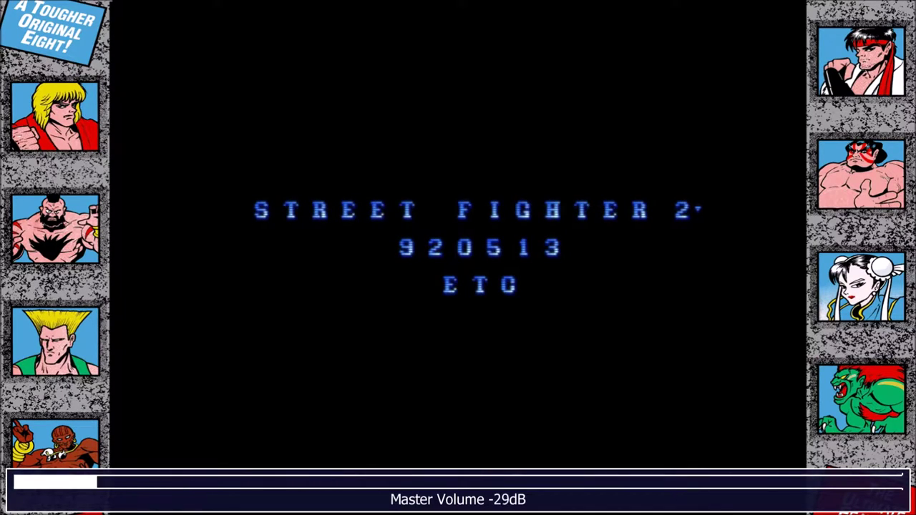
key("equal")
key("Tab")
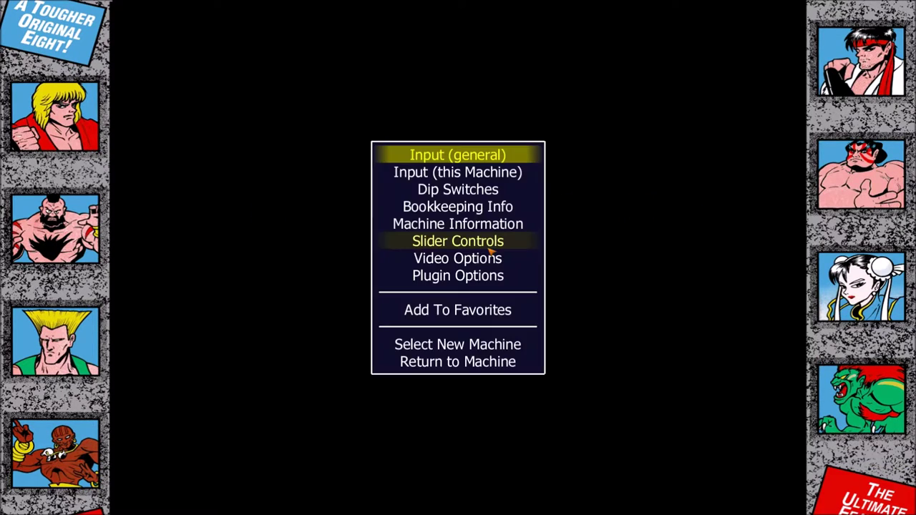
key("Up")
key("Up")
key("Up")
key("Up")
key("Up")
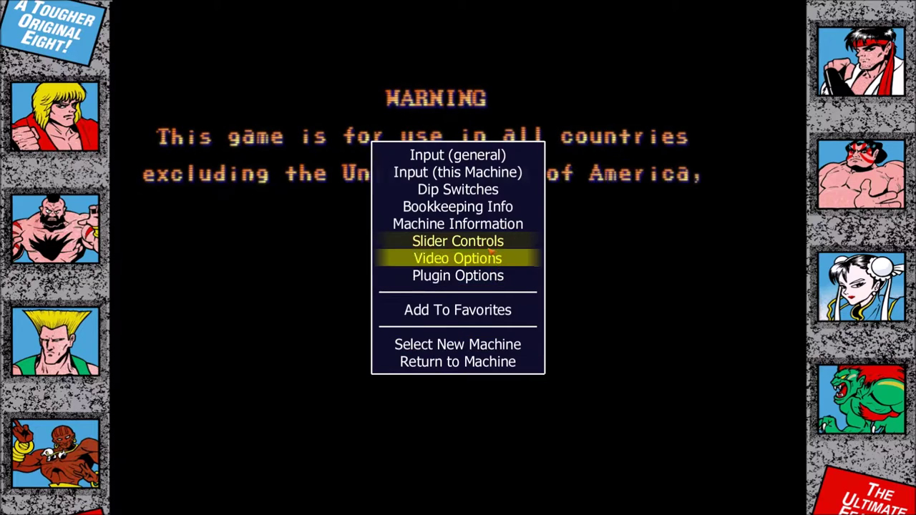
key("Return")
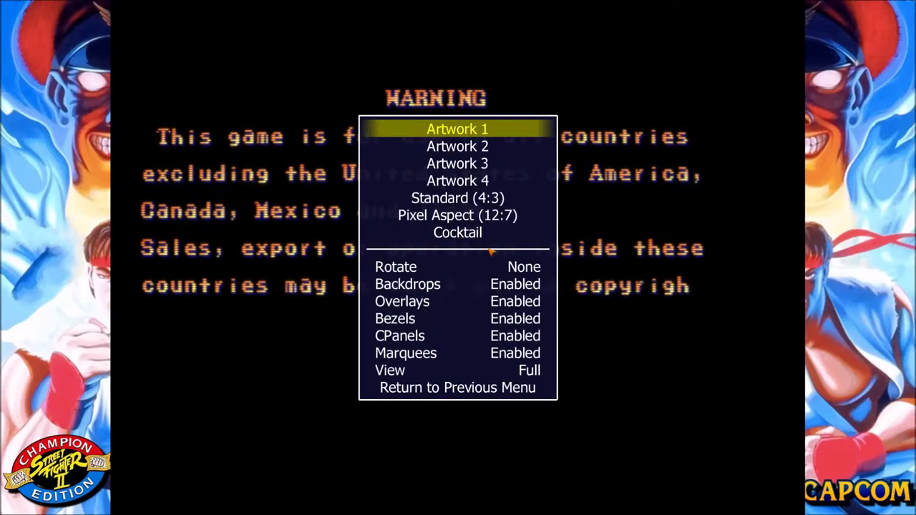
Step: Apply Artwork 2, preview Artwork 3, apply Artwork 4, then back out of the menu
key("Down")
key("Return")
key("Down")
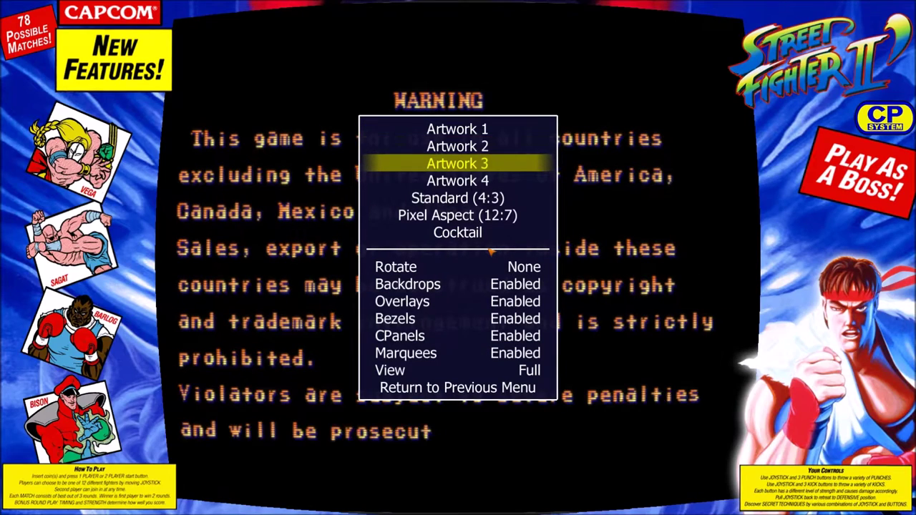
key("Down")
key("Return")
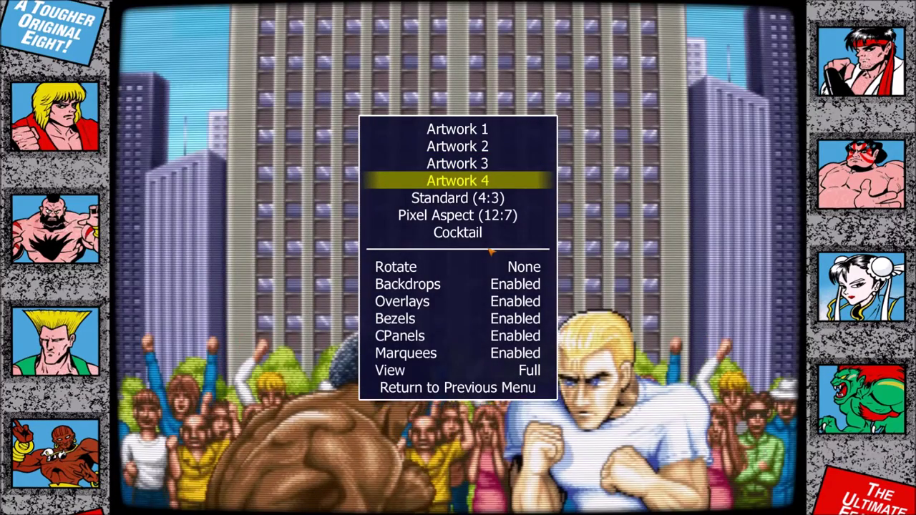
key("Escape")
key("Escape")
key("Escape")
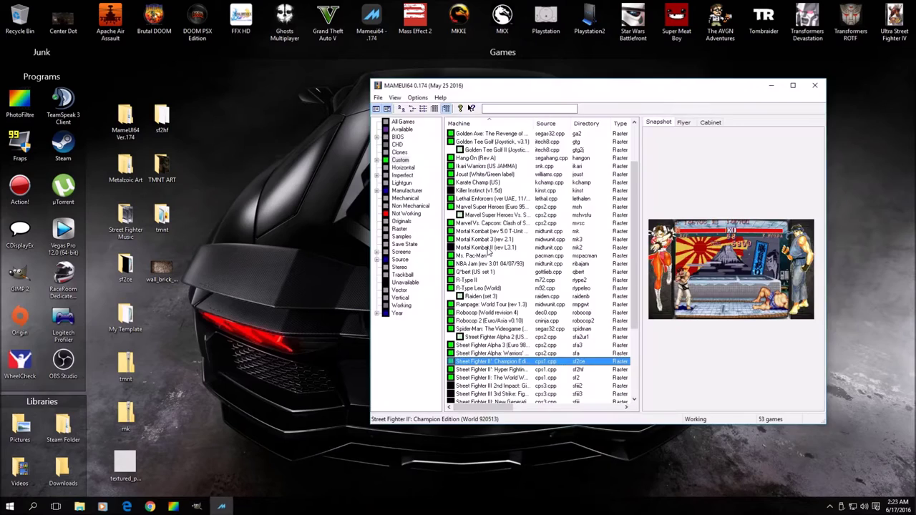
Step: Launch Street Fighter II: Hyper Fighting, lower its volume, and open Video Options
key("alt+F4")
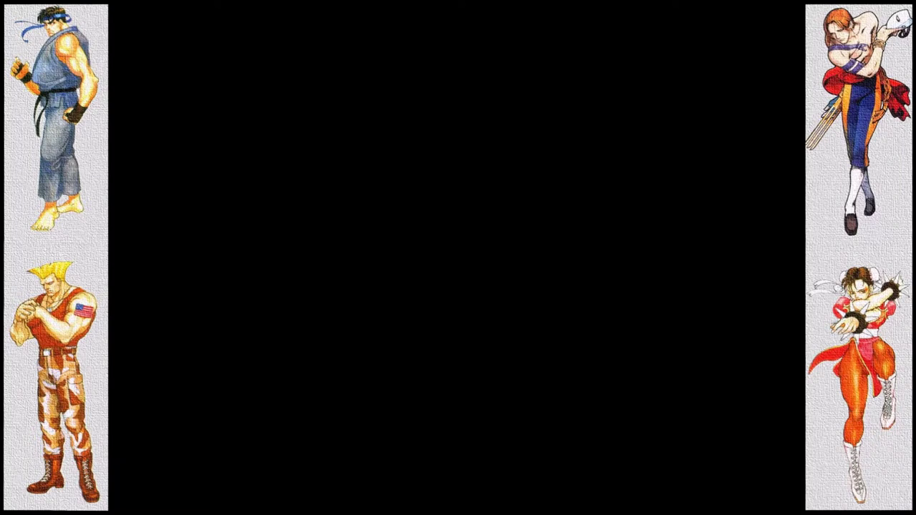
key("grave")
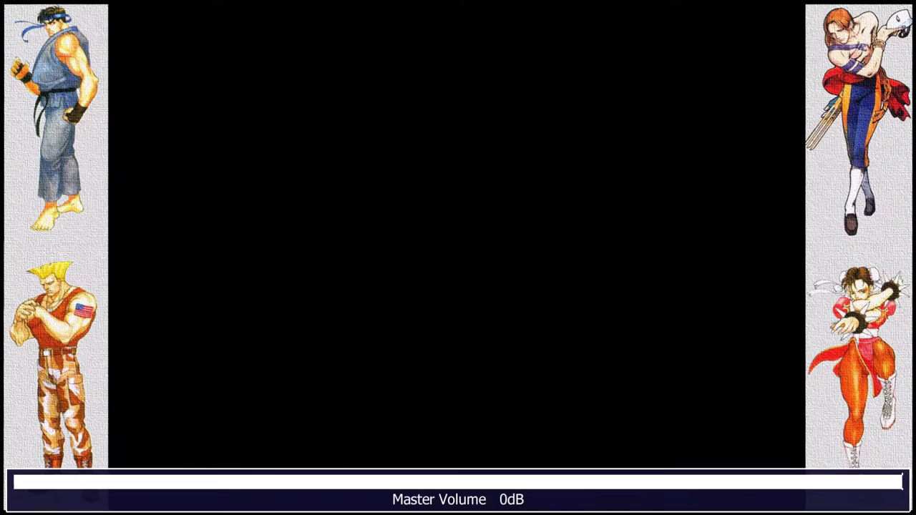
key("Left")
key("Left")
key("Left")
key("Left")
key("Left")
key("Left")
key("Left")
key("Left")
key("Left")
key("Left")
key("Left")
key("Left")
key("Left")
key("Left")
key("Left")
key("Left")
key("Left")
key("Left")
key("Left")
key("Left")
key("Left")
key("Left")
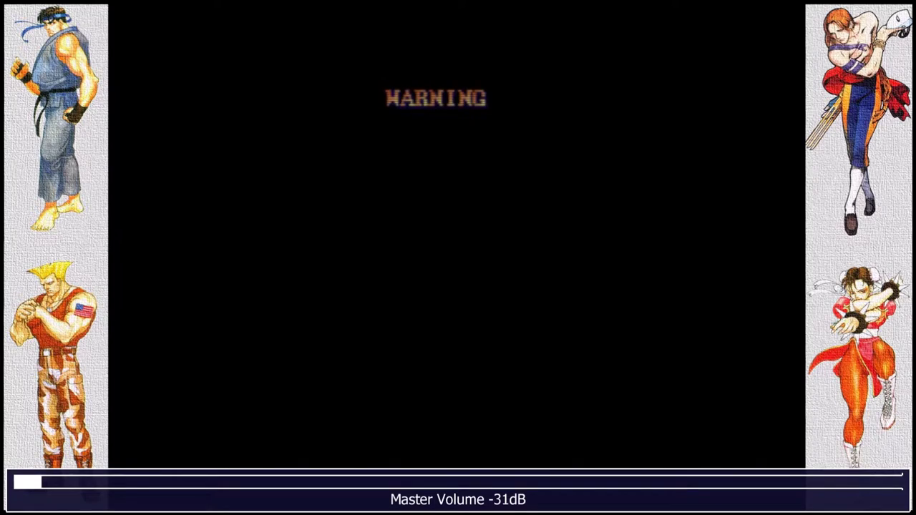
key("grave")
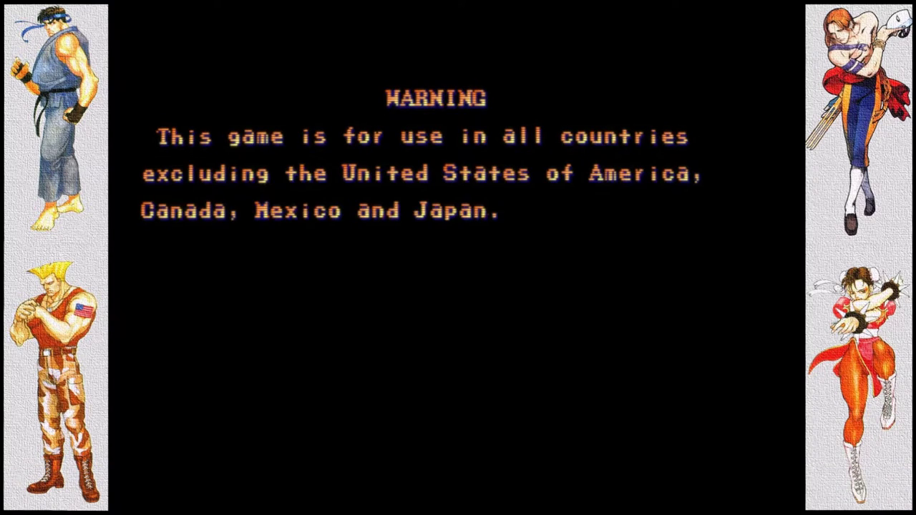
key("Tab")
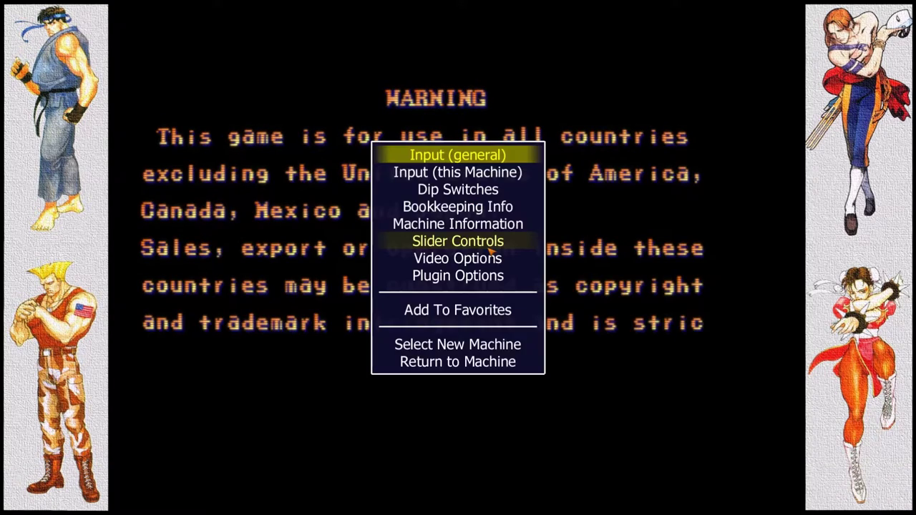
key("Up")
key("Up")
key("Up")
key("Up")
key("Return")
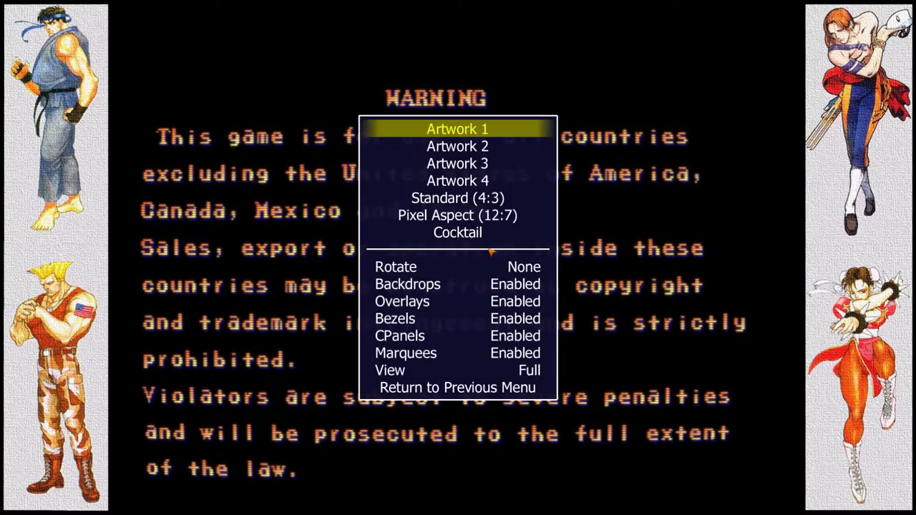
Step: Preview the Artwork 2, Artwork 3 and brick-wall Artwork 4 bezel layouts
key("Down")
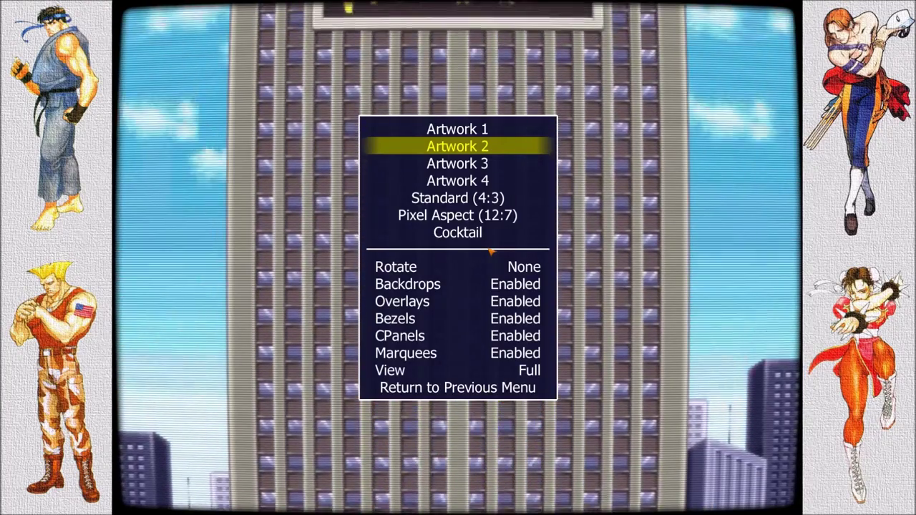
key("Up")
key("Down")
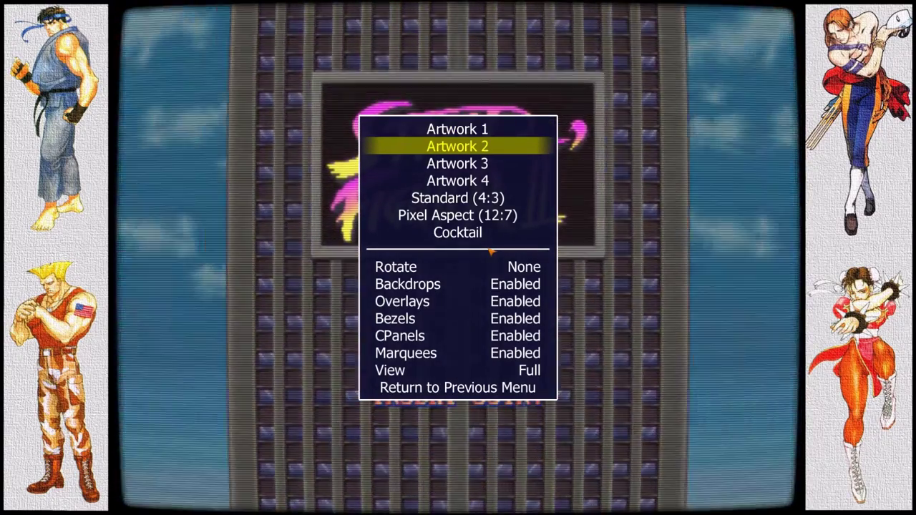
key("Down")
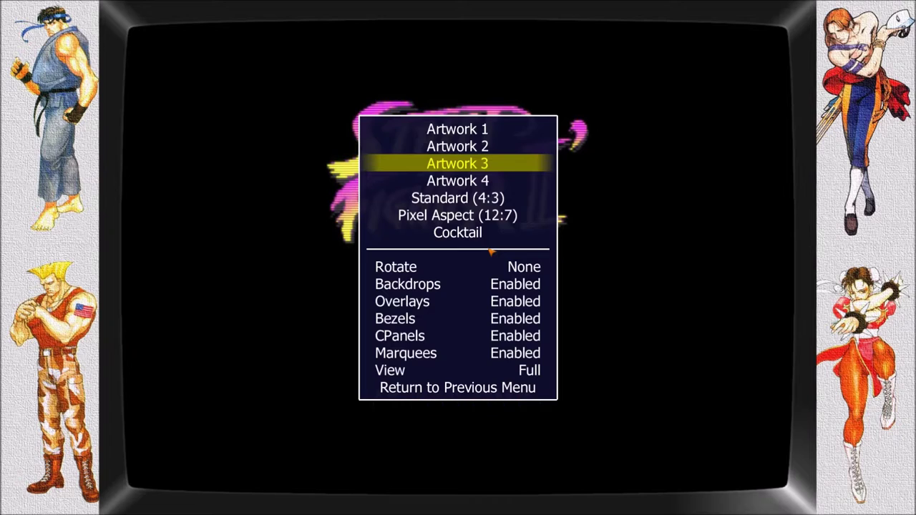
key("Down")
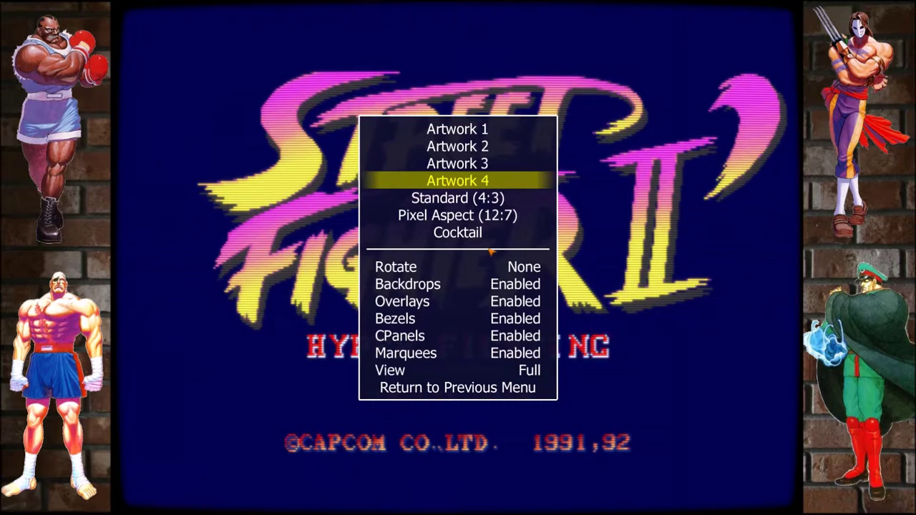
Step: Return to Artwork 1, go back to the main menu and quit Street Fighter II
key("Up")
key("Up")
key("Up")
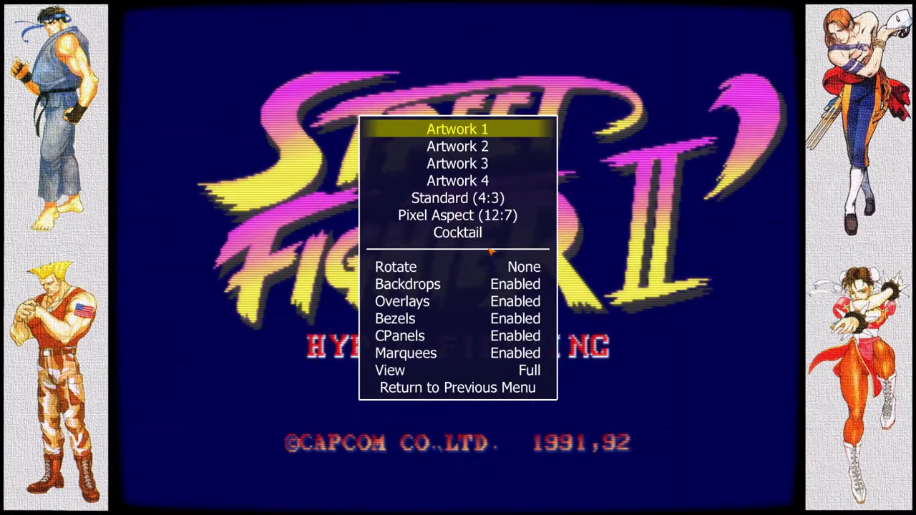
key("Up")
key("Return")
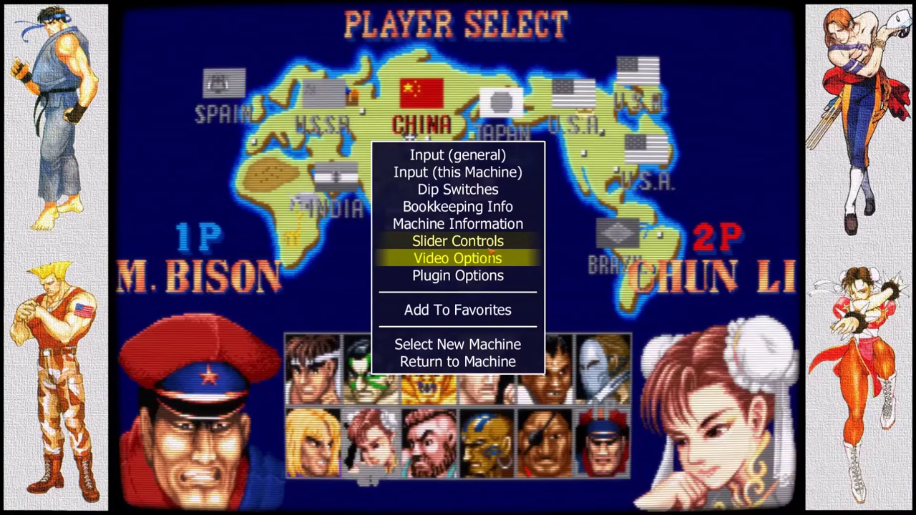
key("Escape")
key("Escape")
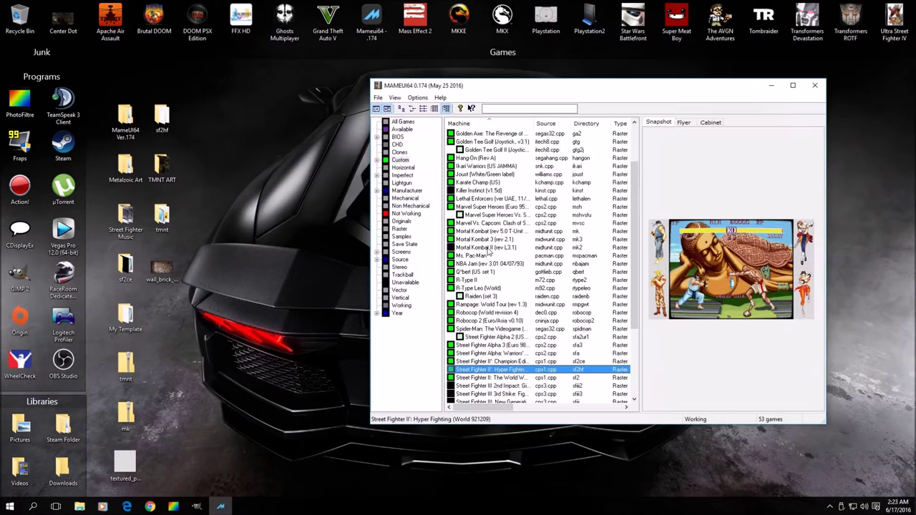
Step: Browse the game list and launch Teenage Mutant Ninja Turtles (World 4 Players)
key("Down")
key("Down")
key("Down")
key("Down")
key("Down")
key("Down")
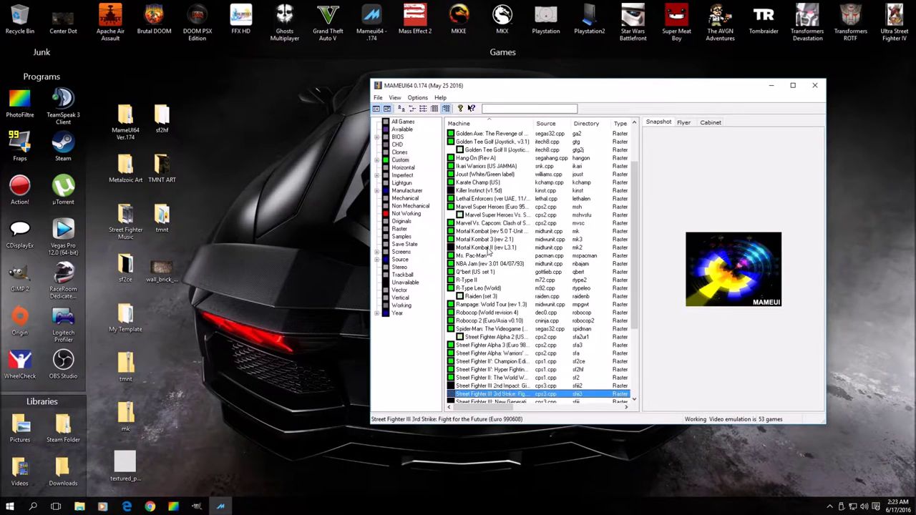
key("Up")
key("Up")
key("Up")
key("Up")
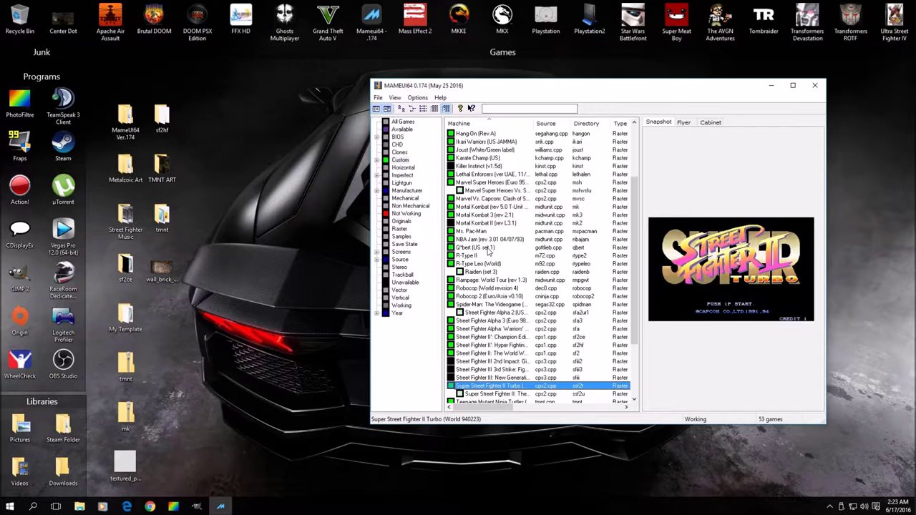
key("Down")
key("Down")
key("Down")
key("Down")
key("Down")
key("Down")
key("Down")
key("Down")
key("Down")
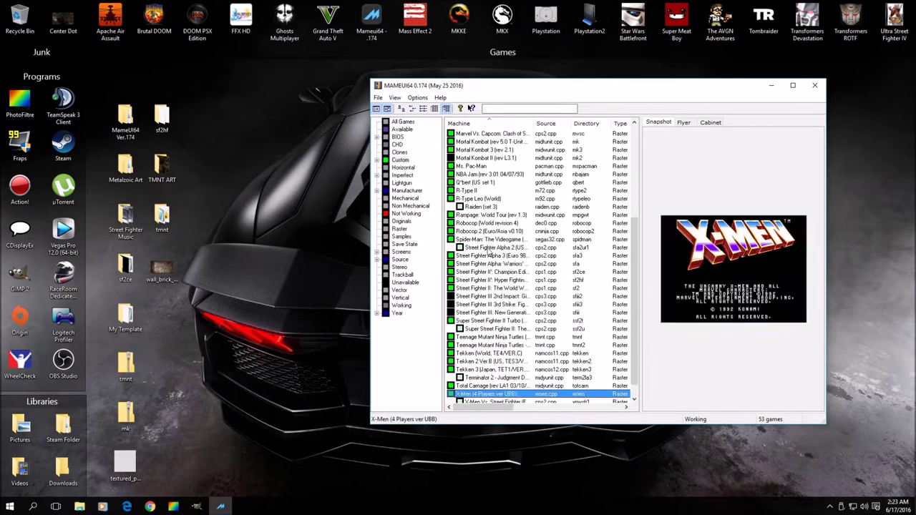
key("Up")
key("Up")
key("Up")
key("Up")
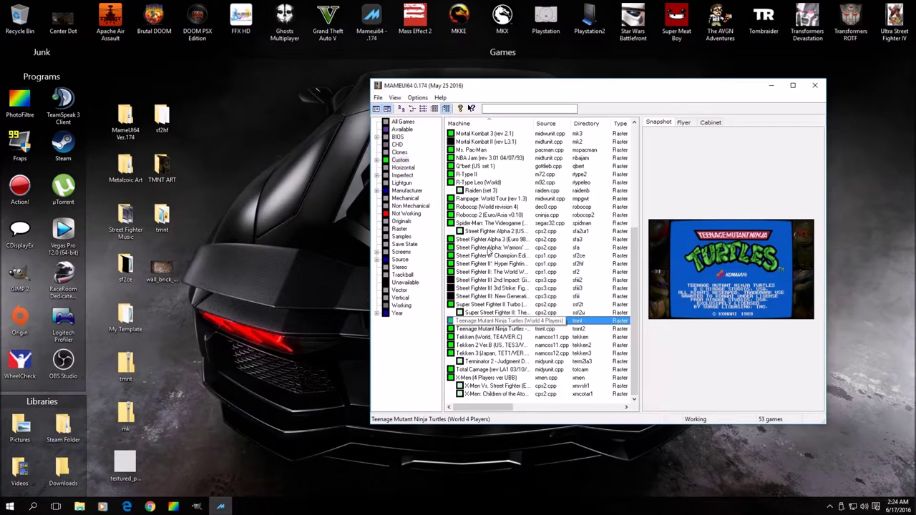
key("Return")
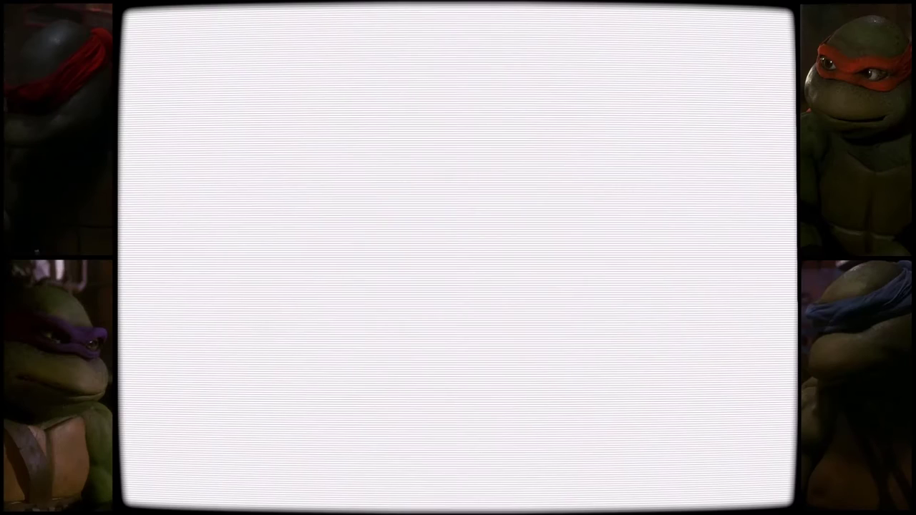
Step: Lower the master volume to -31dB and bring up the emulator's main menu
key("KP_Subtract")
key("KP_Subtract")
key("KP_Subtract")
key("KP_Subtract")
key("KP_Subtract")
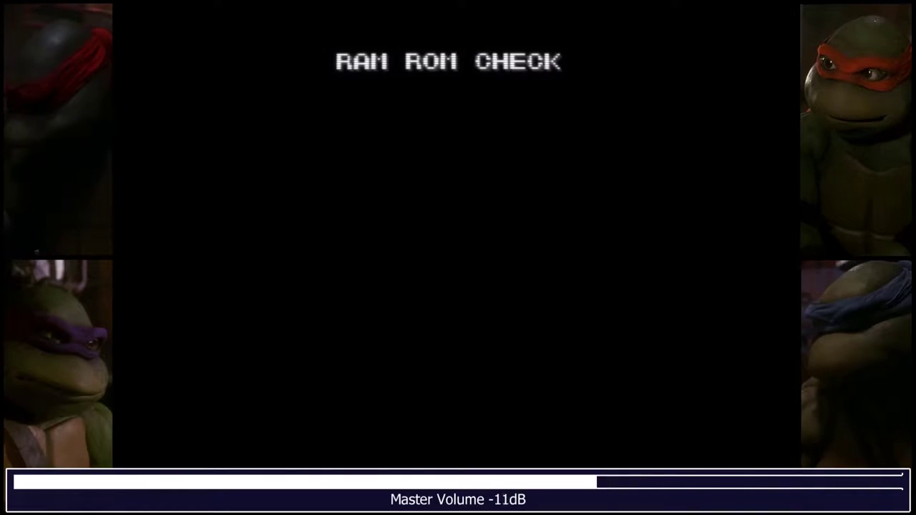
key("KP_Subtract")
key("KP_Subtract")
key("KP_Subtract")
key("KP_Subtract")
key("KP_Subtract")
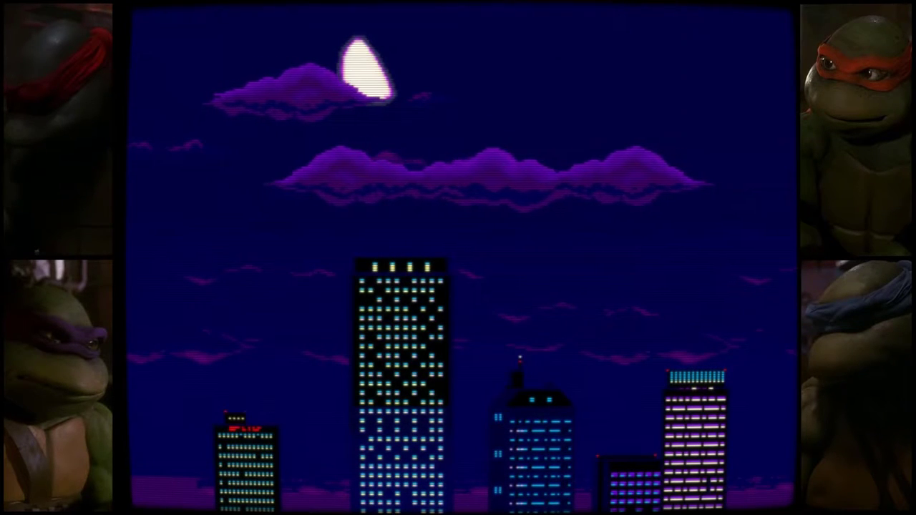
key("Tab")
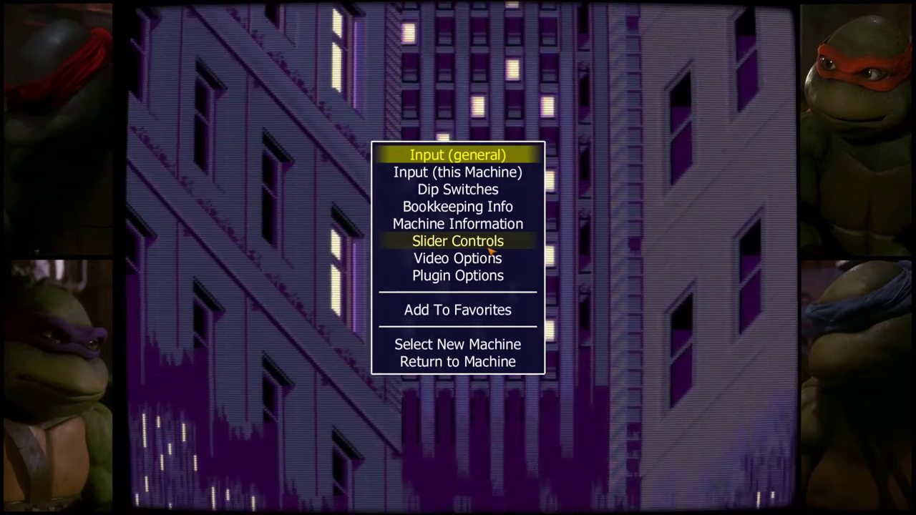
Step: In Video Options, preview the TMNT bezel layouts Artwork 1 through Artwork 6
key("Up")
key("Up")
key("Up")
key("Up")
key("Return")
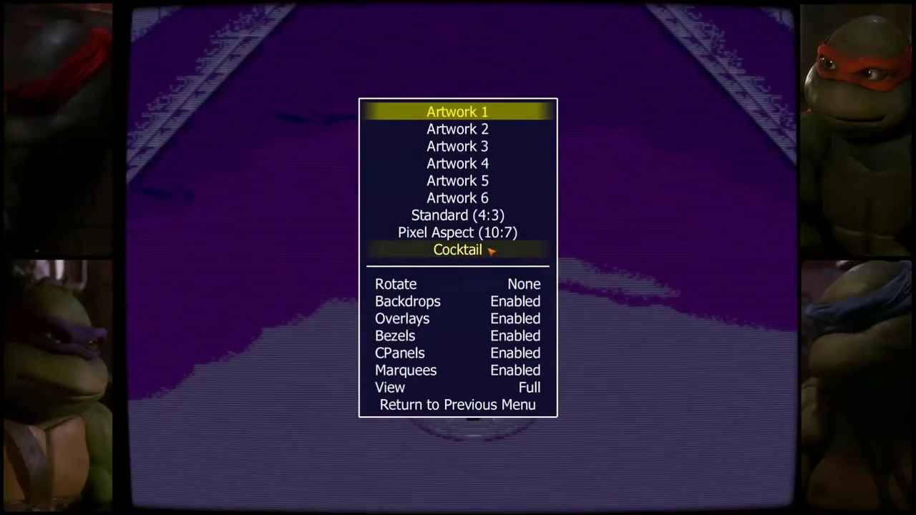
key("Down")
key("Up")
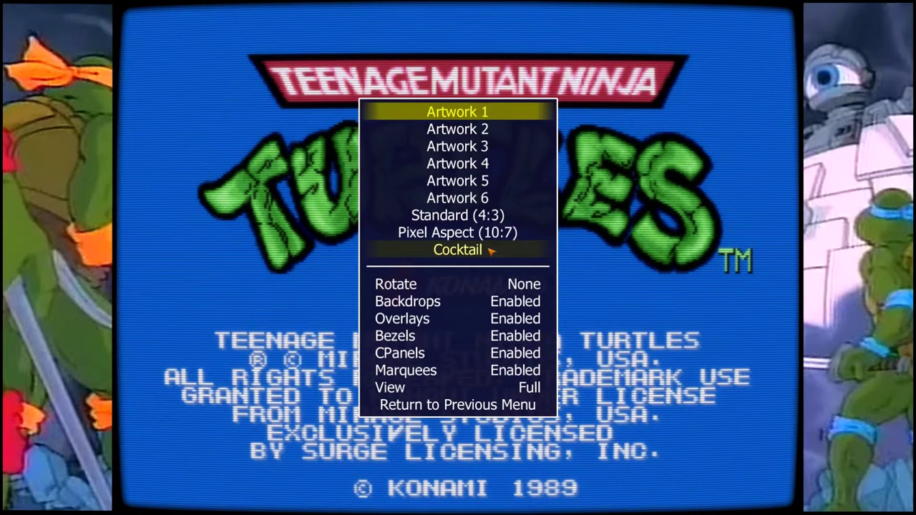
key("Down")
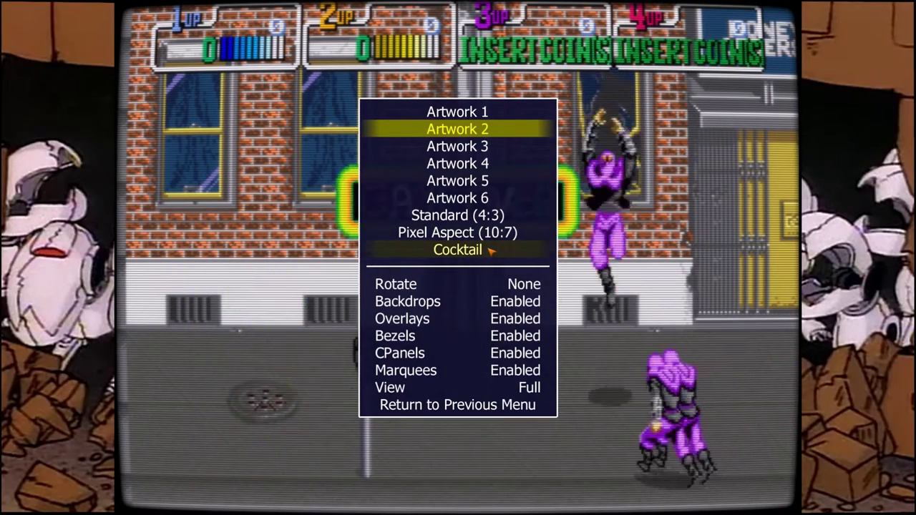
key("Down")
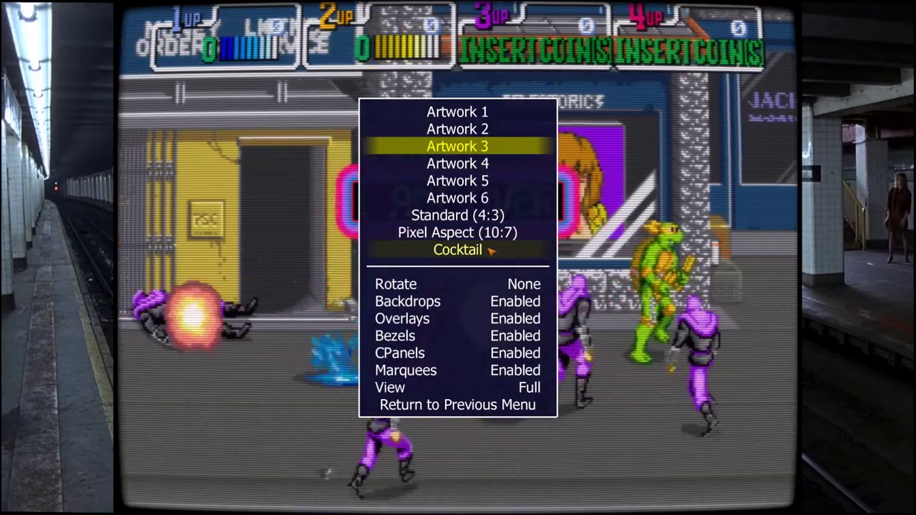
key("Down")
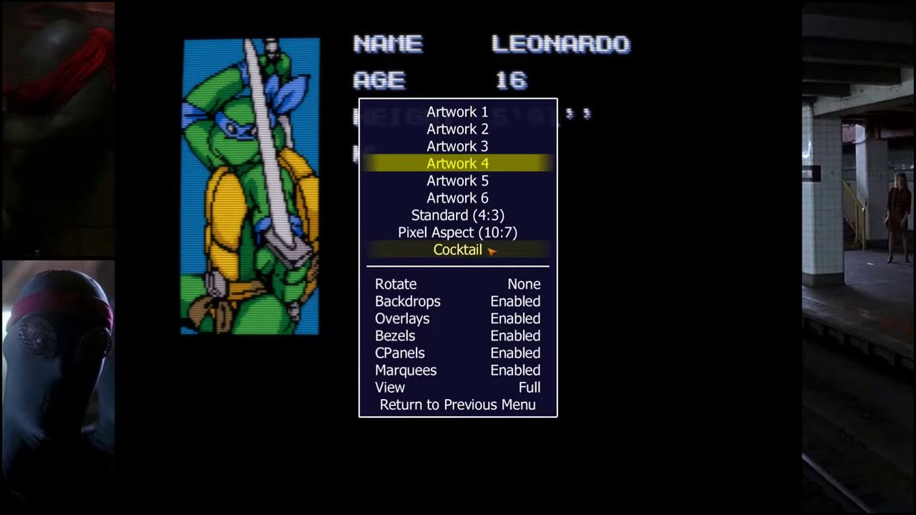
key("Down")
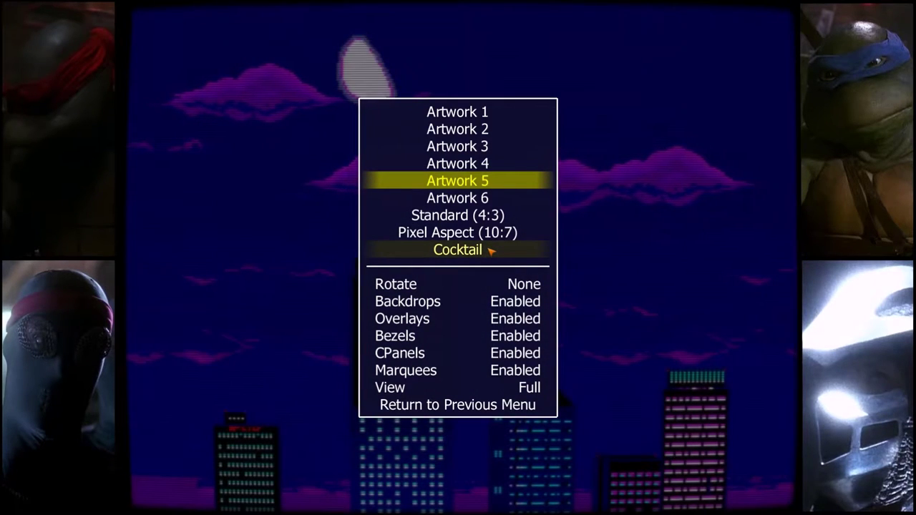
key("Down")
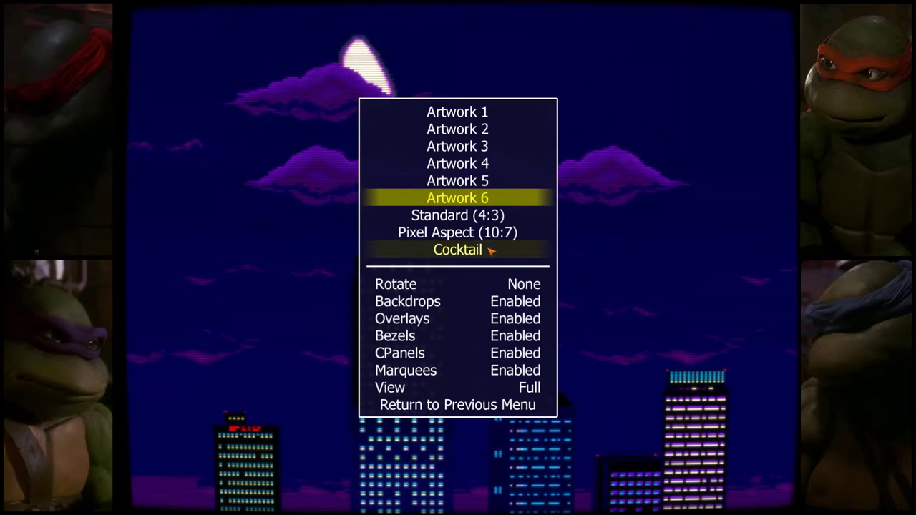
Step: Return to the game from the menu, then quit TMNT back to the game list
key("Down")
key("Down")
key("Down")
key("Down")
key("Down")
key("Down")
key("Down")
key("Down")
key("Down")
key("Down")
key("Down")
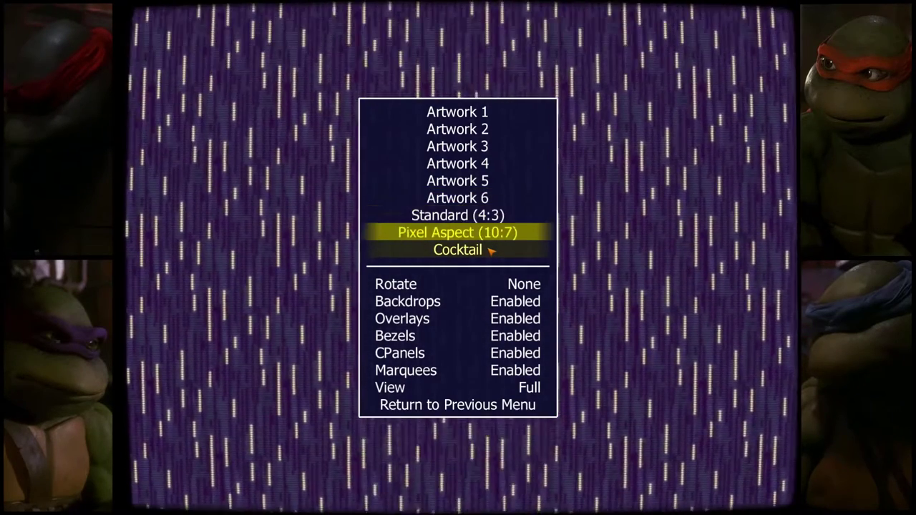
key("Return")
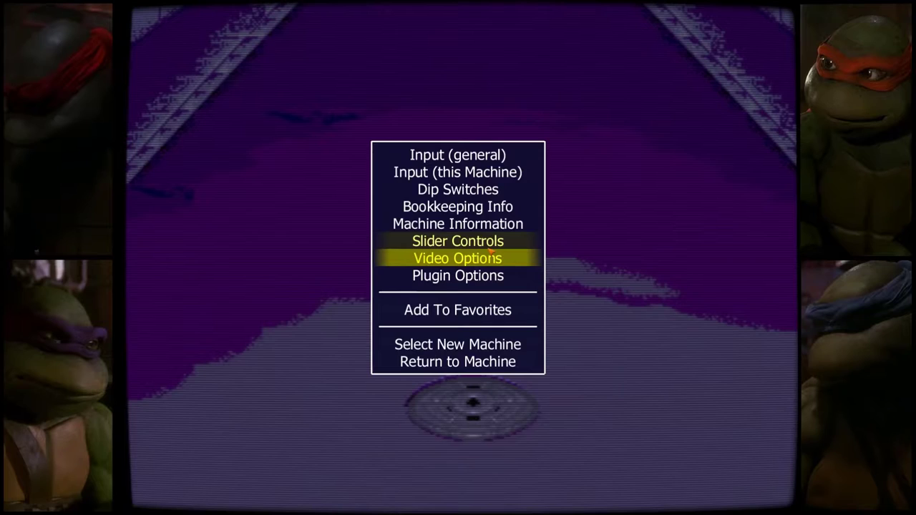
key("Up")
key("Up")
key("Up")
key("Up")
key("Up")
key("Up")
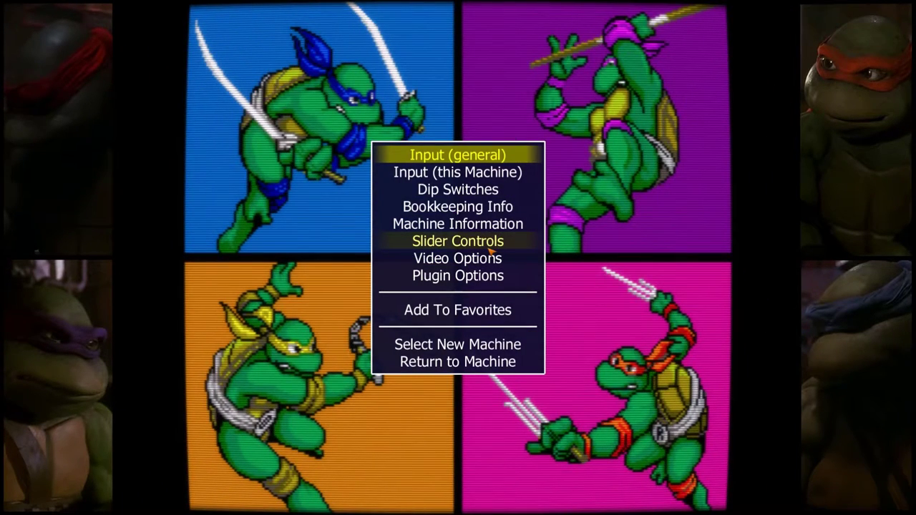
key("Up")
key("Return")
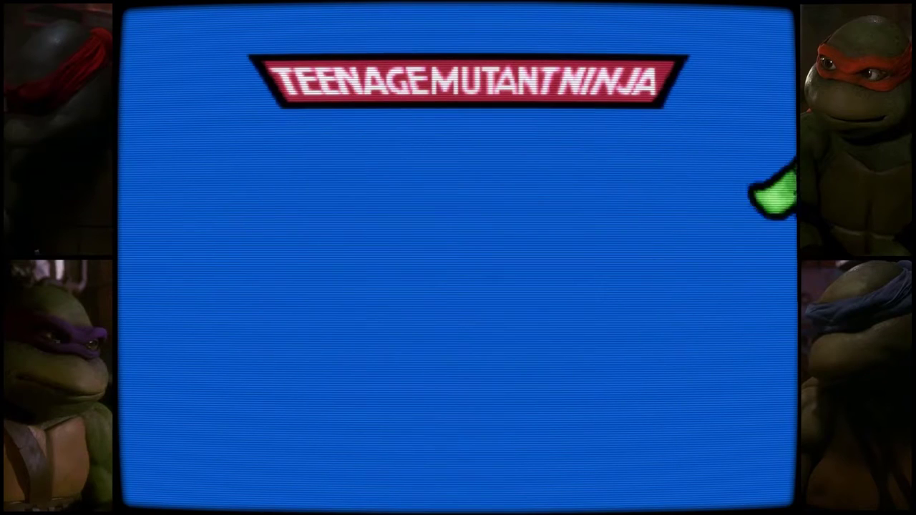
key("Escape")
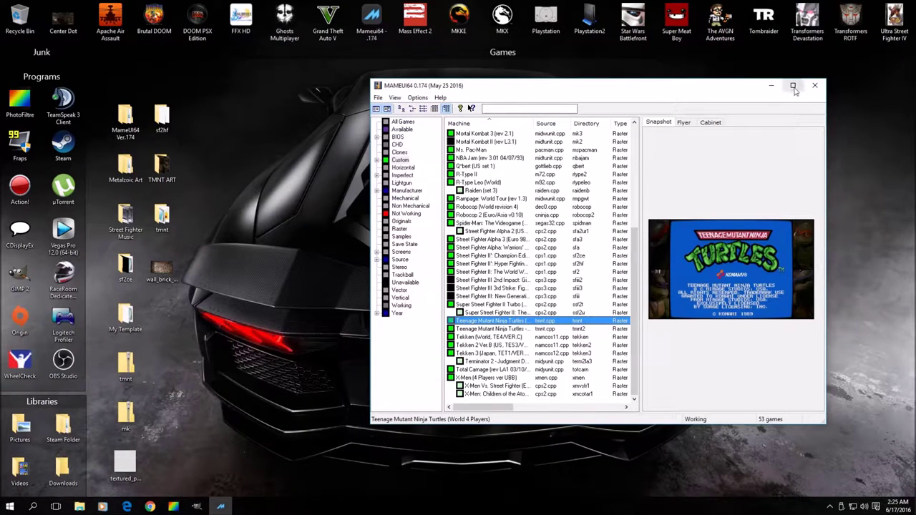
Step: Minimize MAMEUI64, maximize the TMNT ART folder, and view screenshot 19-36-36-05
left_click(770, 88)
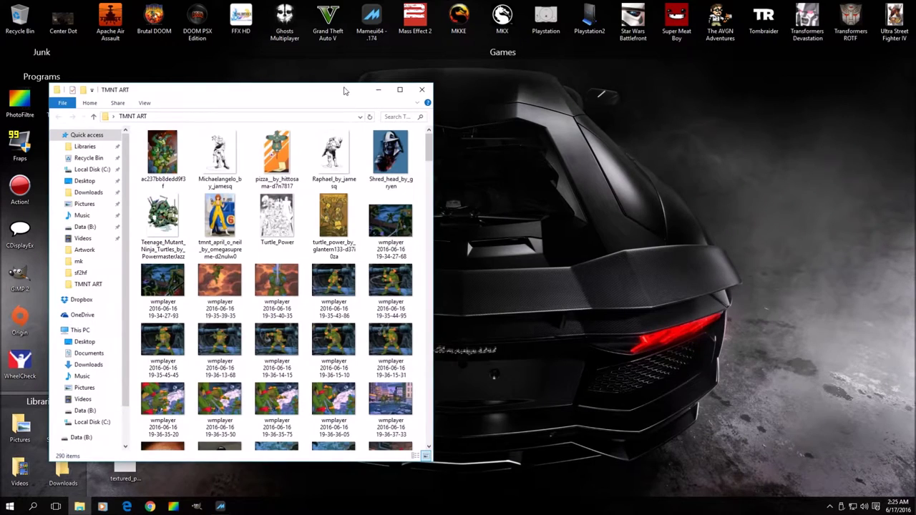
double_click(343, 91)
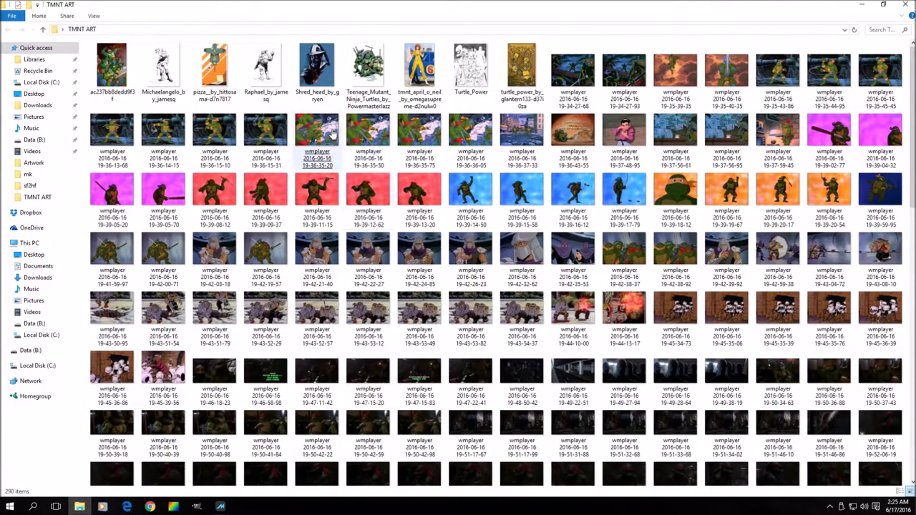
double_click(451, 131)
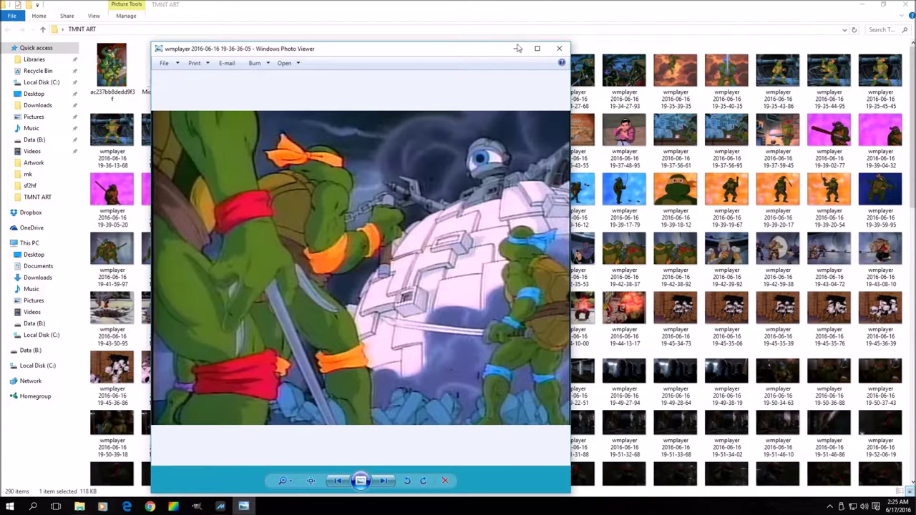
Step: Close the current screenshot and open the 19-57-48-84 screenshot further down the folder
left_click(557, 48)
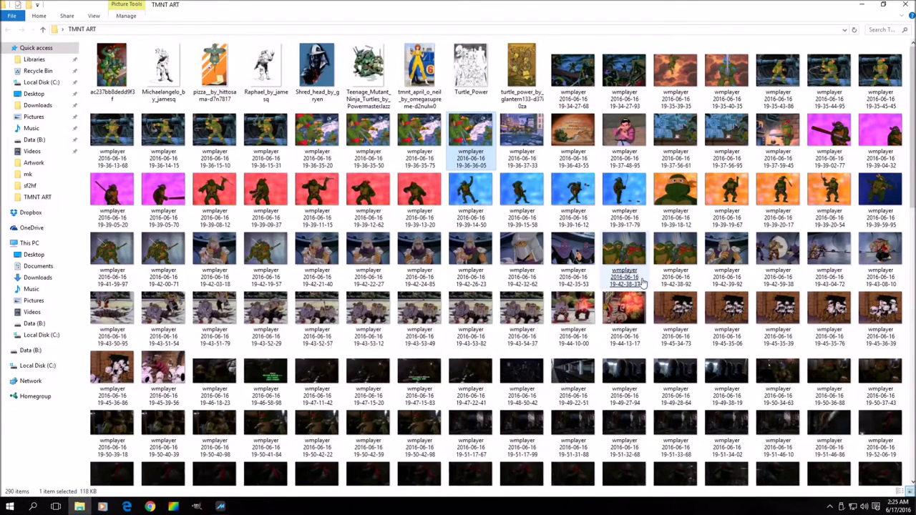
scroll(643, 284, "down", 5)
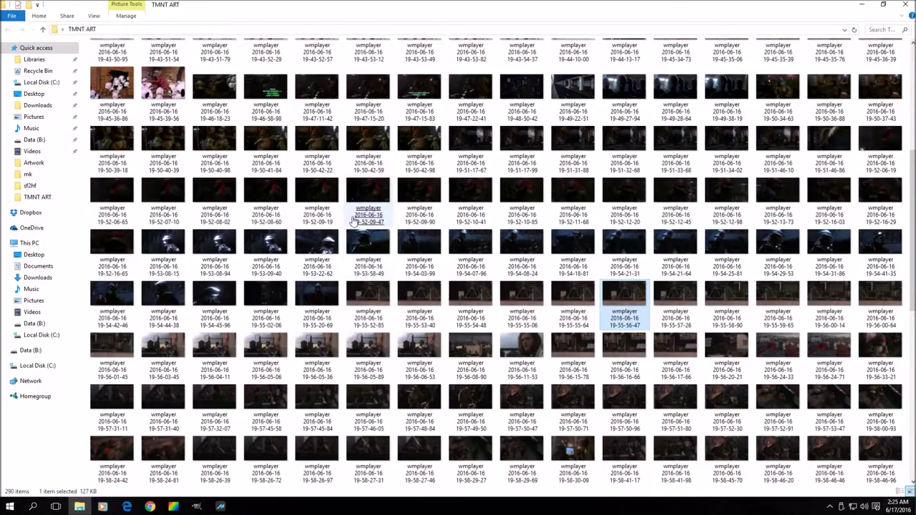
scroll(431, 186, "down", 3)
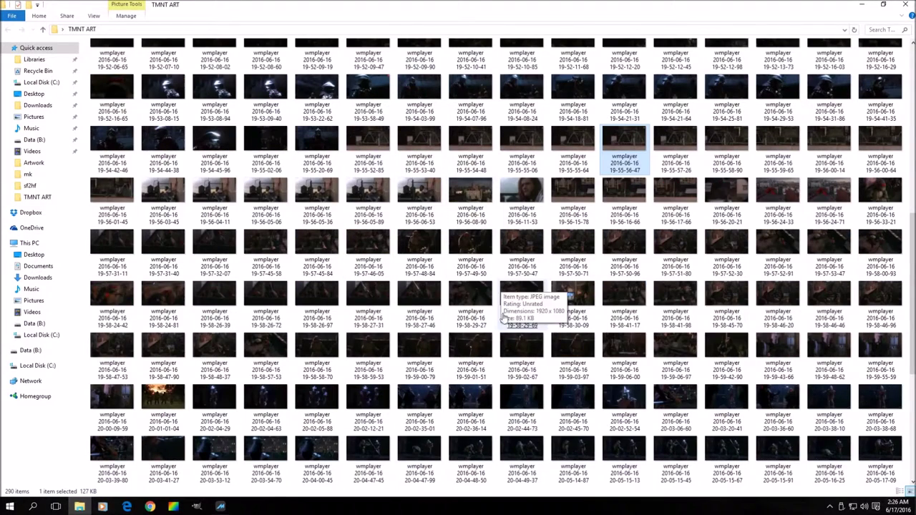
left_click(427, 250)
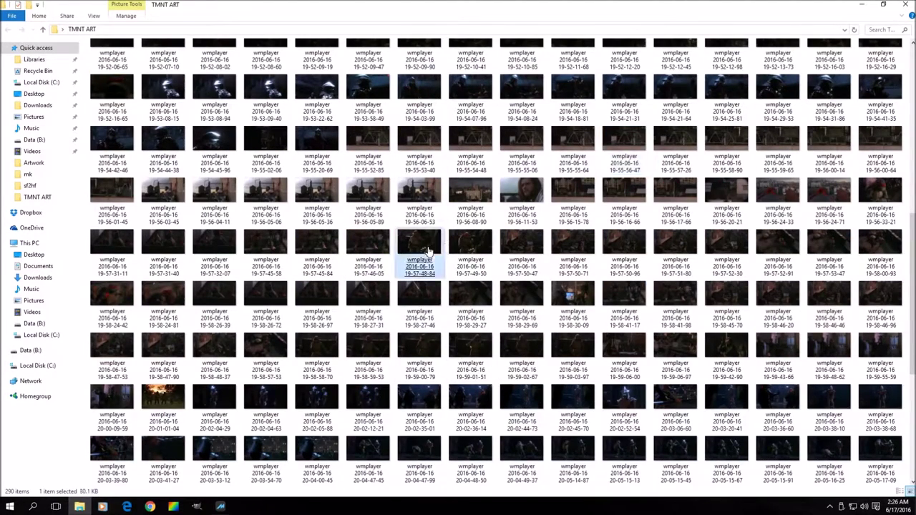
key("Return")
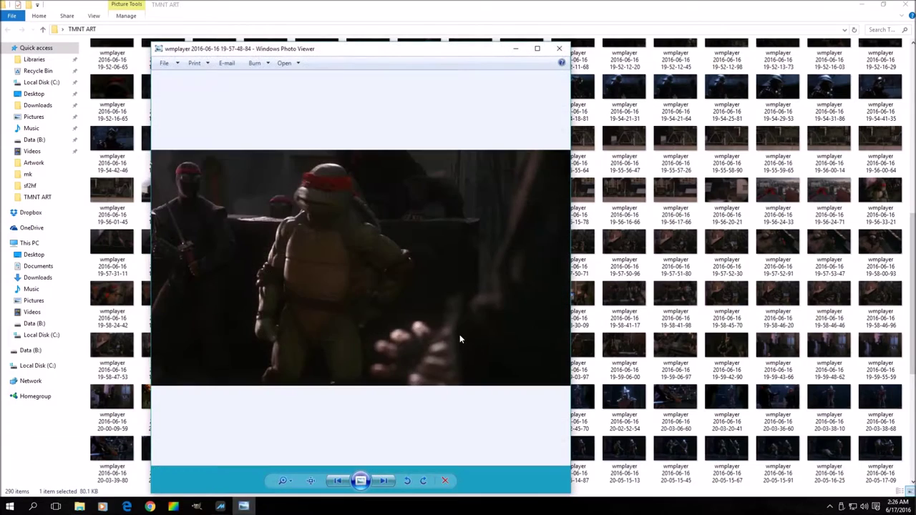
Step: Step forward through the screenshots up to 20-02-04-29, then close Windows Photo Viewer
left_click(383, 481)
left_click(383, 481)
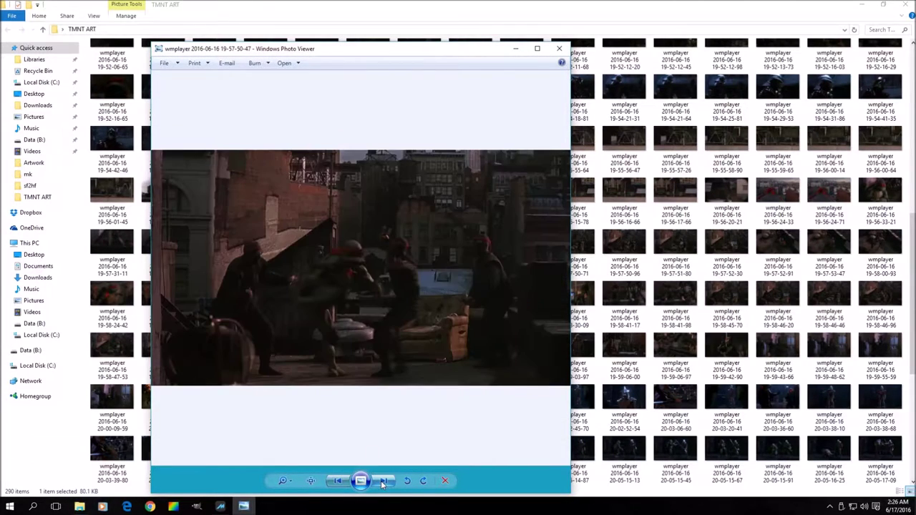
left_click(383, 481)
left_click(383, 481)
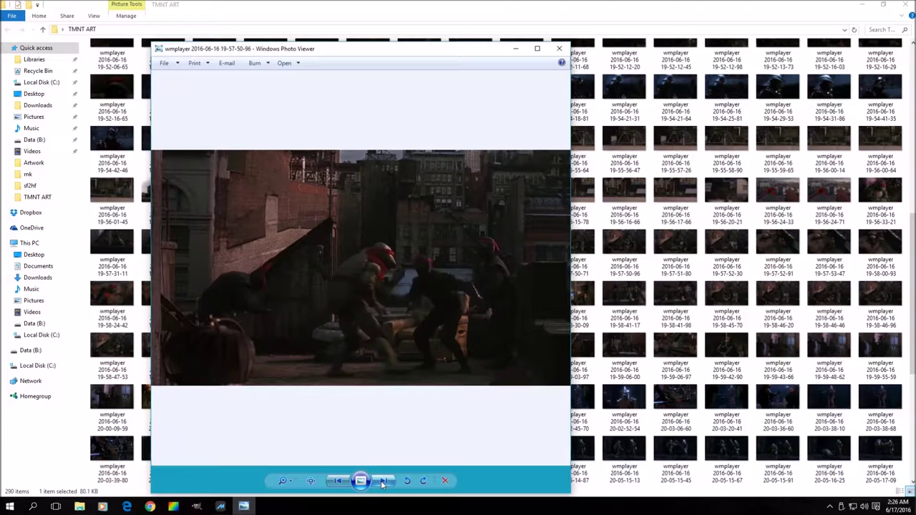
left_click(383, 481)
left_click(383, 481)
left_click(383, 481)
left_click(383, 481)
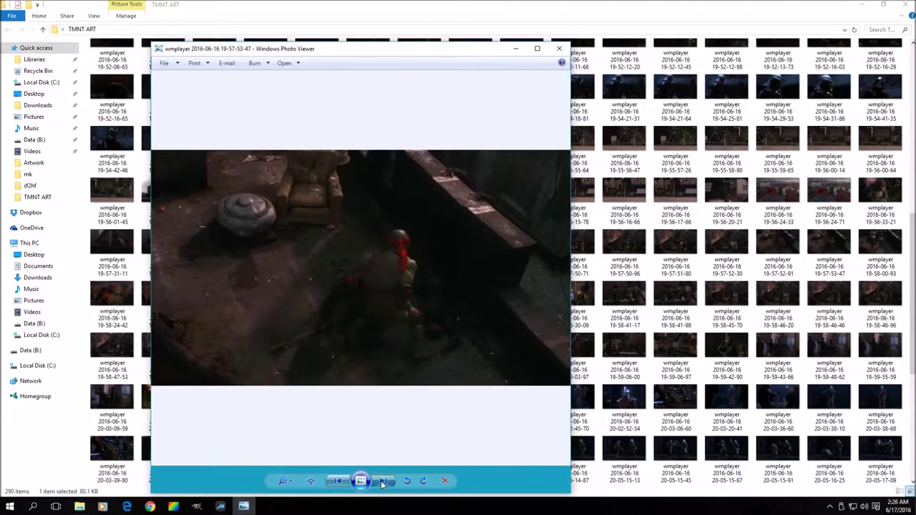
left_click(382, 481)
left_click(383, 480)
left_click(383, 481)
left_click(383, 481)
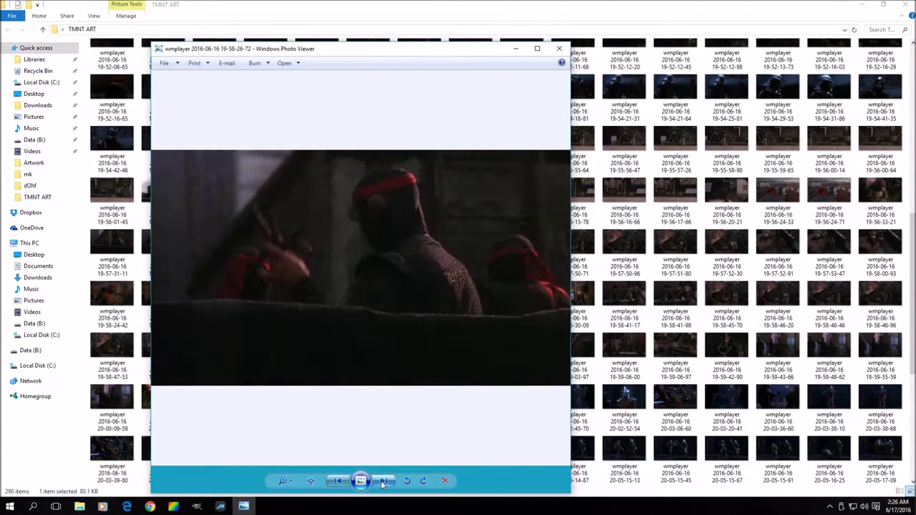
left_click(383, 480)
left_click(383, 481)
left_click(383, 481)
left_click(383, 481)
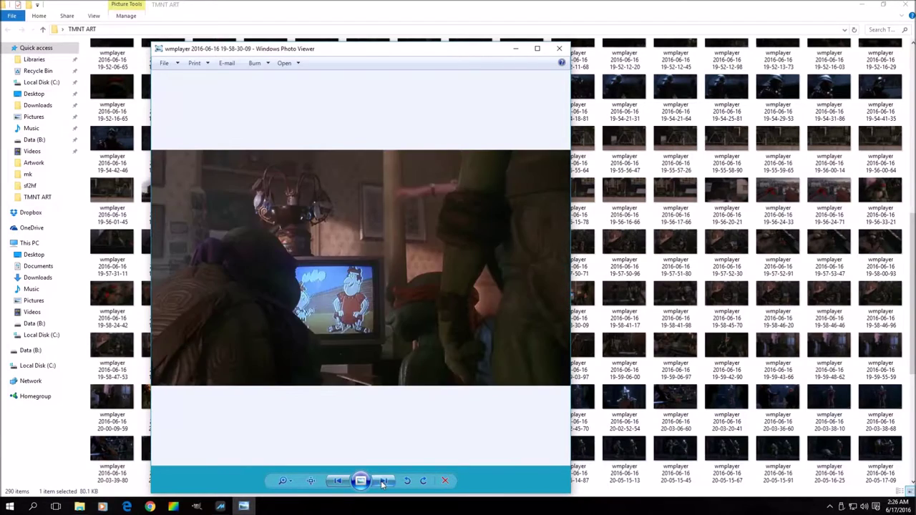
left_click(383, 481)
left_click(383, 481)
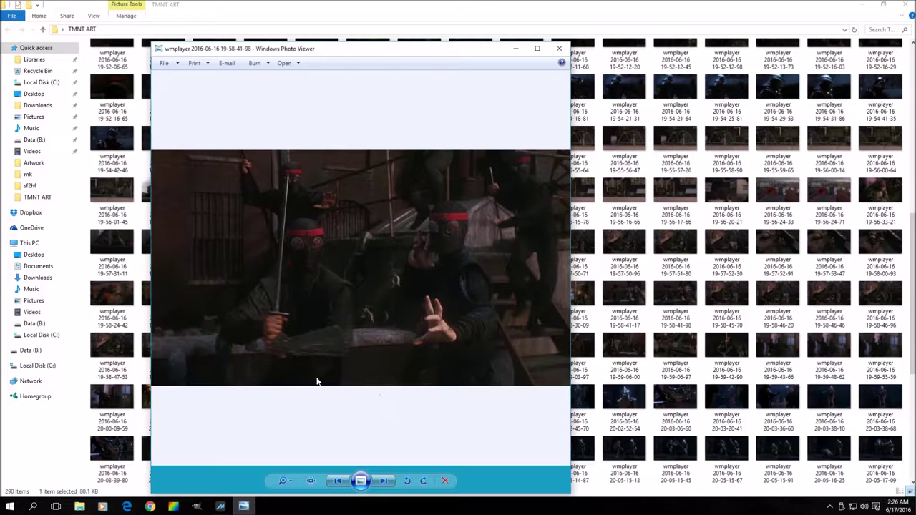
left_click(385, 481)
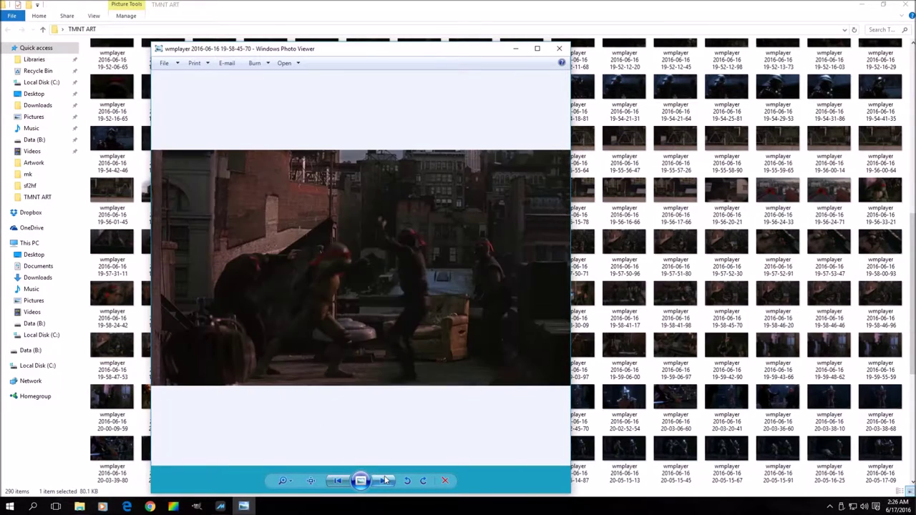
left_click(385, 480)
left_click(385, 480)
left_click(385, 481)
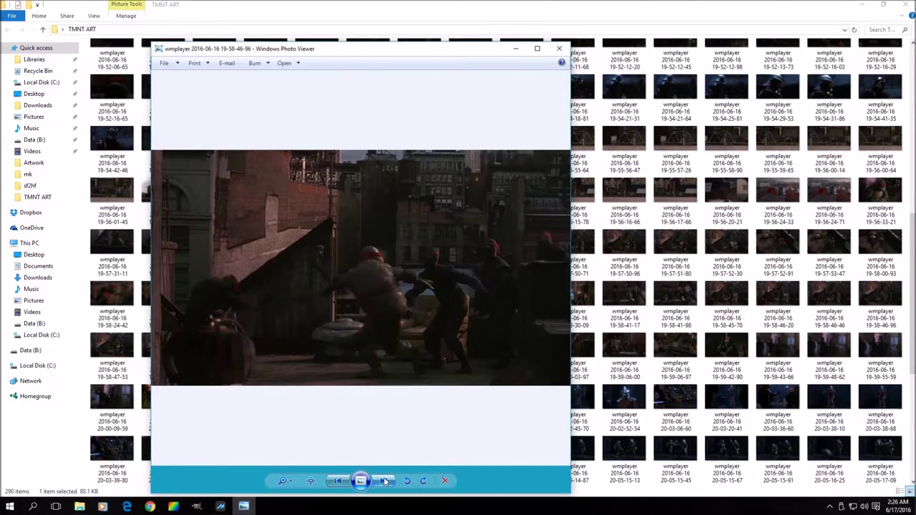
left_click(385, 480)
left_click(385, 480)
left_click(385, 480)
left_click(385, 480)
left_click(385, 481)
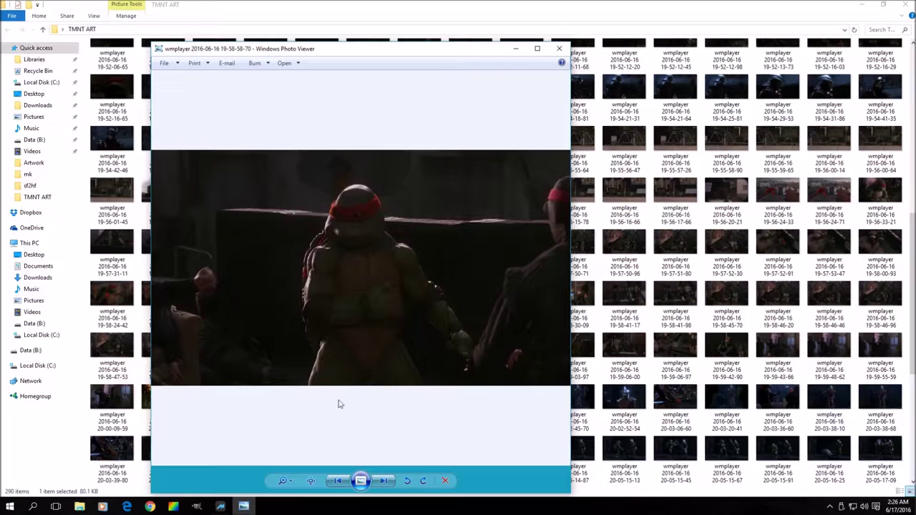
left_click(385, 481)
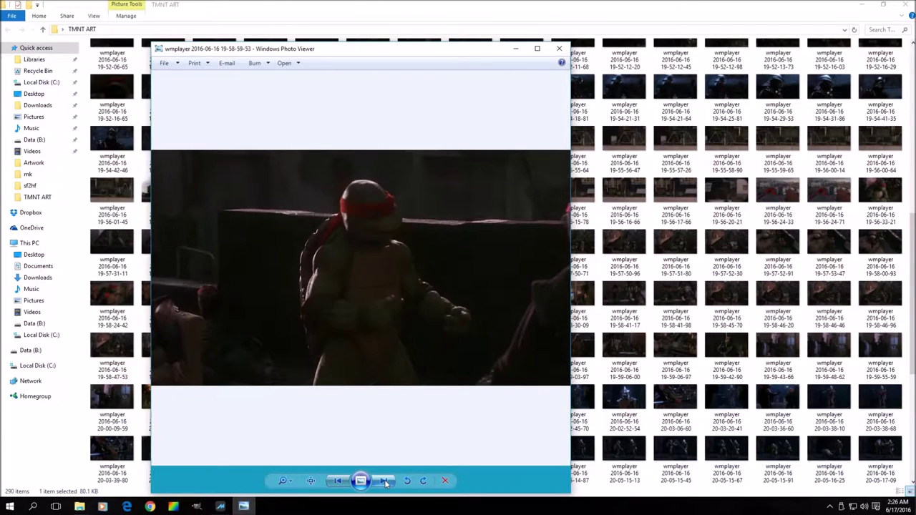
left_click(385, 481)
left_click(385, 482)
left_click(385, 481)
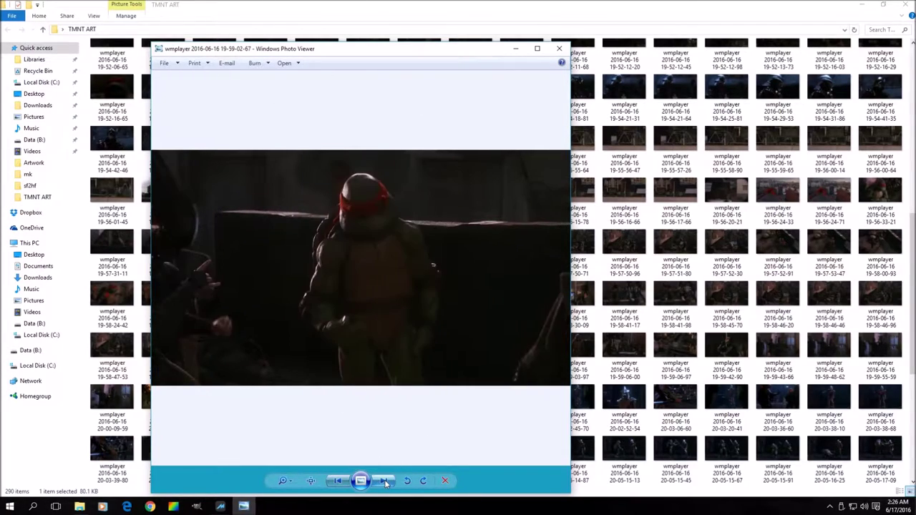
left_click(385, 482)
left_click(385, 482)
left_click(385, 481)
left_click(385, 481)
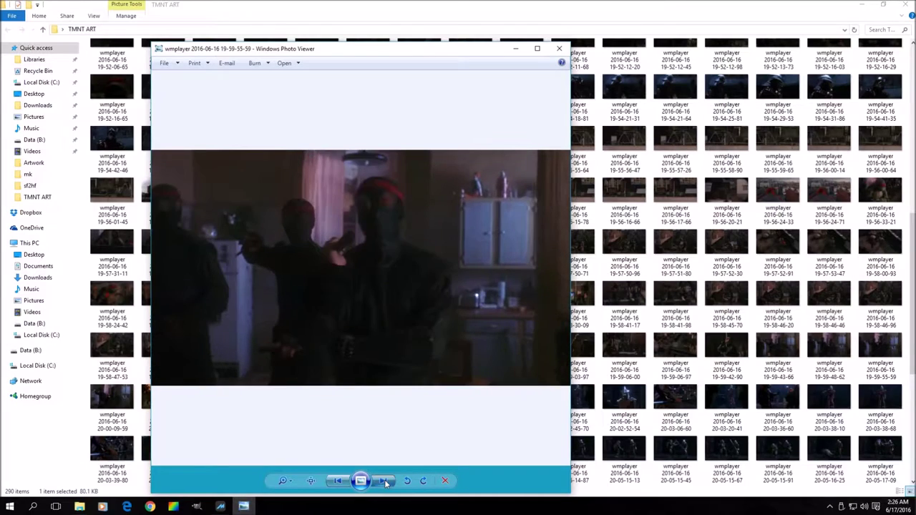
left_click(385, 482)
left_click(385, 482)
left_click(385, 481)
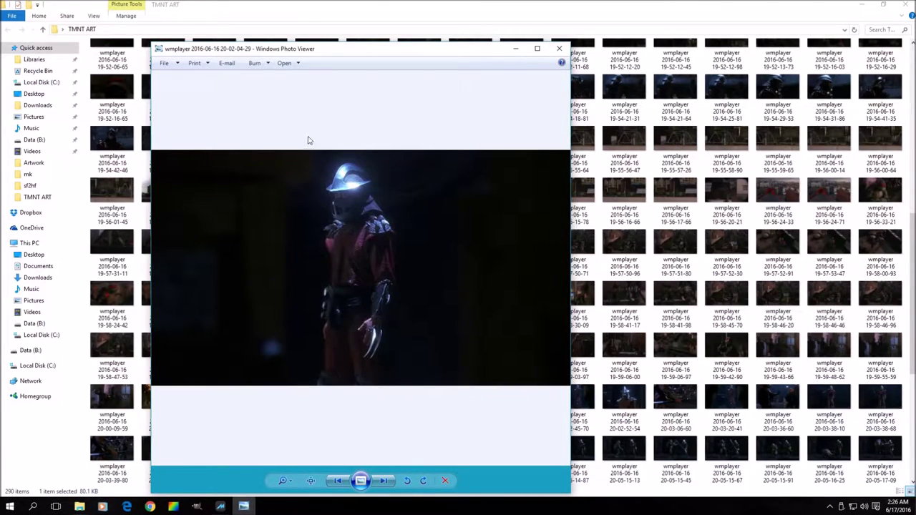
left_click(559, 48)
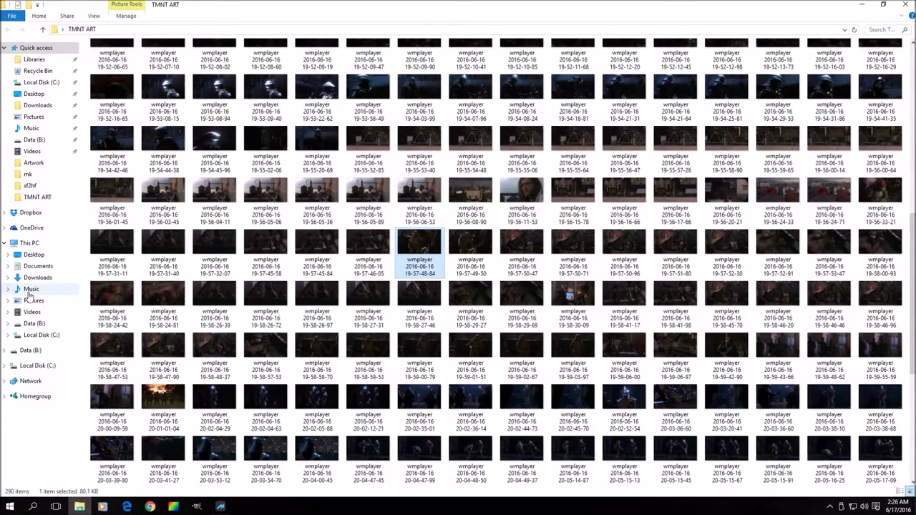
Step: Open the CAPCOM Art folder under Pictures and look at images like mvc2-shumagorath and ssf2x-cammy
left_click(31, 117)
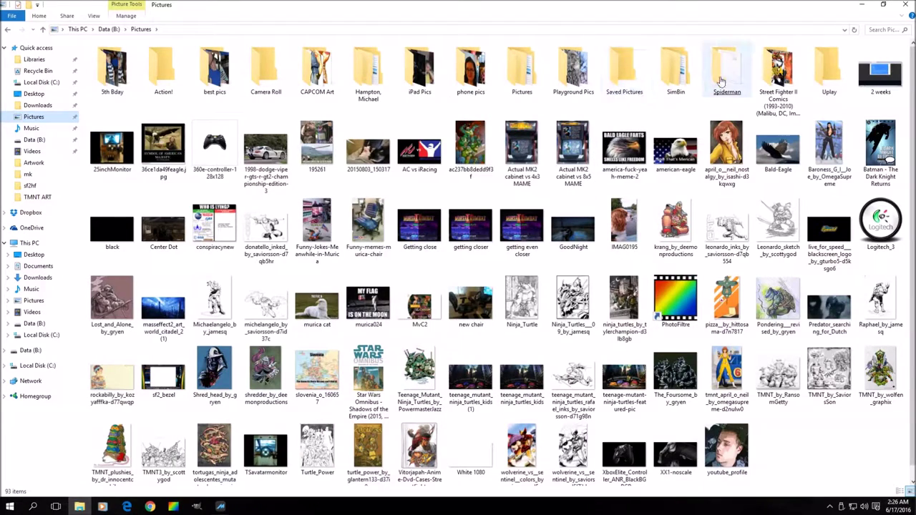
double_click(317, 71)
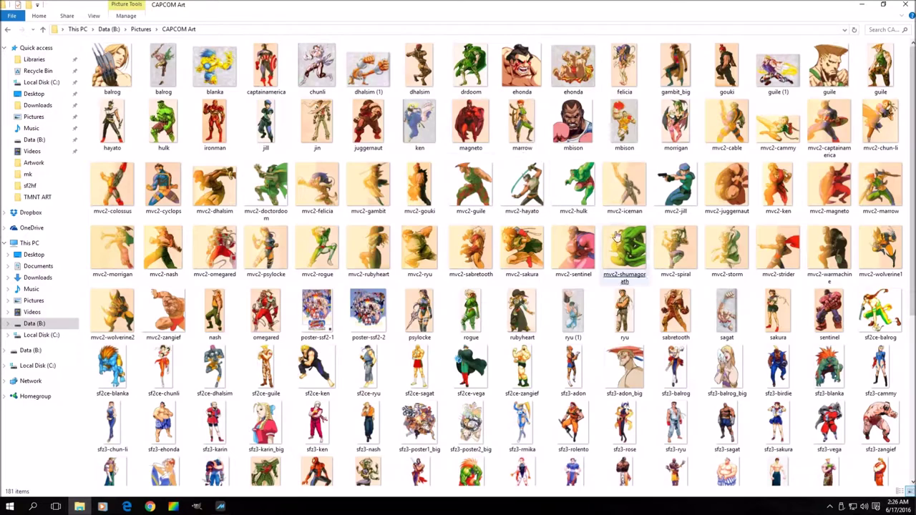
left_click(617, 247)
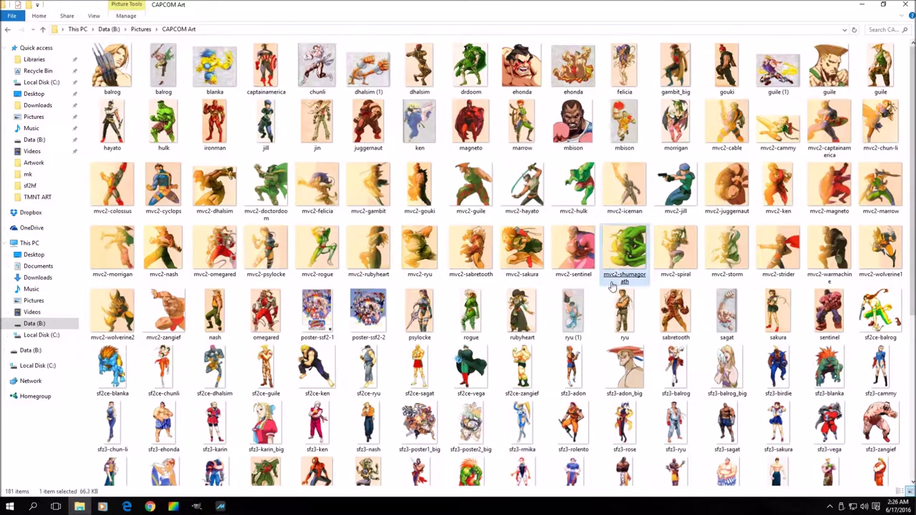
scroll(460, 258, "down", 3)
left_click(460, 259)
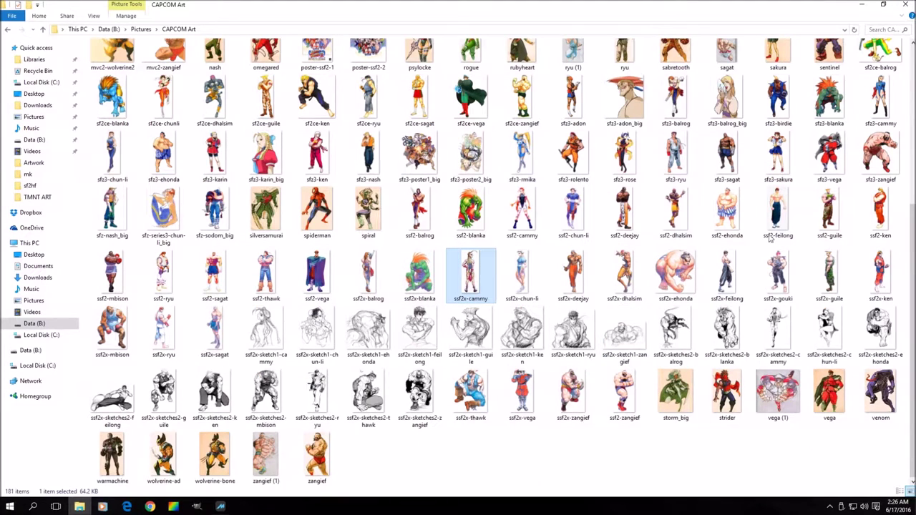
Step: Restore CAPCOM Art, move it to the right, and open the desktop My Template folder
left_click(883, 4)
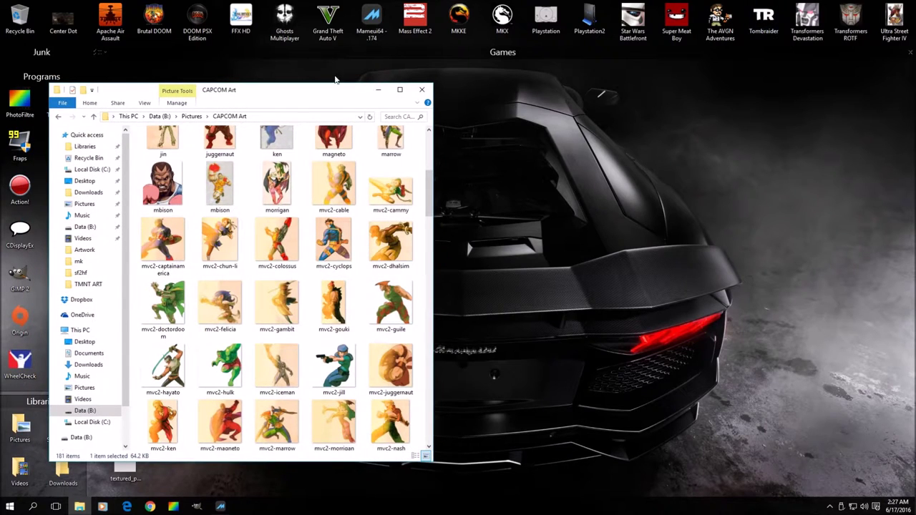
left_click_drag(332, 96, 673, 92)
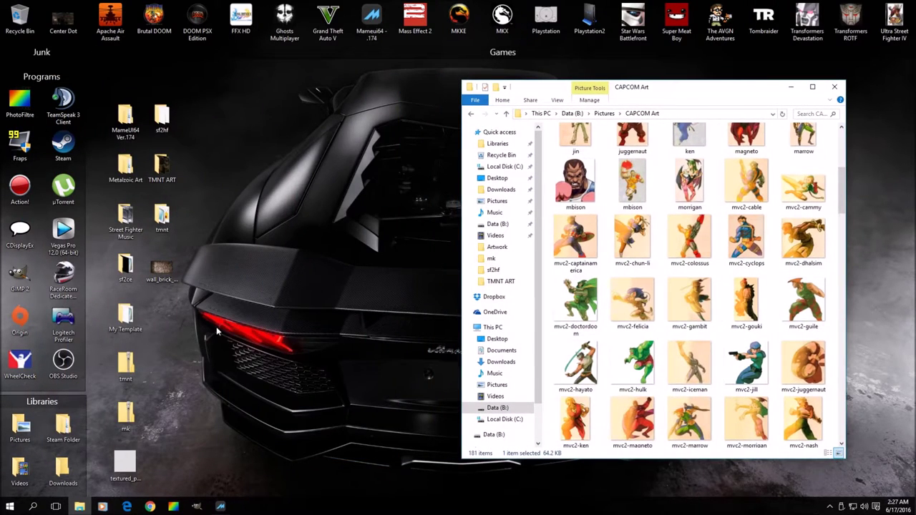
double_click(125, 317)
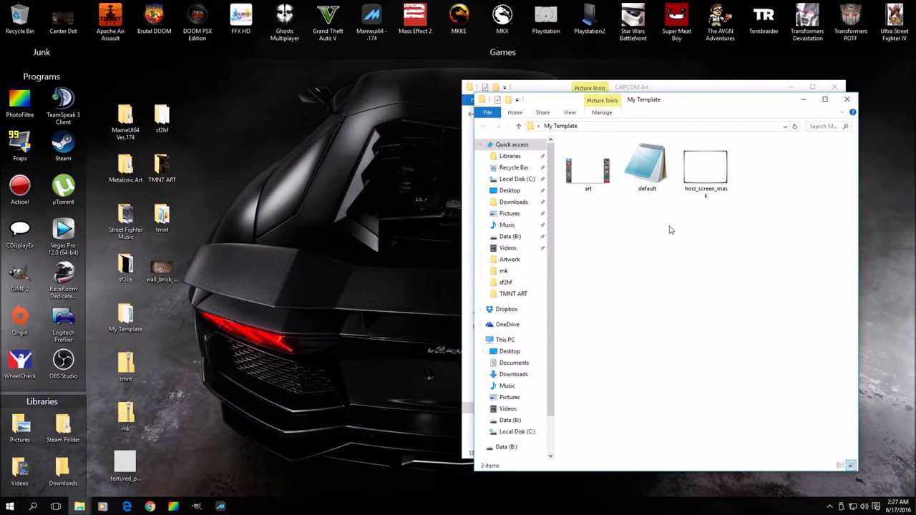
Step: Open the My Template default layout file in Notepad and move it aside
left_click(631, 188)
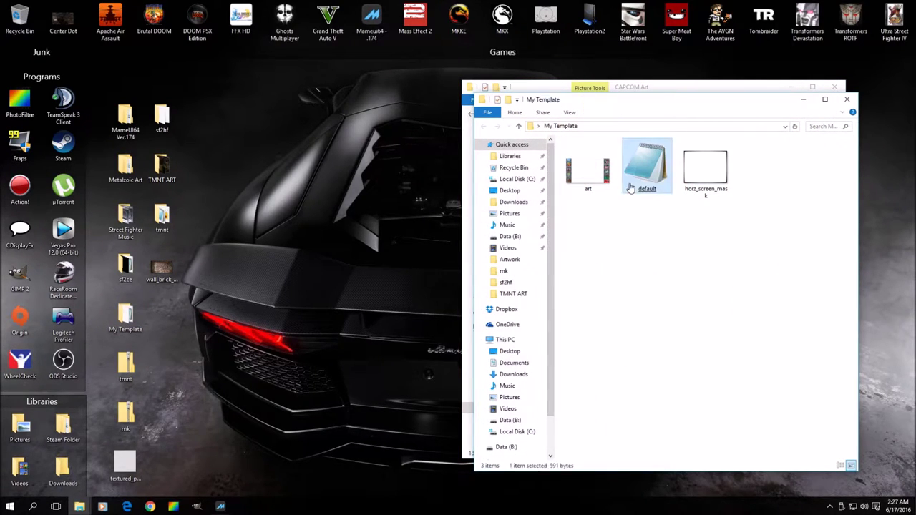
double_click(630, 187)
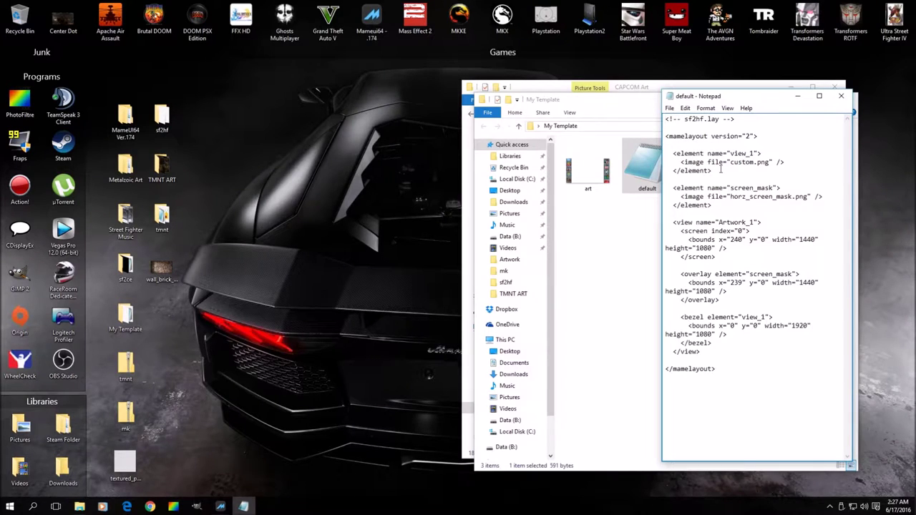
left_click_drag(742, 99, 810, 98)
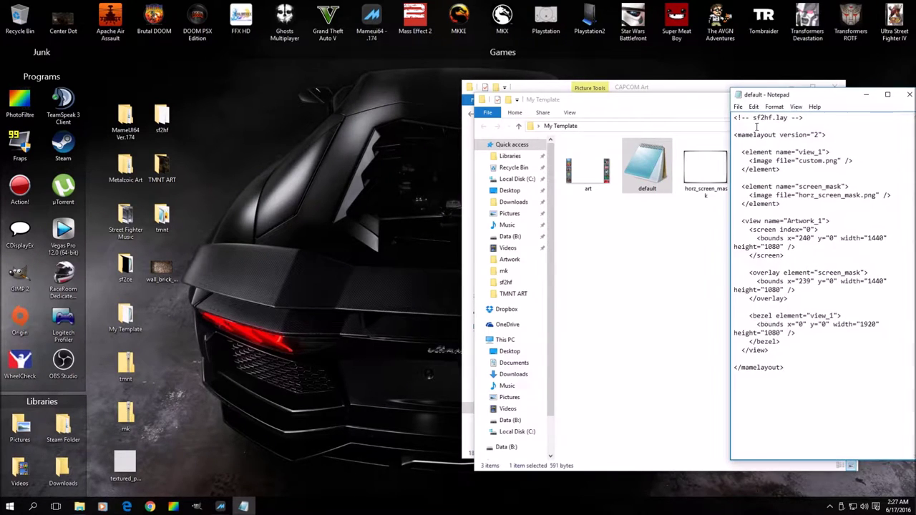
Step: Check horz_screen_mask's image dimensions in its Properties, then open the desktop tmnt folder
right_click(693, 172)
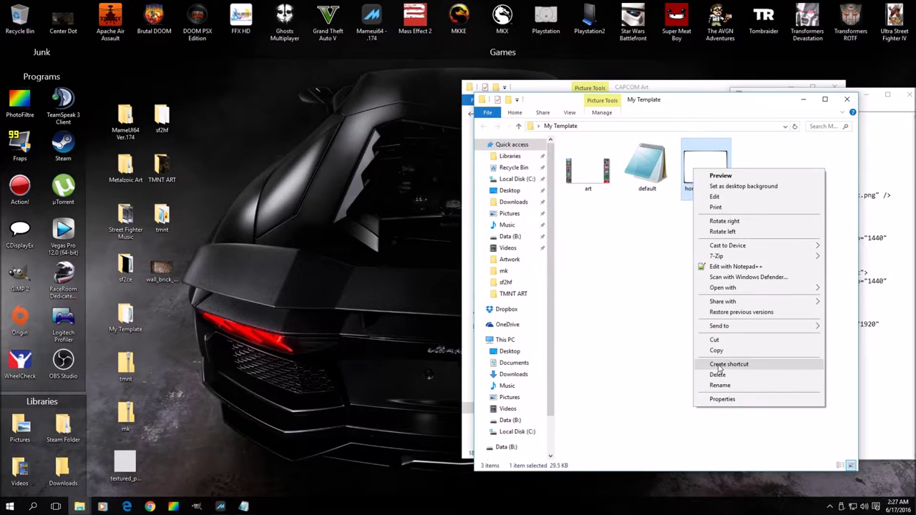
left_click(718, 399)
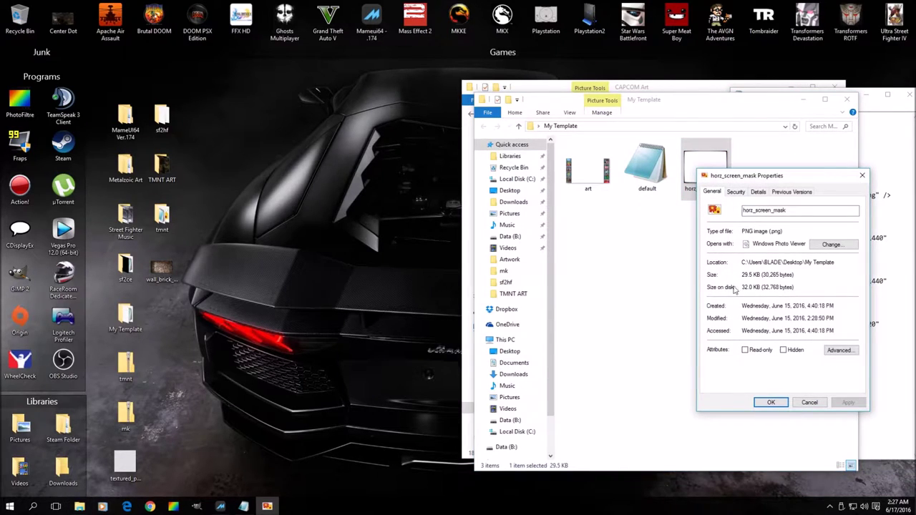
left_click(758, 192)
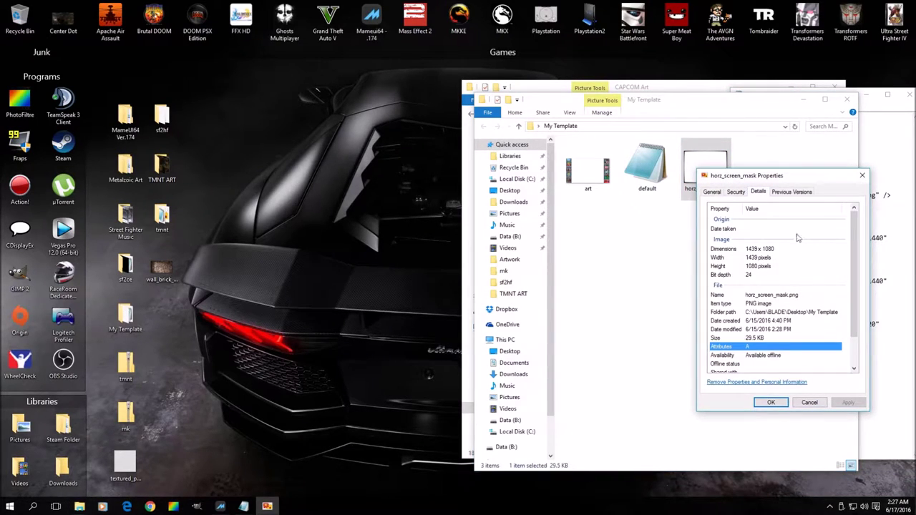
left_click(861, 176)
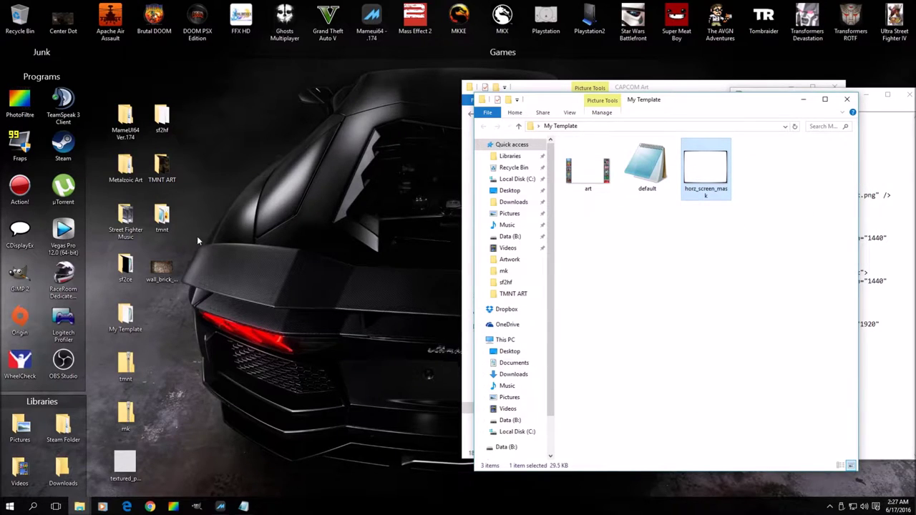
double_click(172, 222)
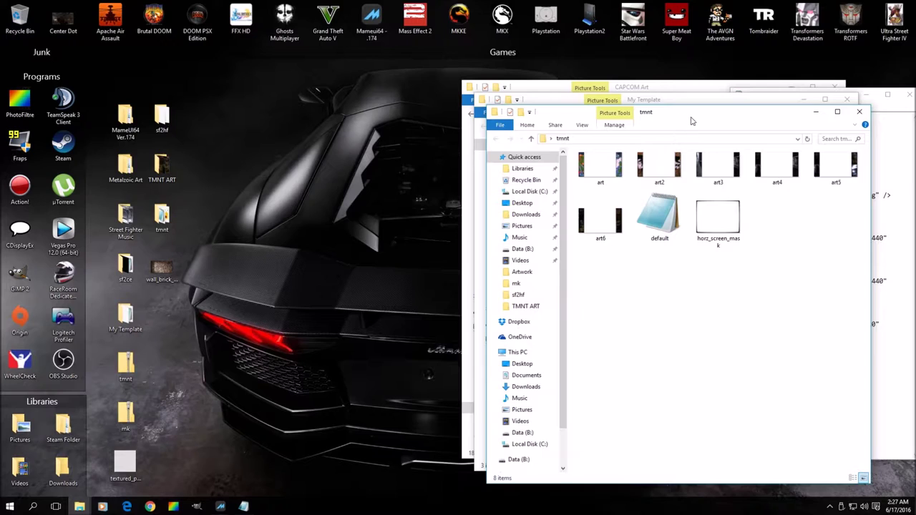
Step: Copy horz_screen_mask from tmnt into My Template, replacing the existing file
left_click_drag(692, 121, 368, 127)
left_click_drag(392, 218, 689, 264)
left_click(702, 271)
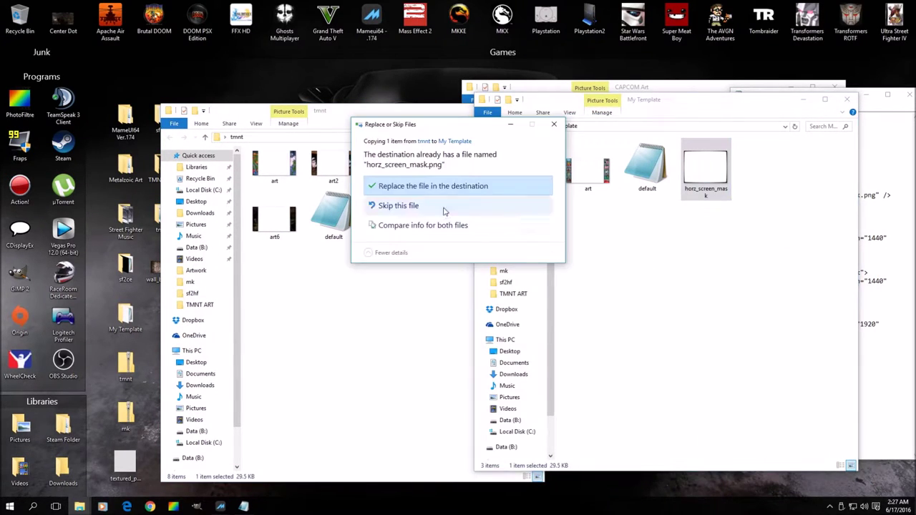
left_click(444, 185)
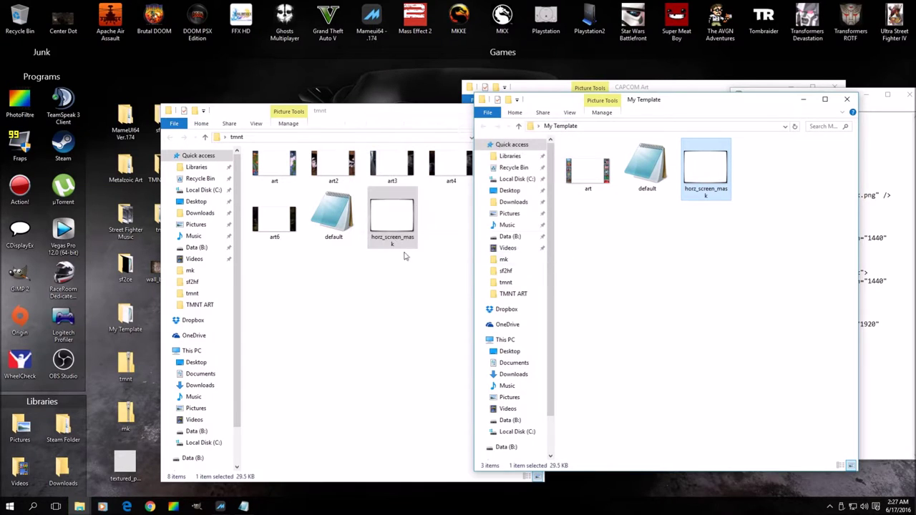
Step: Open sf2hf.lay and tmnt.lay in Notepad side by side
double_click(647, 168)
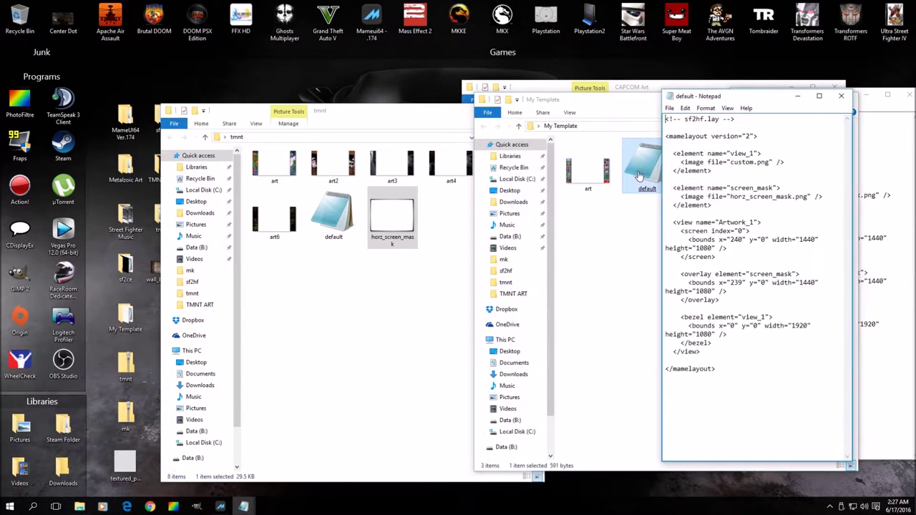
double_click(334, 215)
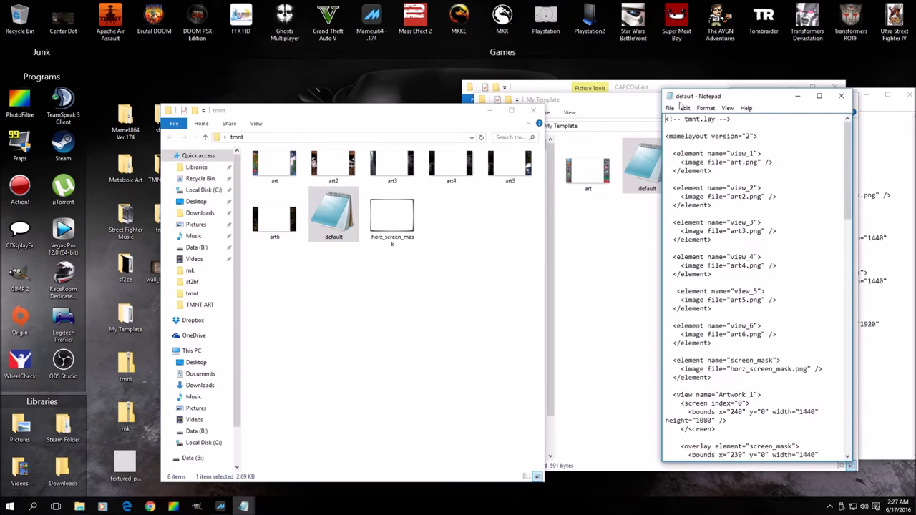
left_click_drag(749, 100, 528, 96)
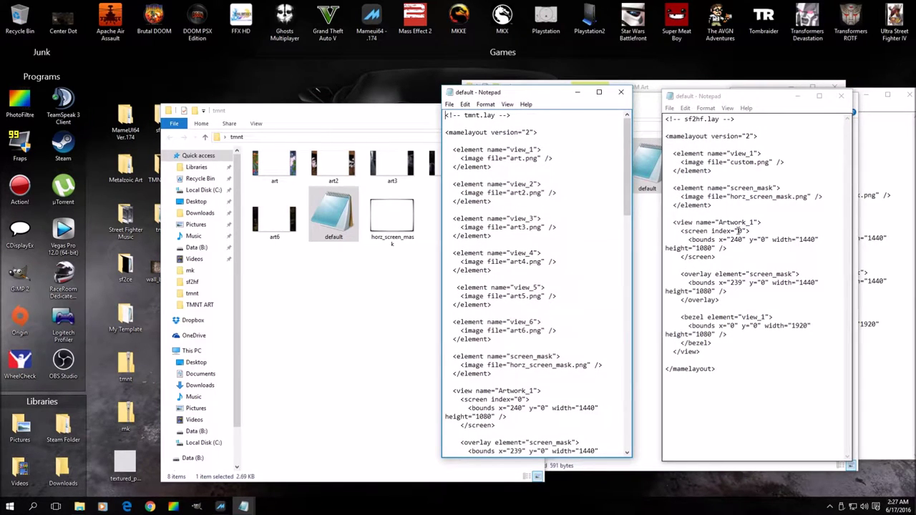
Step: Change the sf2hf.lay overlay x from 239 to 240, save it, and close tmnt.lay
left_click(735, 285)
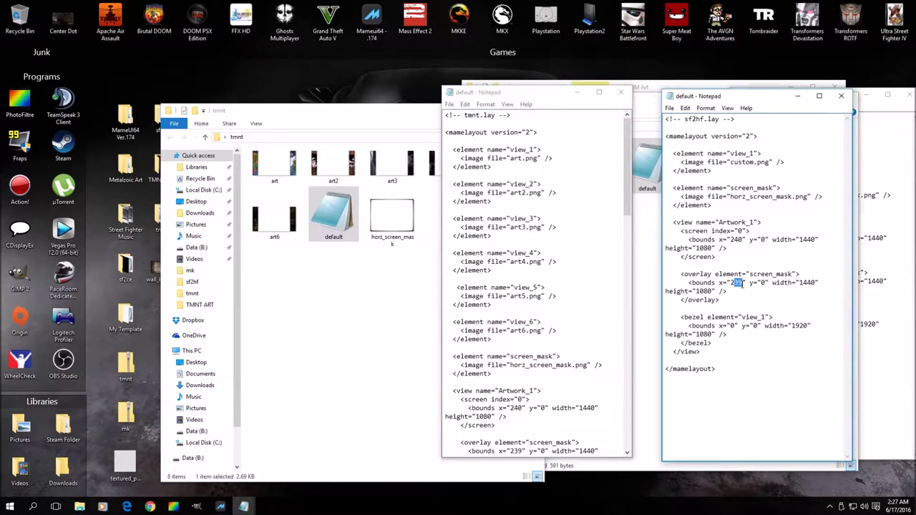
type("40")
left_click(669, 109)
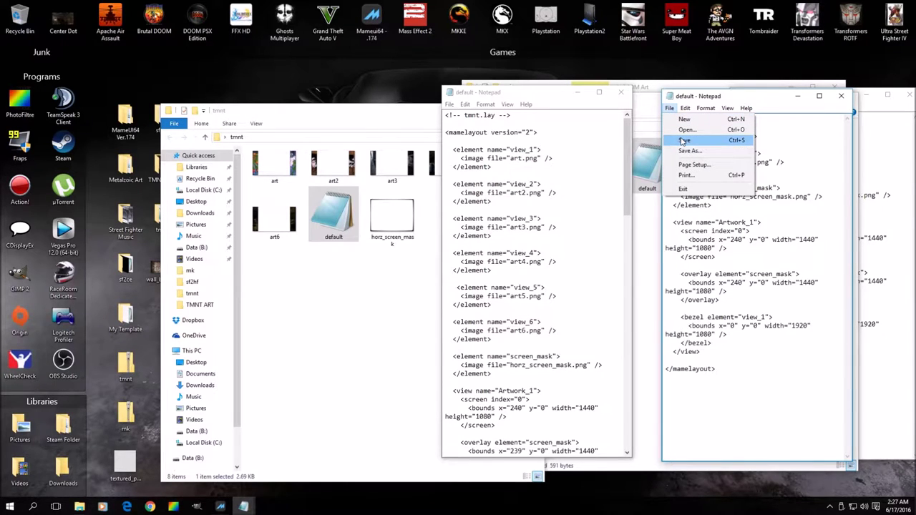
left_click(683, 141)
left_click(621, 93)
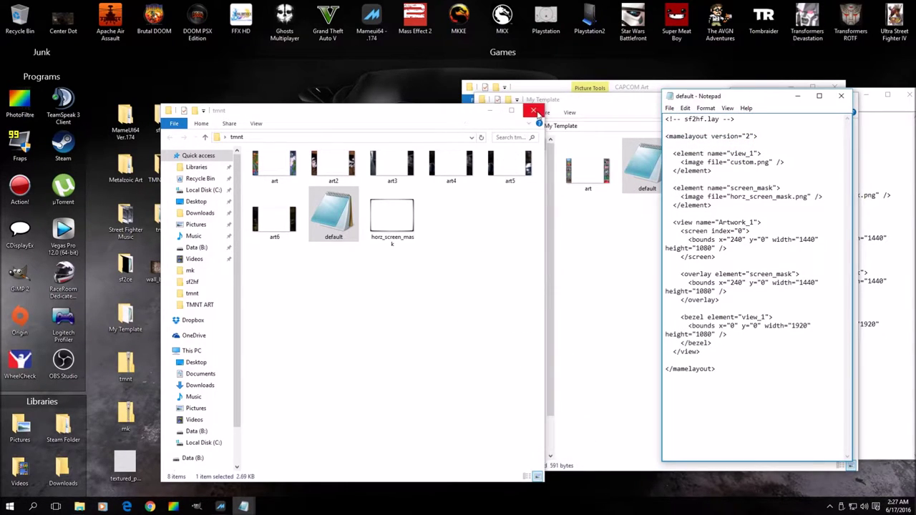
Step: Close the tmnt folder window and move My Template to the left-centre
left_click(535, 112)
left_click(841, 95)
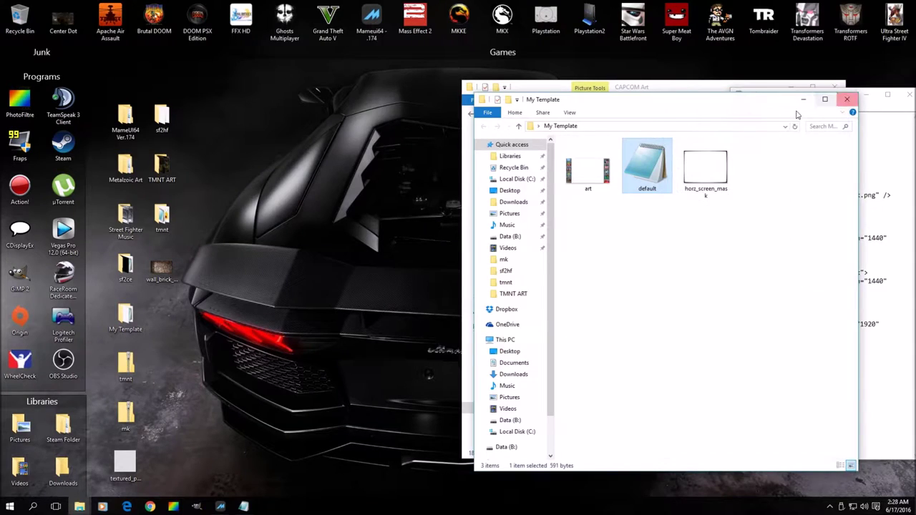
left_click_drag(704, 106, 426, 86)
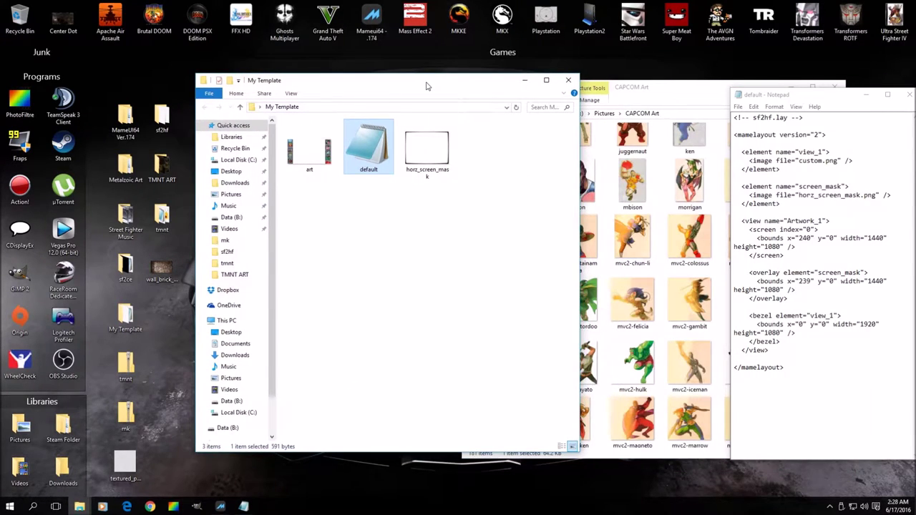
Step: Open the My Template art image in GIMP via Open with
left_click(321, 165)
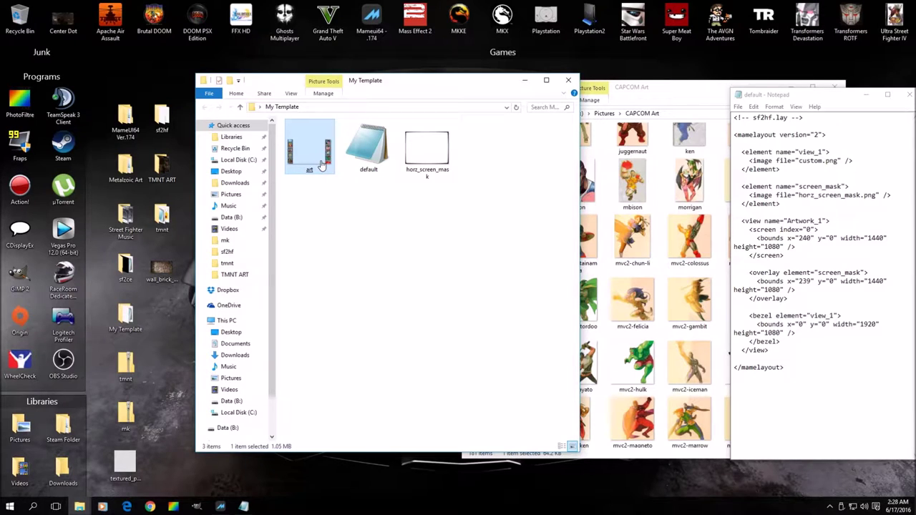
right_click(321, 164)
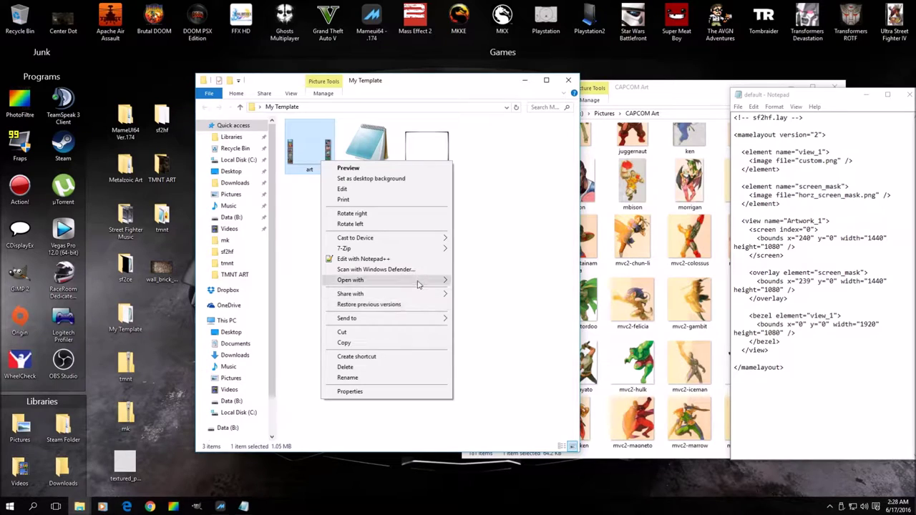
mouse_move(420, 279)
left_click(477, 283)
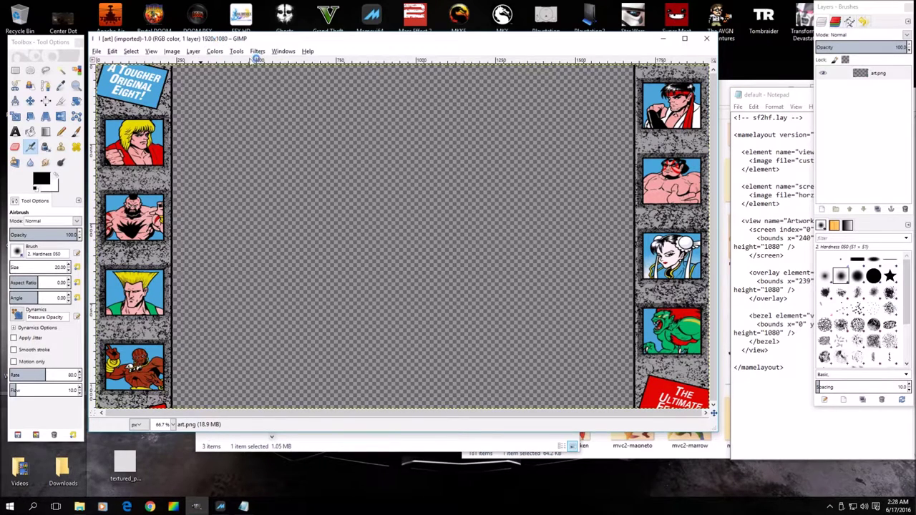
Step: Scale the art.png layer at 1920×1080, then select the Rectangle Select tool
right_click(867, 76)
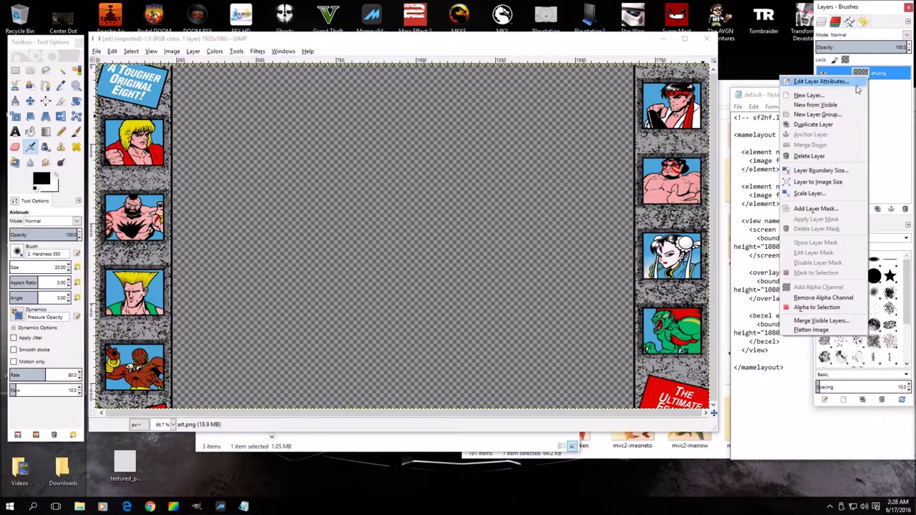
left_click(809, 193)
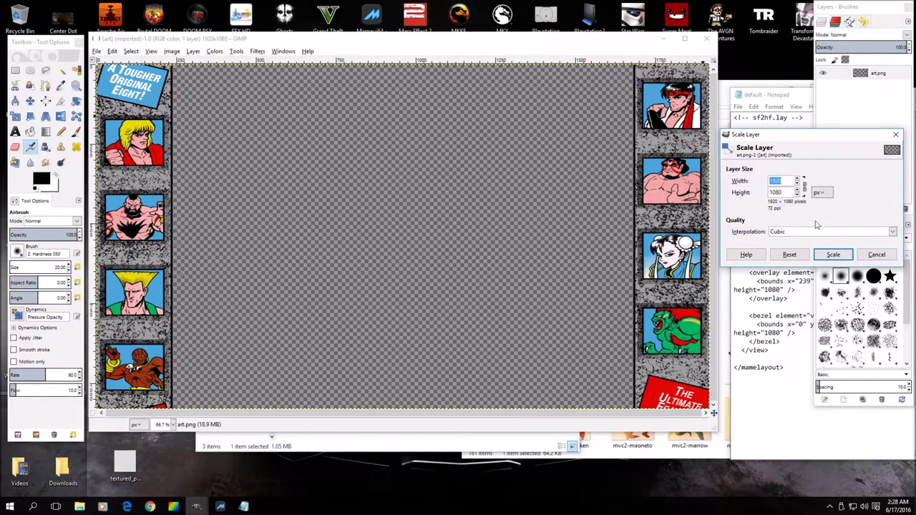
left_click(833, 254)
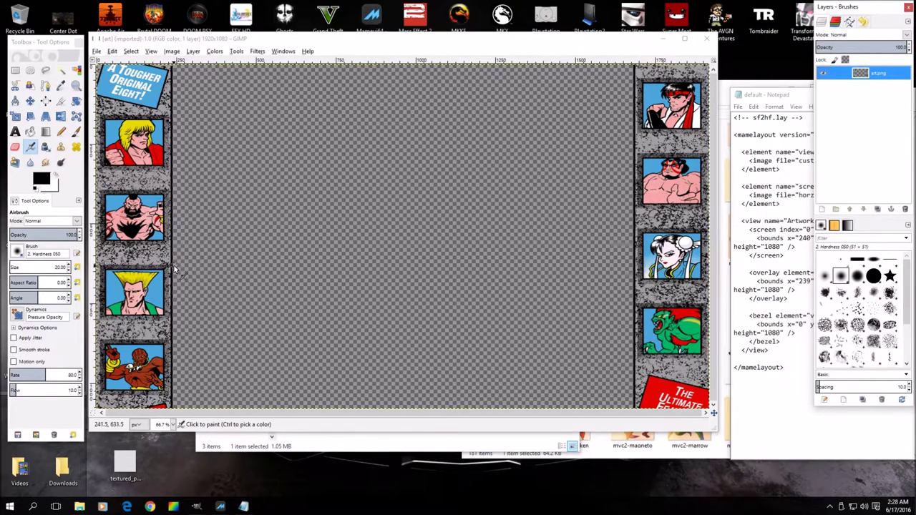
left_click(15, 70)
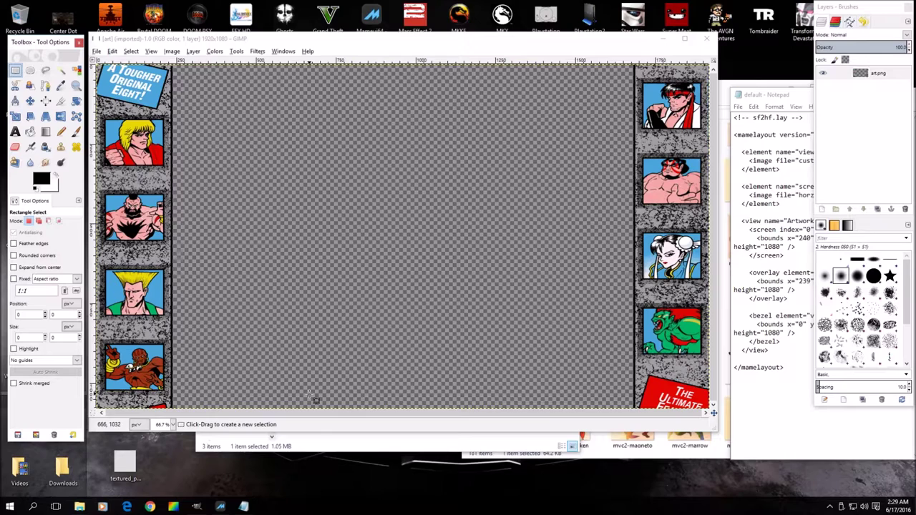
left_click_drag(605, 44, 588, 63)
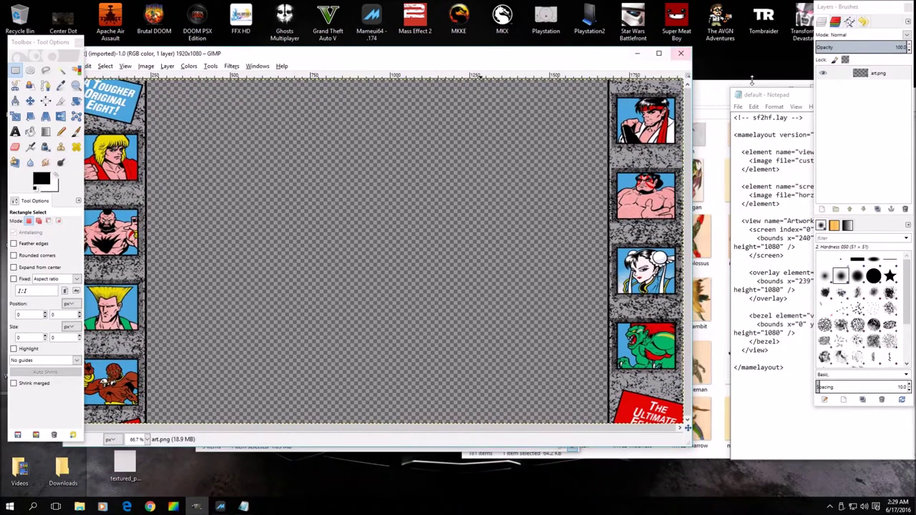
Step: Browse the CAPCOM Art character images such as mvc2-hulk, then move GIMP right
left_click(706, 95)
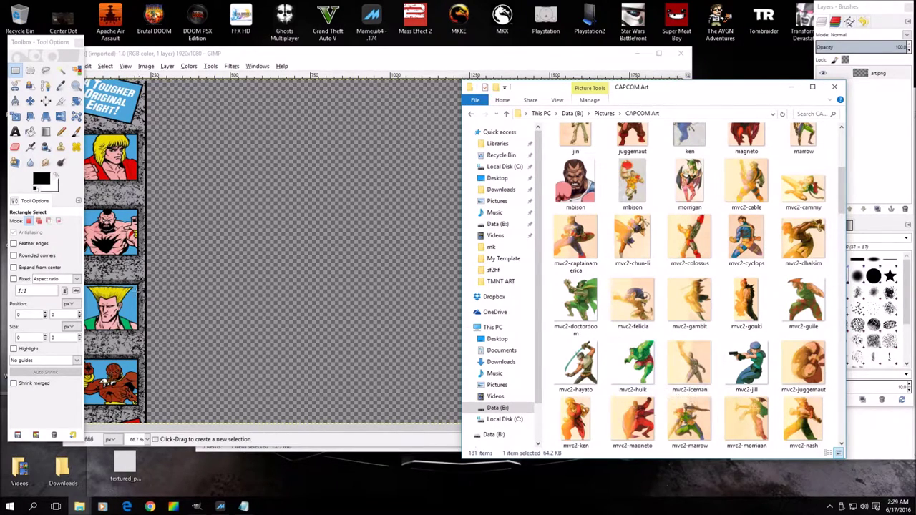
left_click(627, 367)
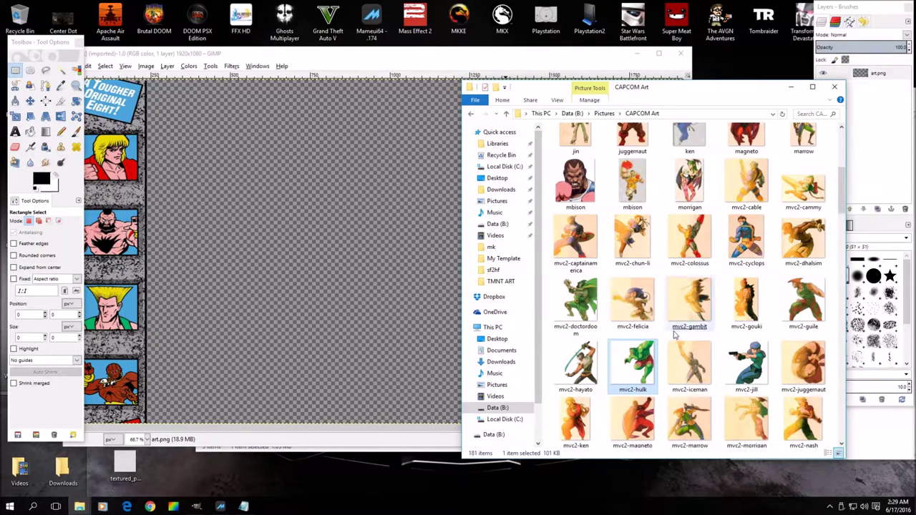
scroll(674, 334, "down", 5)
left_click_drag(453, 57, 616, 60)
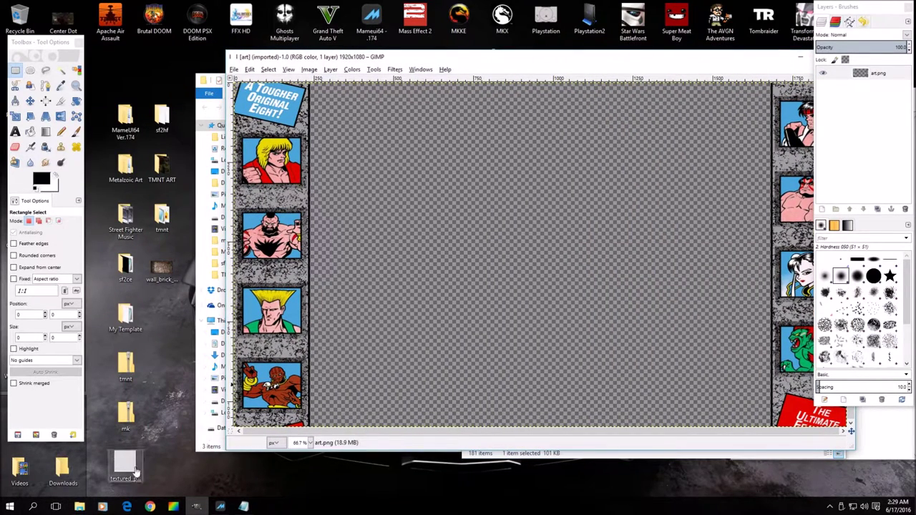
Step: Open textured_paper.png from the desktop in GIMP and enlarge its window
right_click(133, 464)
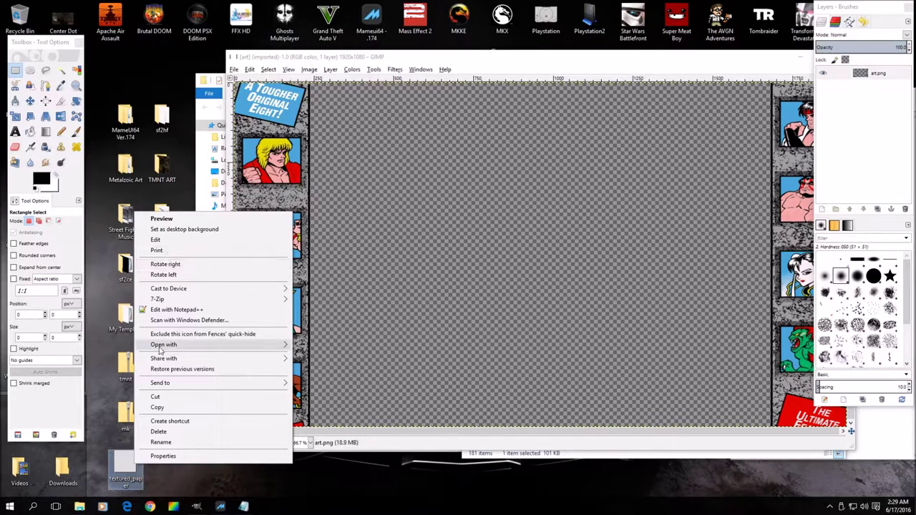
mouse_move(170, 387)
mouse_move(256, 350)
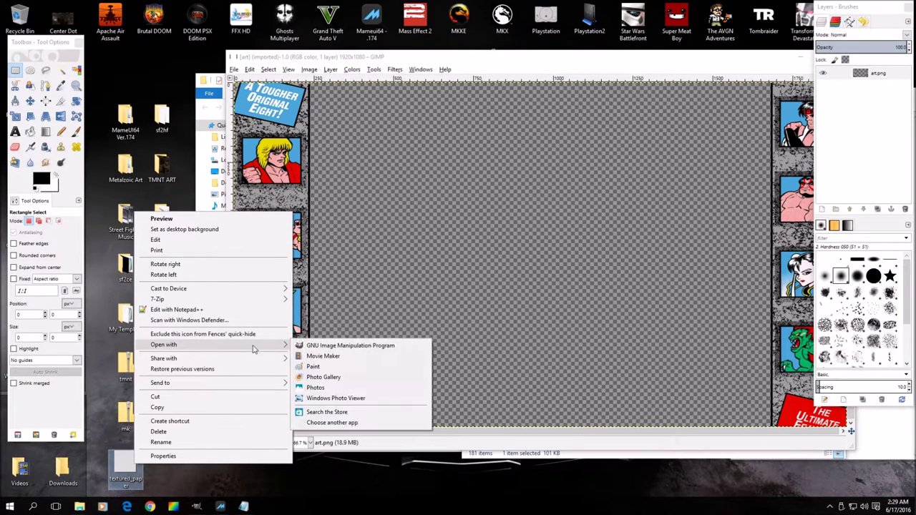
left_click(307, 344)
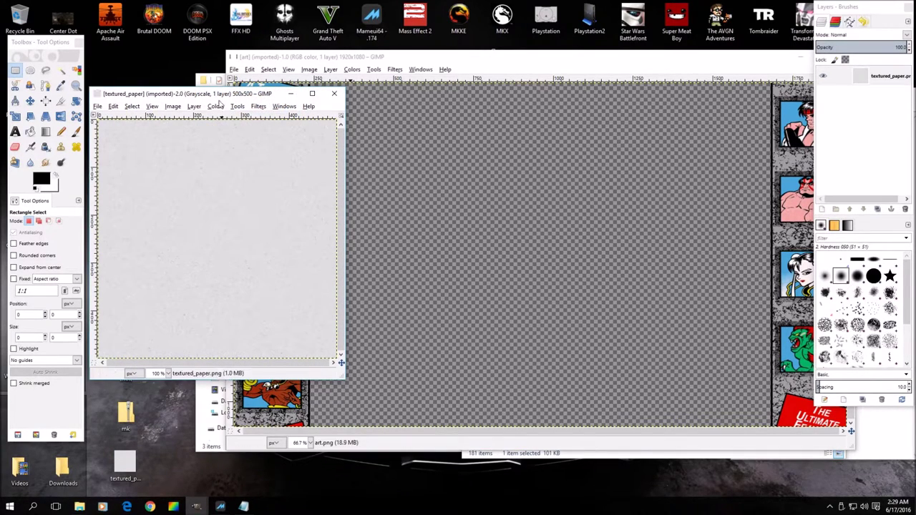
left_click_drag(221, 99, 283, 80)
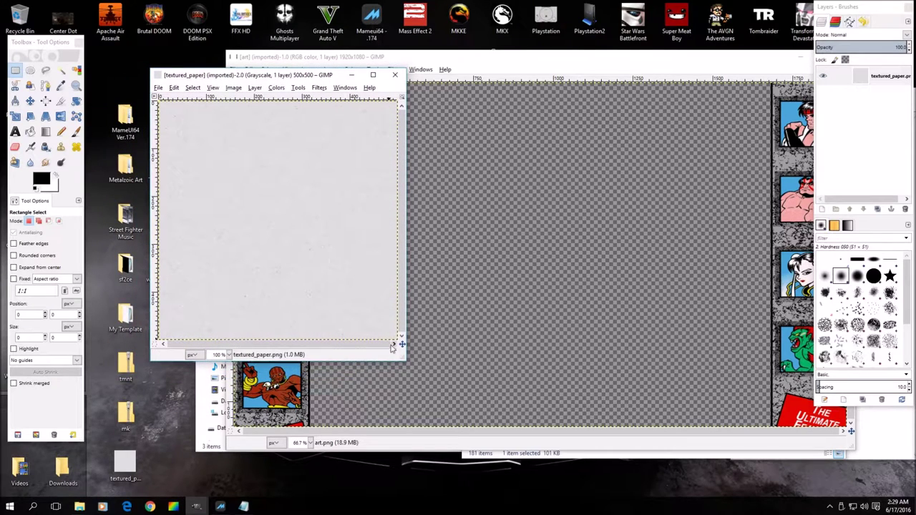
left_click_drag(406, 362, 443, 408)
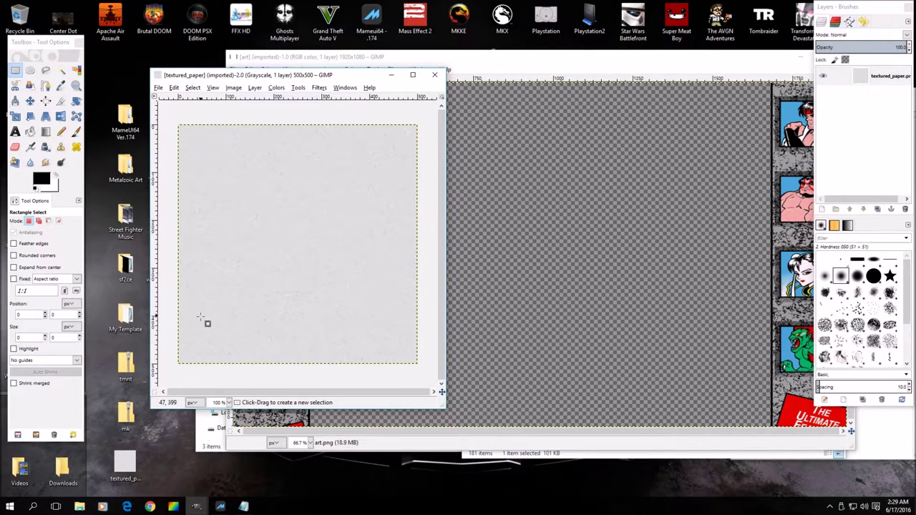
Step: Draw a 128×500 rectangle selection along the paper's left edge, starting at 2,0
left_click_drag(189, 351, 242, 130)
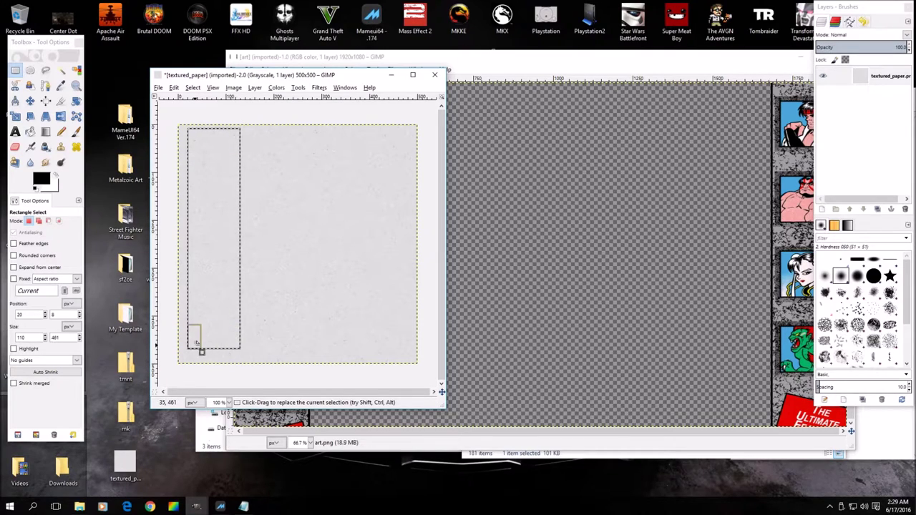
mouse_move(199, 351)
left_mouse_down()
mouse_move(191, 364)
mouse_move(202, 355)
left_mouse_up()
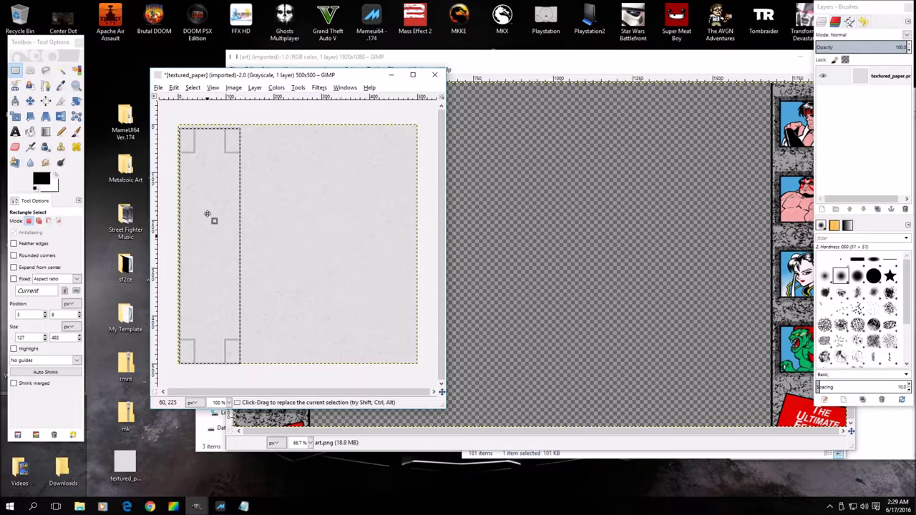
left_click_drag(208, 149, 204, 144)
left_click_drag(191, 222, 189, 222)
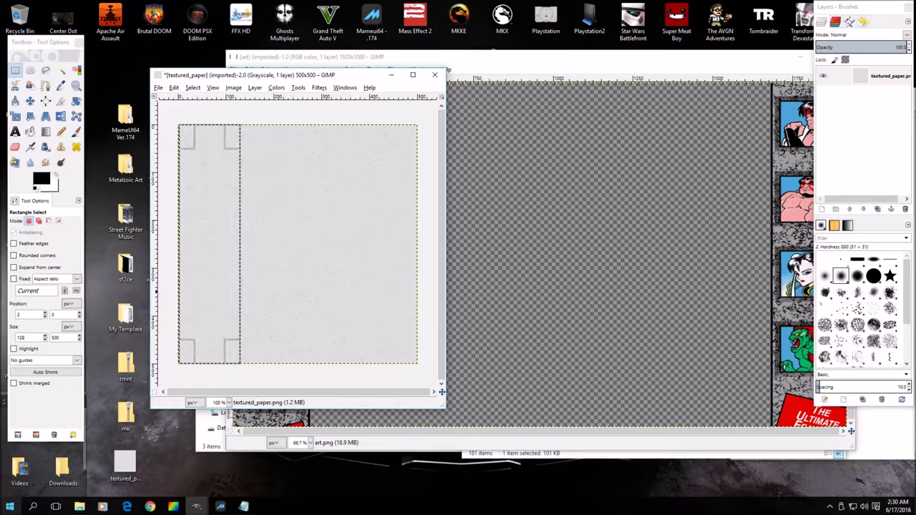
Step: Launch Calculator from the app list and compute 1080 − 500 = 580
left_click(10, 506)
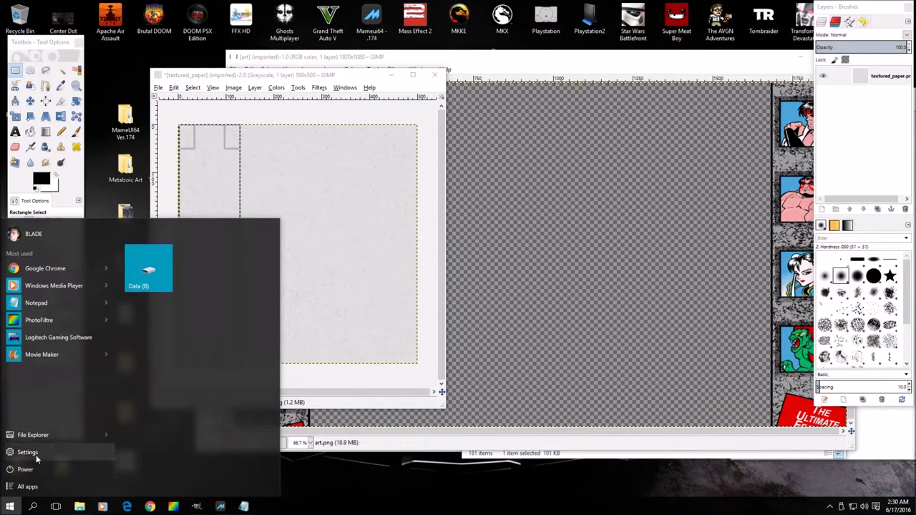
left_click(29, 487)
left_click(45, 415)
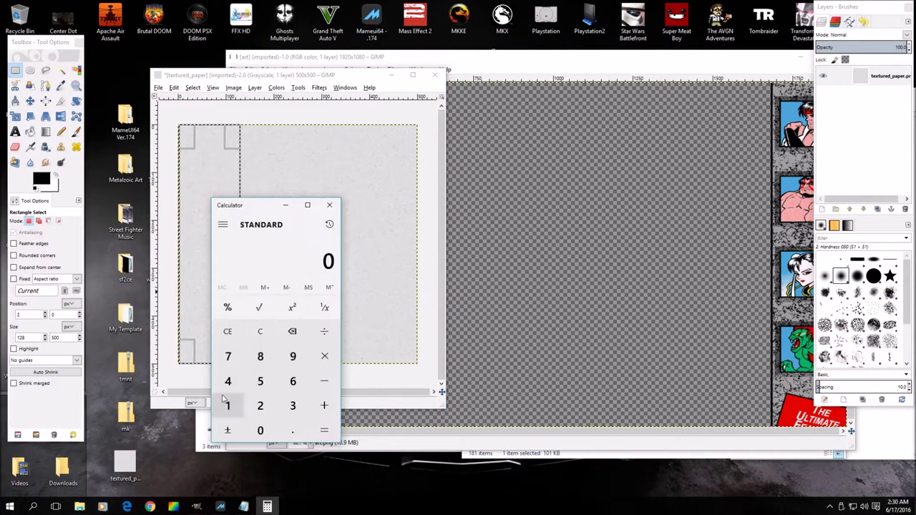
left_click(229, 406)
left_click(259, 429)
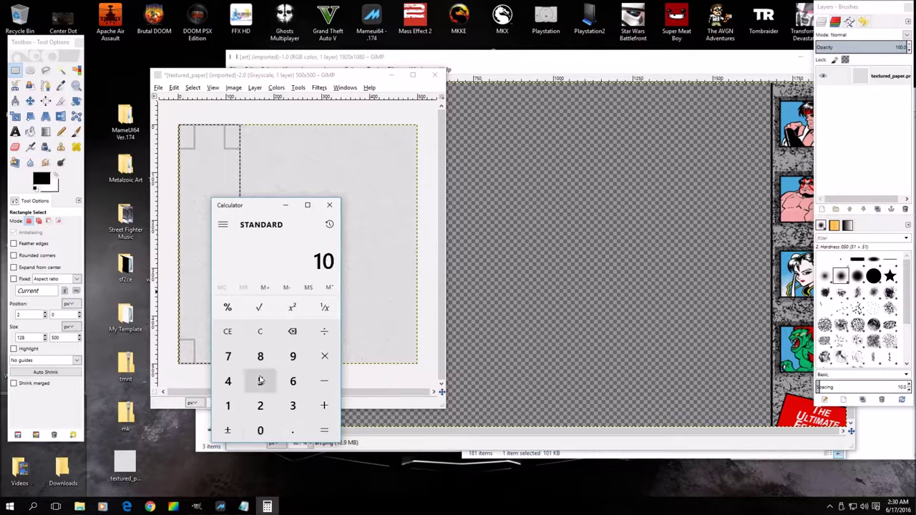
left_click(260, 355)
left_click(260, 430)
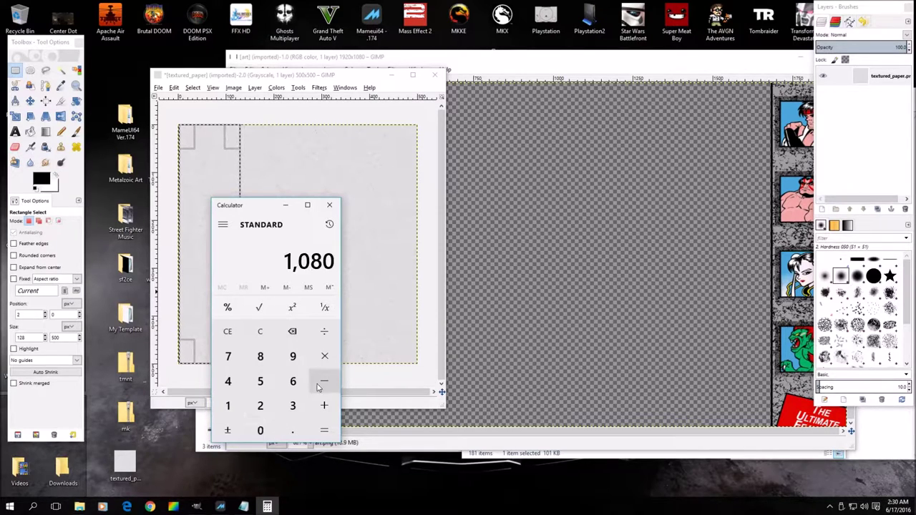
left_click(323, 380)
left_click(260, 382)
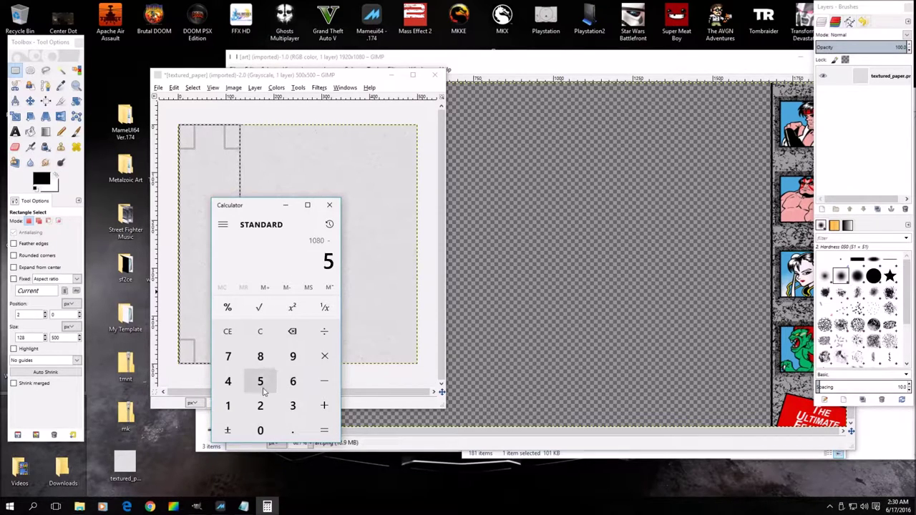
double_click(259, 429)
left_click(324, 430)
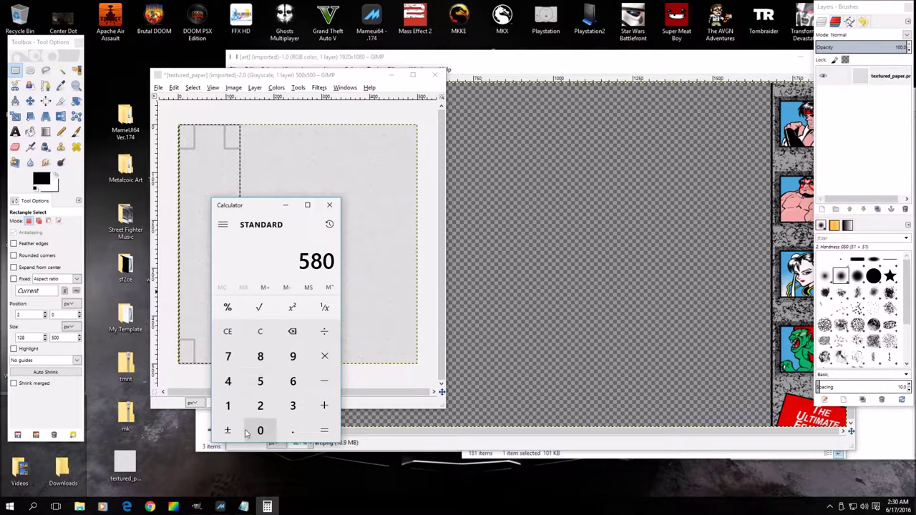
Step: Clear, compute 236 + 580 = 816, then close Calculator
left_click(260, 334)
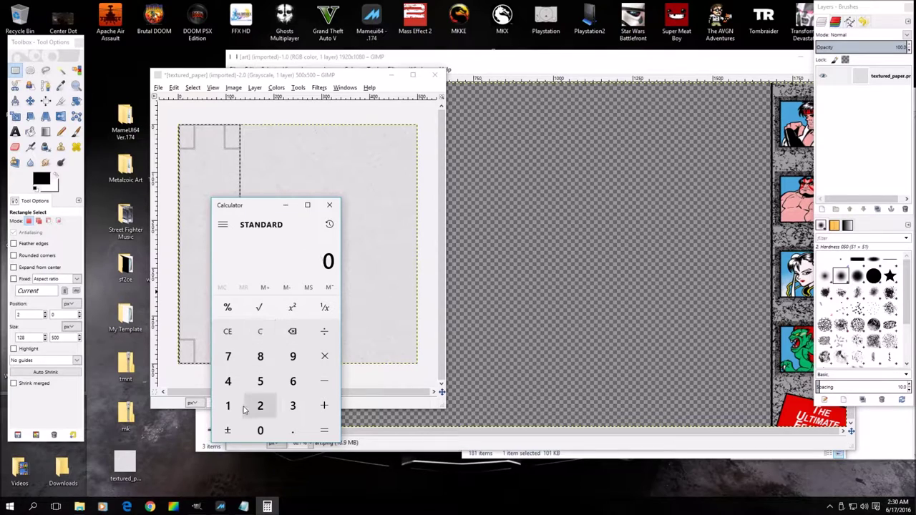
left_click(259, 406)
left_click(292, 406)
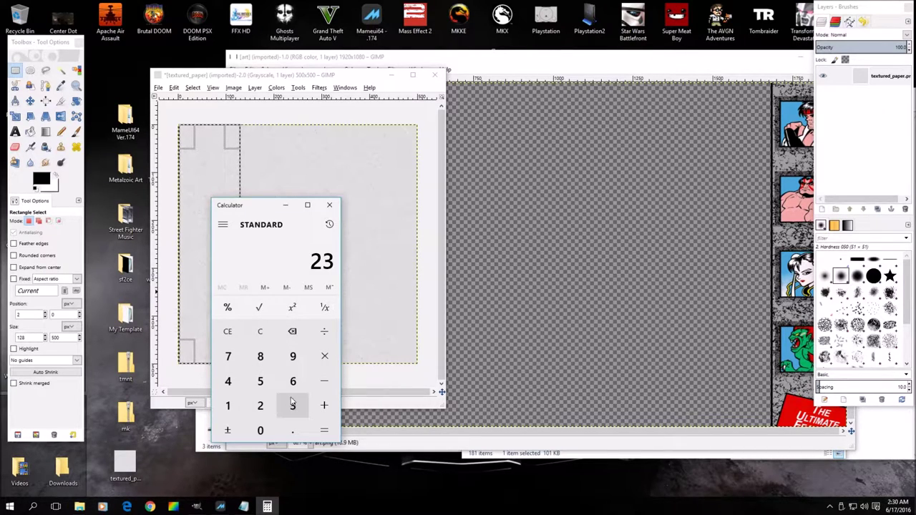
left_click(293, 381)
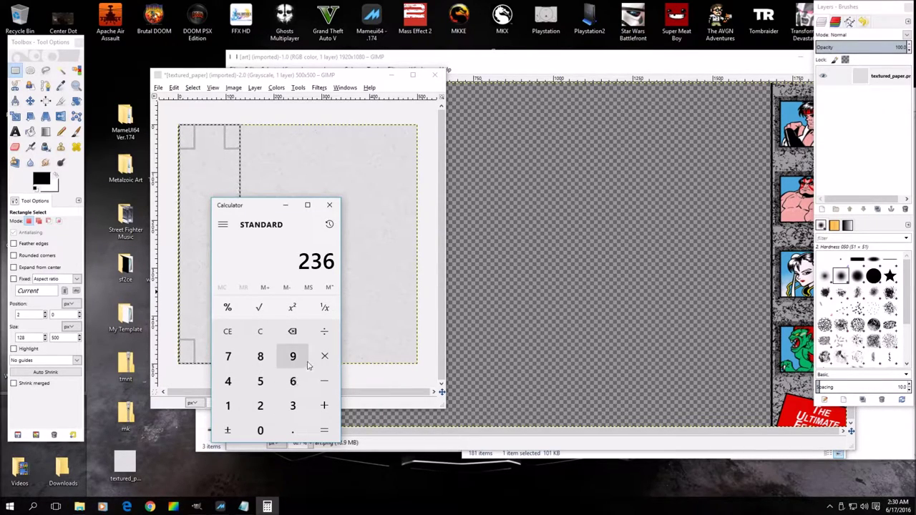
left_click(323, 406)
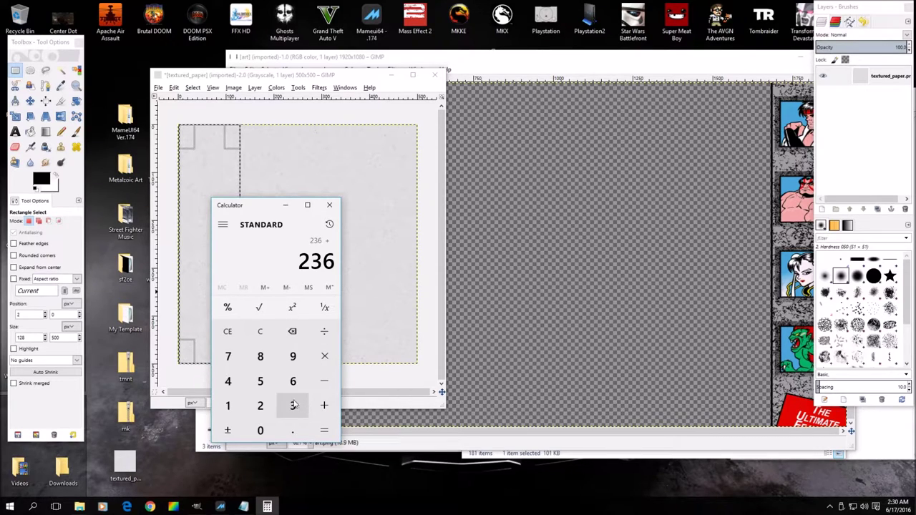
left_click(261, 381)
left_click(260, 357)
left_click(261, 431)
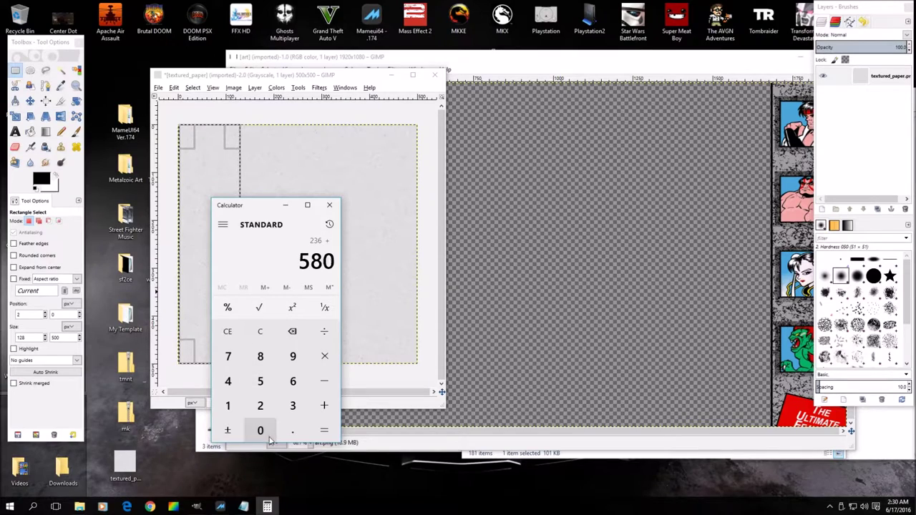
left_click(323, 430)
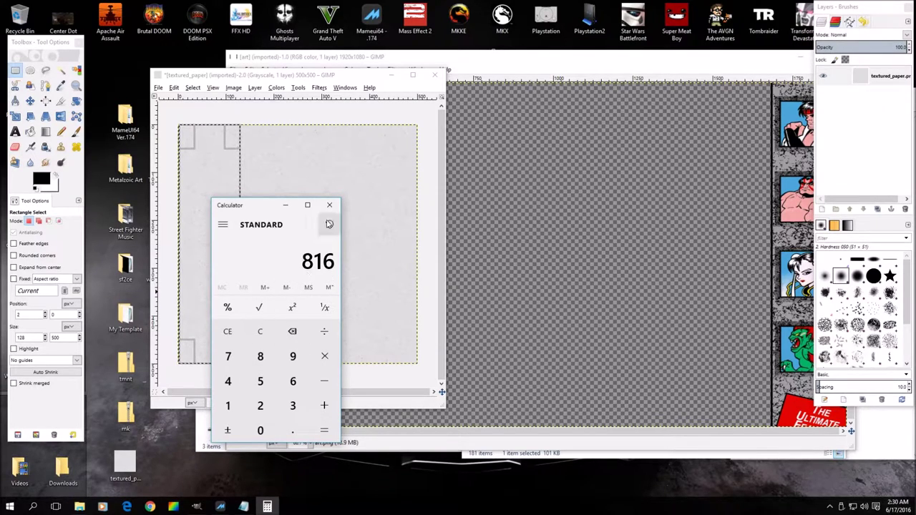
left_click(329, 205)
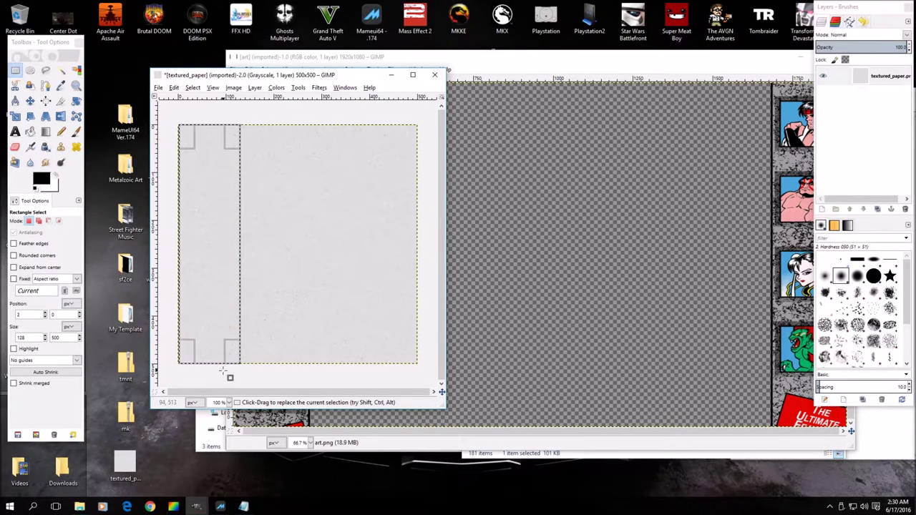
Step: Resize the textured paper selection to a 121-pixel-wide strip
right_click(203, 268)
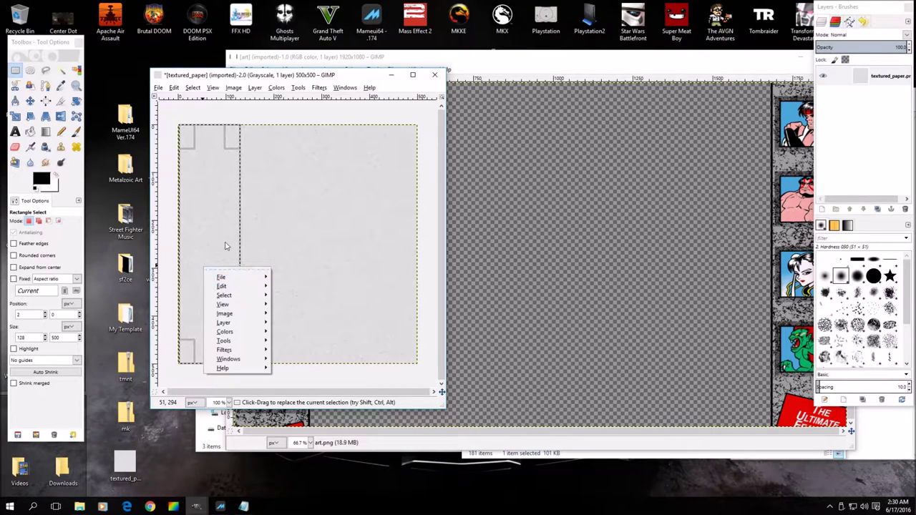
left_click(226, 246)
left_click_drag(241, 258, 268, 259)
right_click(230, 267)
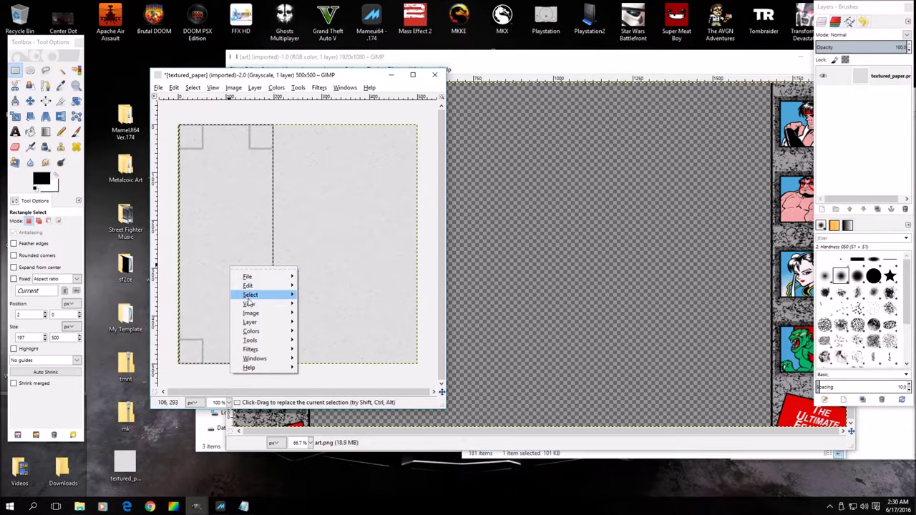
left_click(261, 244)
left_click_drag(274, 250, 237, 257)
Step: Copy the 121×500 paper strip and bring the art.png window forward
right_click(216, 241)
mouse_move(237, 257)
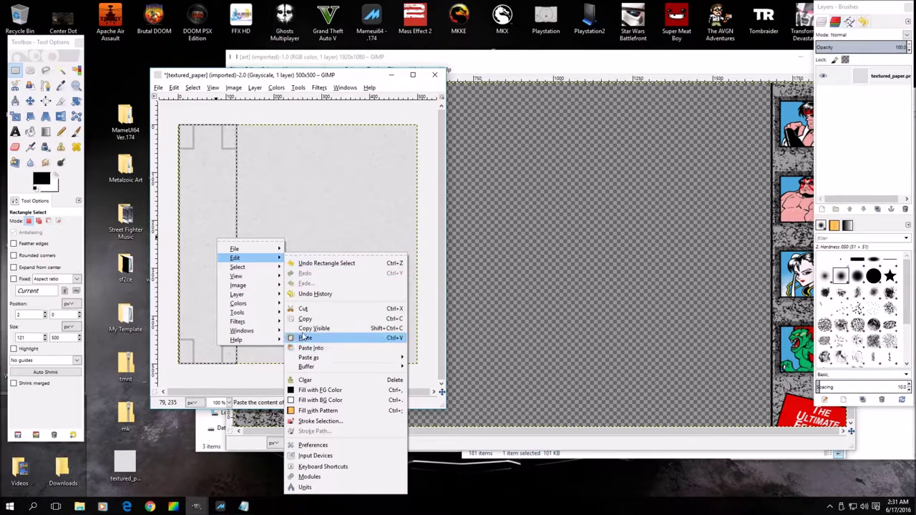
left_click(305, 320)
left_click(415, 222)
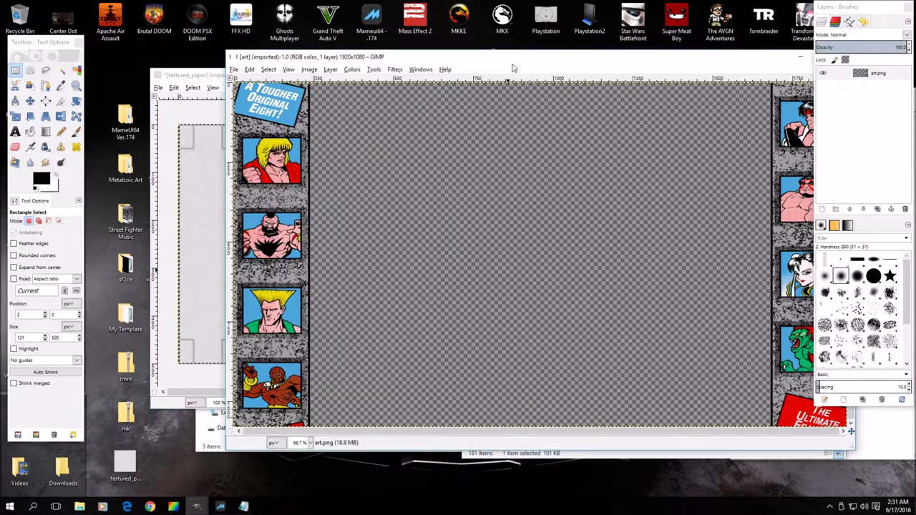
right_click(401, 212)
Step: Paste the strip into art.png and scale the floating layer to 261 × 1080 pixels
mouse_move(417, 229)
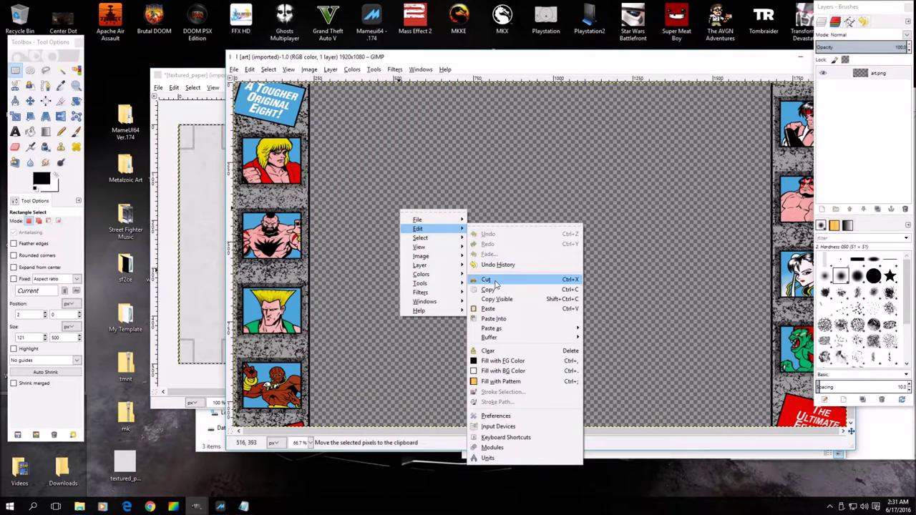
left_click(488, 308)
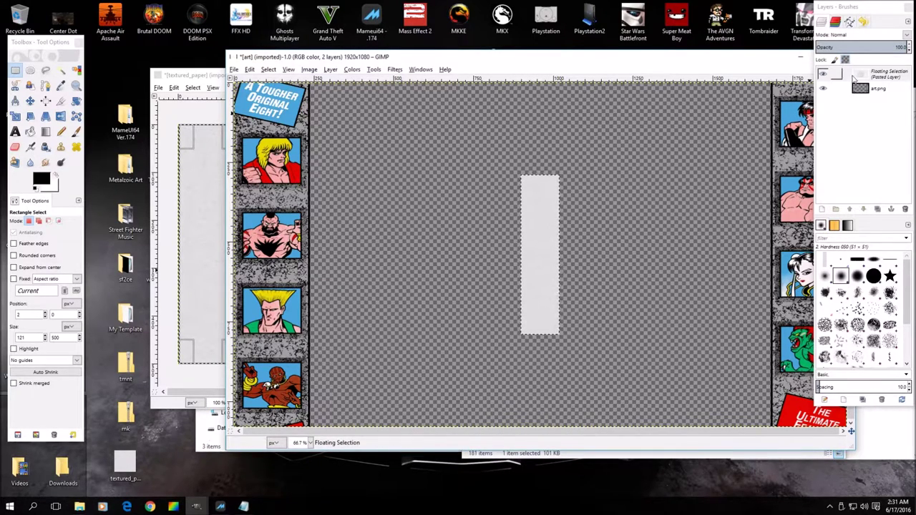
right_click(853, 79)
left_click(791, 196)
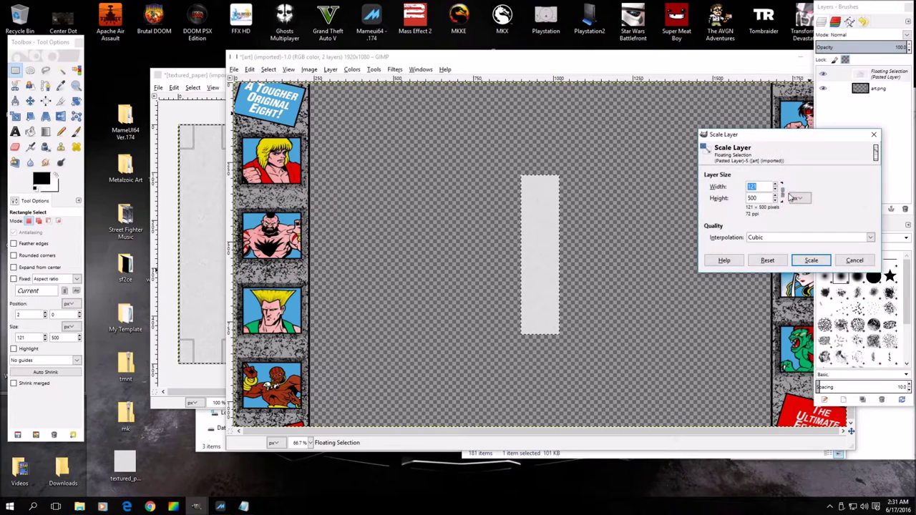
key("Tab")
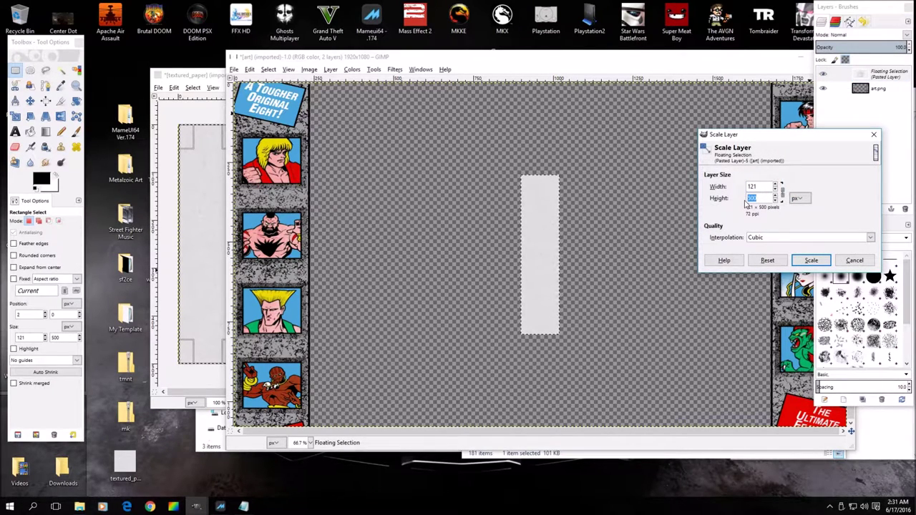
type("108")
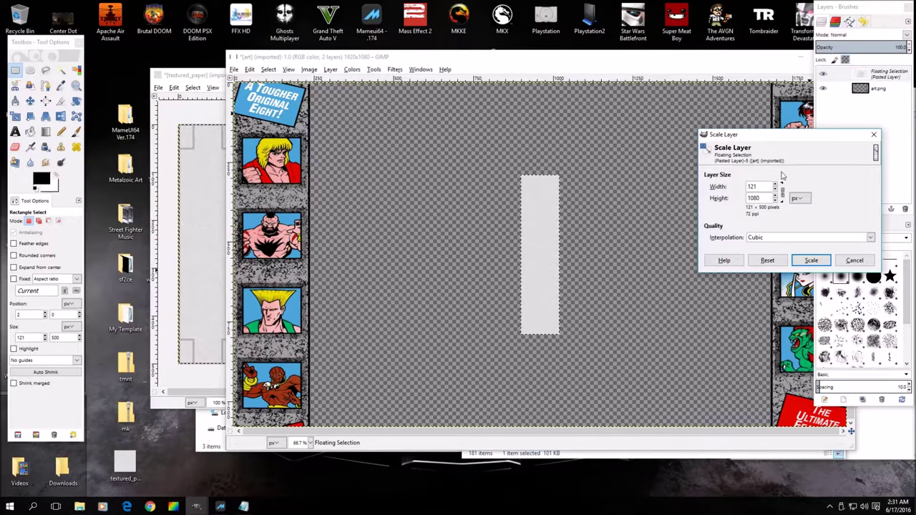
left_click(765, 187)
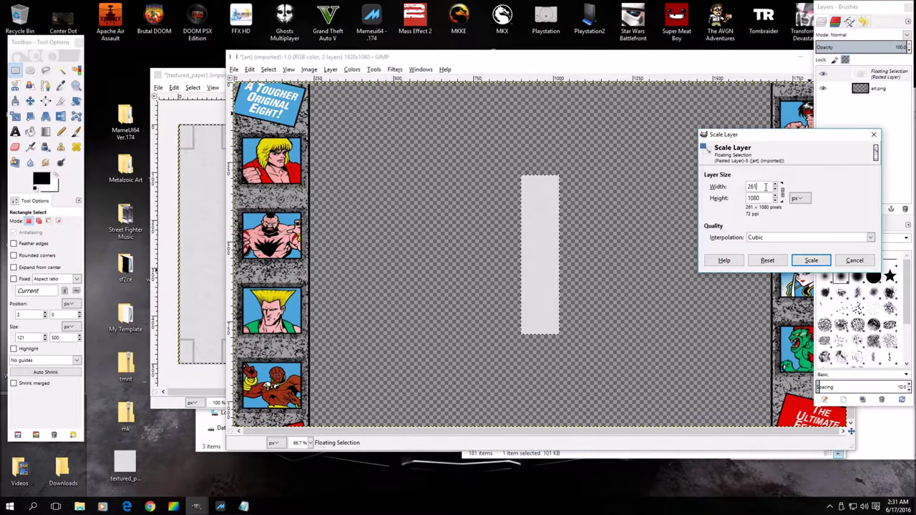
left_click(808, 261)
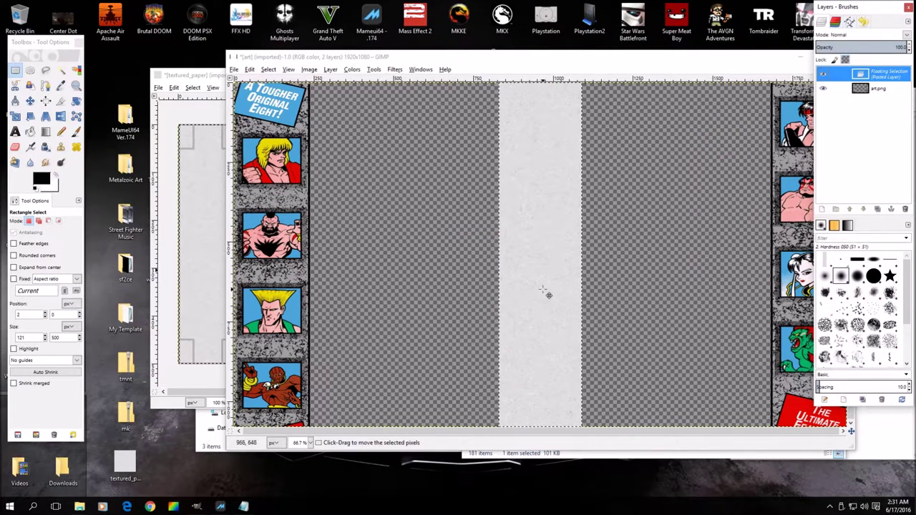
Step: Drag the pasted strip to art.png's left edge, enlarge the window, and start scaling it
left_click_drag(530, 293, 302, 289)
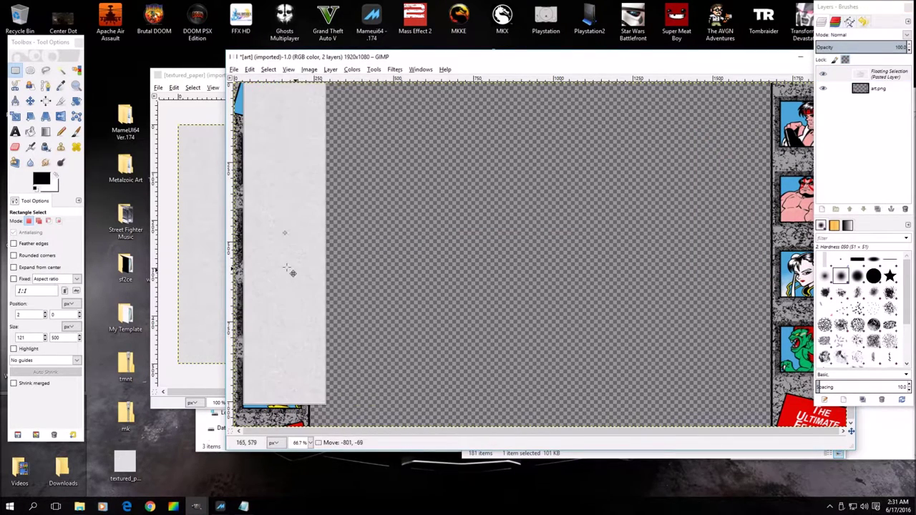
left_click_drag(286, 358, 268, 395)
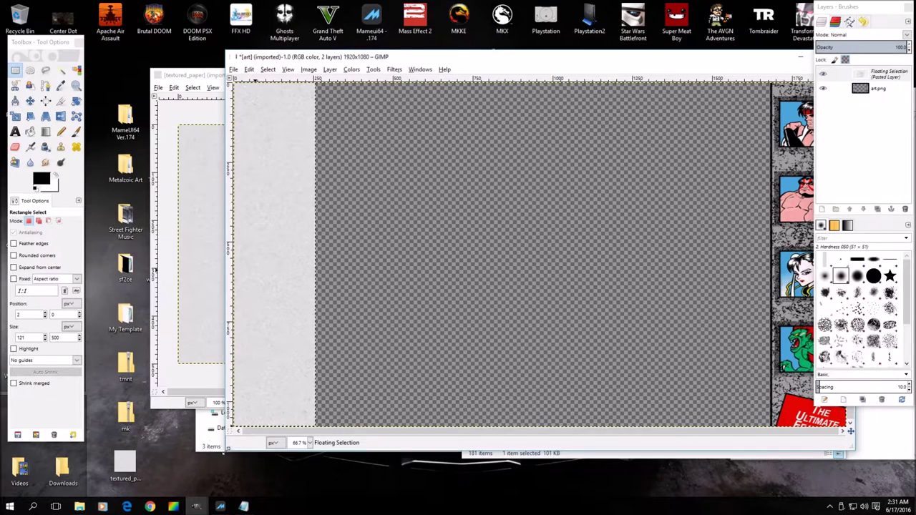
left_click_drag(226, 451, 210, 479)
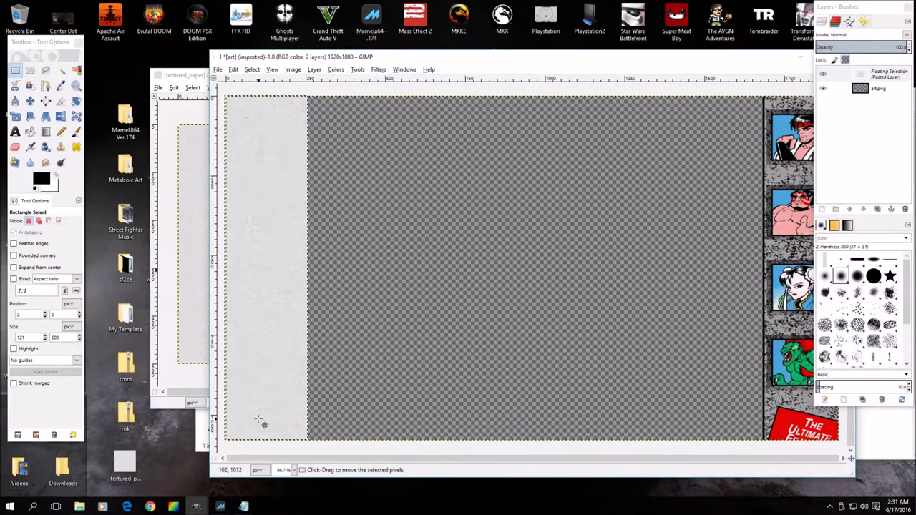
left_click_drag(259, 419, 262, 425)
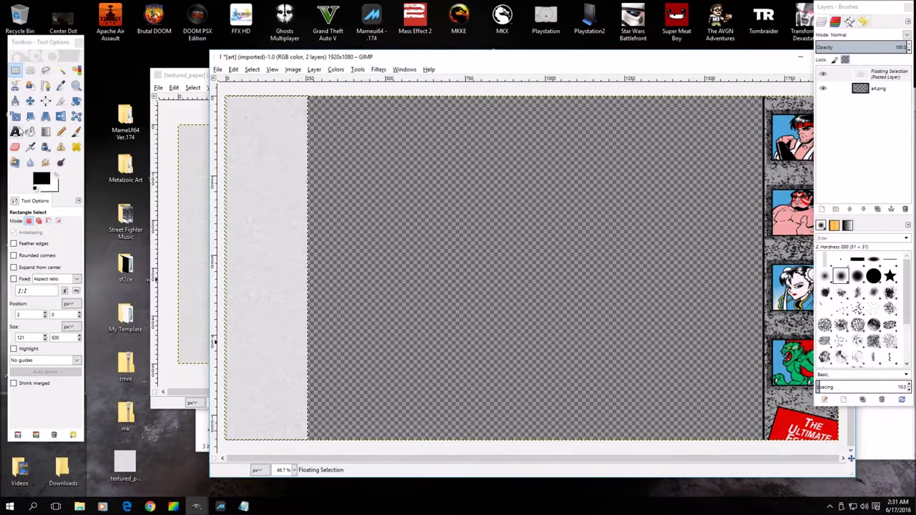
left_click(15, 115)
left_click(254, 371)
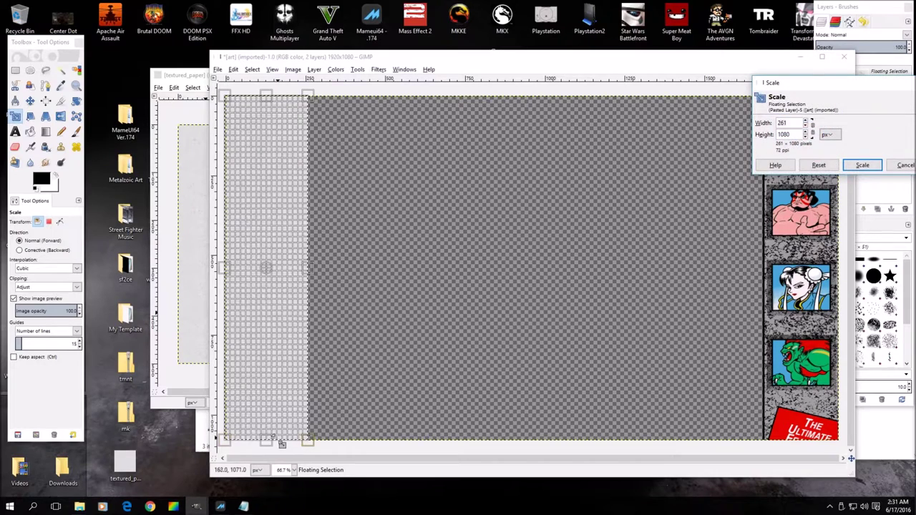
Step: Rescale the left paper strip in several passes to about 240 × 1080 pixels
left_click_drag(270, 442, 274, 445)
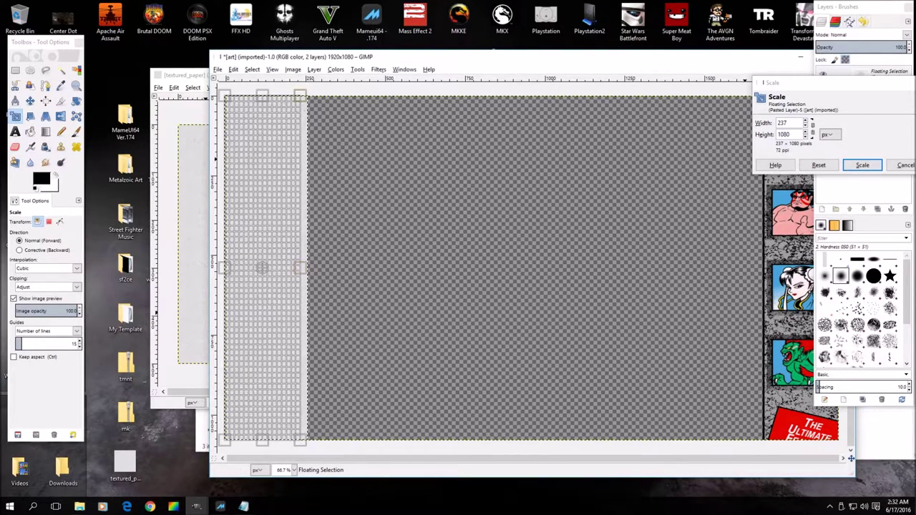
left_click(862, 166)
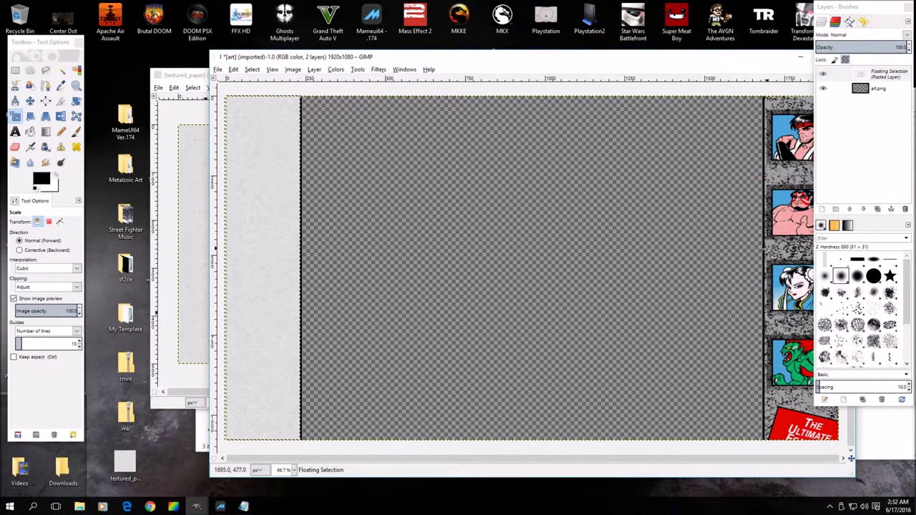
left_click(278, 271)
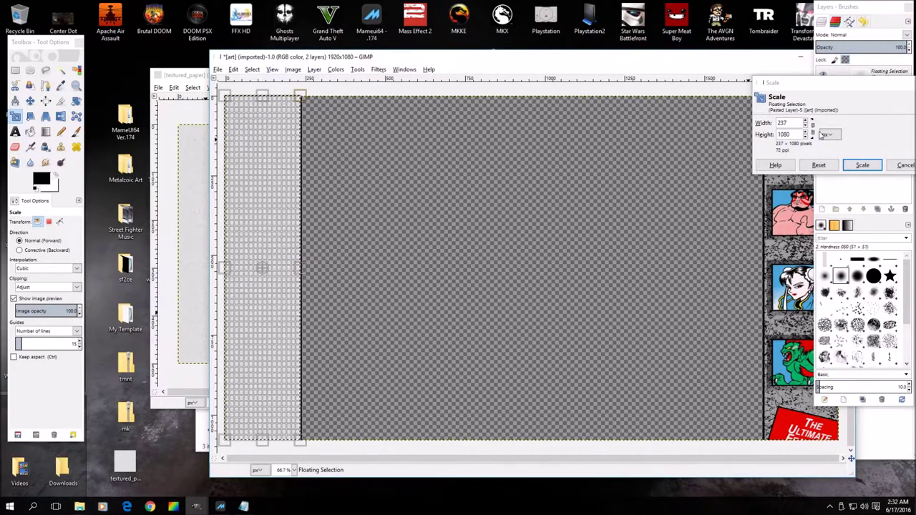
left_click(807, 121)
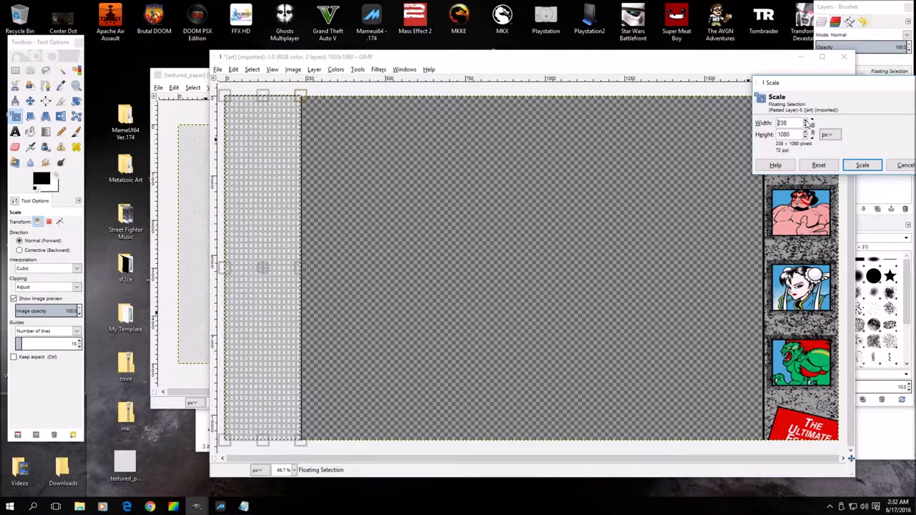
left_click(864, 164)
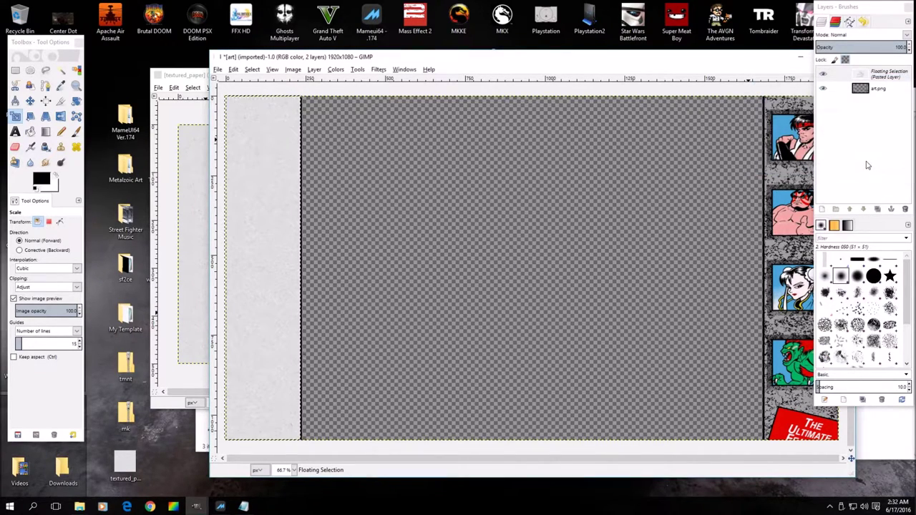
left_click(259, 310)
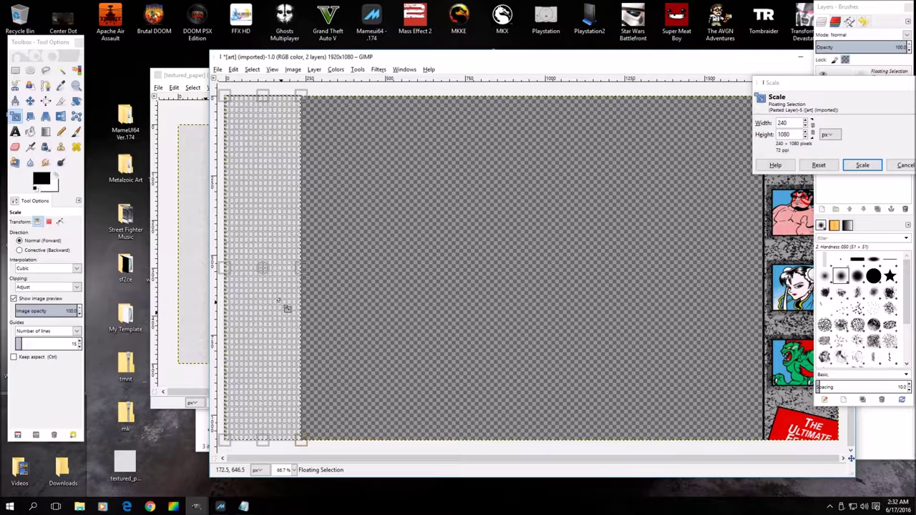
left_click(860, 165)
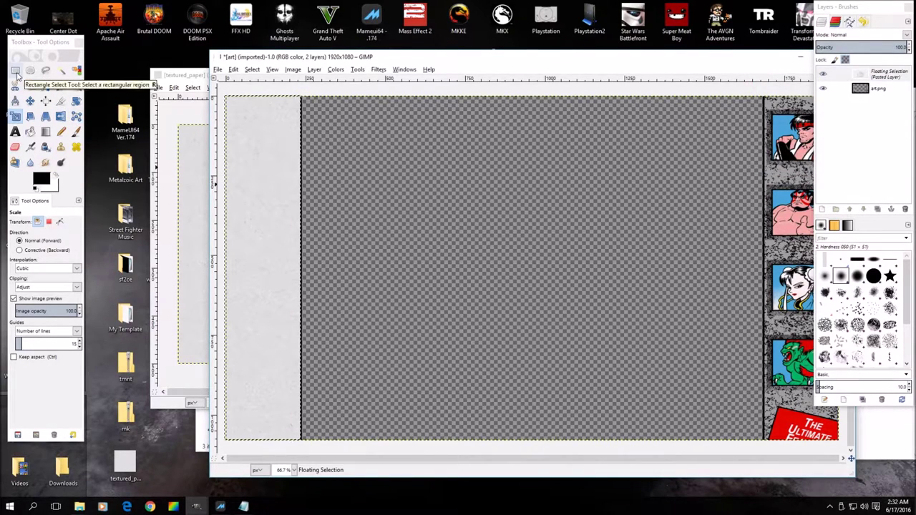
Step: Nudge the floating strip flush to the left edge and rescale it to 237 × 1080
left_click(15, 70)
left_click(260, 277)
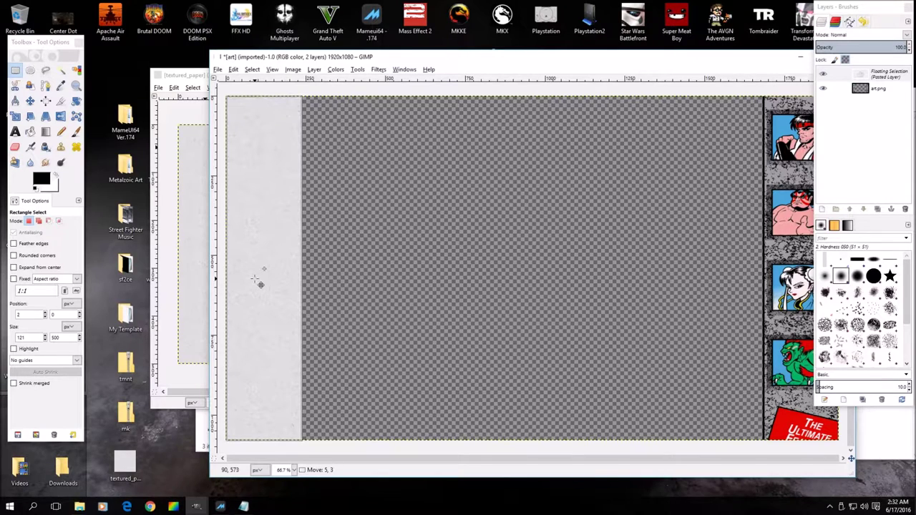
left_click_drag(260, 284, 258, 282)
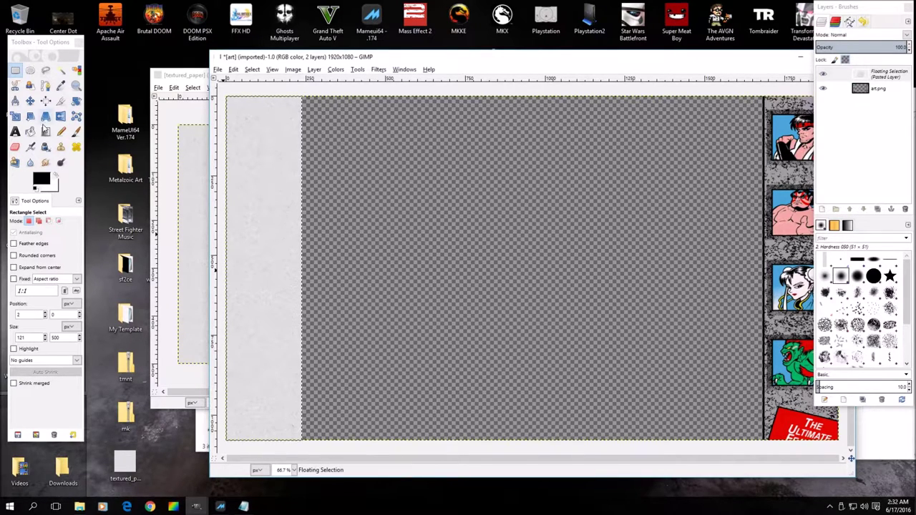
left_click(15, 132)
left_click(15, 116)
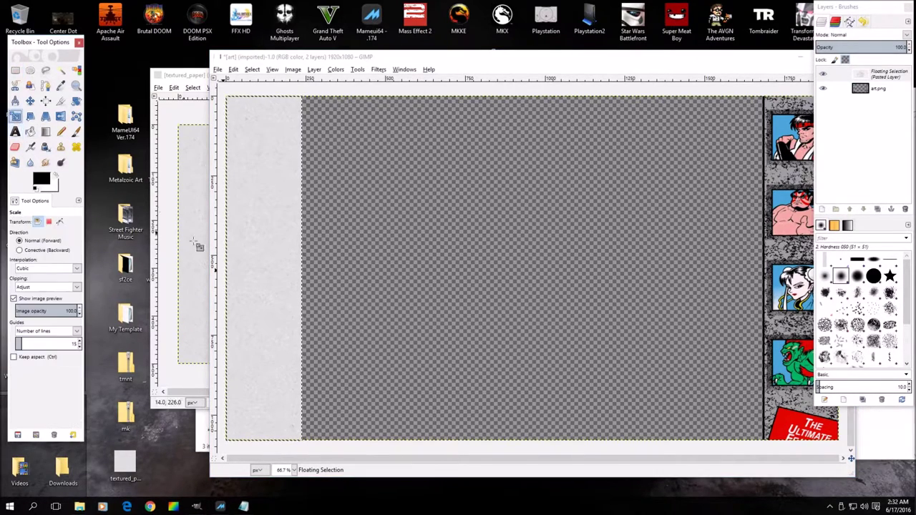
left_click(293, 315)
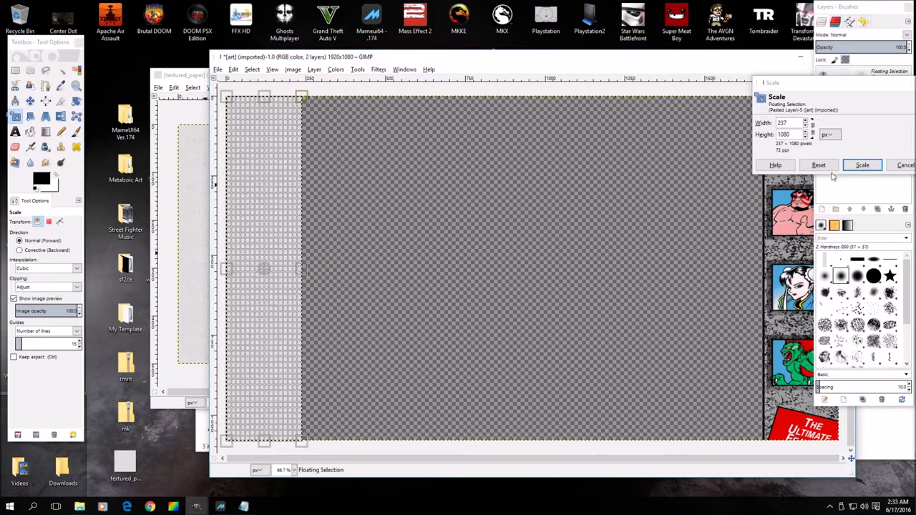
left_click(863, 165)
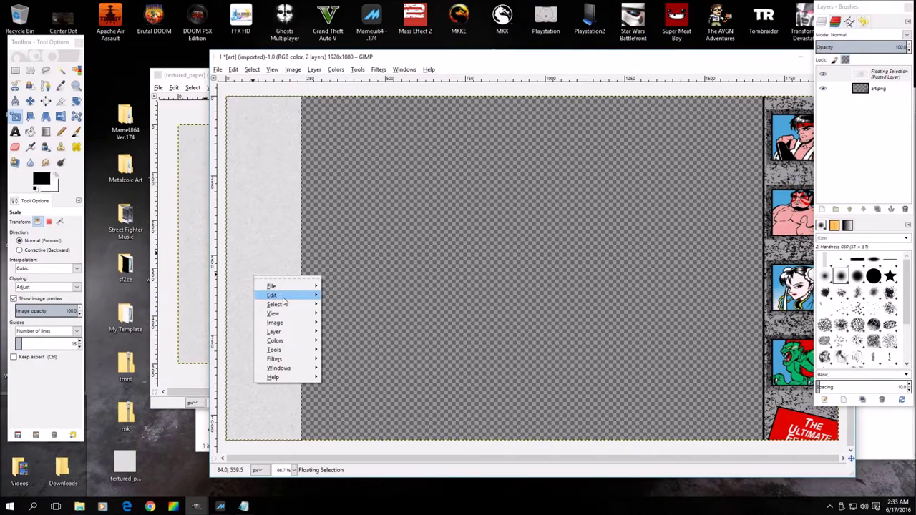
Step: Copy the paper strip and paste it, undoing the accidental paste
mouse_move(283, 298)
left_click(350, 347)
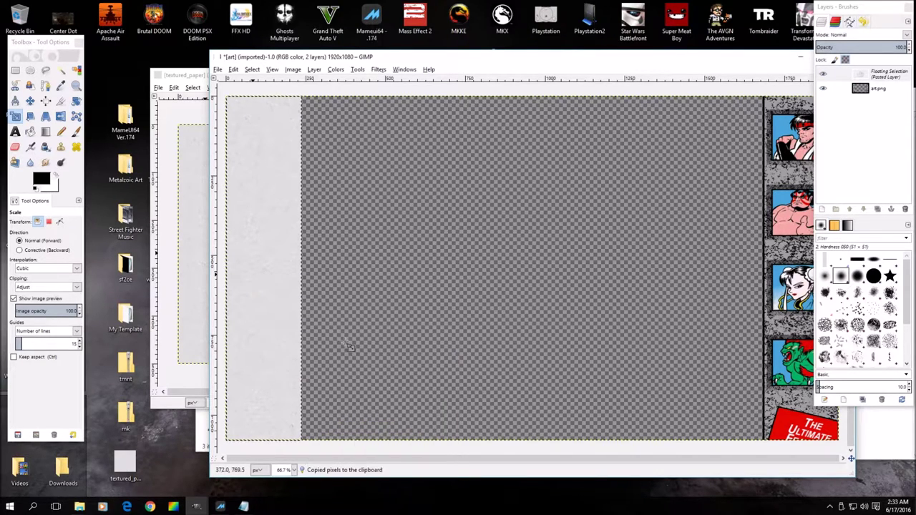
left_click(671, 290)
right_click(660, 281)
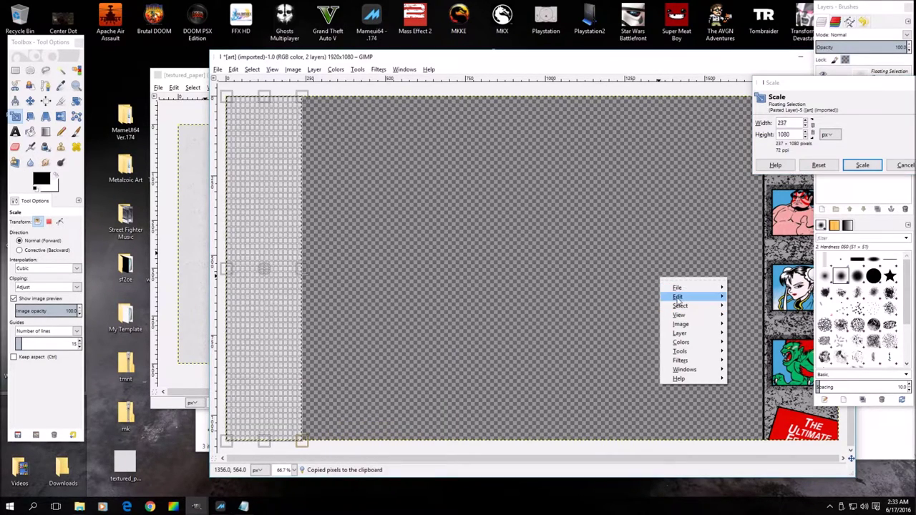
mouse_move(677, 298)
left_click(746, 359)
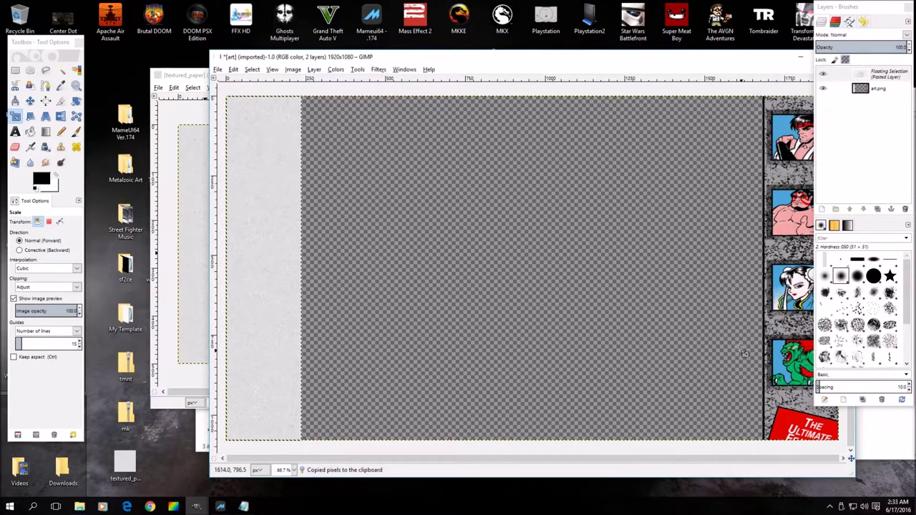
left_click(265, 315)
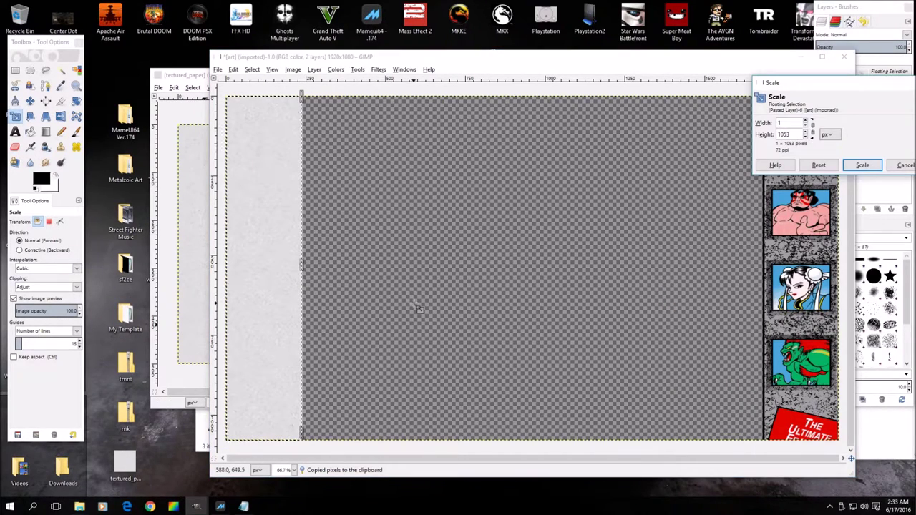
right_click(419, 309)
mouse_move(430, 321)
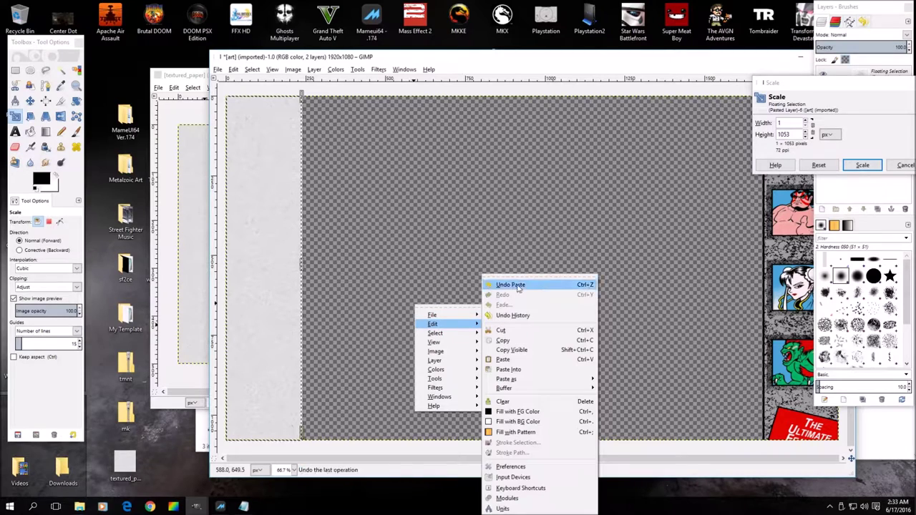
left_click(520, 286)
Step: Paste another copy of the paper strip and drag it to mid-canvas
left_click(15, 70)
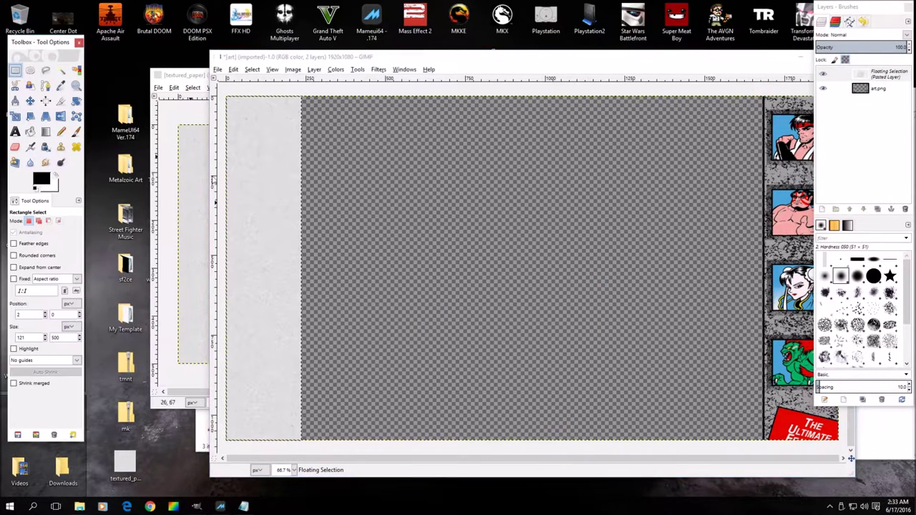
left_click_drag(272, 286, 376, 297)
right_click(488, 308)
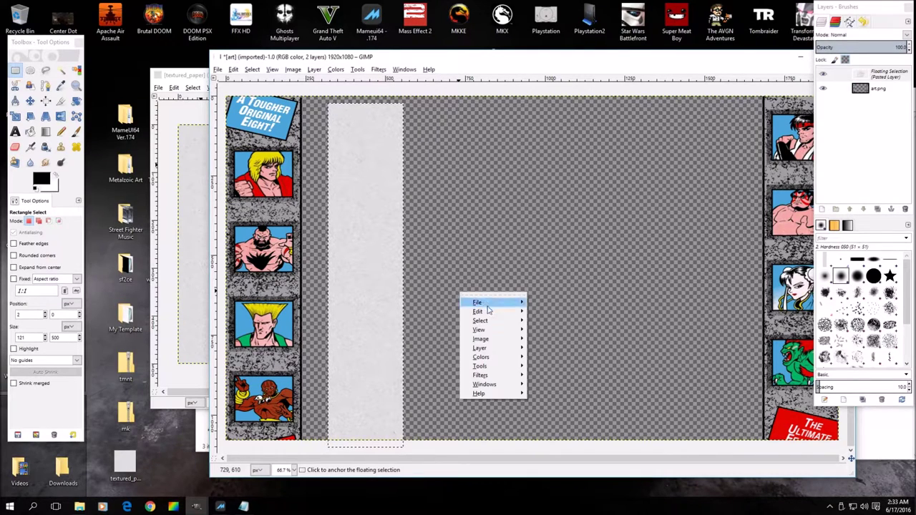
mouse_move(478, 312)
left_click(558, 290)
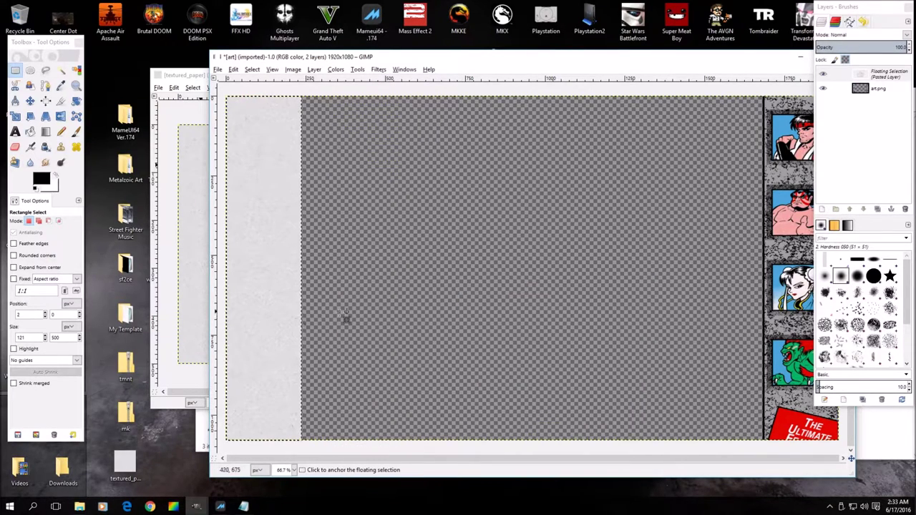
right_click(244, 336)
mouse_move(276, 350)
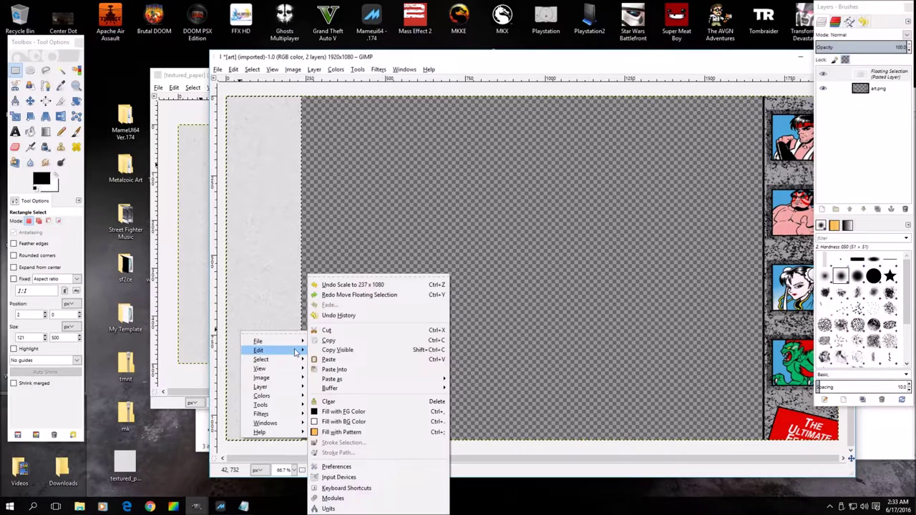
left_click(329, 359)
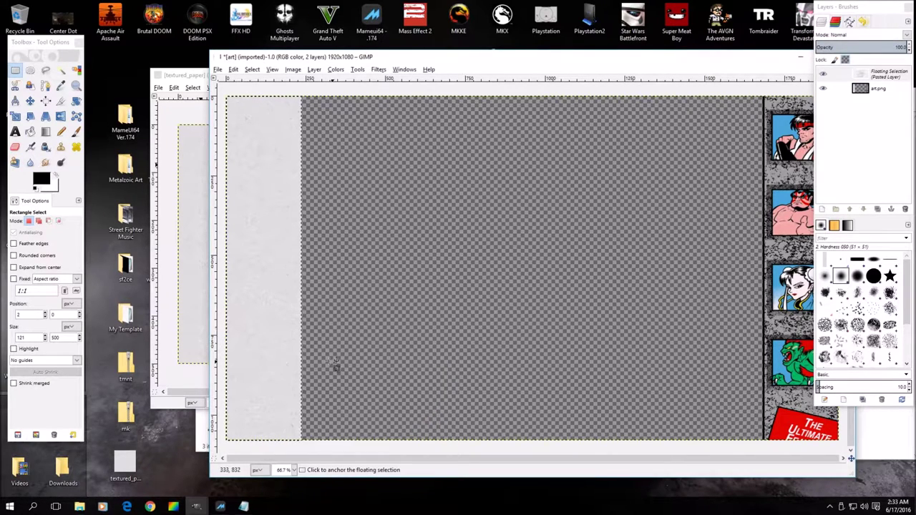
left_click_drag(279, 352, 548, 346)
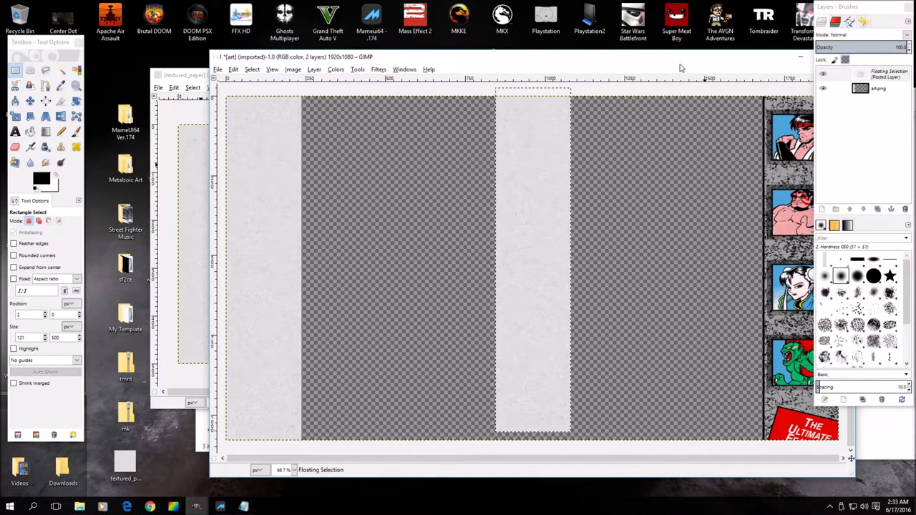
Step: Move the second paper strip flush against art.png's right edge and anchor it
left_click_drag(680, 68, 619, 69)
left_click_drag(466, 312, 733, 322)
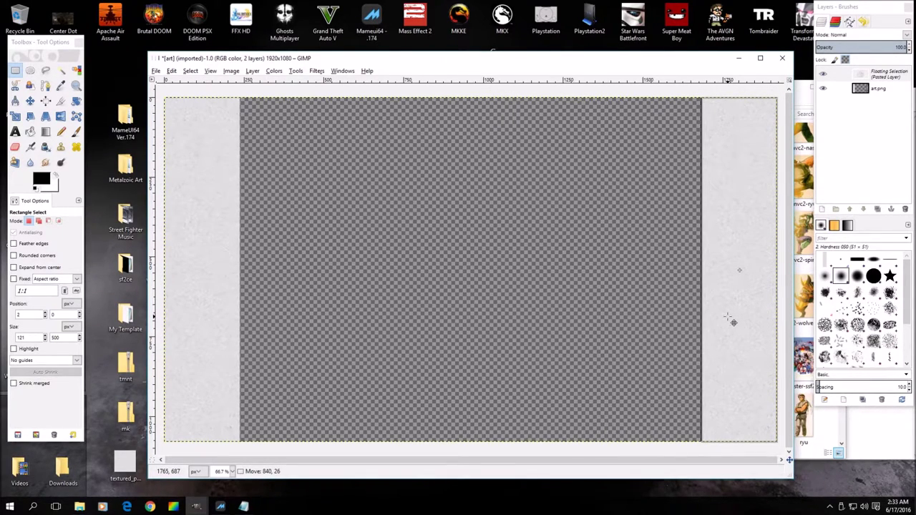
left_click_drag(733, 322, 728, 320)
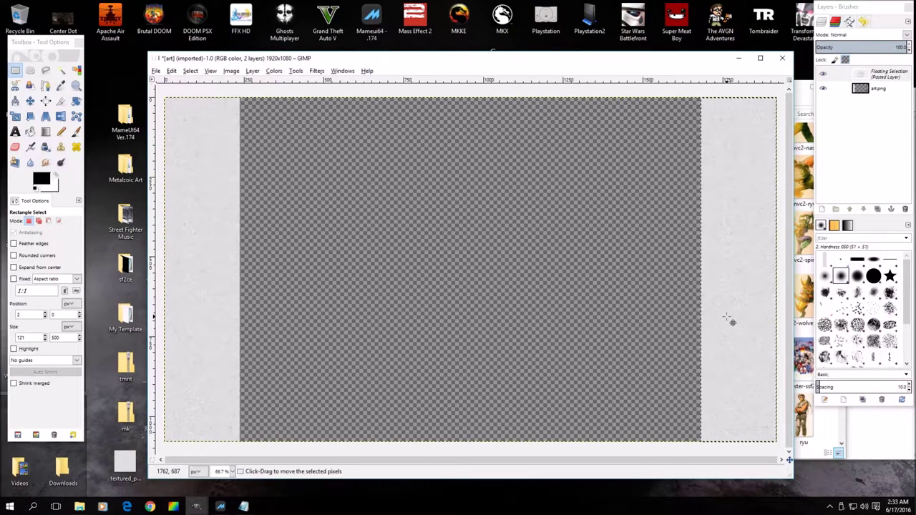
left_click(338, 179)
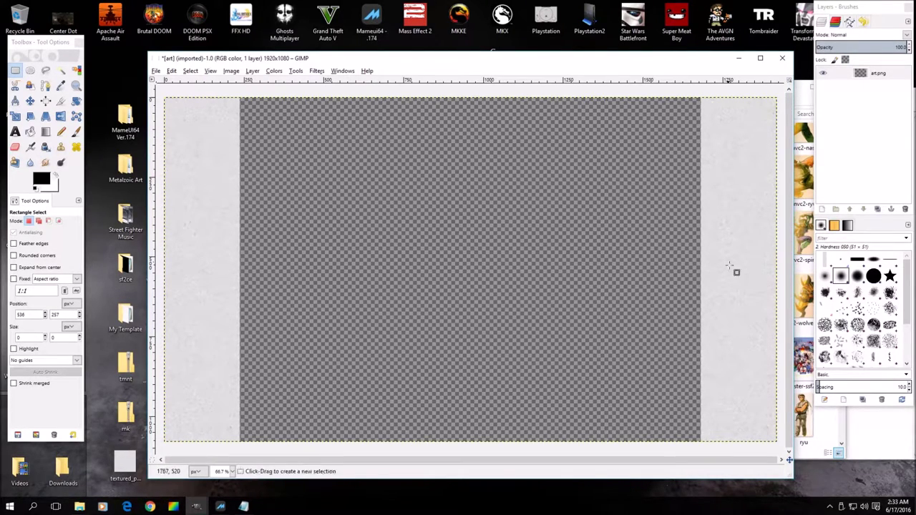
Step: Close the textured_paper window and scroll the CAPCOM Art folder down to the ssf2 images
left_click(845, 431)
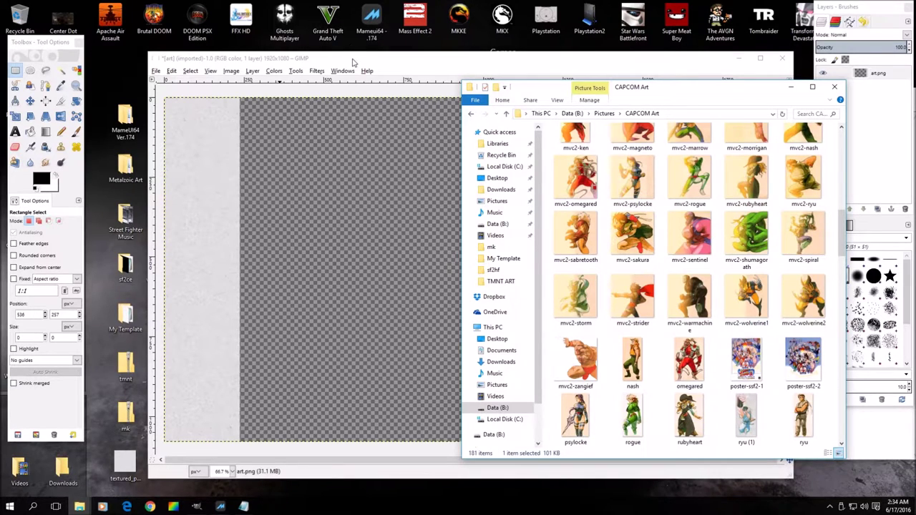
left_click_drag(352, 63, 367, 119)
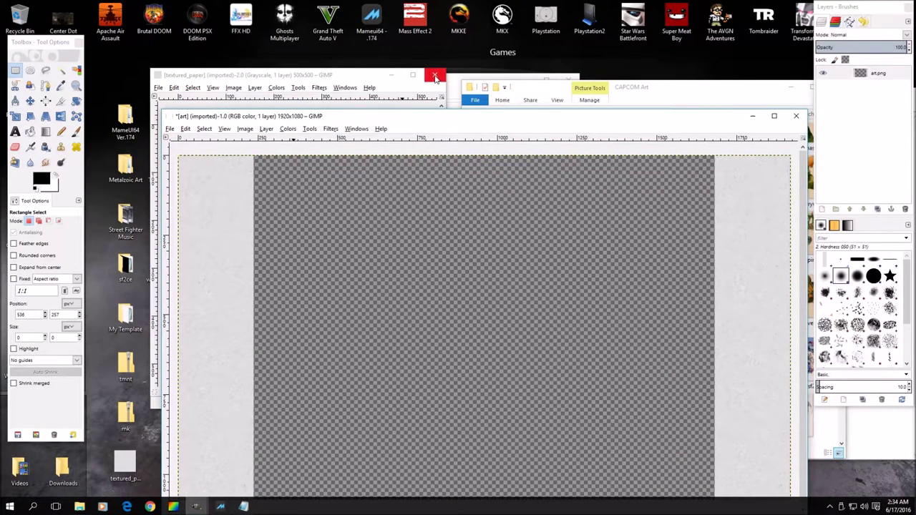
left_click(435, 74)
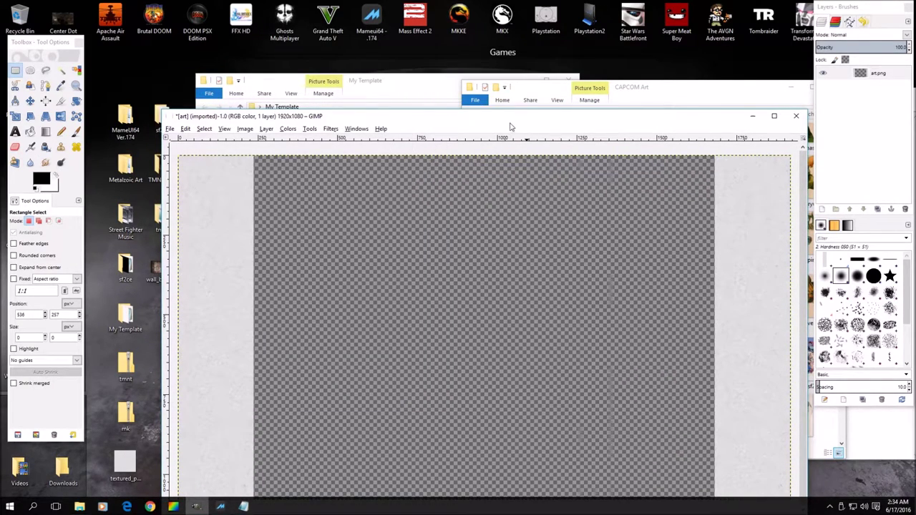
left_click_drag(509, 123, 388, 31)
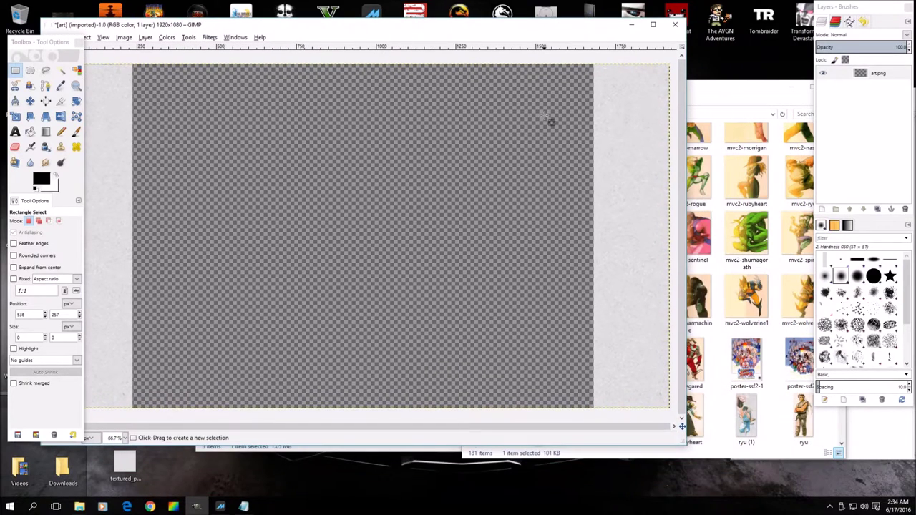
left_click(768, 99)
scroll(844, 265, "down", 3)
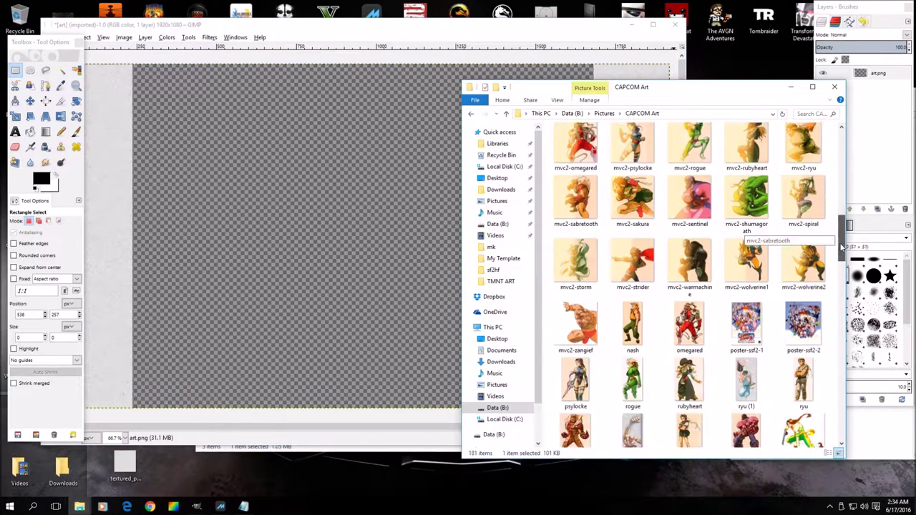
left_click_drag(843, 268, 838, 350)
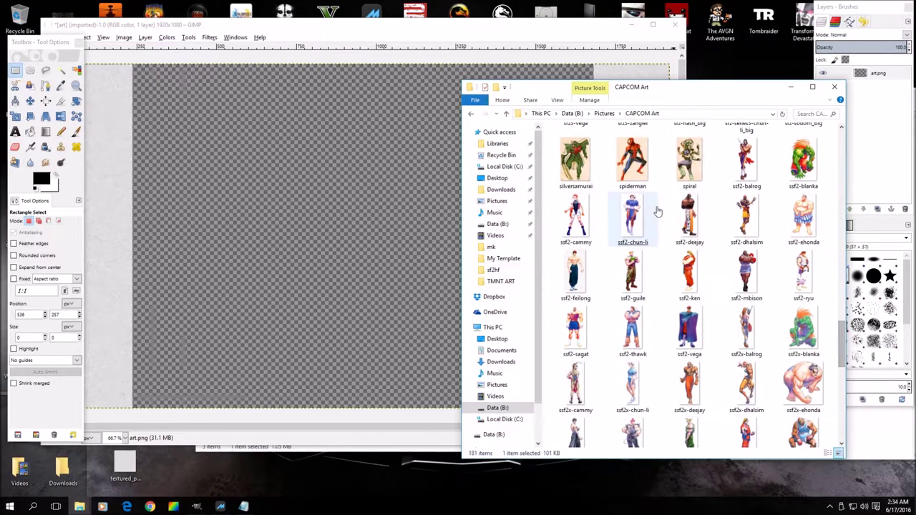
Step: Open the ssf2-deejay picture in GIMP and reposition its image window
left_click(686, 228)
right_click(685, 226)
left_click(705, 236)
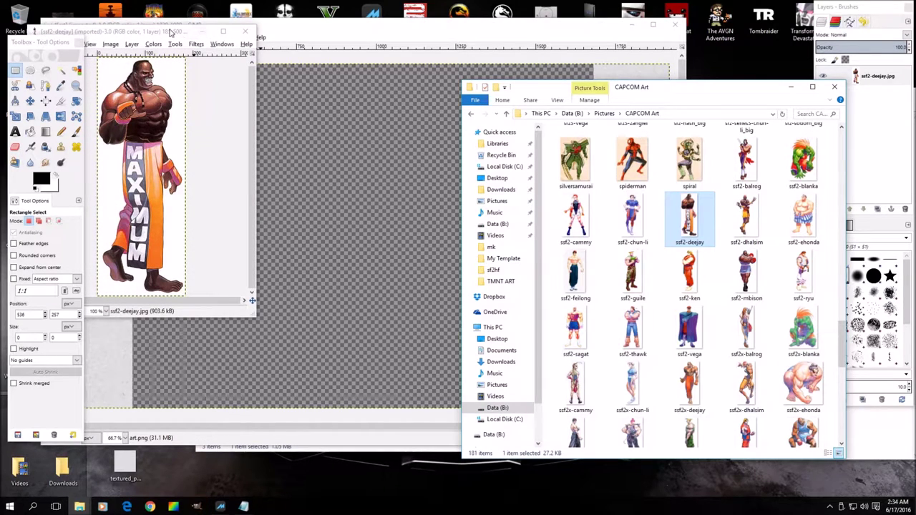
left_click_drag(157, 36, 351, 65)
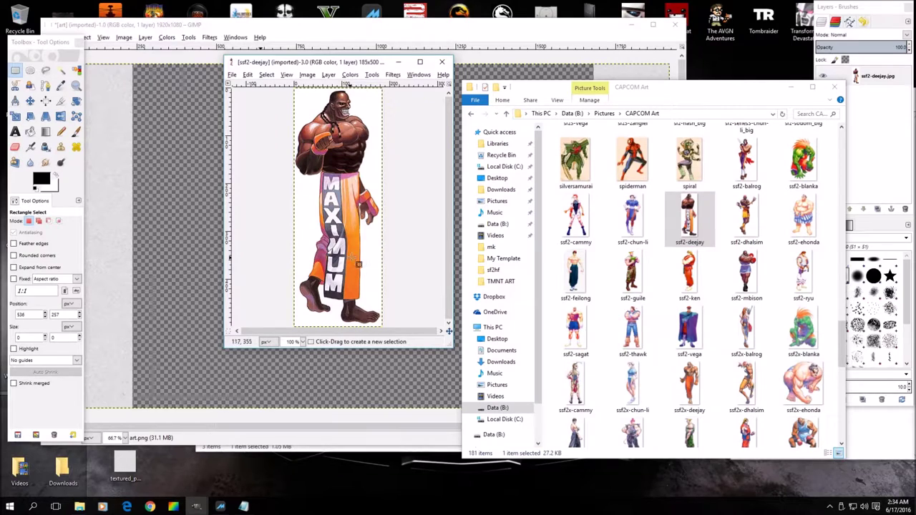
Step: Add an alpha channel to the Deejay layer
right_click(355, 208)
mouse_move(415, 269)
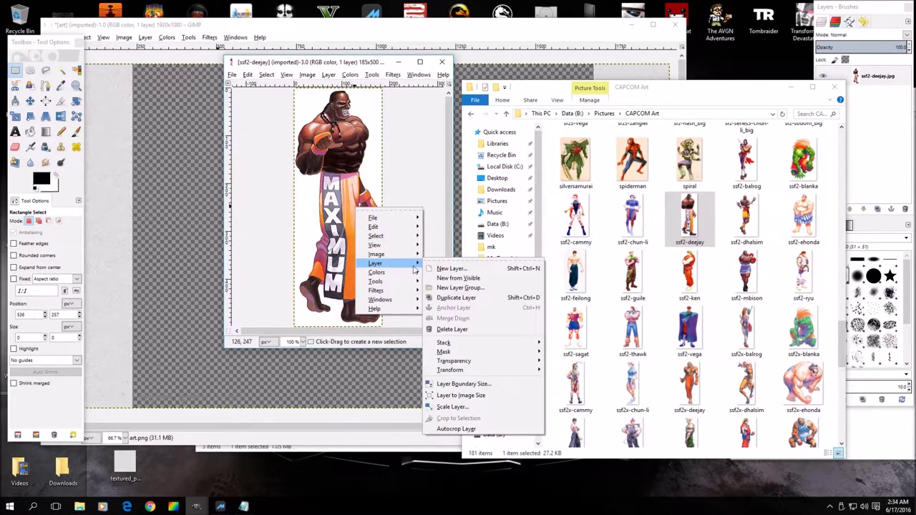
mouse_move(481, 370)
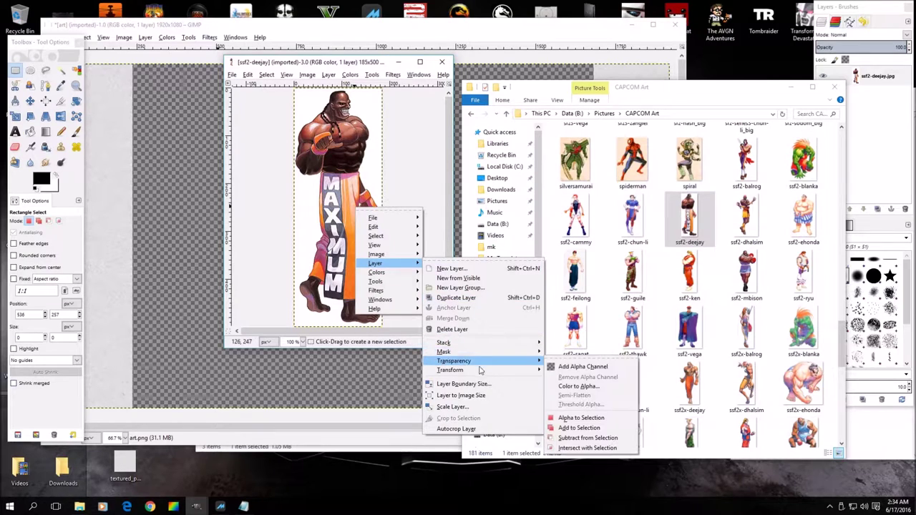
left_click(561, 372)
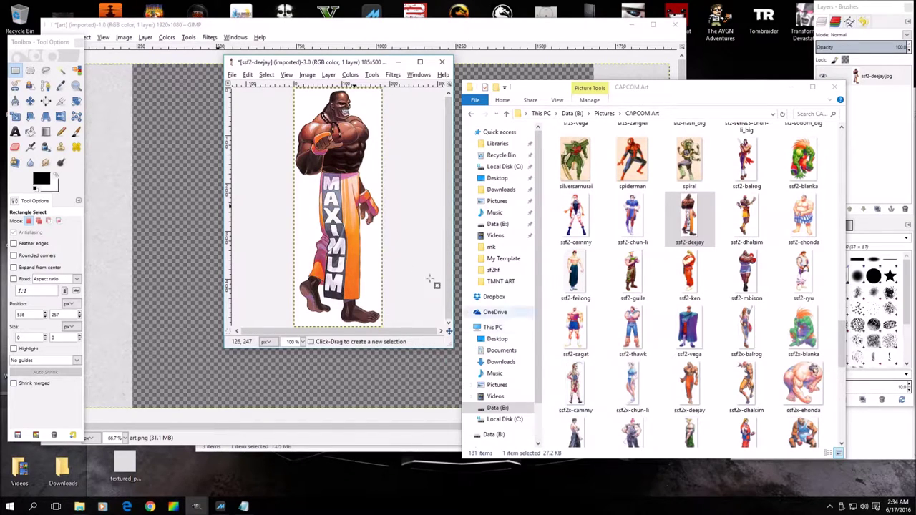
Step: Fuzzy-select the white background around Deejay and cut it away
left_click(61, 71)
left_click(315, 200)
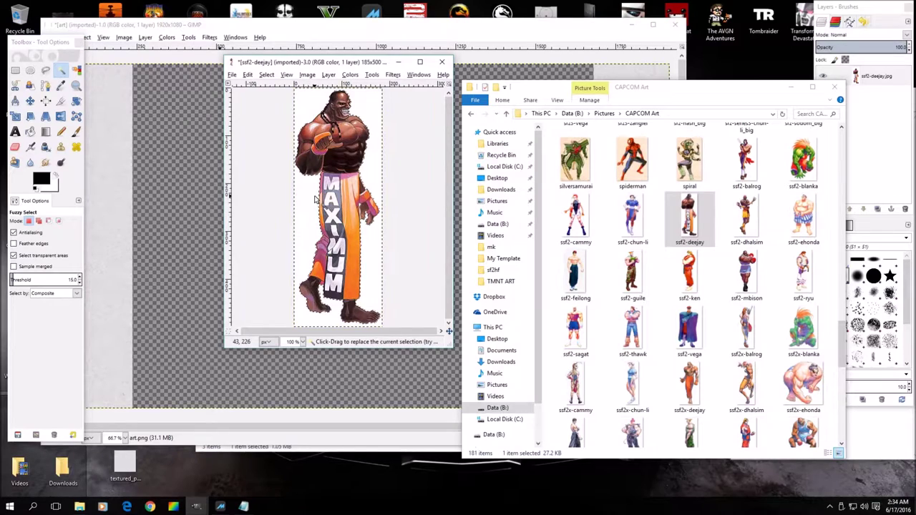
right_click(305, 213)
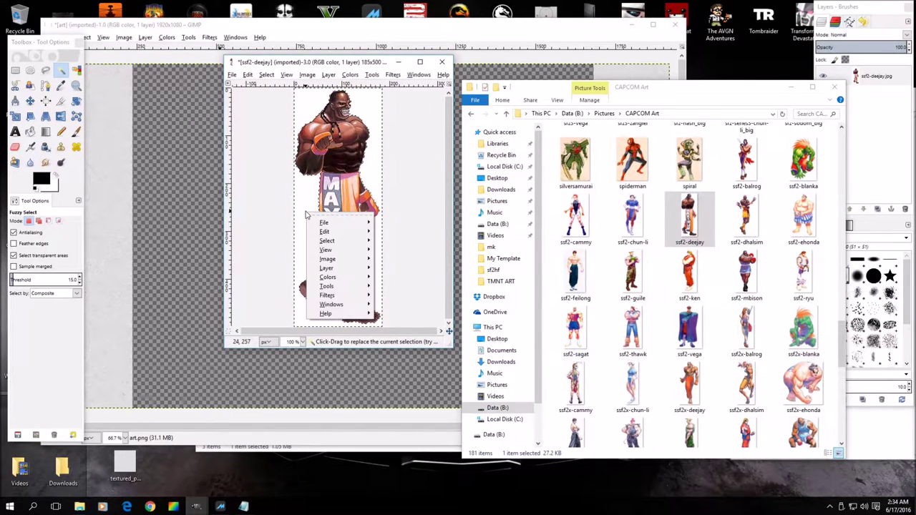
mouse_move(324, 231)
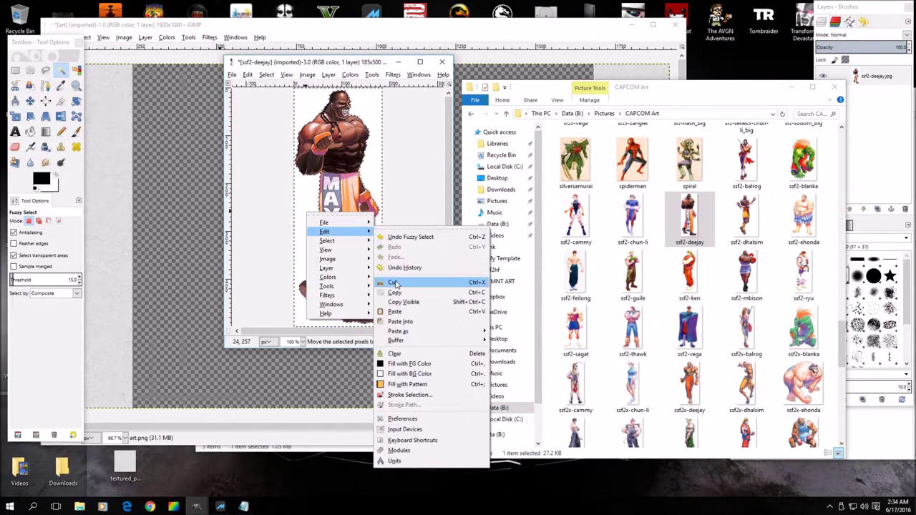
left_click(396, 283)
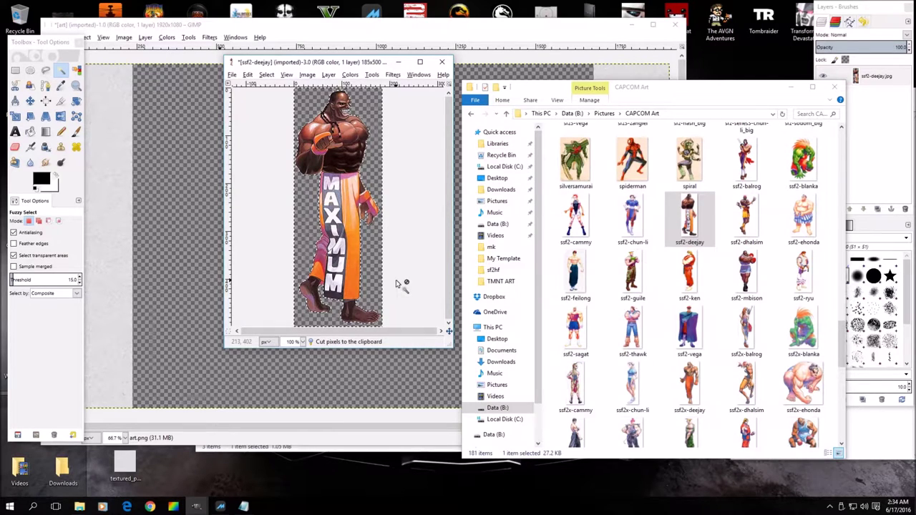
Step: Drop the selection, copy the cut-out Deejay figure, and bring art.png forward
left_click(14, 71)
left_click(283, 166)
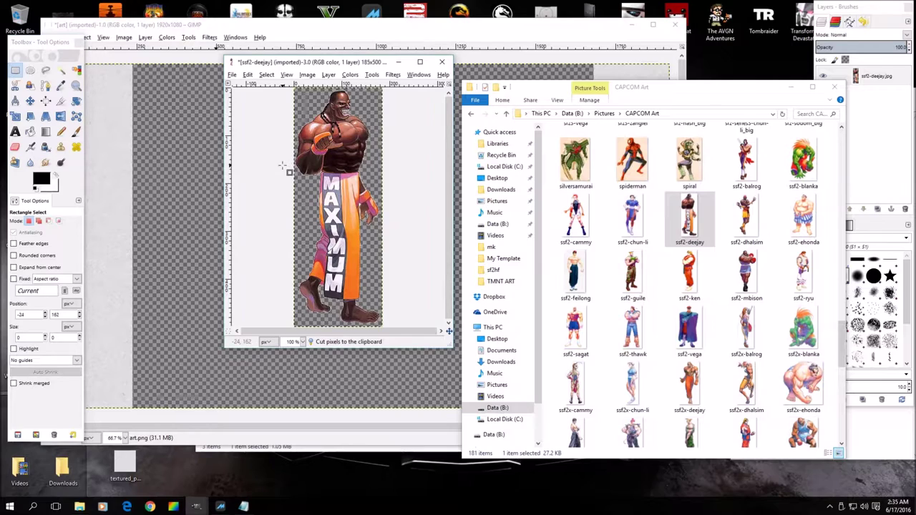
left_click(246, 74)
left_click(261, 142)
left_click(460, 30)
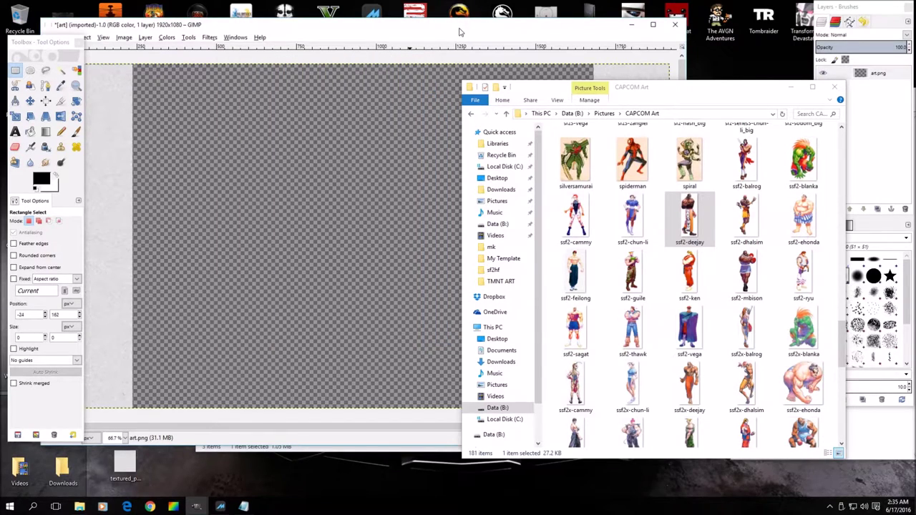
Step: Paste Deejay into the maximized art.png, anchor it atop the left border, then restore the window
double_click(461, 30)
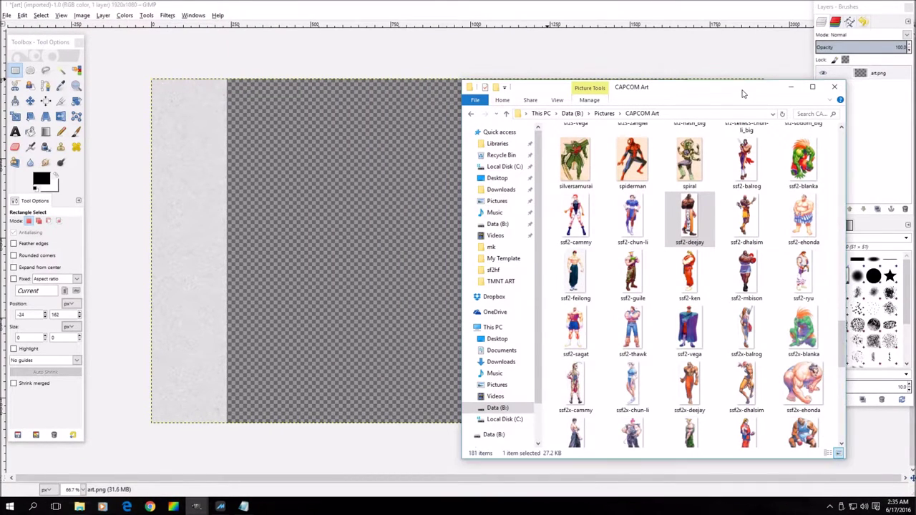
left_click(734, 12)
right_click(427, 220)
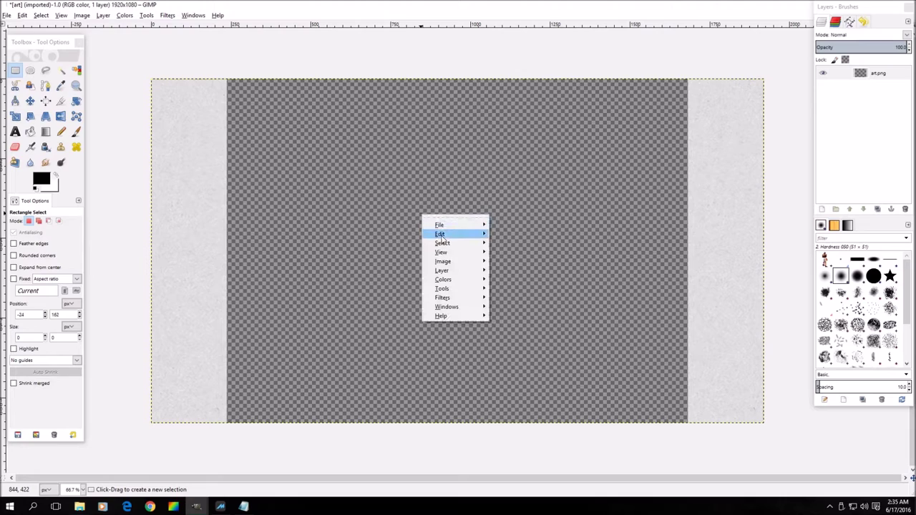
mouse_move(439, 234)
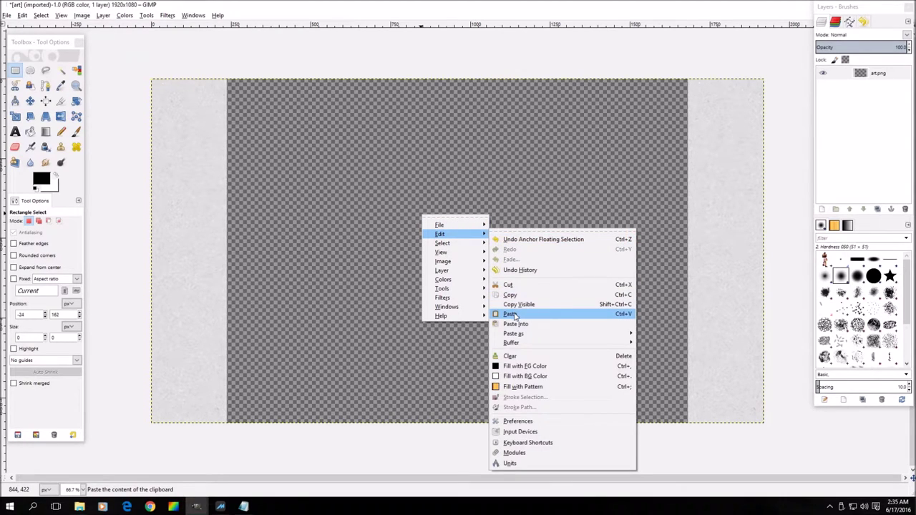
left_click(510, 314)
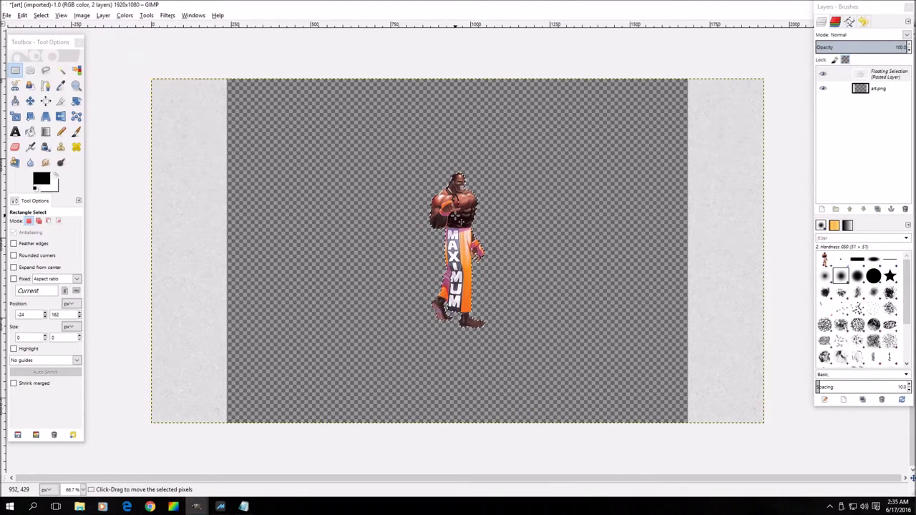
left_click_drag(456, 215, 192, 131)
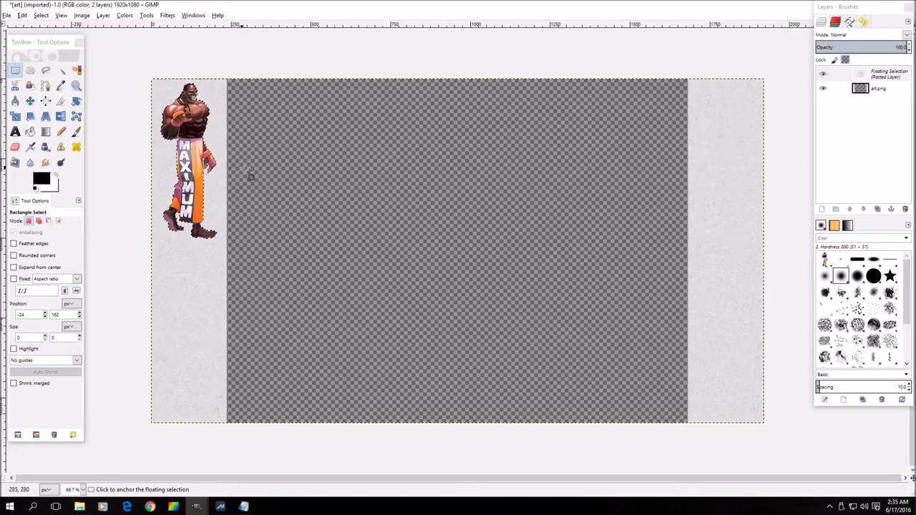
left_click(252, 176)
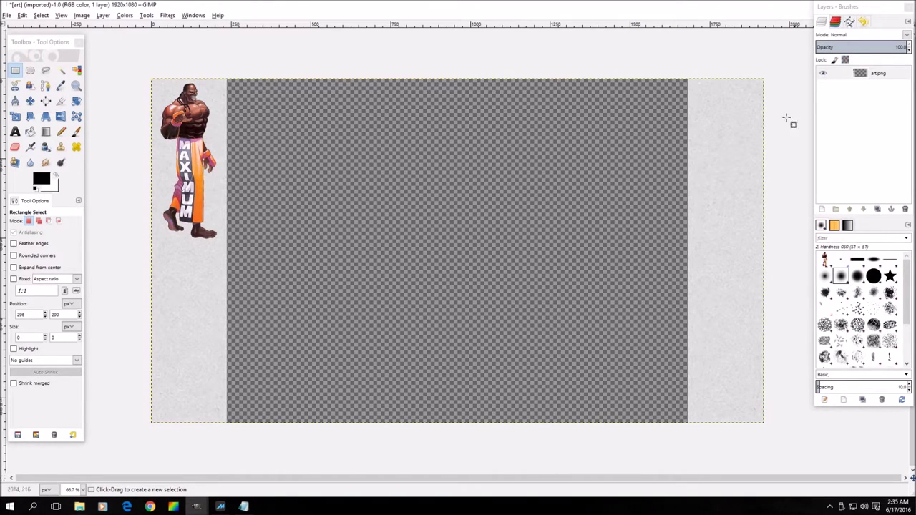
double_click(747, 8)
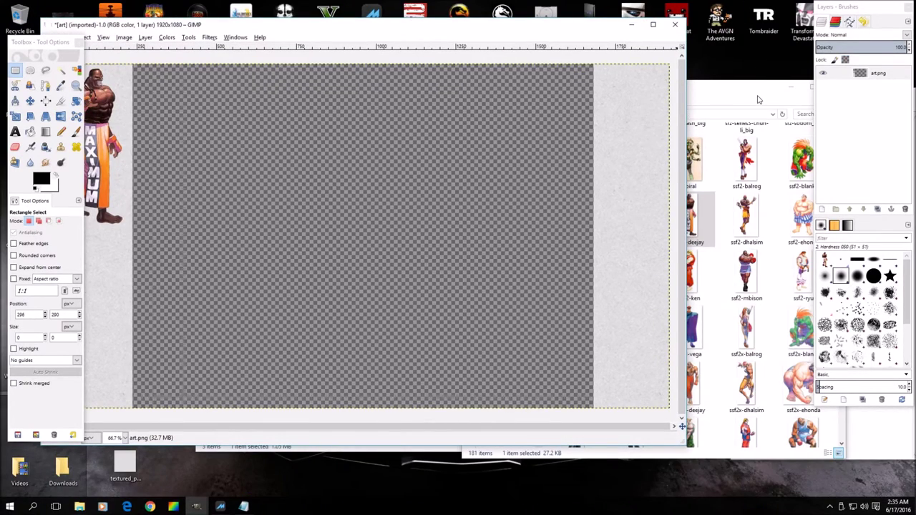
Step: In CAPCOM Art, check ssf2-ken and ssf2-thawk, then preview ssf2-cammy, close it, and open its options
left_click(759, 99)
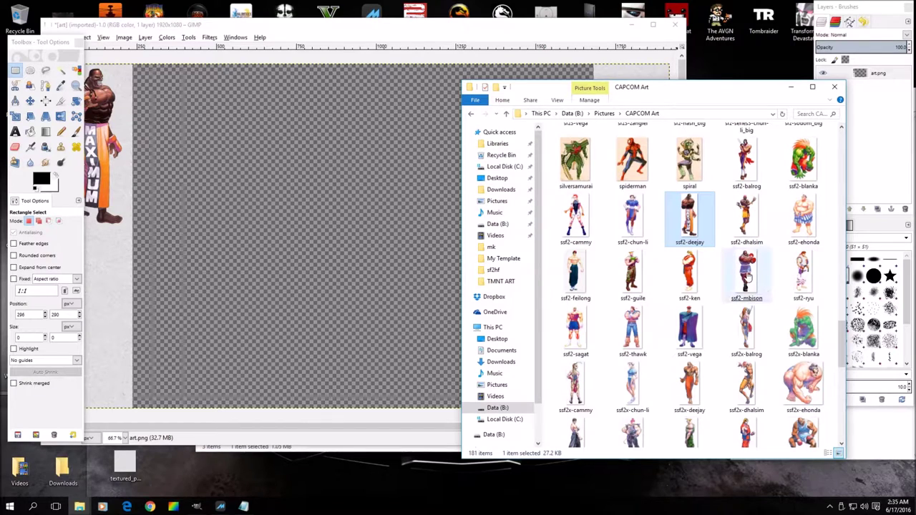
left_click(680, 283)
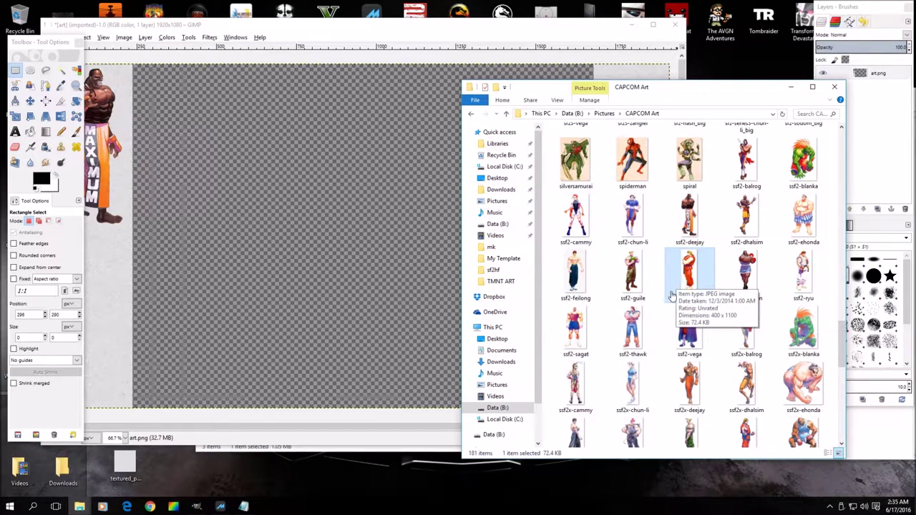
left_click(630, 331)
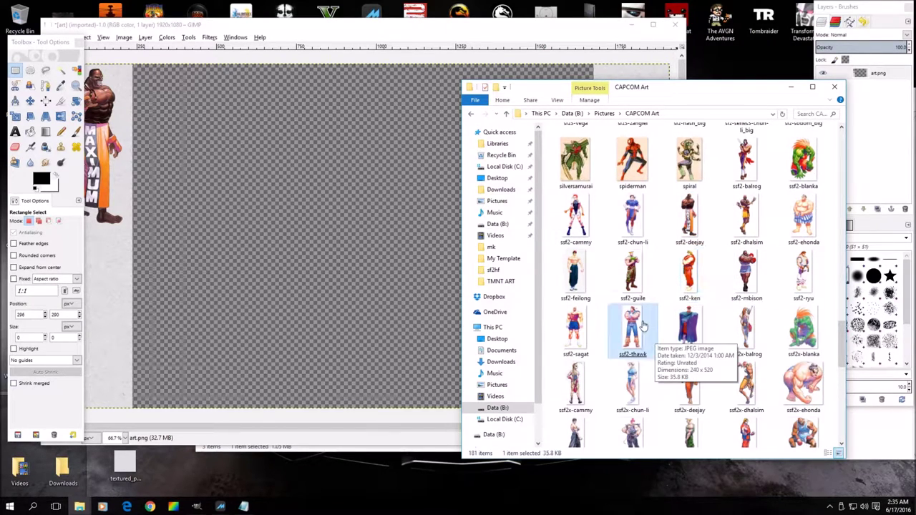
left_click(583, 225)
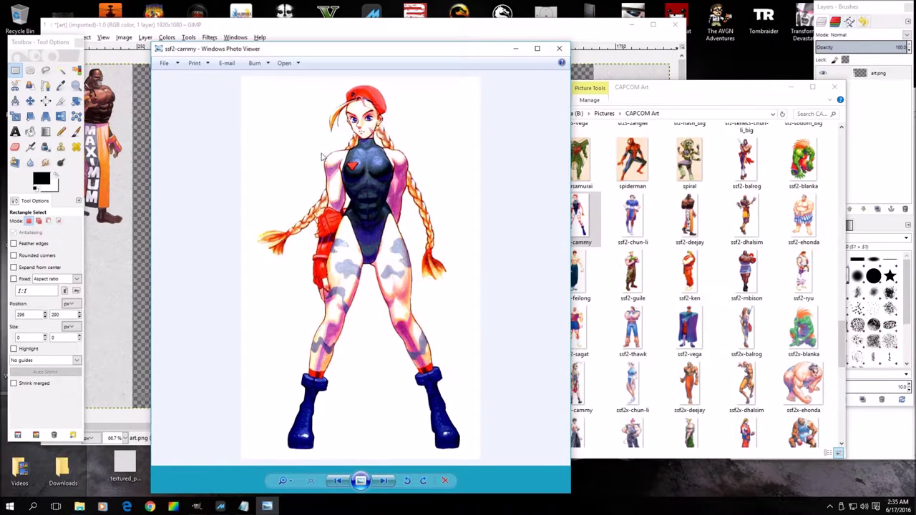
left_click(559, 49)
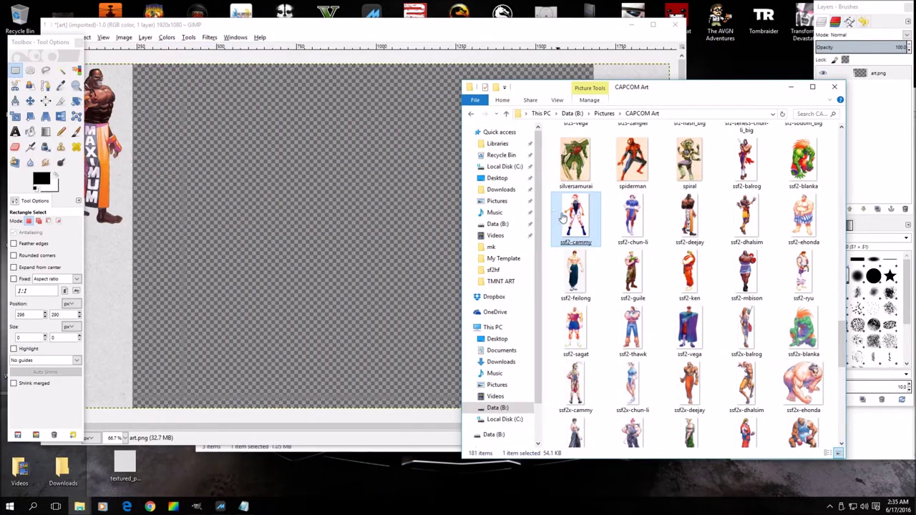
right_click(574, 212)
Step: Open ssf2-cammy in GIMP and add an alpha channel to its layer
left_click(597, 231)
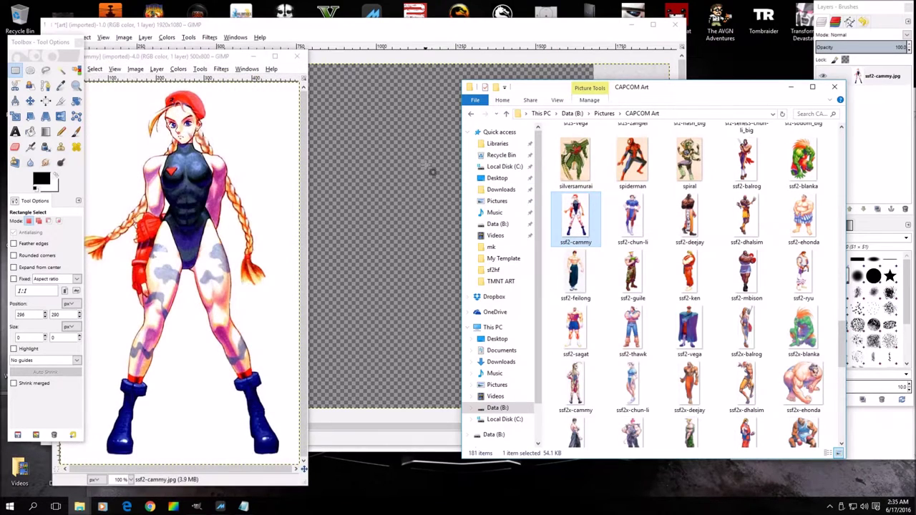
left_click_drag(215, 56, 344, 55)
right_click(342, 180)
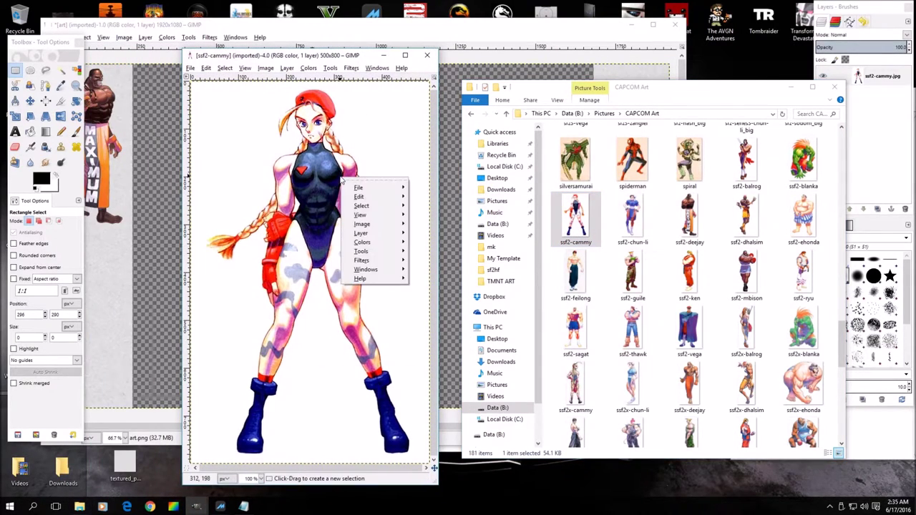
mouse_move(375, 236)
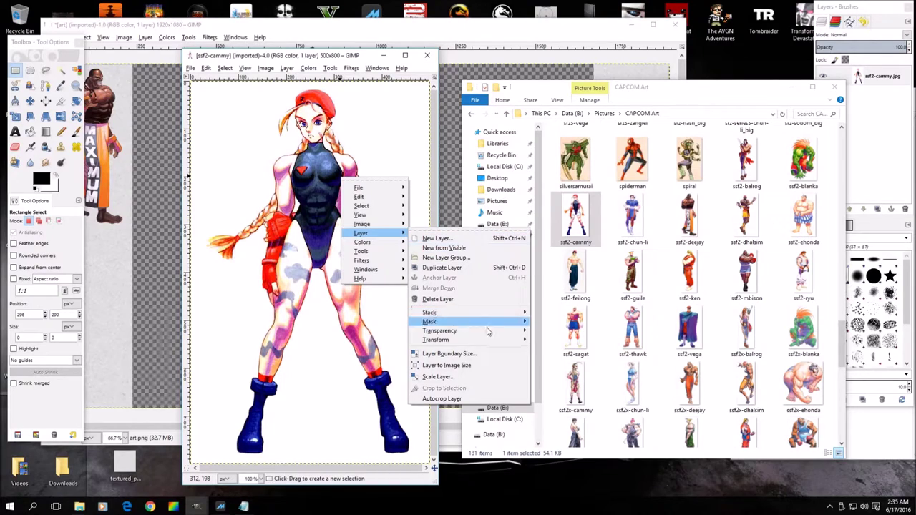
mouse_move(523, 336)
left_click(558, 339)
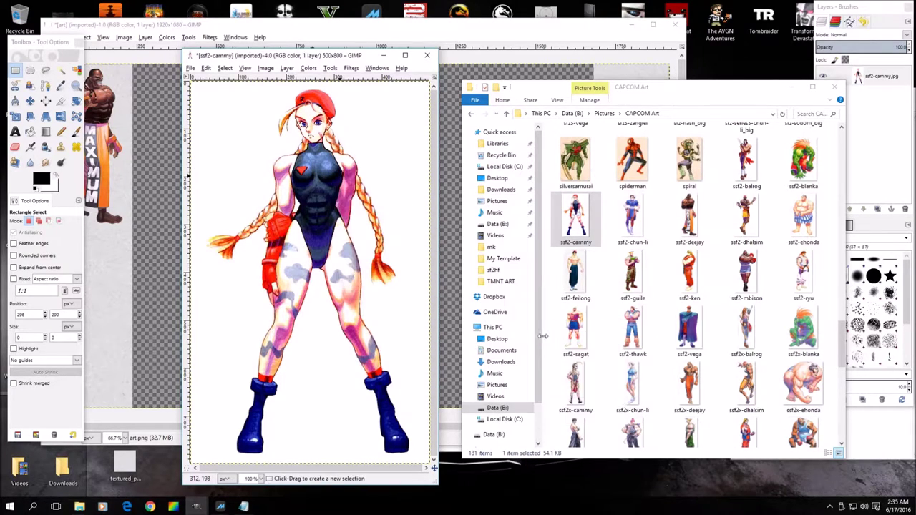
Step: Fuzzy-select Cammy's white background and cut it away
left_click(61, 70)
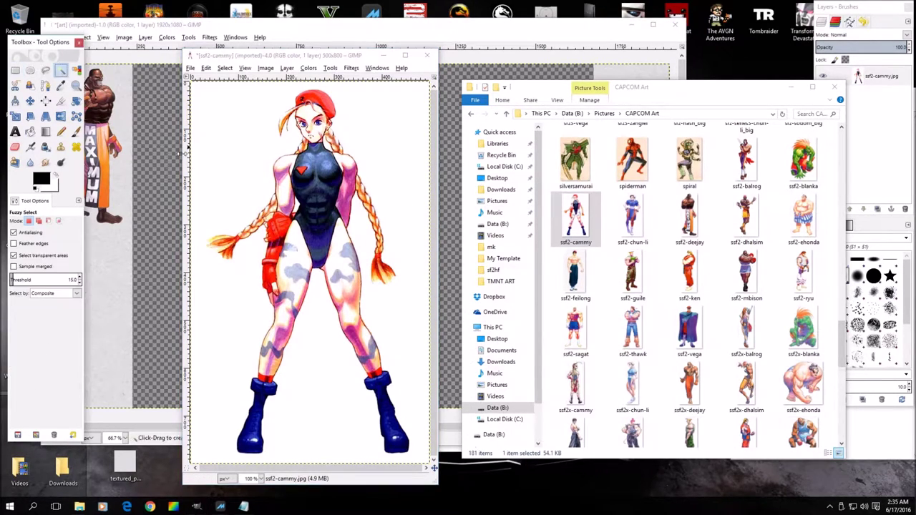
left_click(242, 199)
right_click(242, 200)
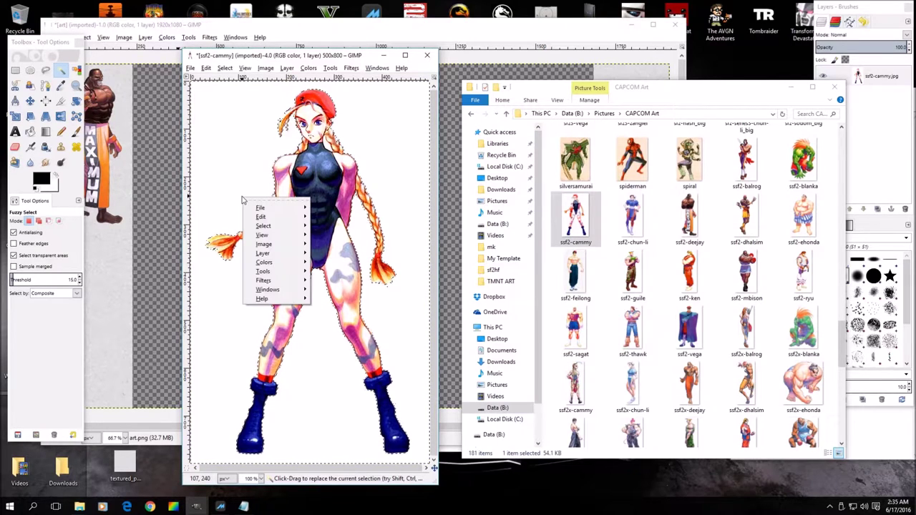
mouse_move(262, 217)
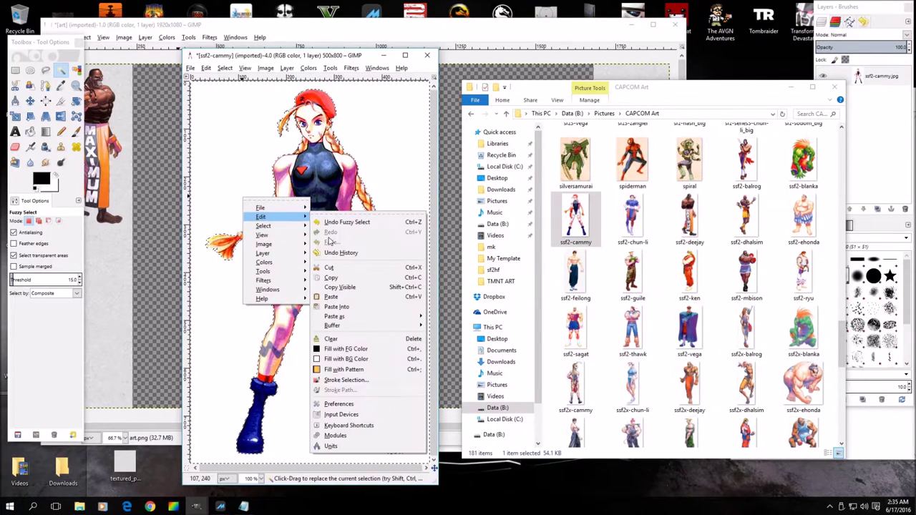
left_click(323, 270)
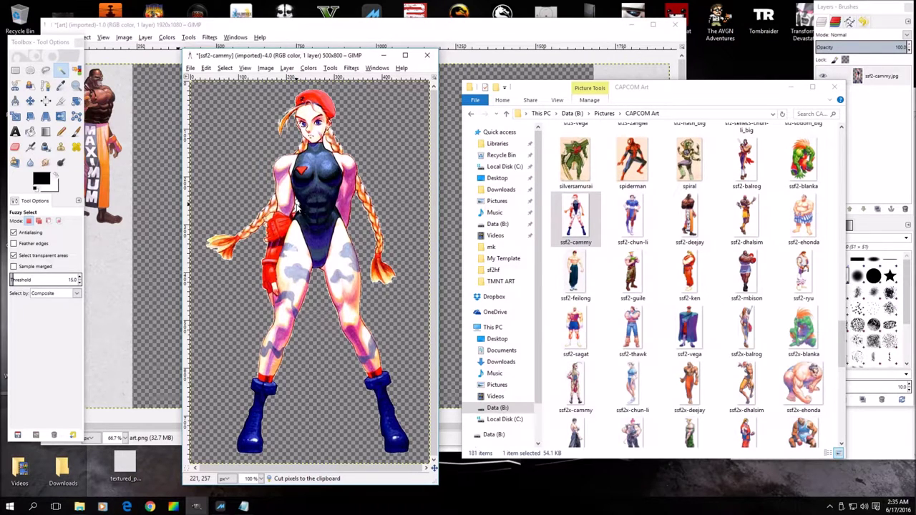
Step: Run two more commands from the Cammy image's canvas menu
right_click(296, 208)
mouse_move(314, 224)
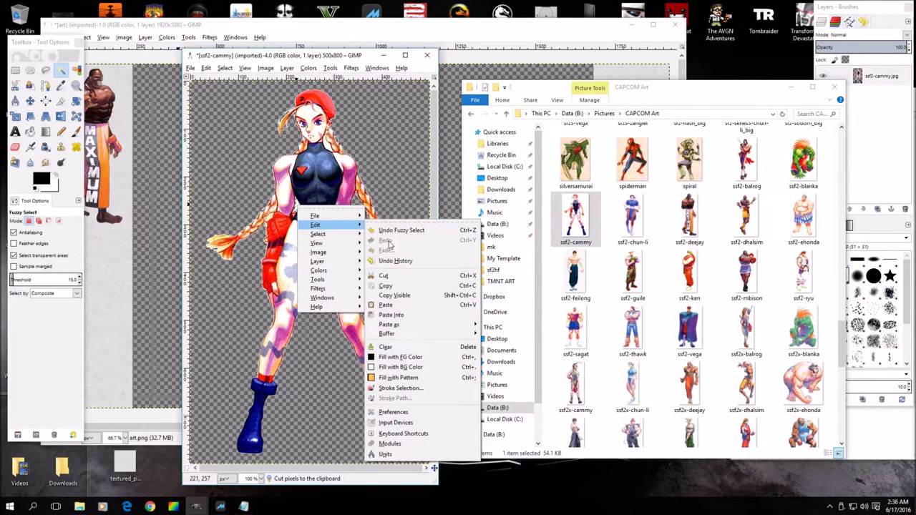
left_click(384, 275)
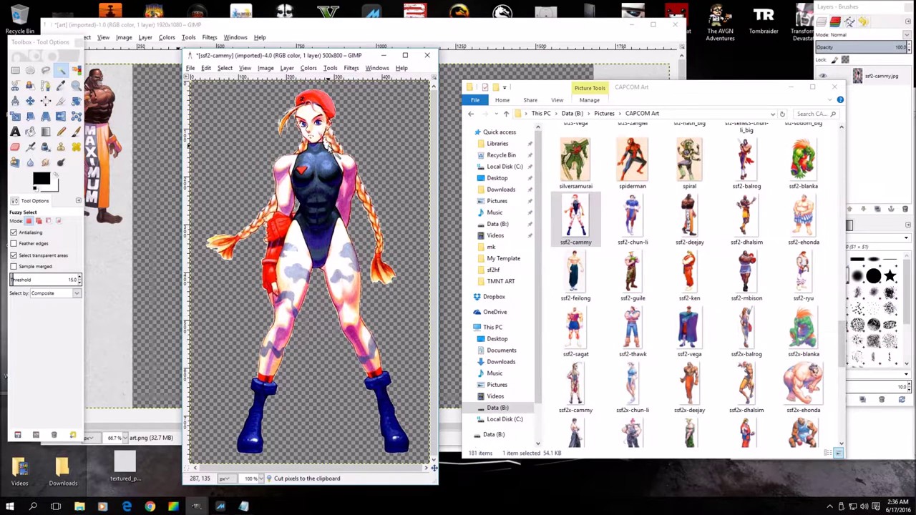
right_click(329, 152)
mouse_move(389, 173)
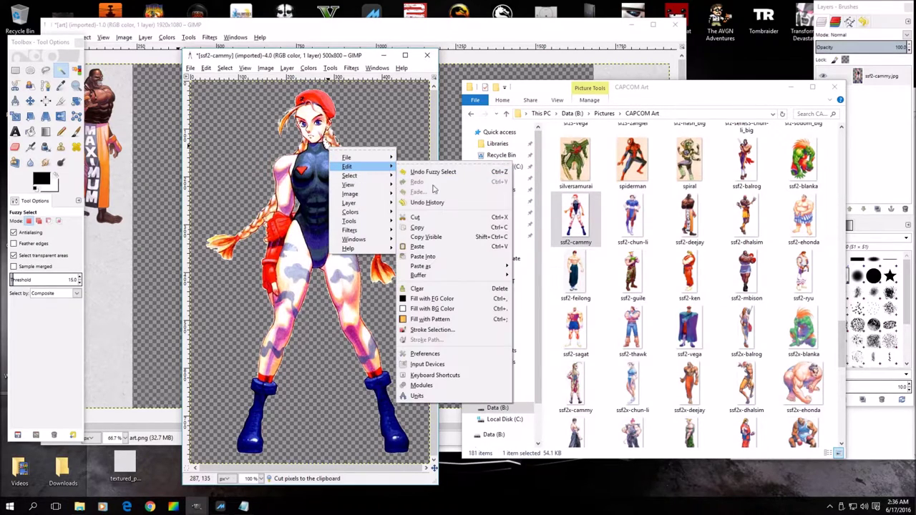
left_click(422, 217)
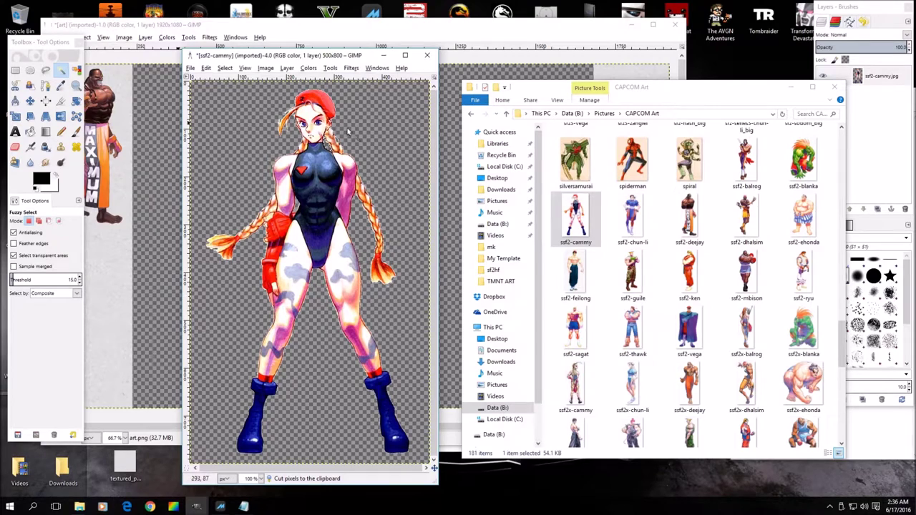
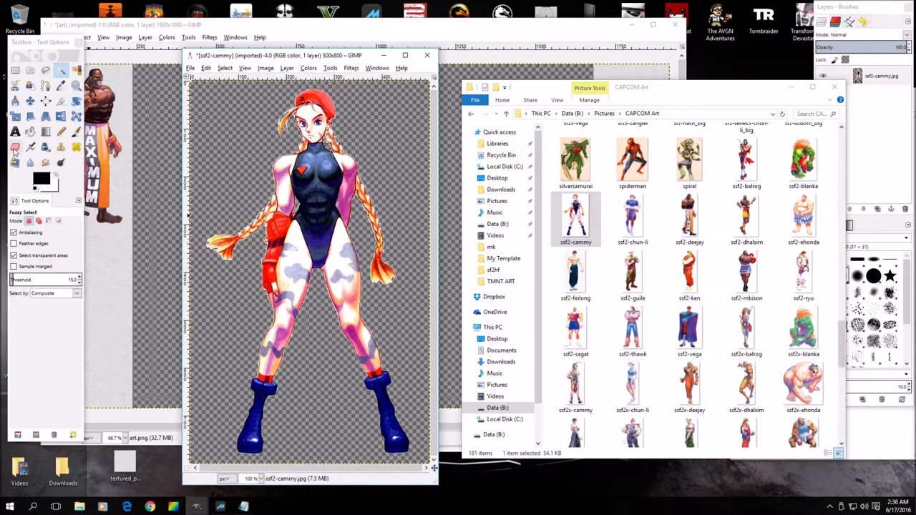
Step: Erase the stray pixels between Cammy's thighs with a smaller eraser at 200% zoom
left_click(14, 148)
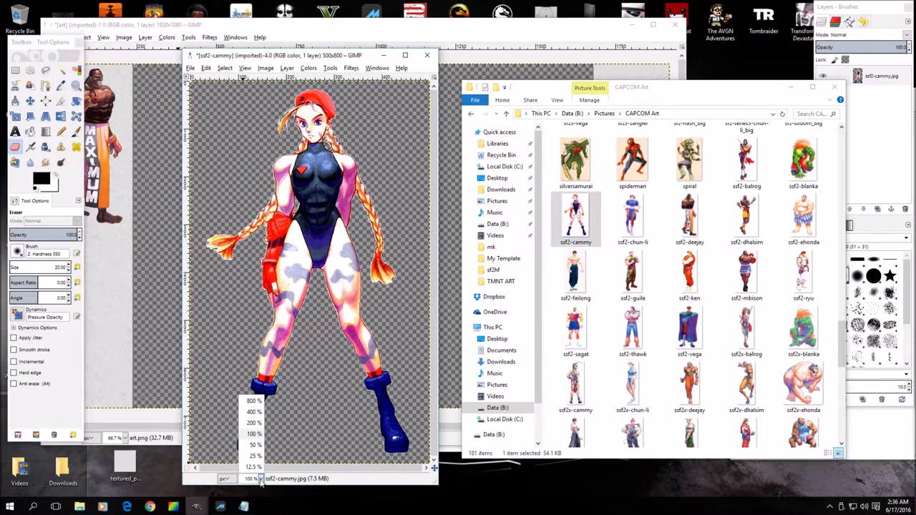
left_click(254, 423)
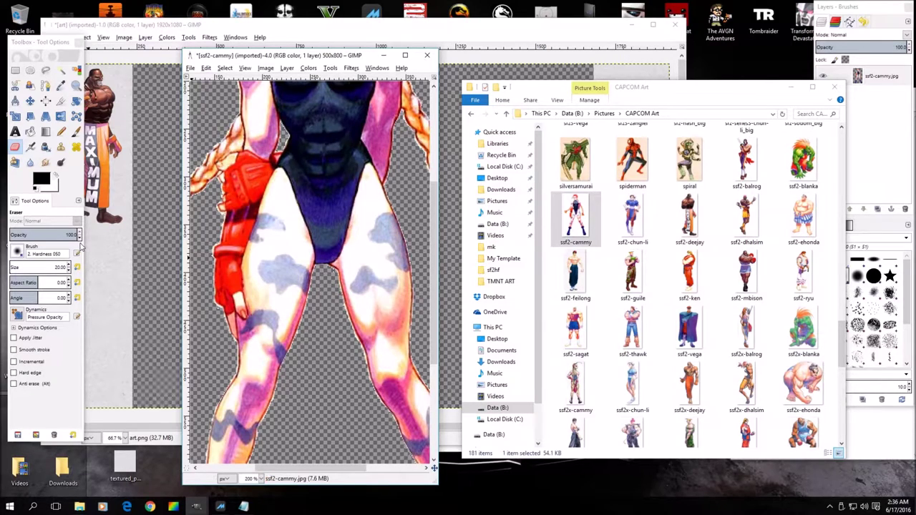
left_click(69, 270)
left_click(69, 270)
left_click(68, 270)
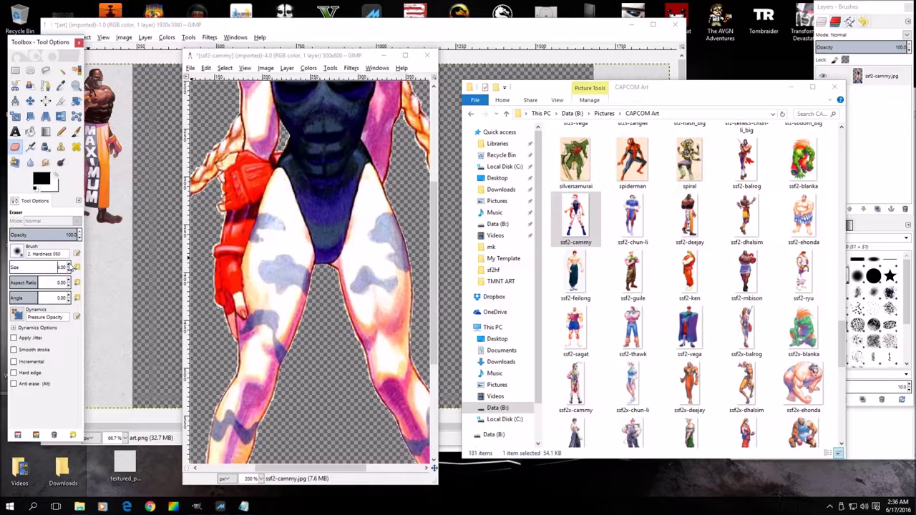
left_click(331, 280)
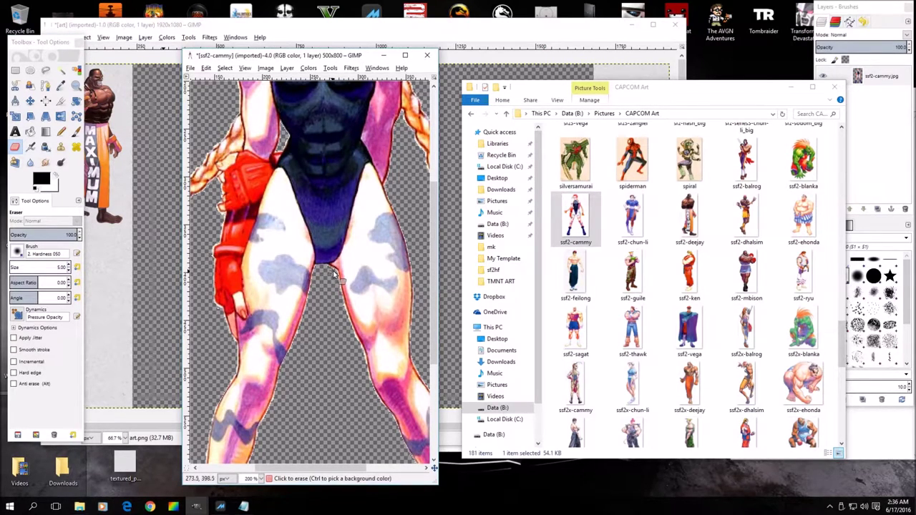
left_click(333, 275)
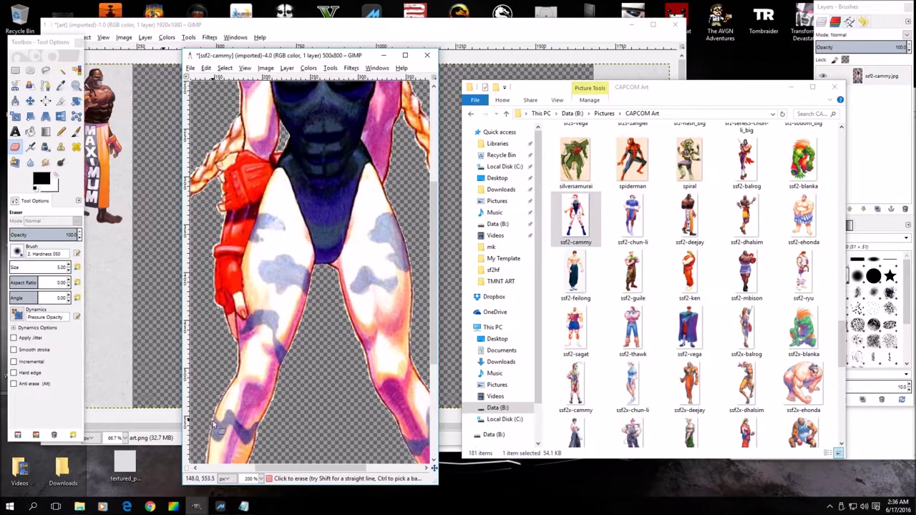
Step: Return the view to 100% and copy the visible Cammy figure
left_click(261, 479)
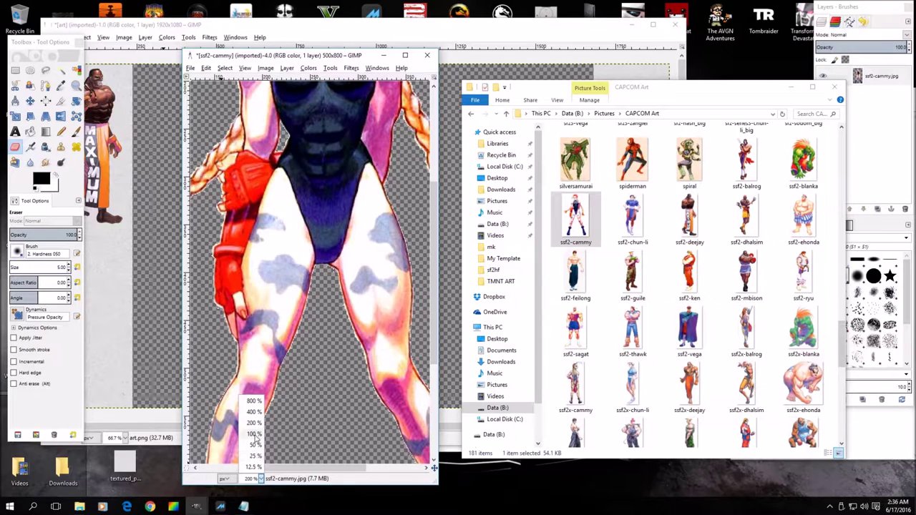
left_click(250, 438)
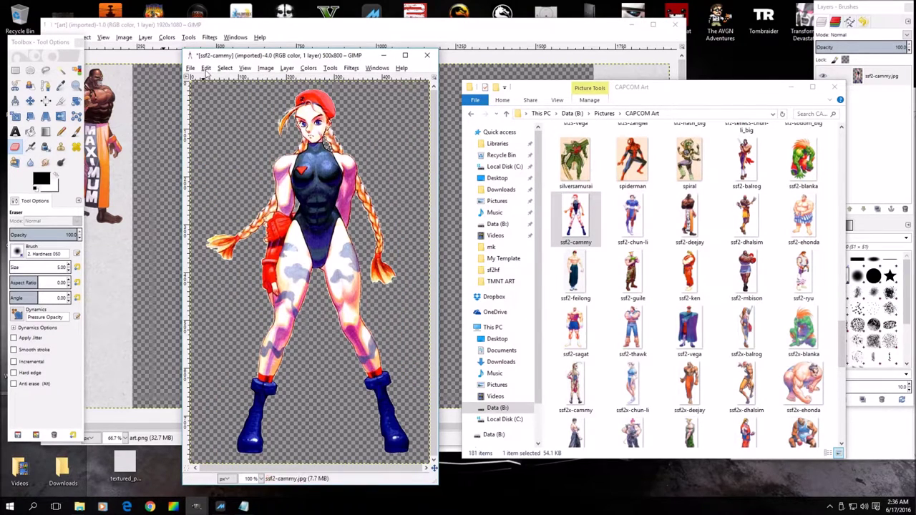
left_click(206, 68)
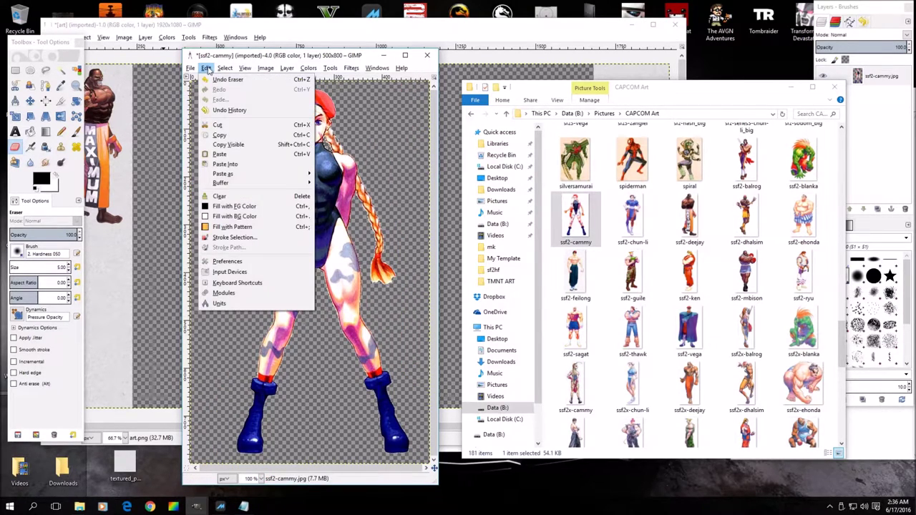
left_click(219, 136)
Step: Close the Cammy image without saving and paste the copied figure into the art canvas
left_click(427, 55)
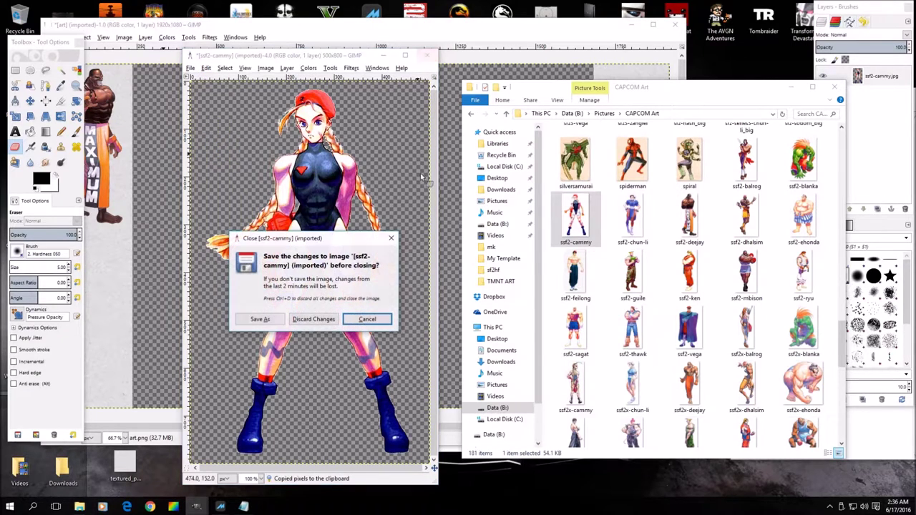
left_click(315, 320)
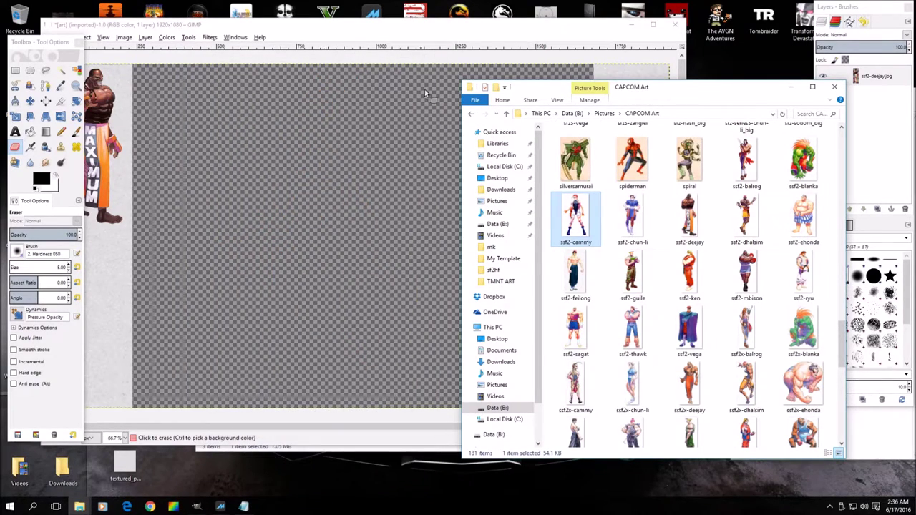
left_click(440, 41)
right_click(362, 244)
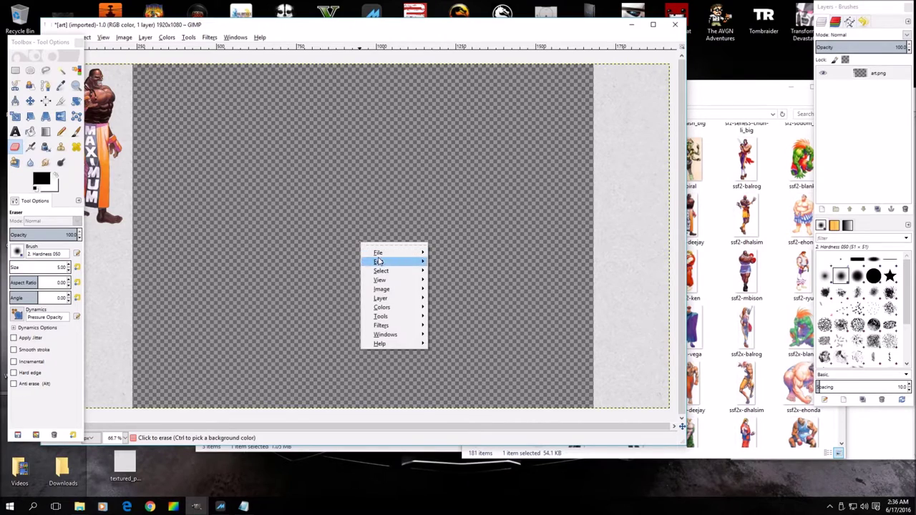
mouse_move(424, 262)
left_click(449, 342)
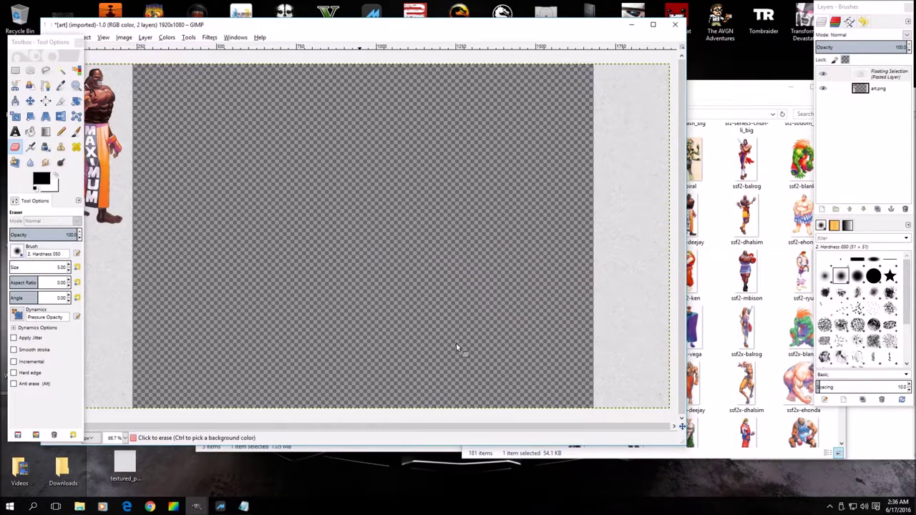
Step: Undo the paste so the art canvas stays empty, and return to the CAPCOM Art folder
right_click(457, 212)
mouse_move(486, 234)
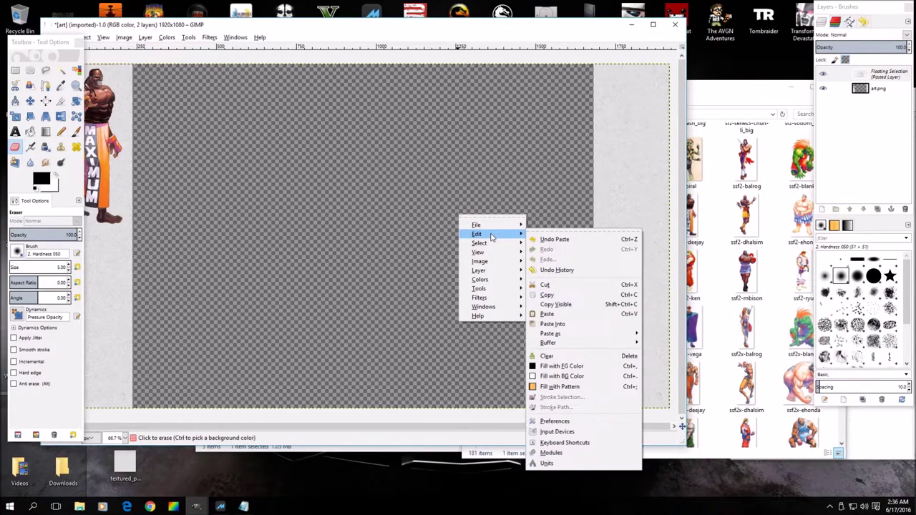
left_click(553, 239)
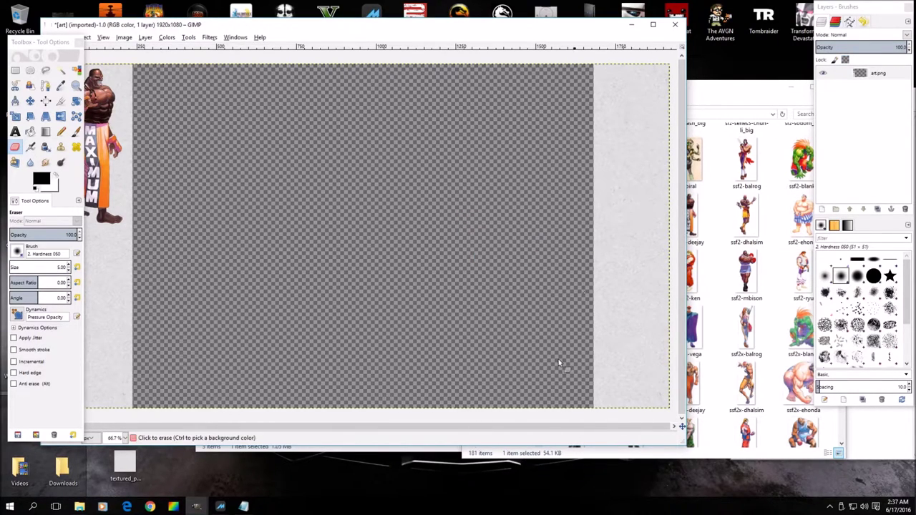
left_click(716, 98)
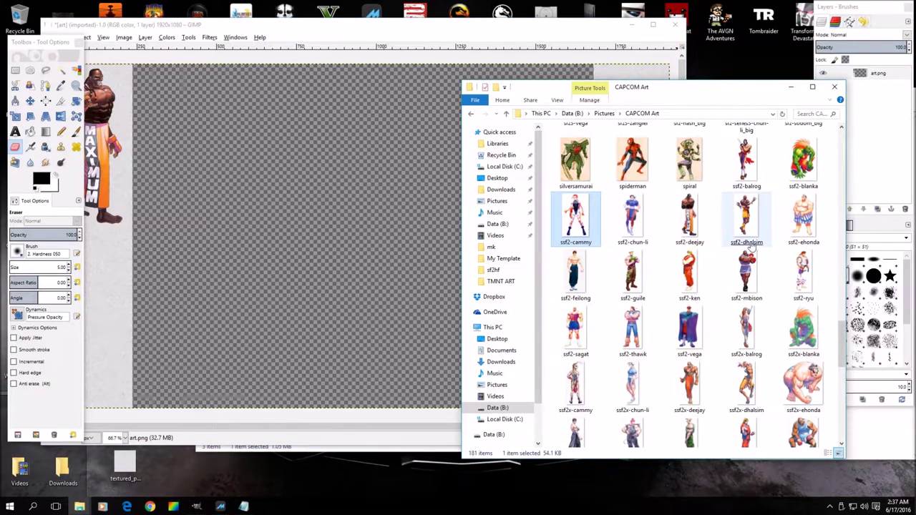
Step: Open ssf2-cammy in GIMP and add an alpha channel to its layer
right_click(589, 228)
left_click(616, 240)
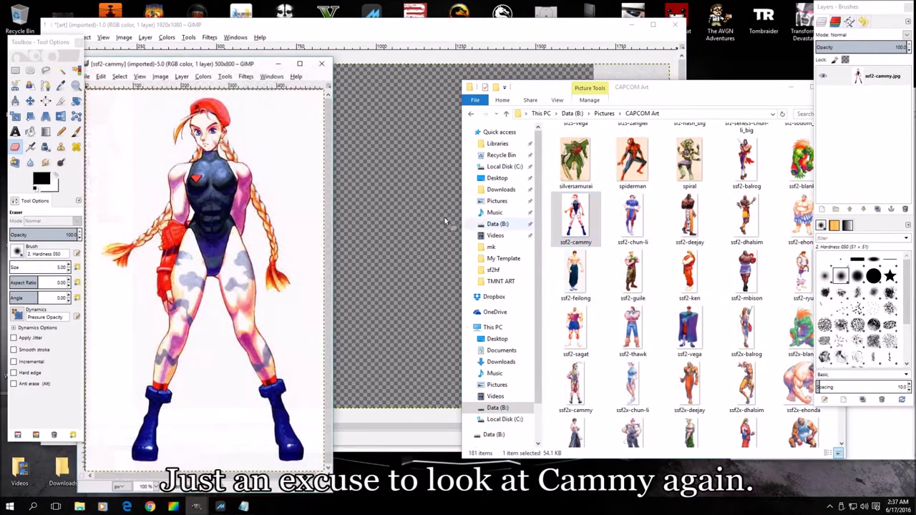
right_click(140, 147)
mouse_move(198, 204)
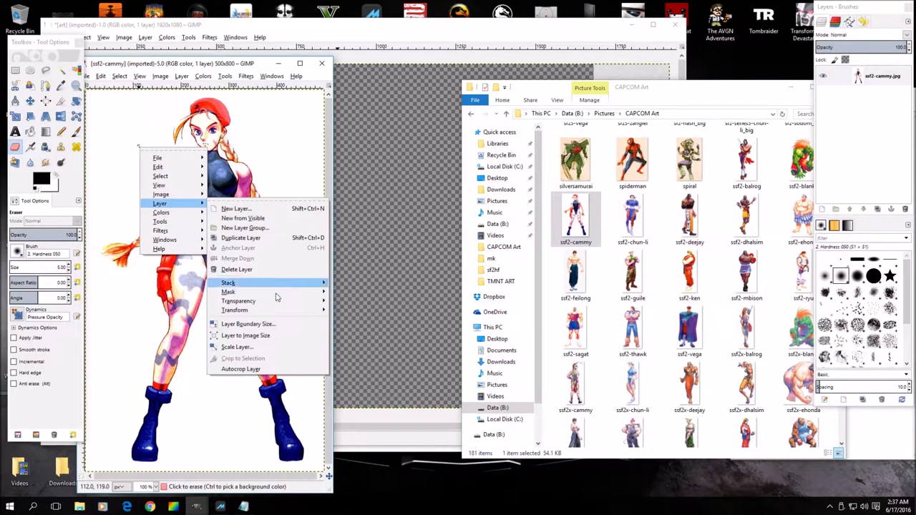
left_click(356, 306)
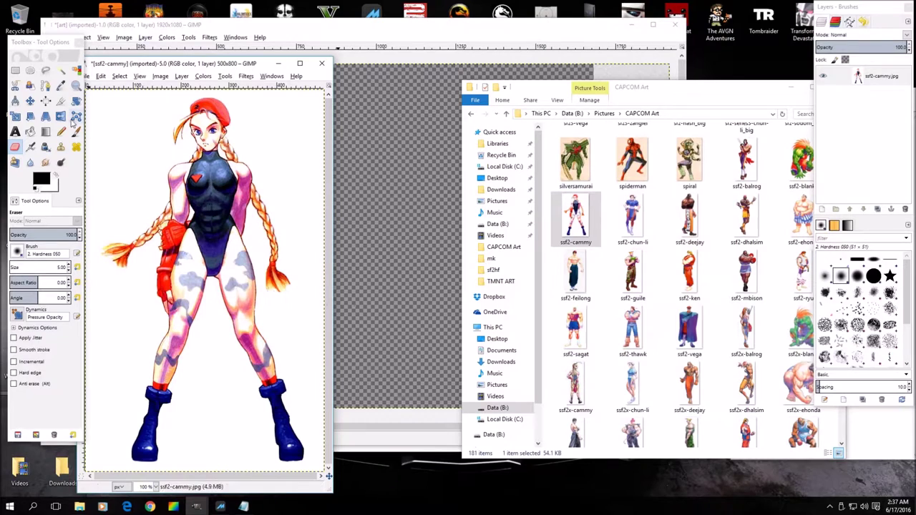
Step: Fuzzy-select the white background around Cammy and cut it away to transparency
left_click(61, 71)
left_click(120, 157)
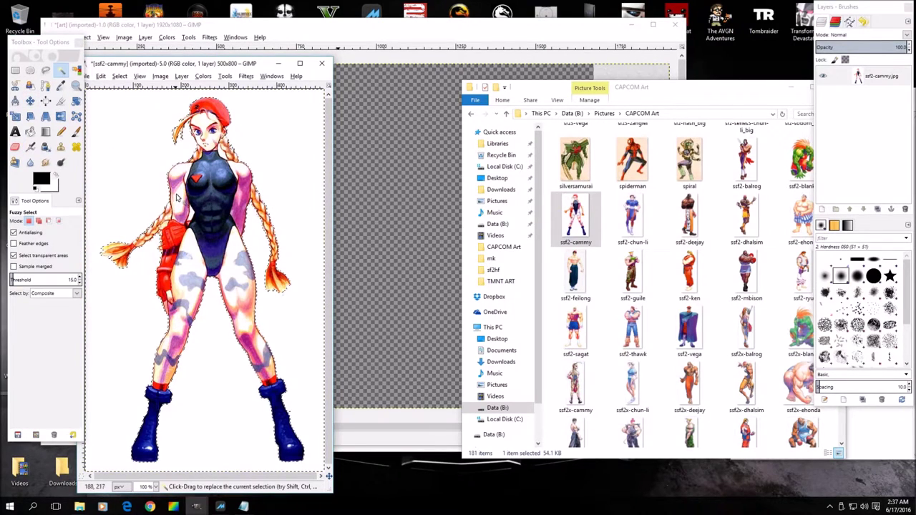
right_click(154, 188)
mouse_move(184, 209)
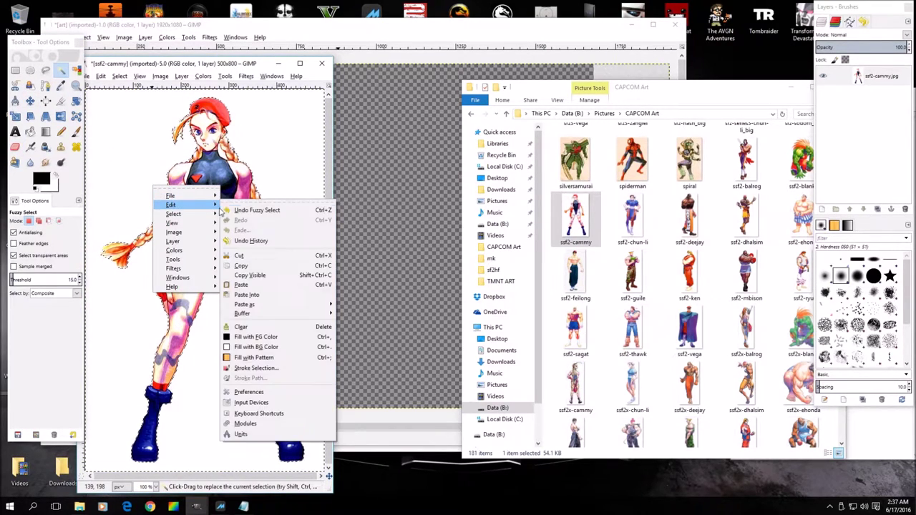
left_click(229, 258)
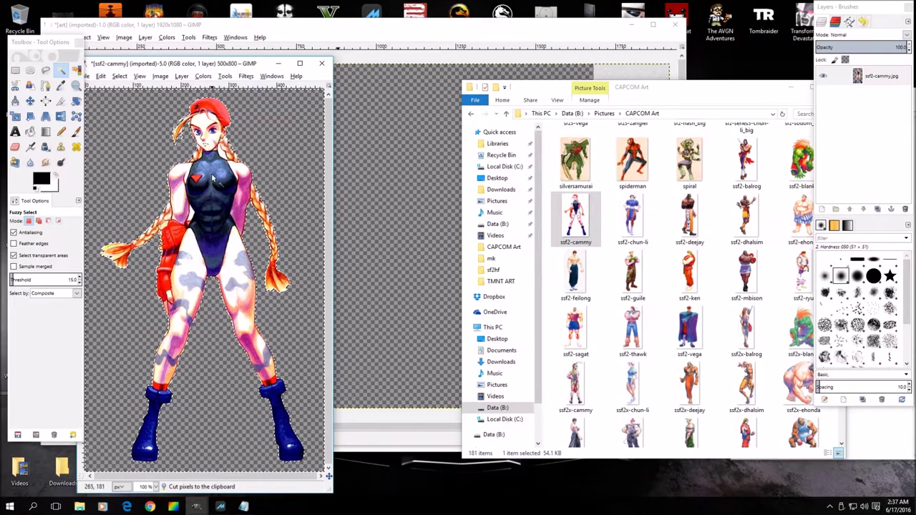
right_click(224, 156)
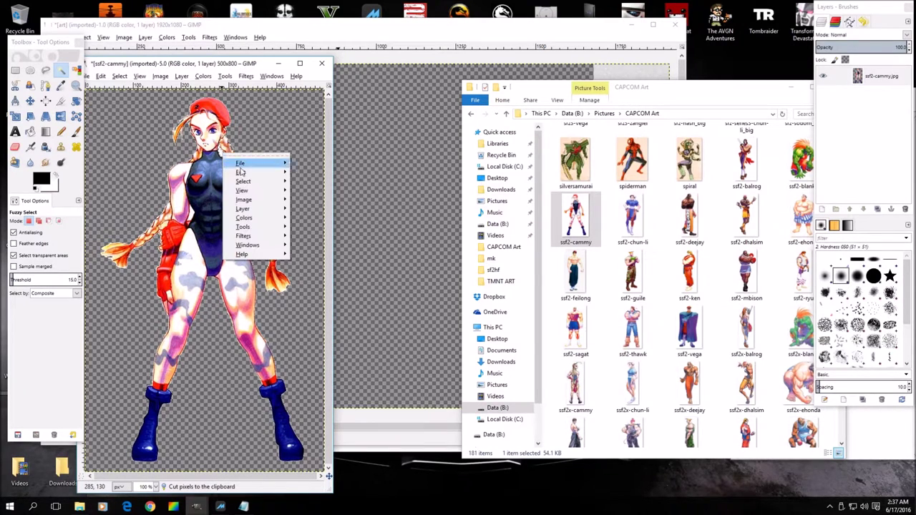
mouse_move(256, 172)
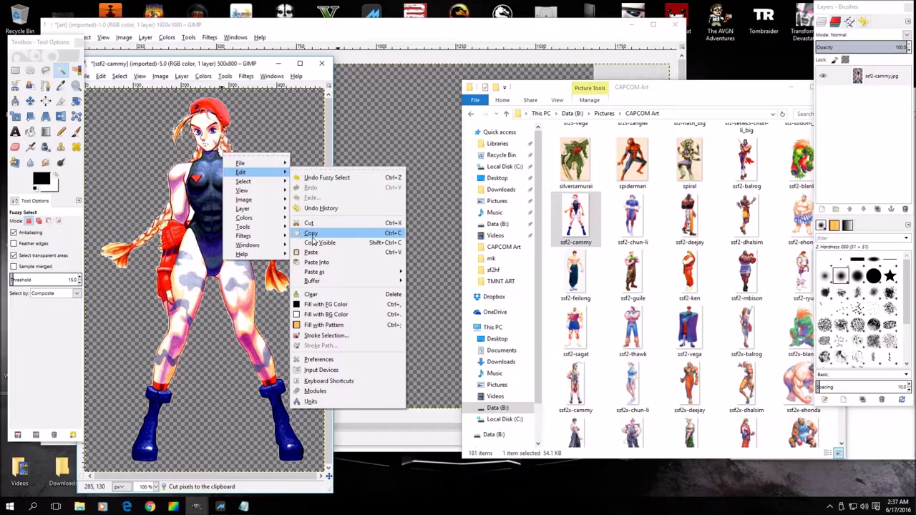
left_click(314, 232)
right_click(192, 217)
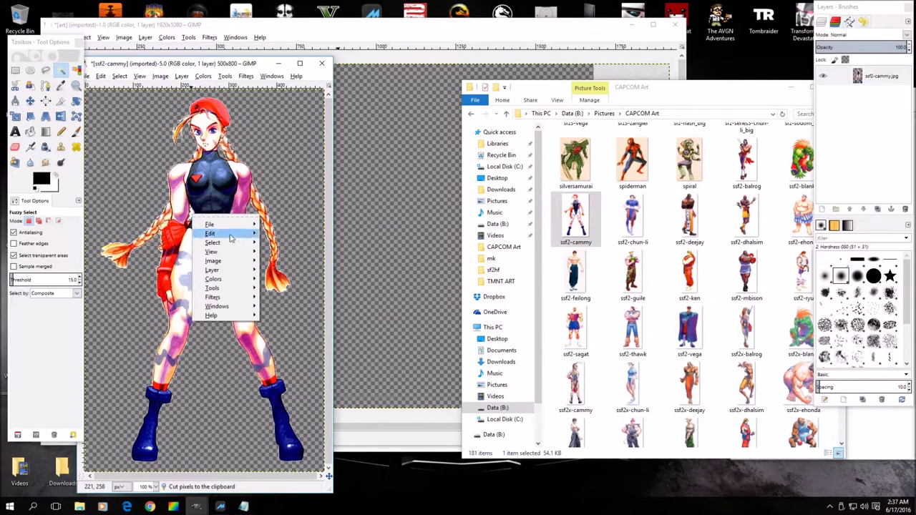
mouse_move(236, 234)
left_click(284, 285)
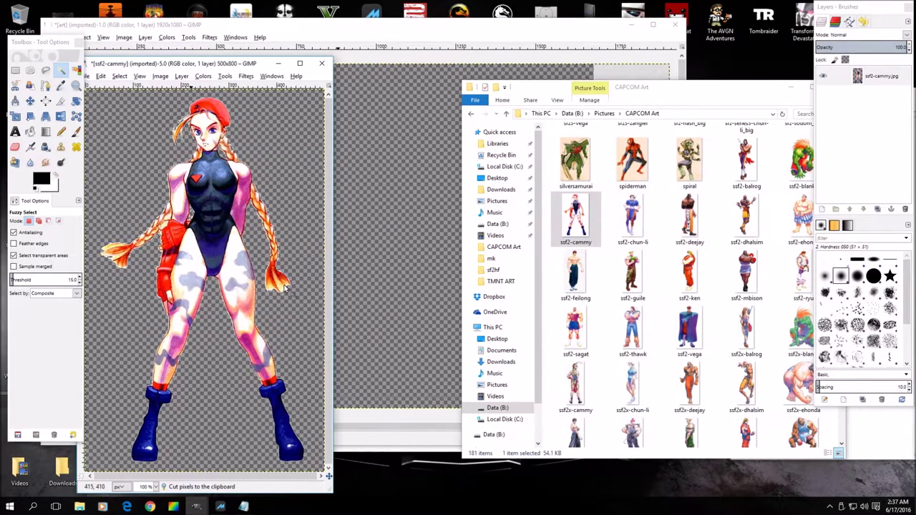
Step: Clear the selection and copy the whole transparent Cammy image
left_click(15, 73)
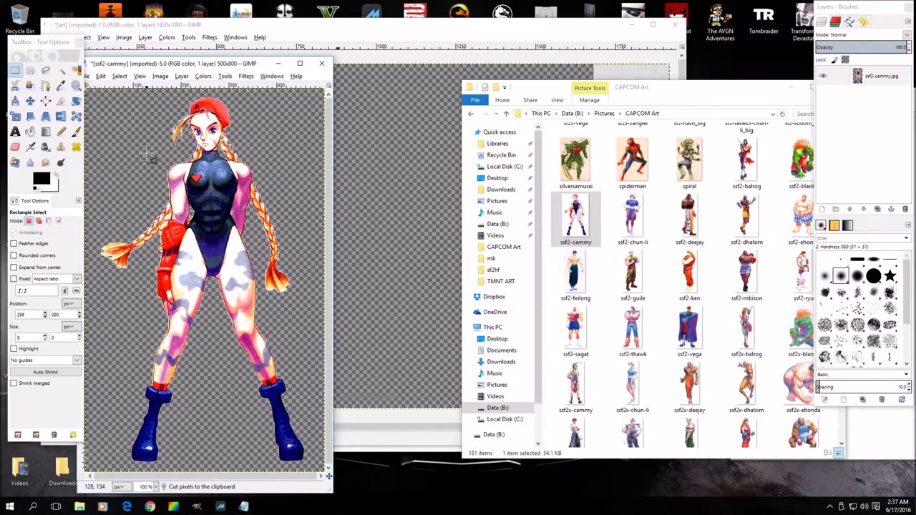
left_click(152, 159)
left_click(103, 76)
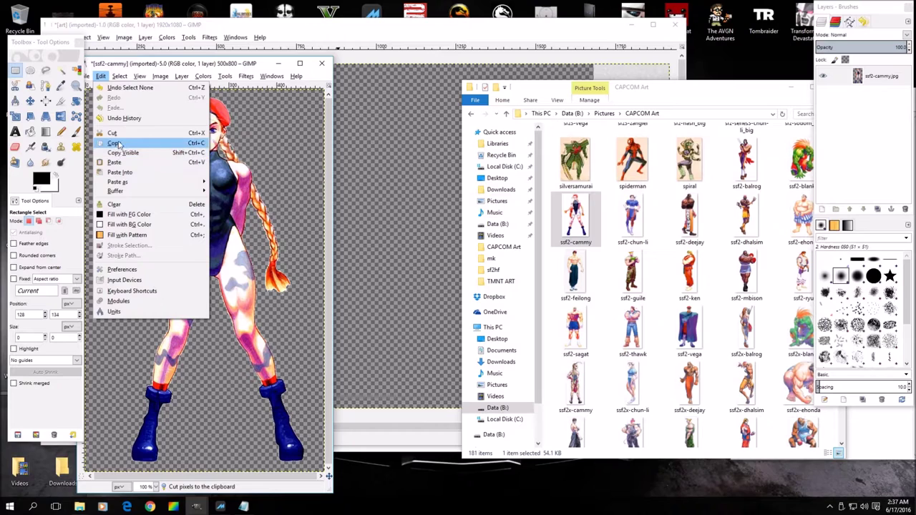
left_click(113, 143)
Step: Paste the Cammy figure onto the art canvas as a floating selection
left_click(415, 38)
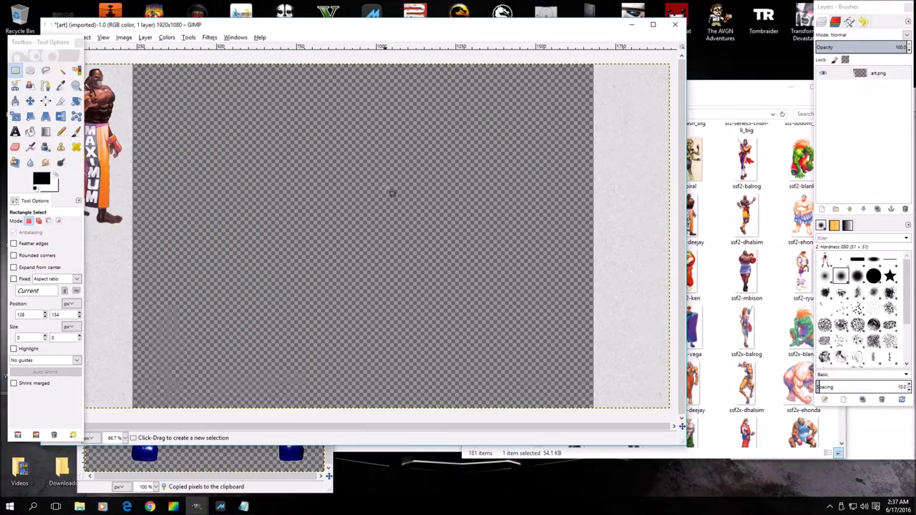
right_click(387, 191)
mouse_move(412, 207)
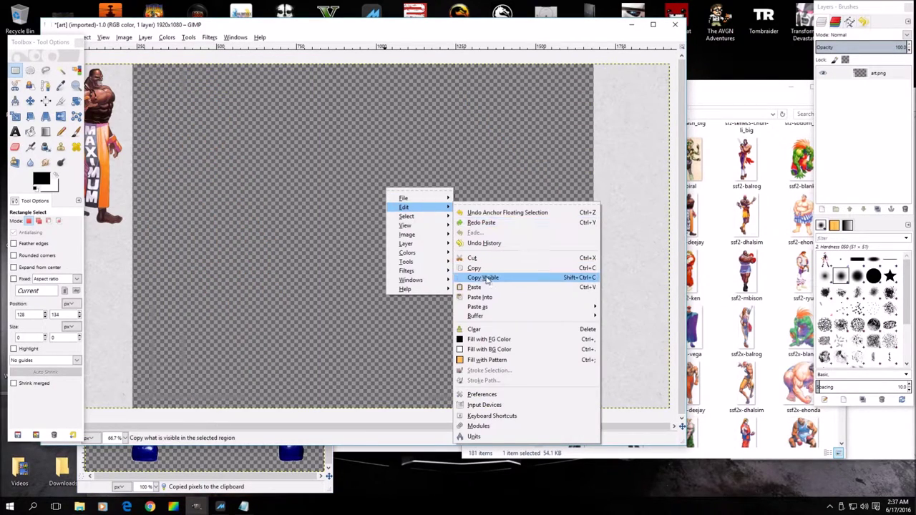
left_click(474, 287)
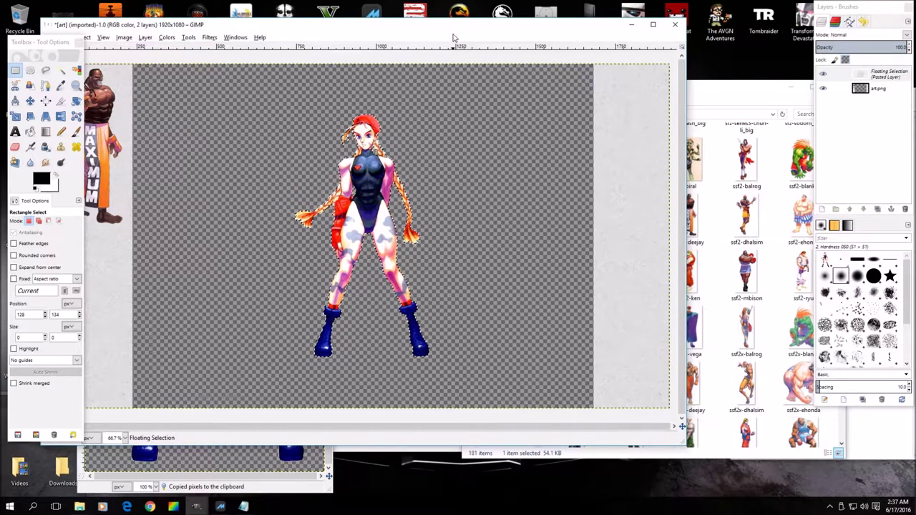
left_click_drag(453, 33, 528, 35)
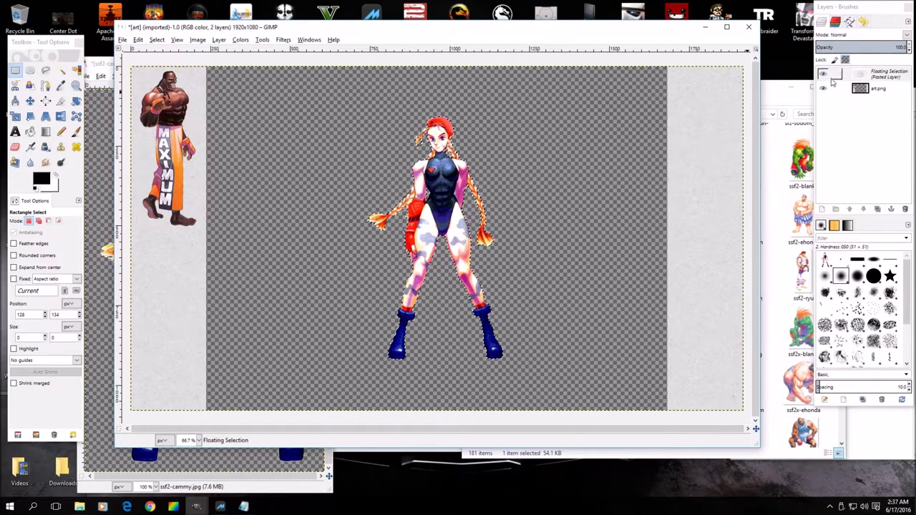
Step: Scale the pasted Cammy to 313×500, place it bottom-right and anchor it
left_click(866, 96)
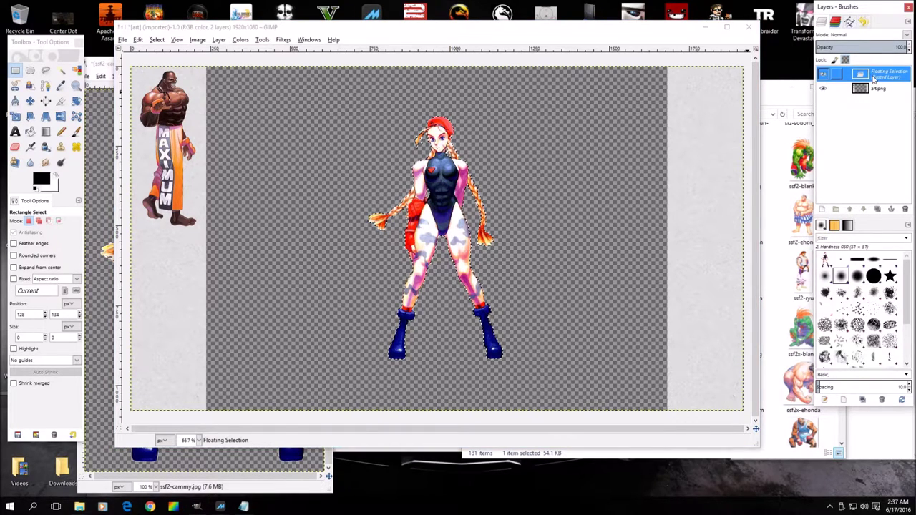
right_click(871, 76)
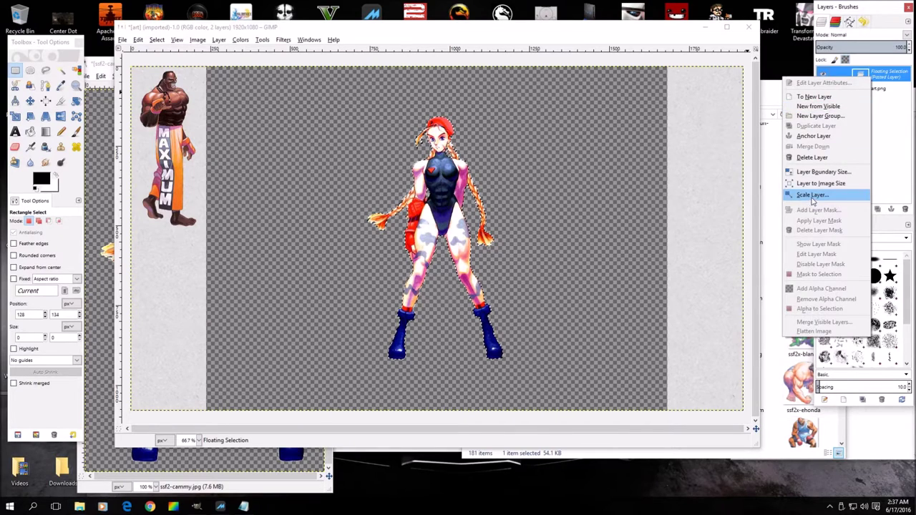
left_click(812, 194)
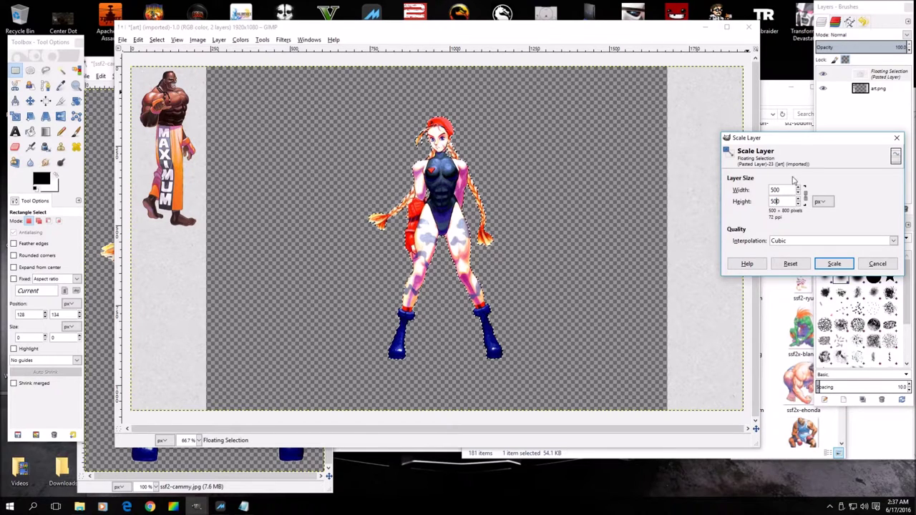
left_click(834, 263)
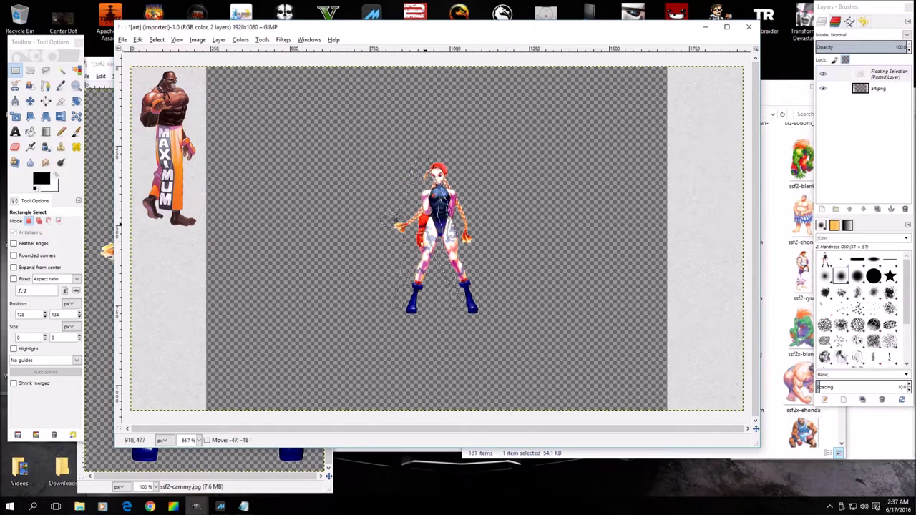
left_click_drag(441, 226, 698, 314)
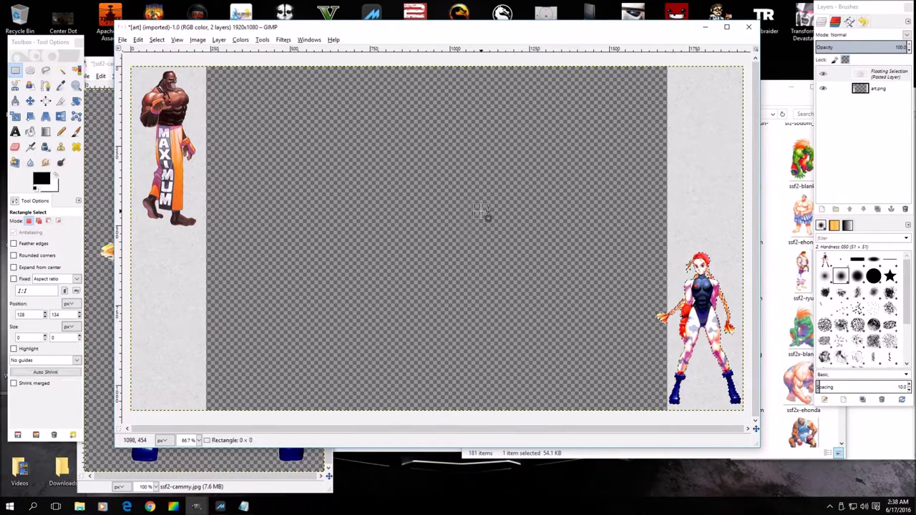
left_click(481, 212)
left_click(768, 93)
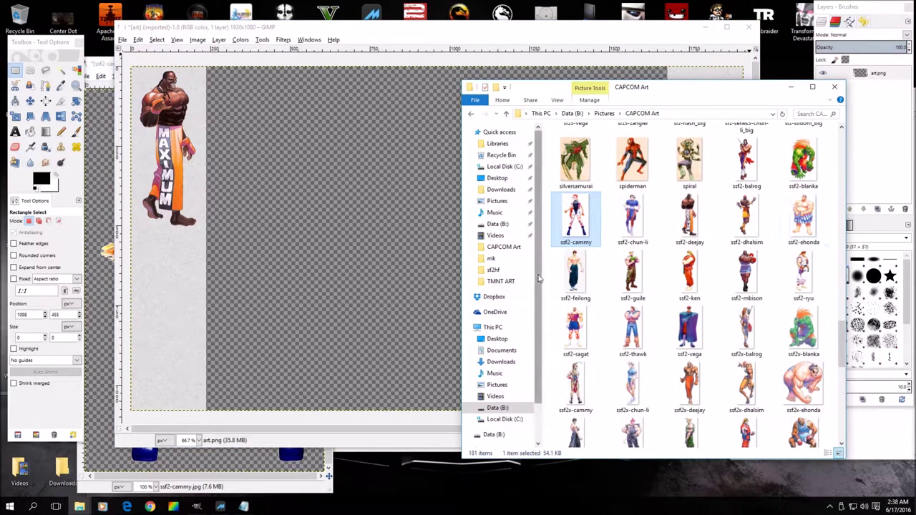
Step: Preview ssf2-feilong, then open it in GIMP for editing
double_click(581, 269)
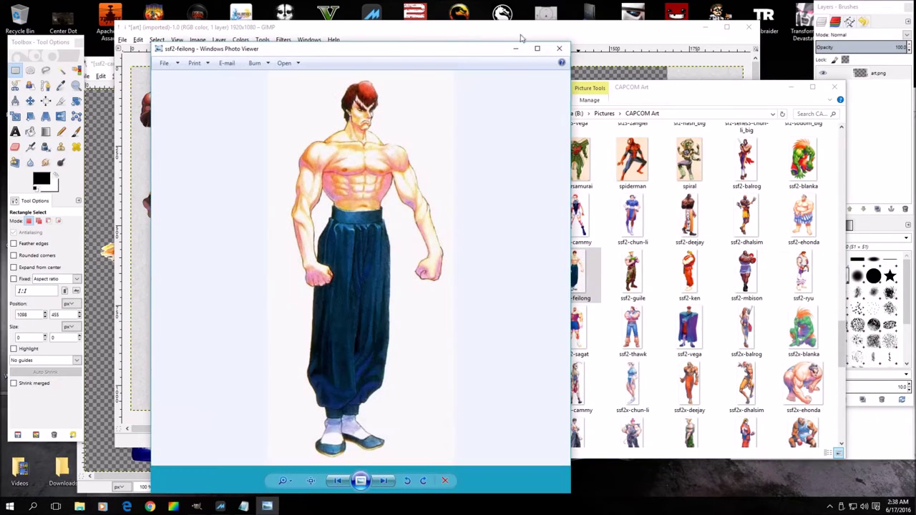
left_click(559, 49)
right_click(573, 275)
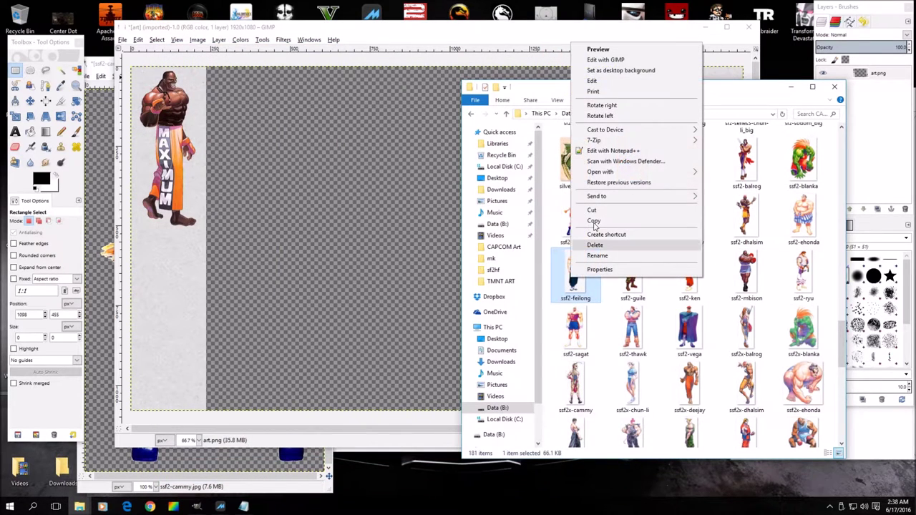
left_click(625, 61)
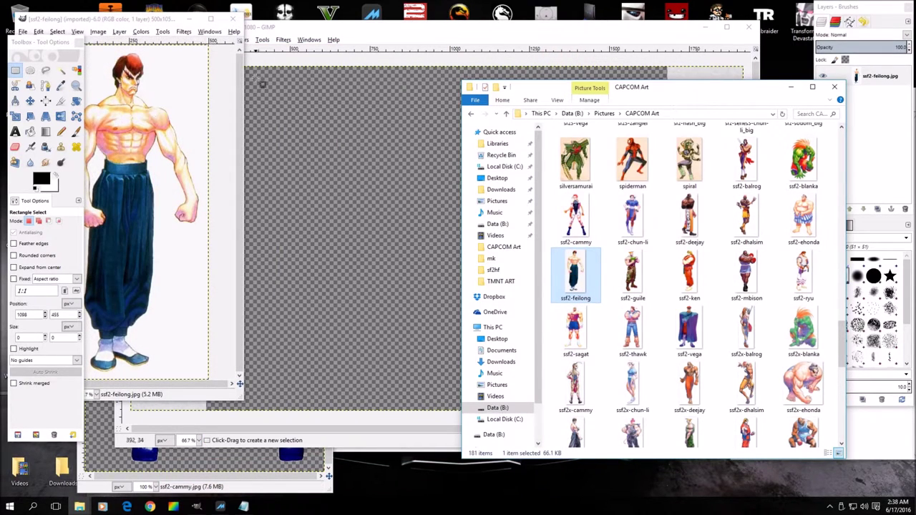
left_click_drag(134, 19, 309, 47)
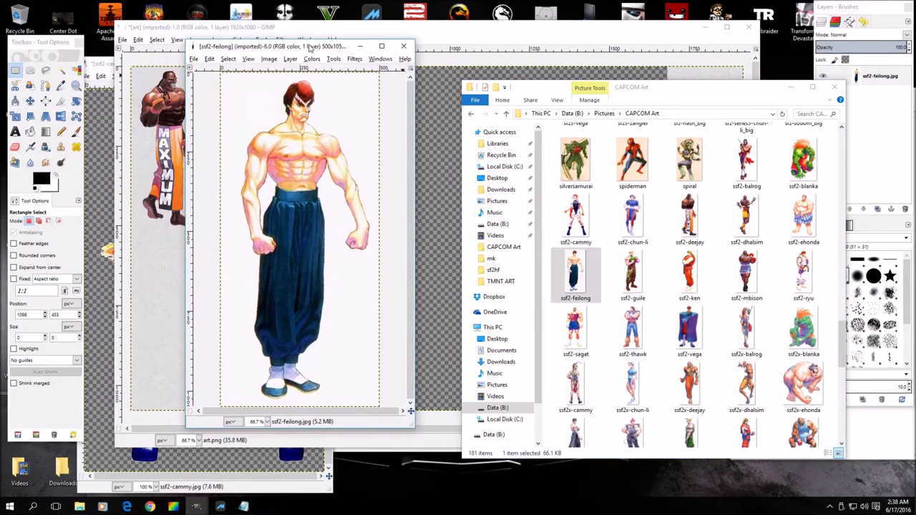
Step: Add an alpha channel to the Fei Long layer
right_click(292, 188)
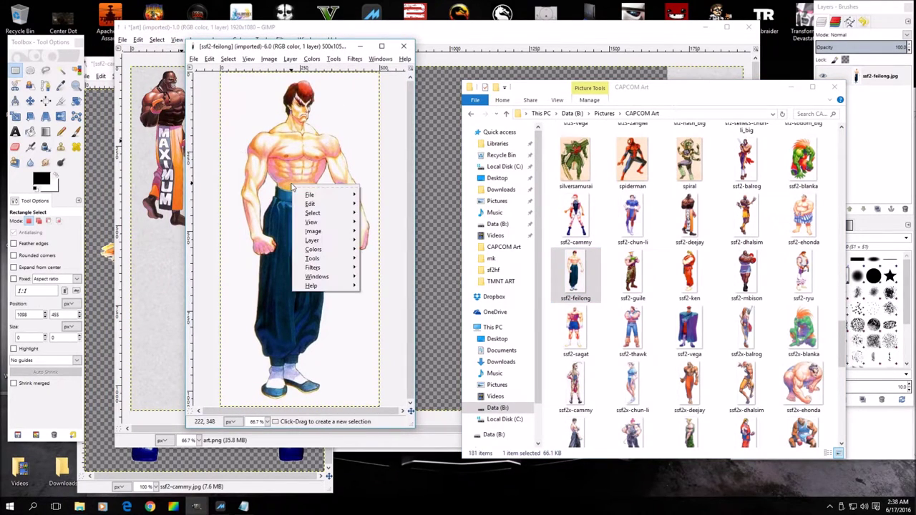
mouse_move(315, 241)
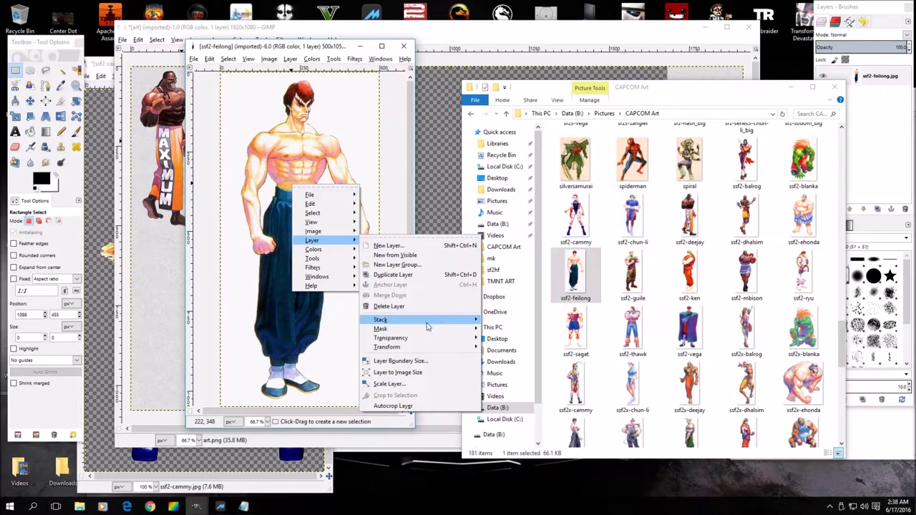
mouse_move(429, 337)
left_click(515, 344)
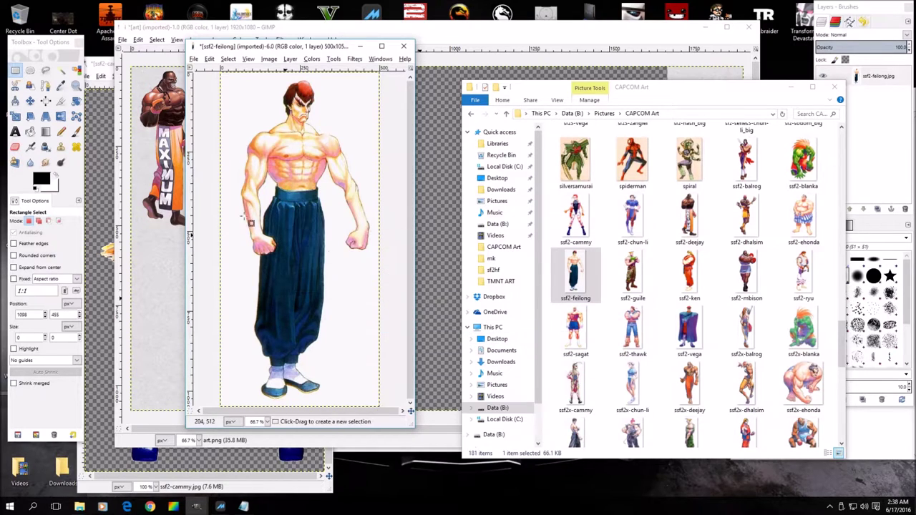
Step: Fuzzy-select and cut away the white background around Fei Long
left_click(61, 70)
left_click(226, 203)
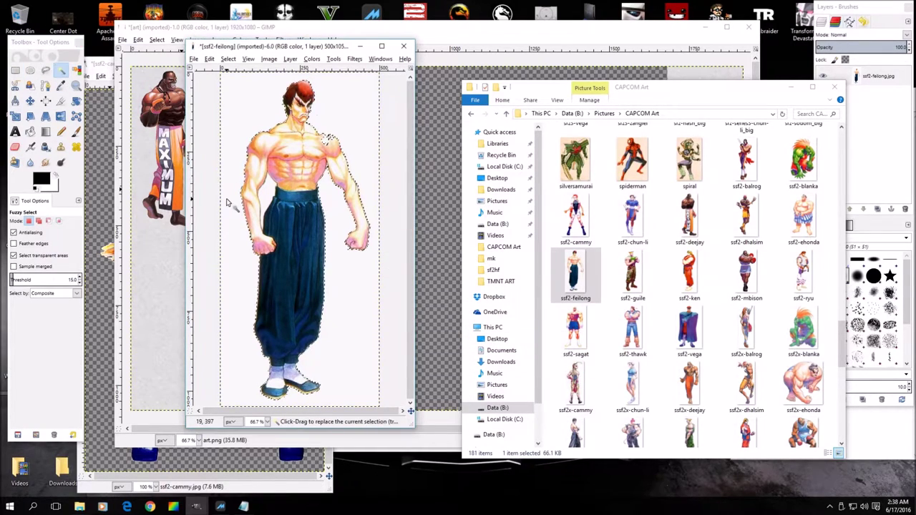
right_click(239, 121)
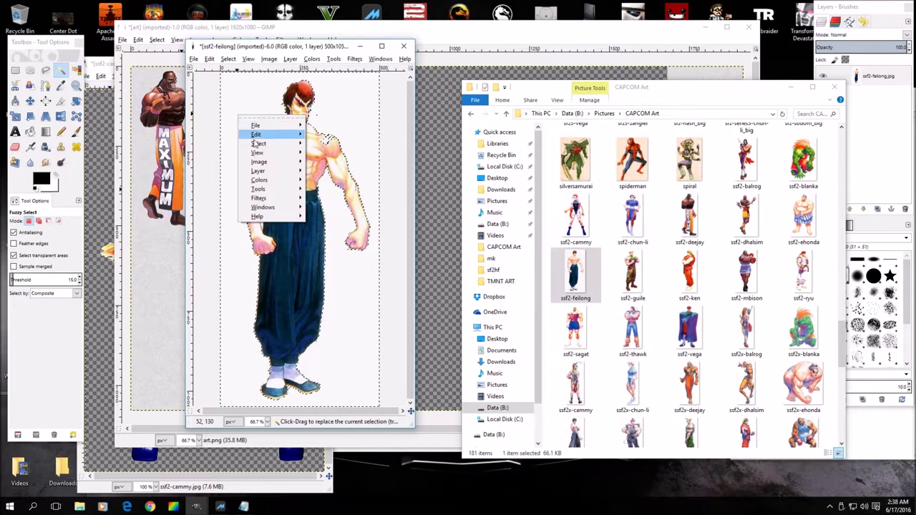
mouse_move(271, 138)
left_click(322, 187)
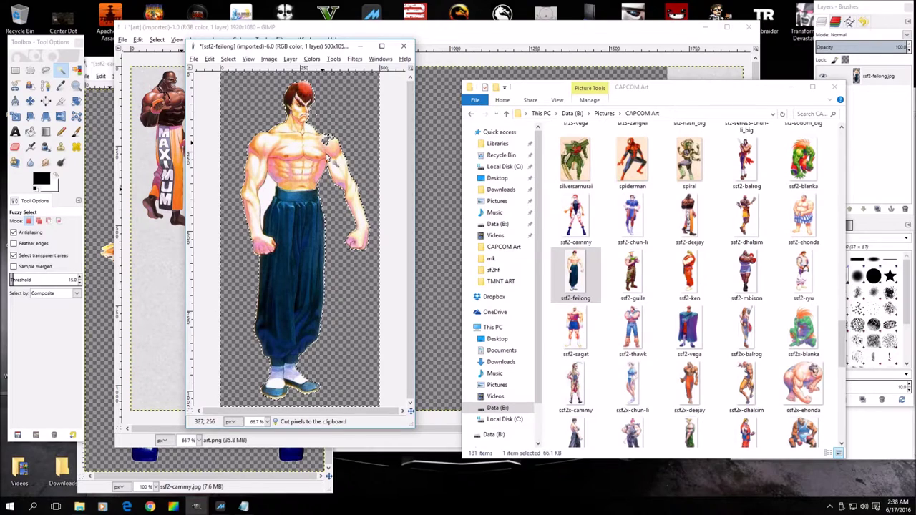
Step: Undo the cut and the background selection, restoring the white backdrop
right_click(241, 123)
mouse_move(258, 138)
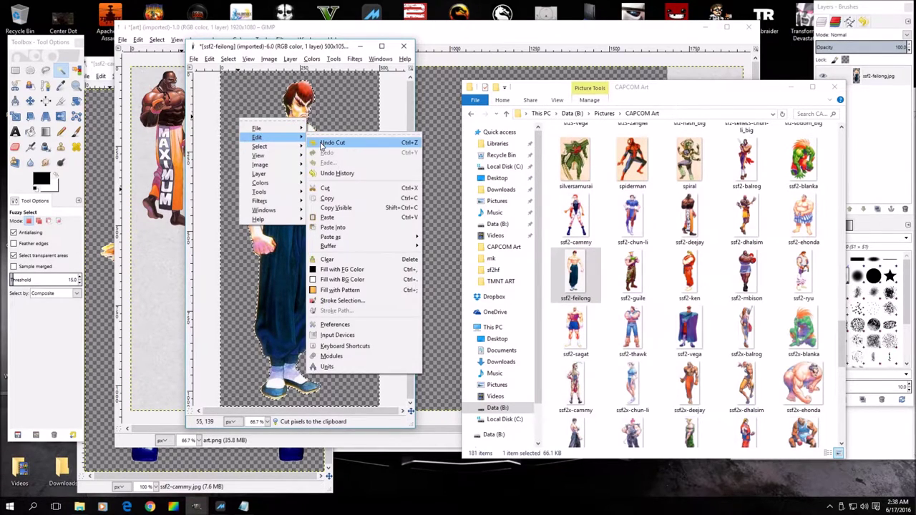
left_click(309, 140)
right_click(248, 129)
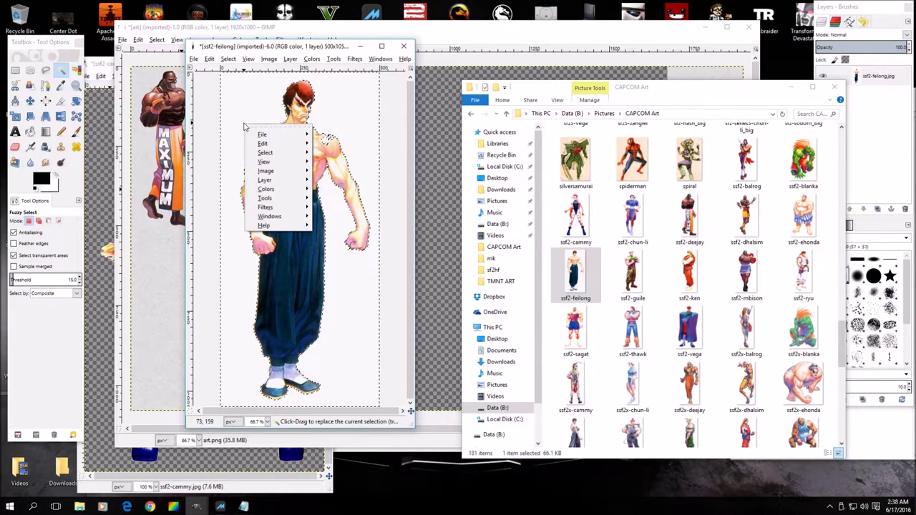
left_click(325, 149)
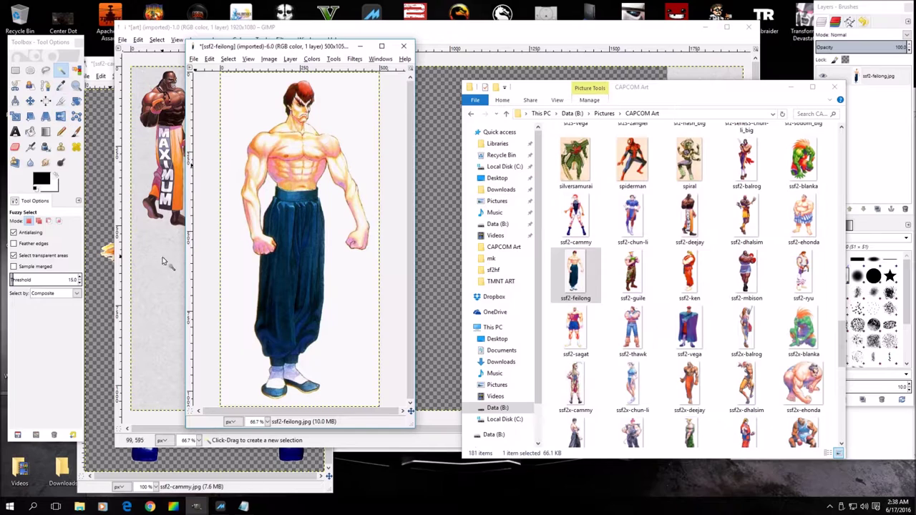
Step: Zoom into Fei Long's shoulder at 300%
left_click(76, 86)
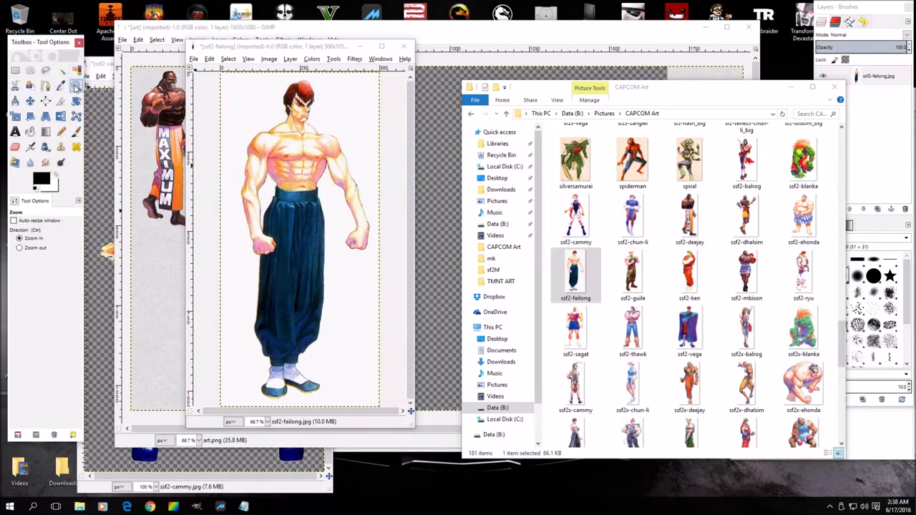
left_click(322, 144)
left_click(327, 133)
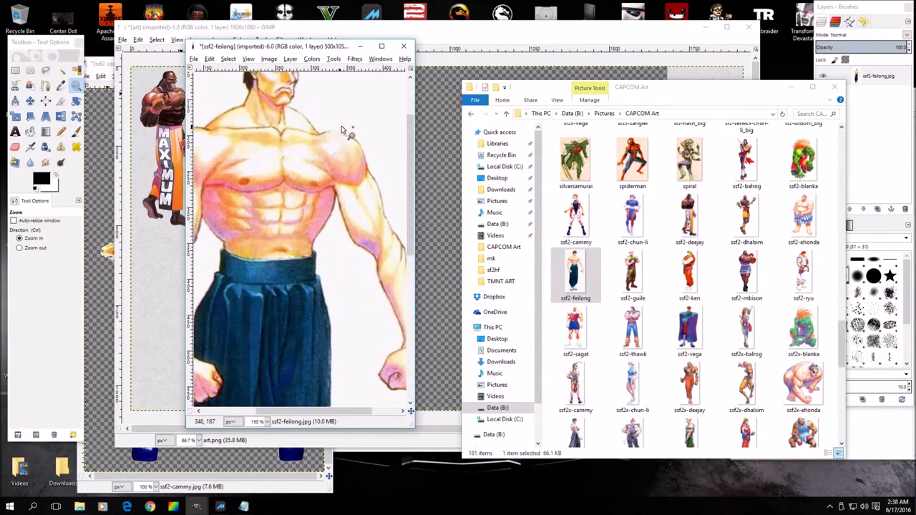
left_click(349, 133)
left_click(329, 147)
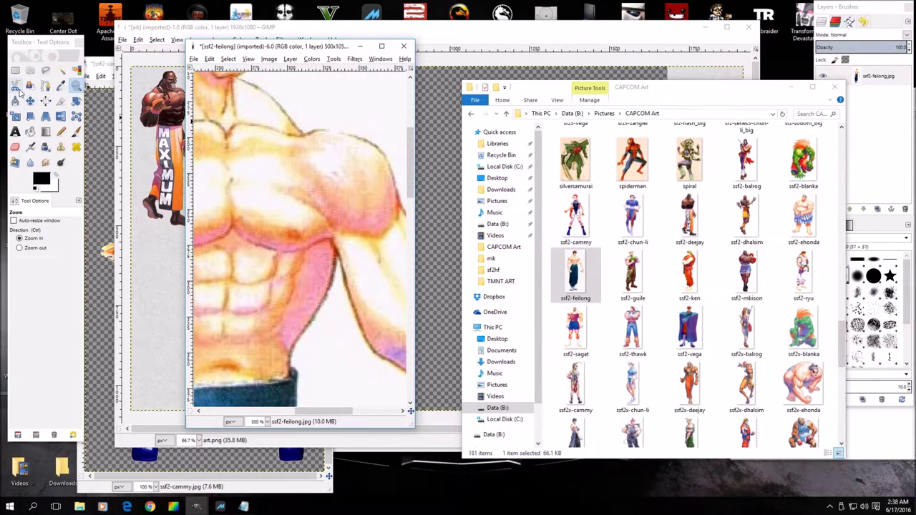
Step: Sample the shoulder skin tone and touch up the shoulder with the pencil
left_click(61, 133)
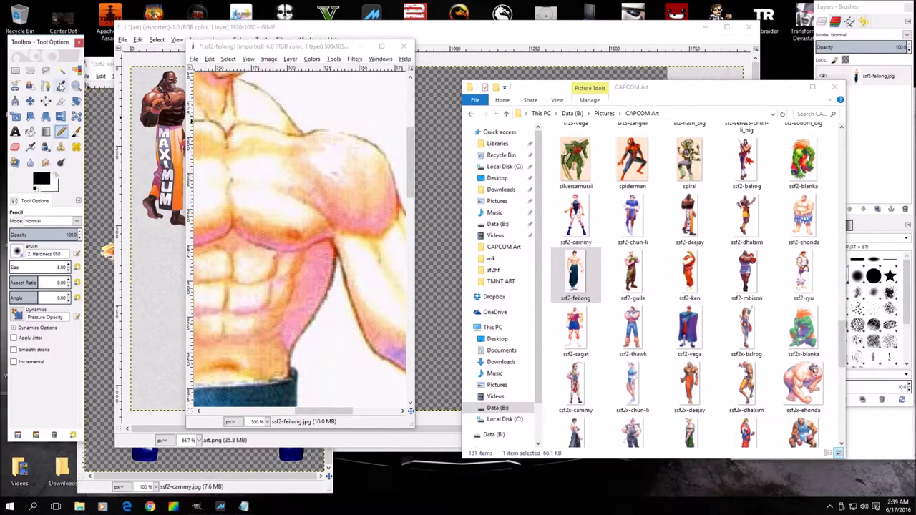
left_click(61, 85)
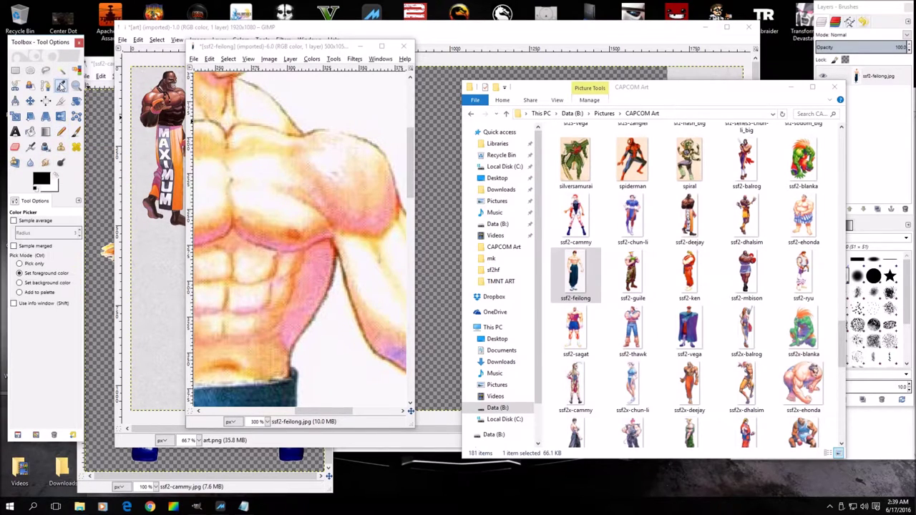
left_click(374, 132)
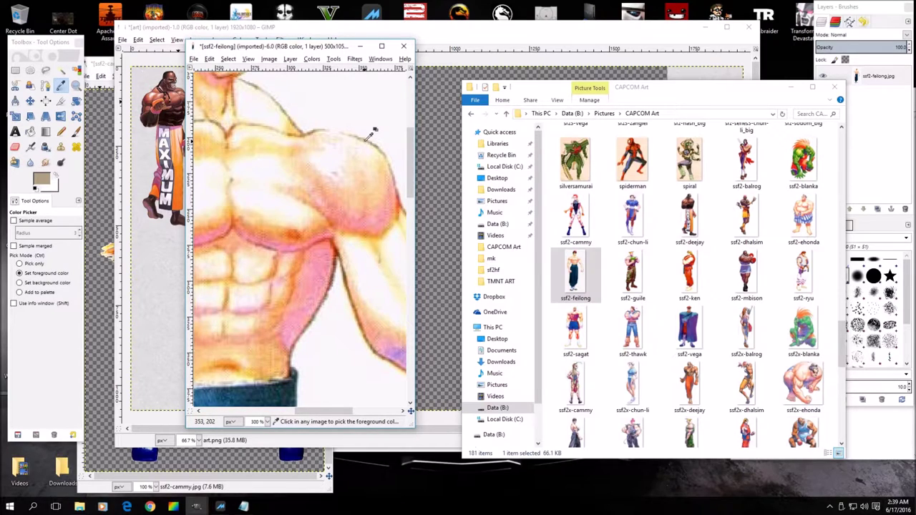
left_click(61, 132)
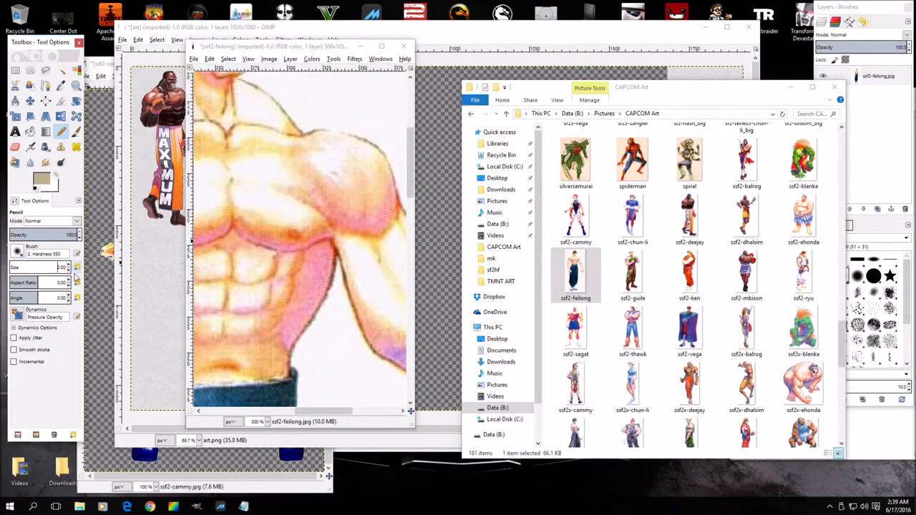
left_click(329, 133)
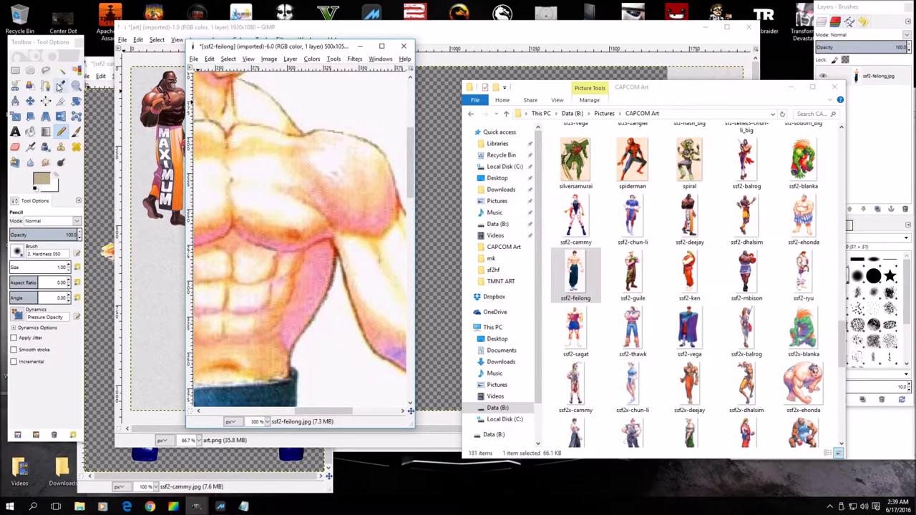
Step: Touch up with a lighter sampled skin tone, then zoom out to 66.7%
left_click(61, 84)
left_click(324, 127)
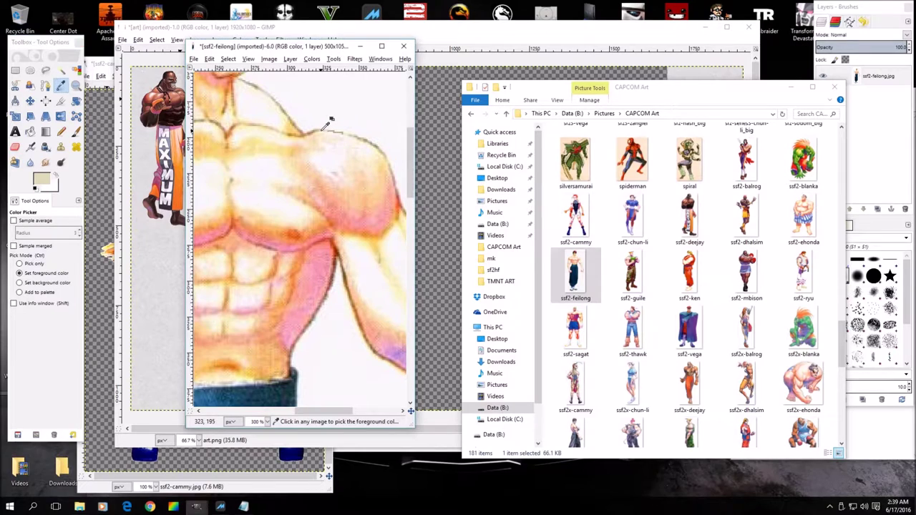
left_click(61, 132)
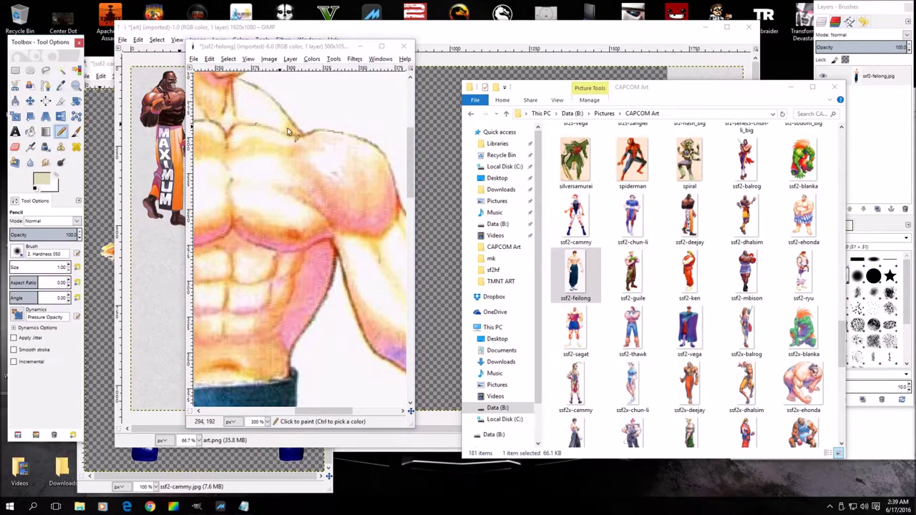
left_click(325, 134)
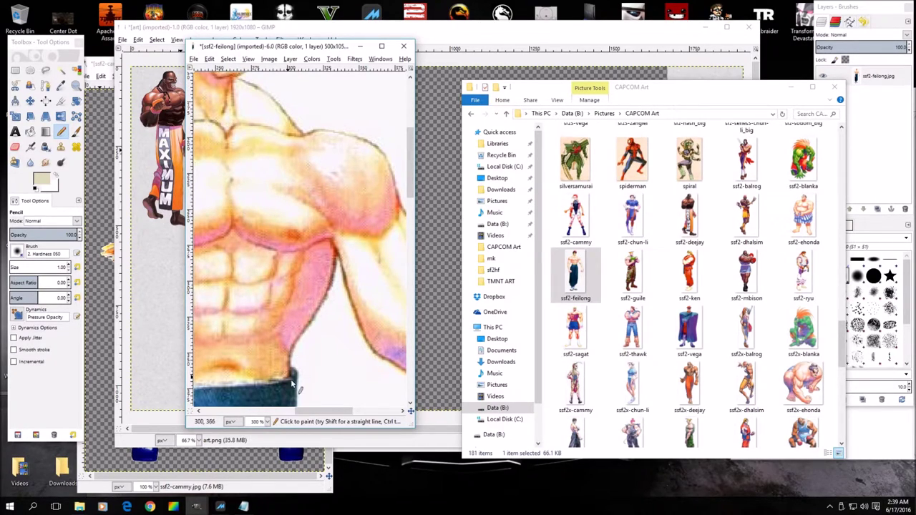
left_click(266, 422)
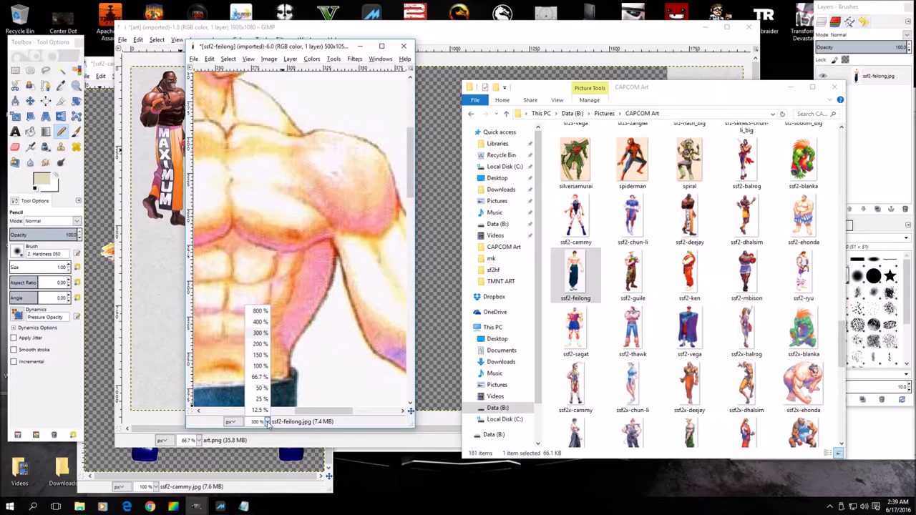
left_click(260, 376)
Step: Fuzzy-select Fei Long's white background and cut it away to transparency
left_click(60, 70)
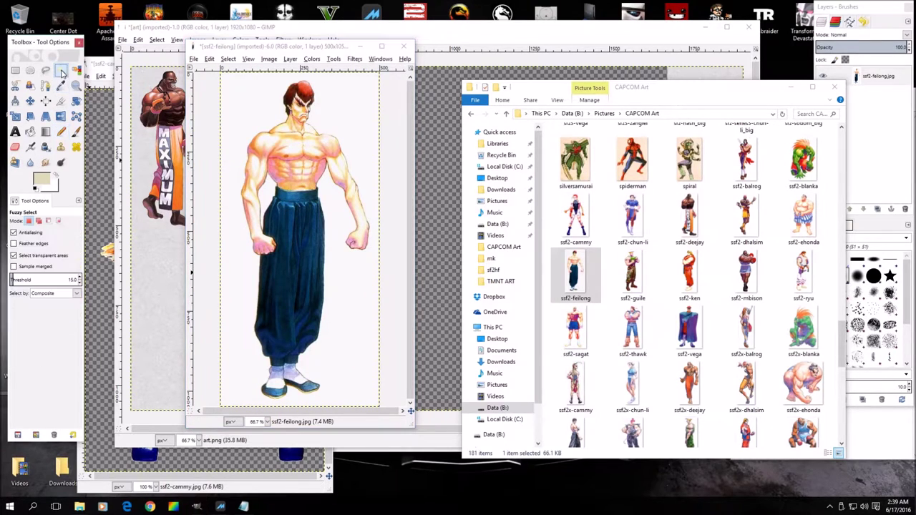
left_click(251, 125)
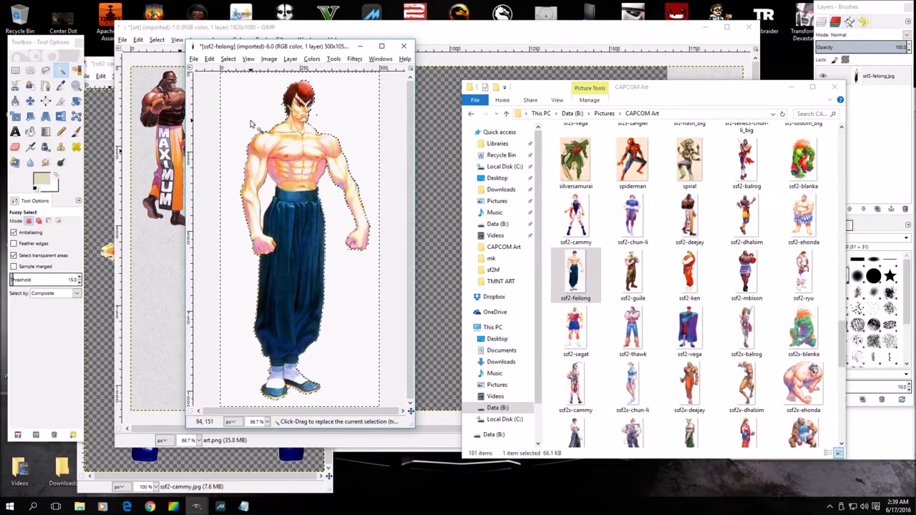
right_click(251, 124)
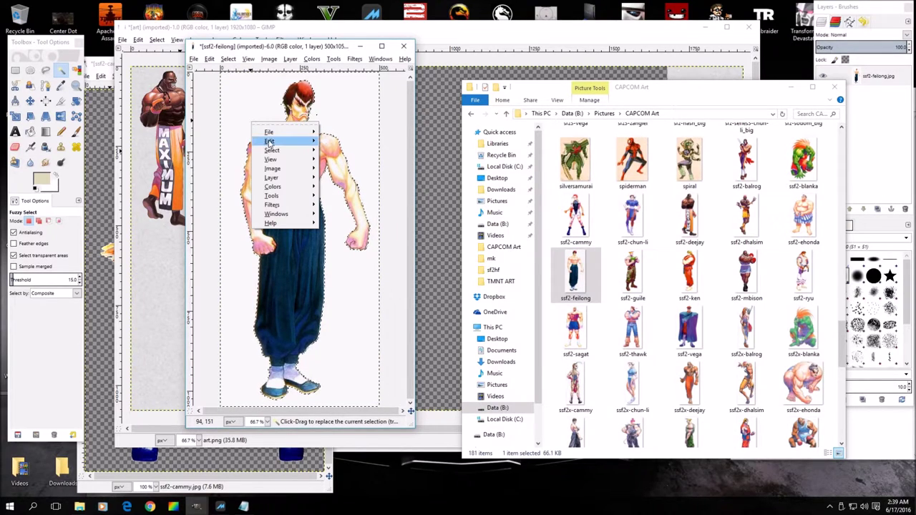
mouse_move(272, 141)
left_click(337, 192)
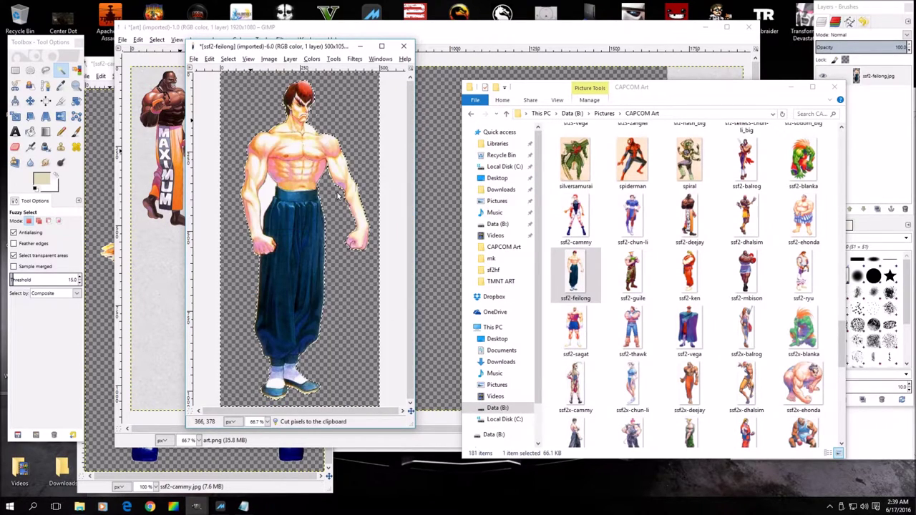
right_click(260, 195)
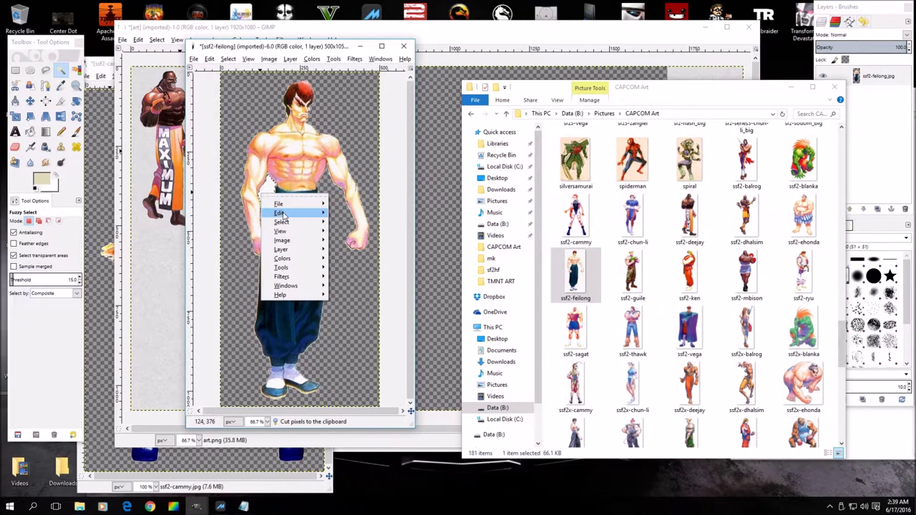
mouse_move(299, 217)
left_click(354, 265)
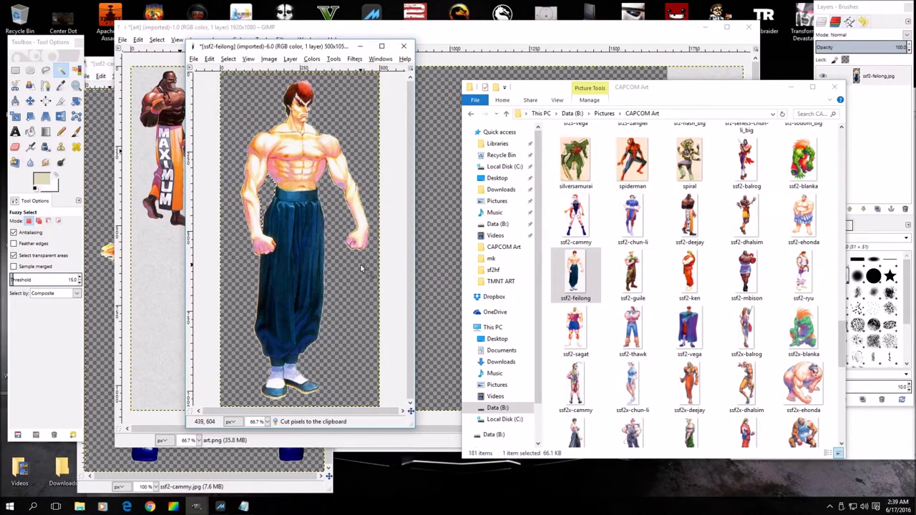
Step: Switch to Rectangle Select and copy the cut-out Fei Long figure
left_click(15, 70)
left_click(249, 132)
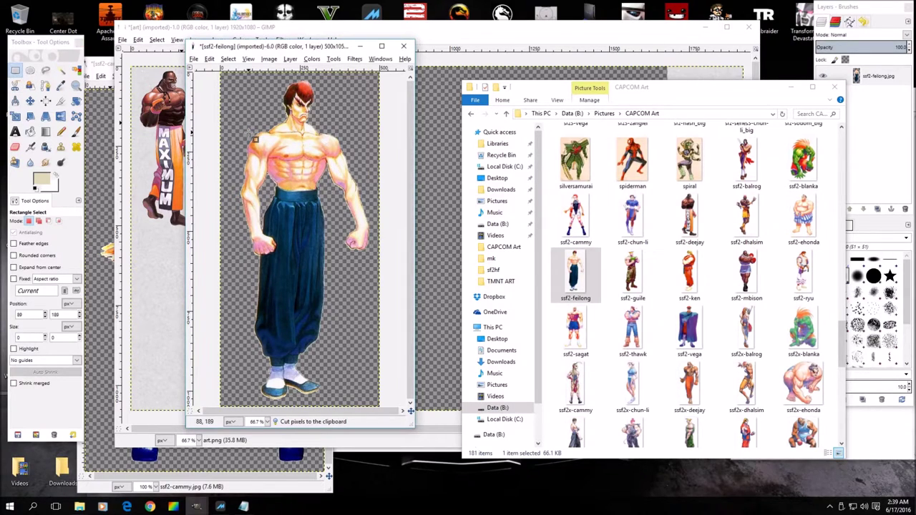
left_click(209, 59)
Step: Paste the copied Fei Long figure into the art bezel
left_click(237, 127)
left_click(469, 33)
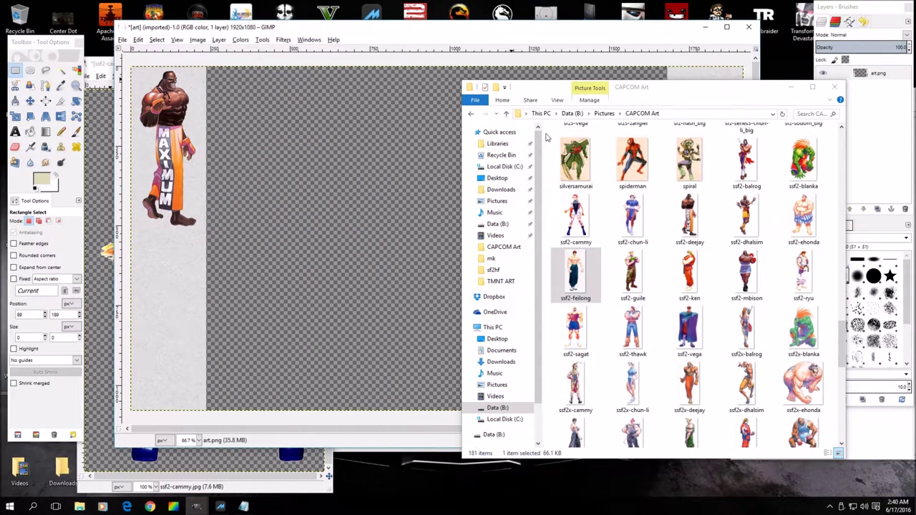
left_click(741, 90)
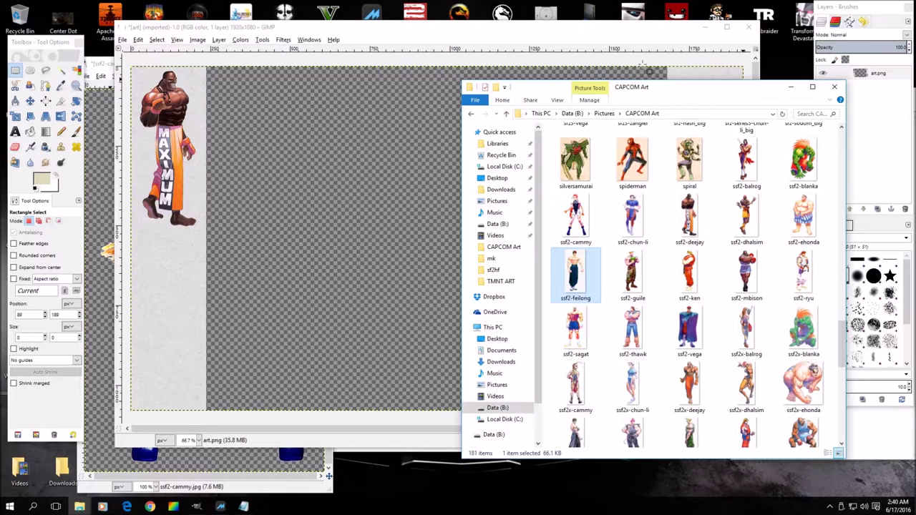
left_click(624, 37)
right_click(523, 190)
mouse_move(579, 215)
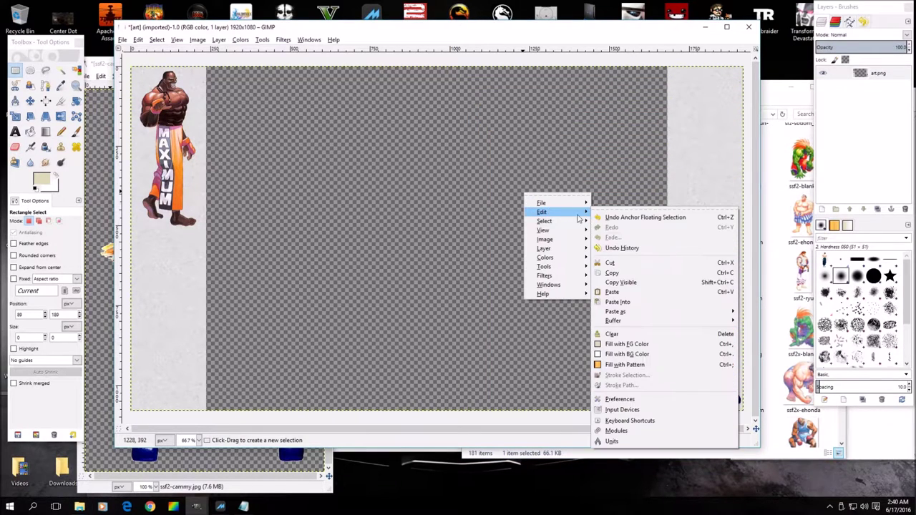
left_click(630, 292)
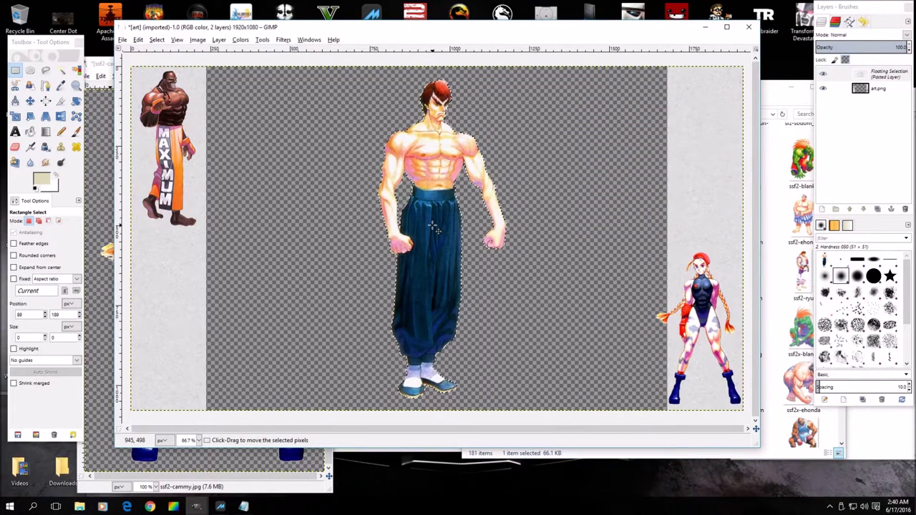
Step: Scale the floating Fei Long layer to 500 px high (238×500)
right_click(434, 228)
left_click(874, 74)
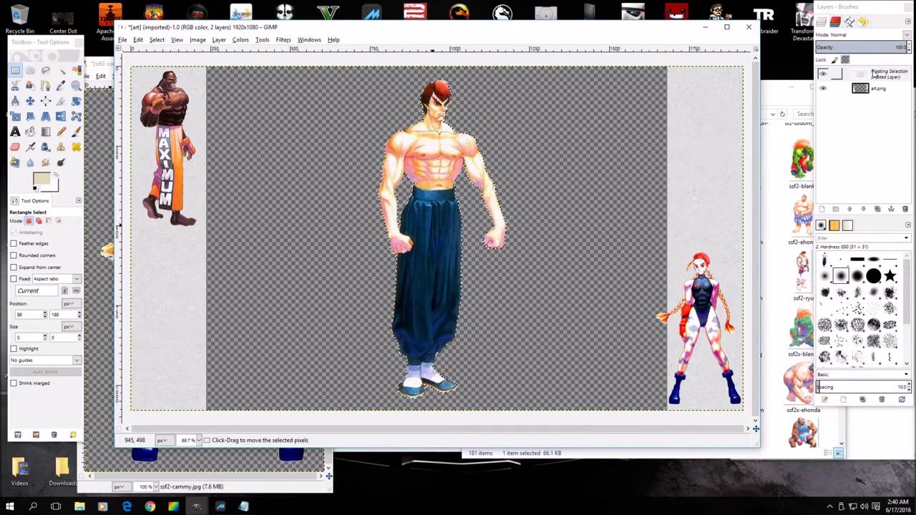
right_click(874, 75)
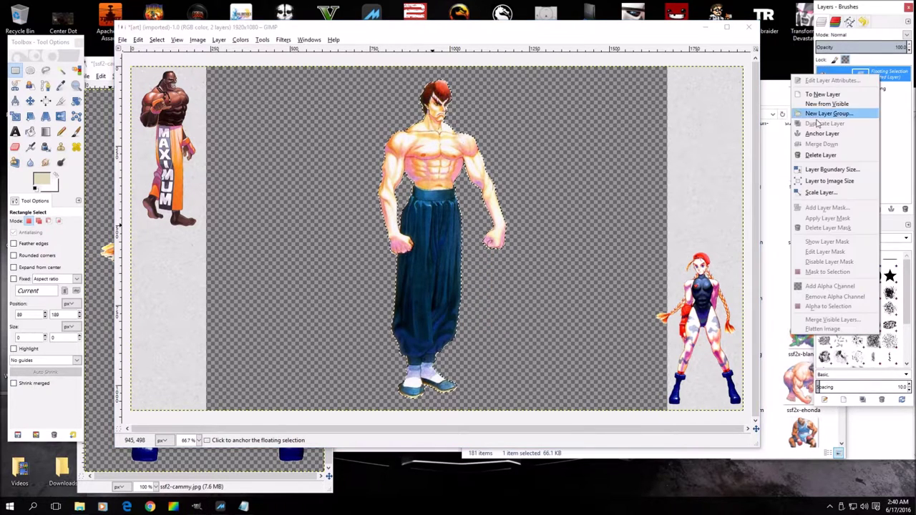
left_click(815, 192)
left_click_drag(782, 194, 753, 194)
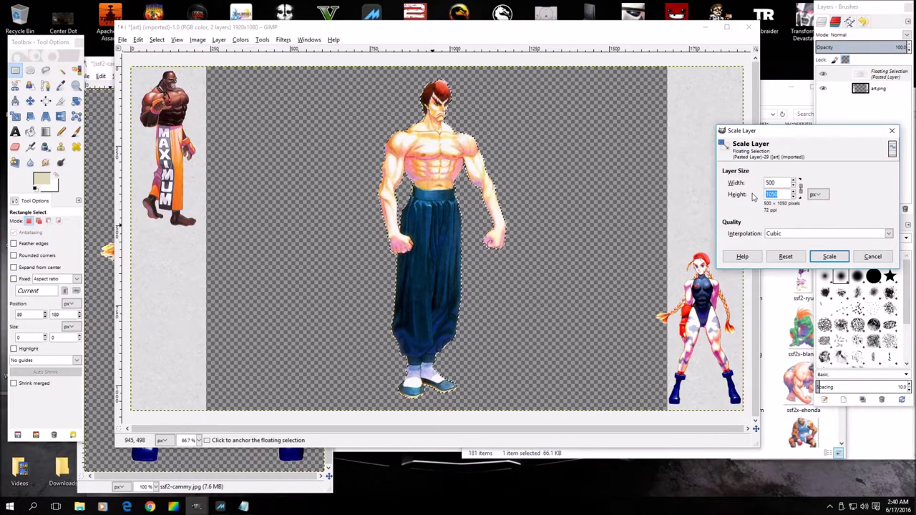
type("500")
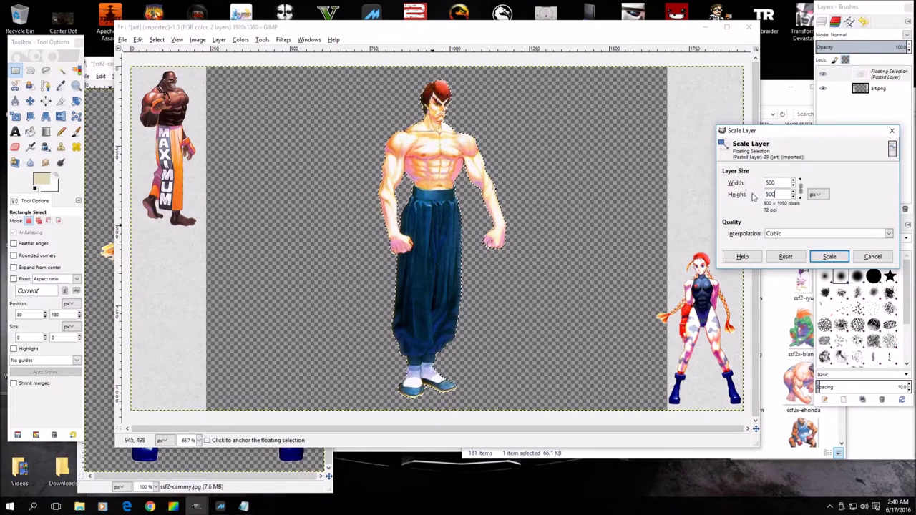
key("Tab")
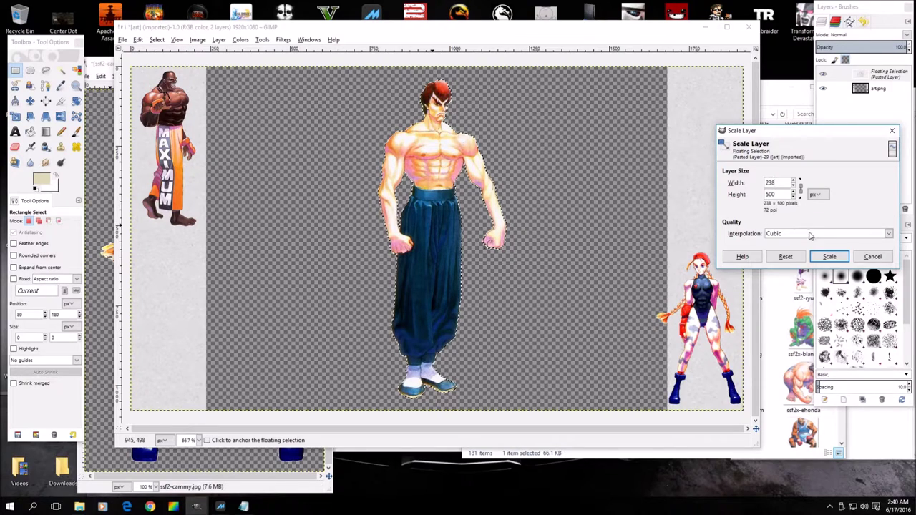
left_click(829, 256)
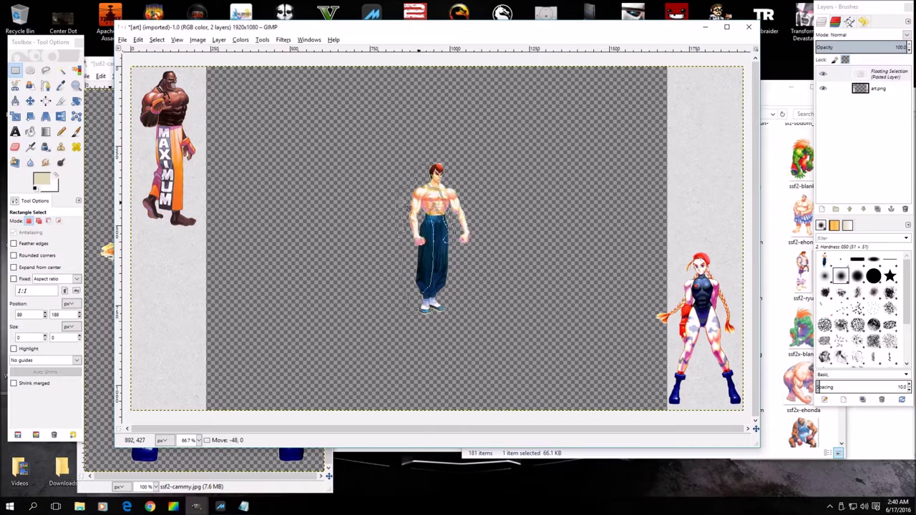
Step: Drag Fei Long above Cammy in the right panel, anchor it, and return to the CAPCOM Art folder
left_click_drag(430, 202, 705, 116)
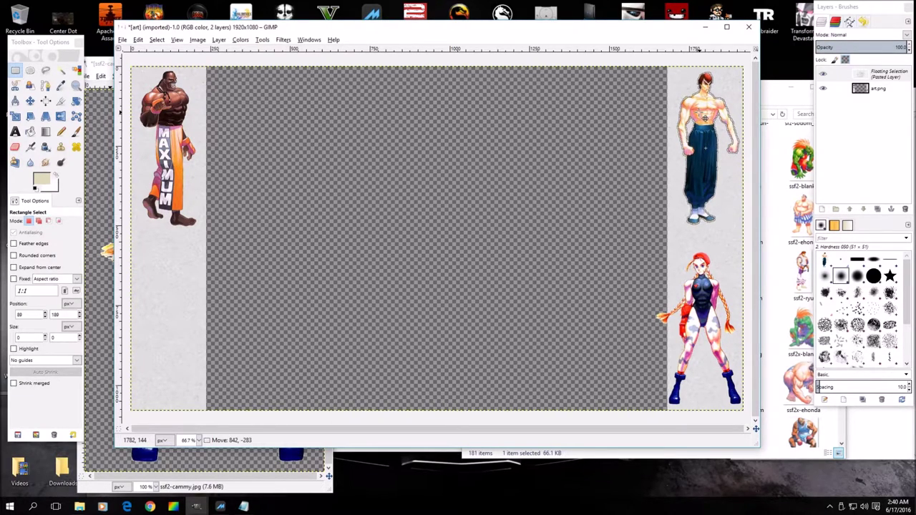
left_click_drag(705, 116, 704, 116)
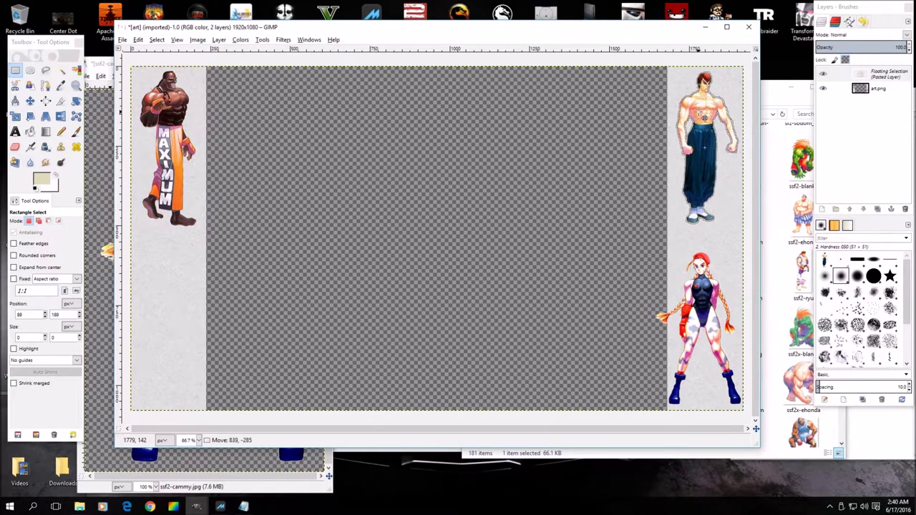
left_click(622, 143)
left_click(774, 104)
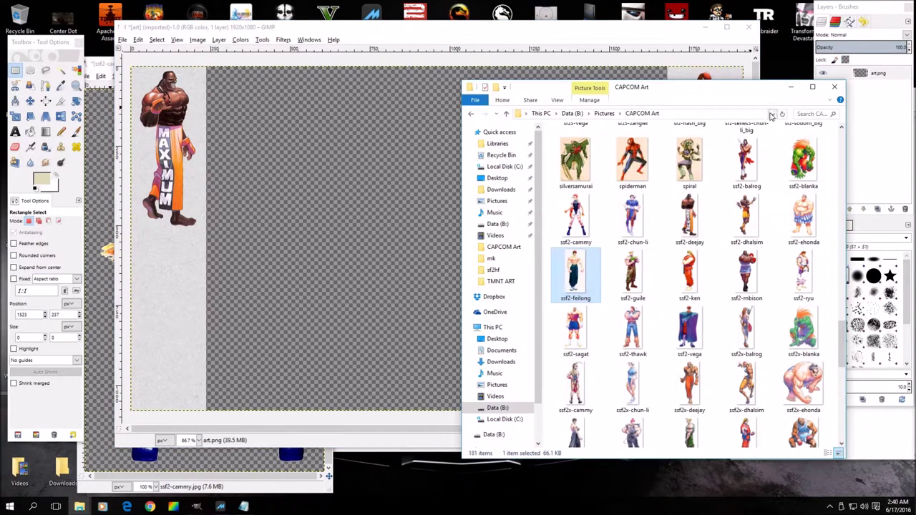
Step: Open ssf2-thawk in GIMP and close the Cammy image without saving
right_click(634, 331)
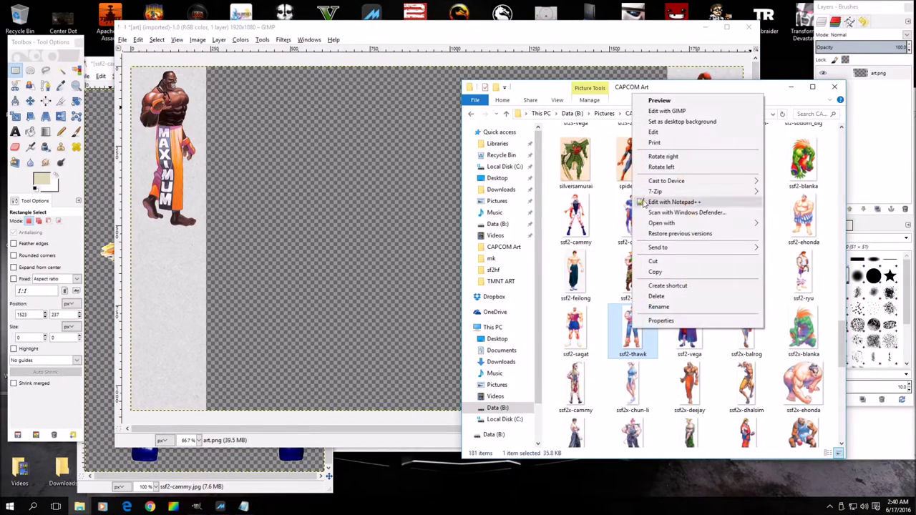
left_click(651, 113)
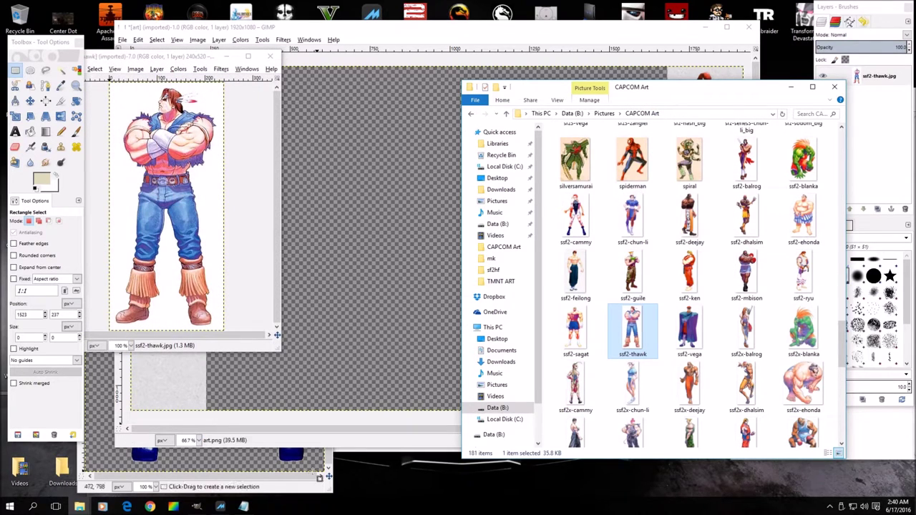
left_click(318, 485)
left_click(322, 63)
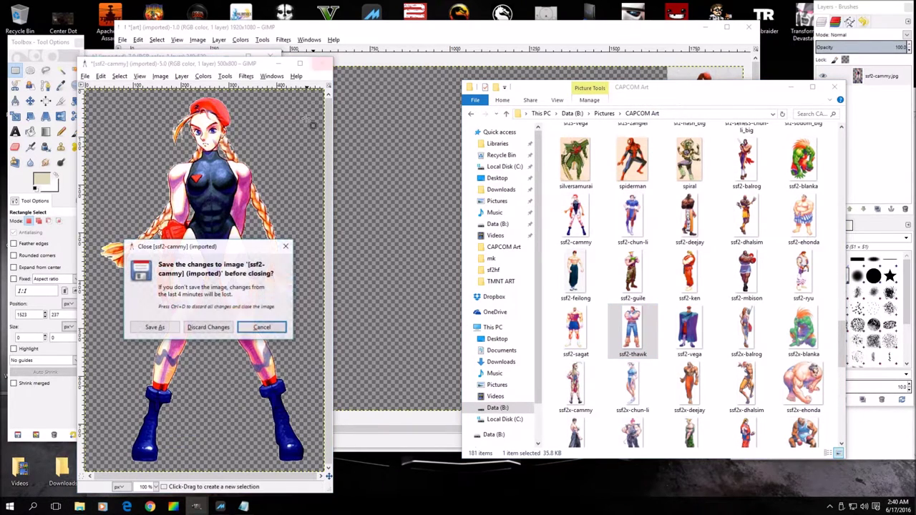
left_click(207, 327)
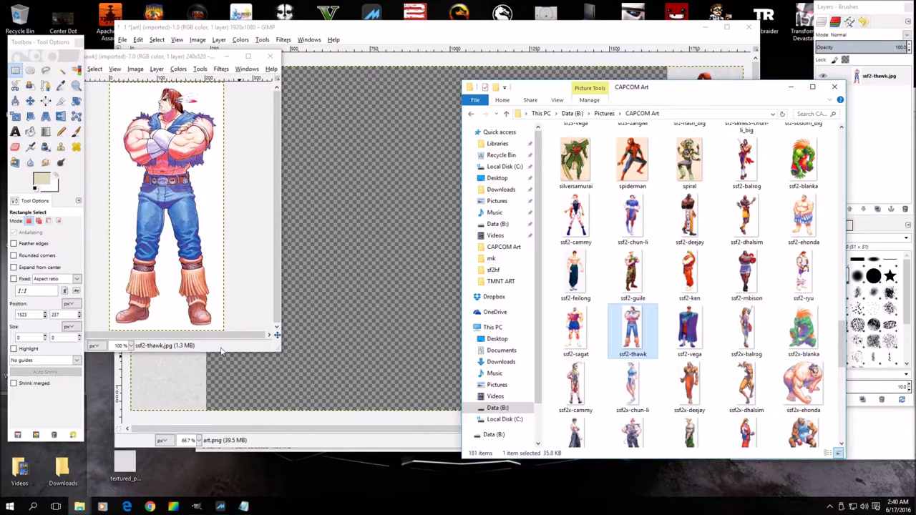
Step: Add an alpha channel to the ssf2-thawk layer
left_click(258, 451)
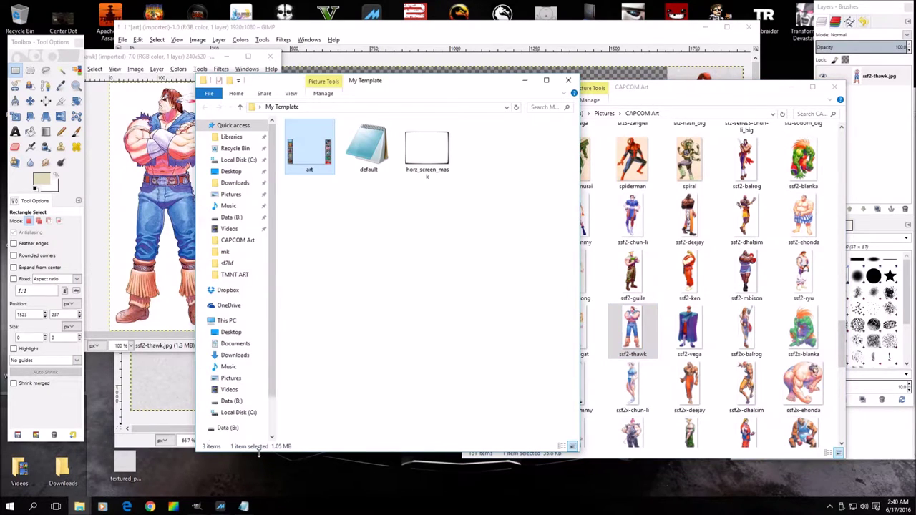
left_click(178, 58)
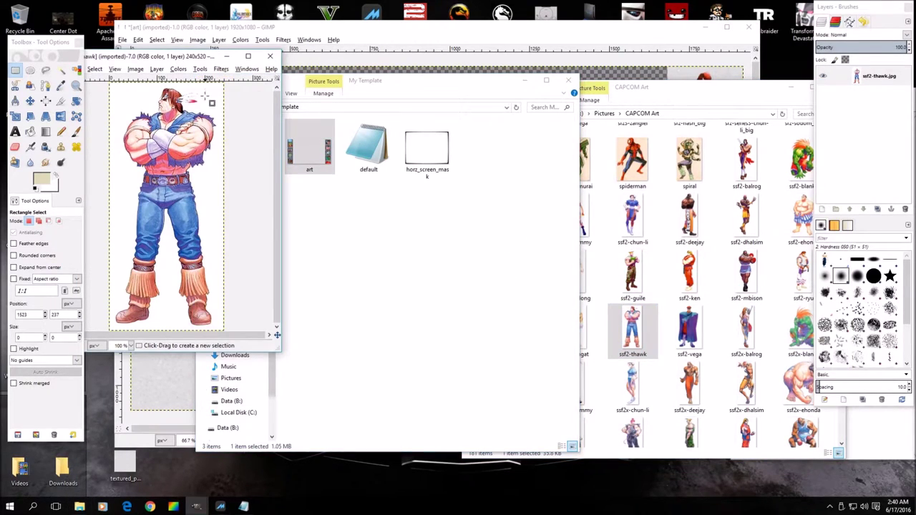
left_click_drag(203, 58, 316, 77)
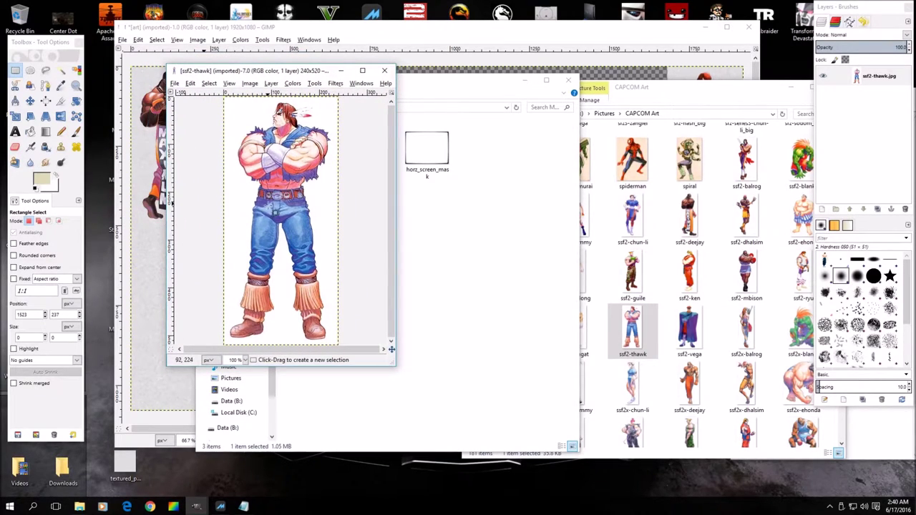
right_click(272, 213)
mouse_move(296, 264)
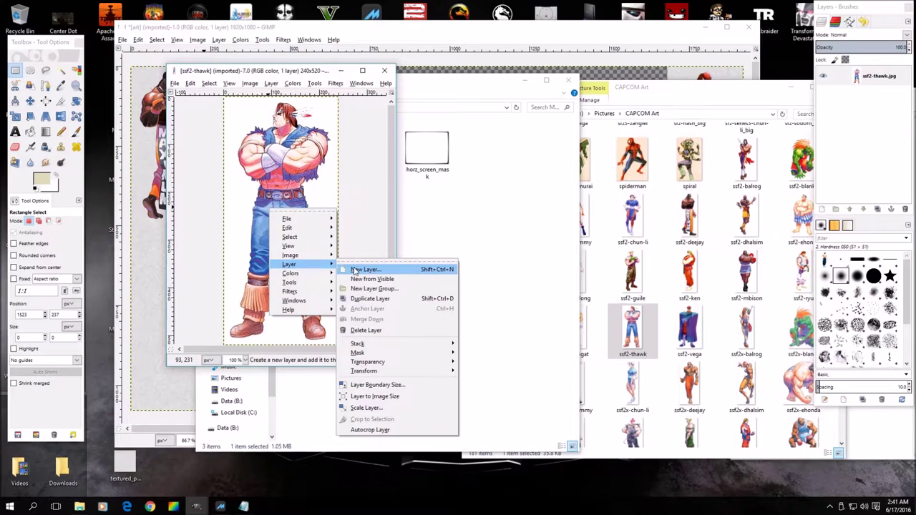
mouse_move(387, 362)
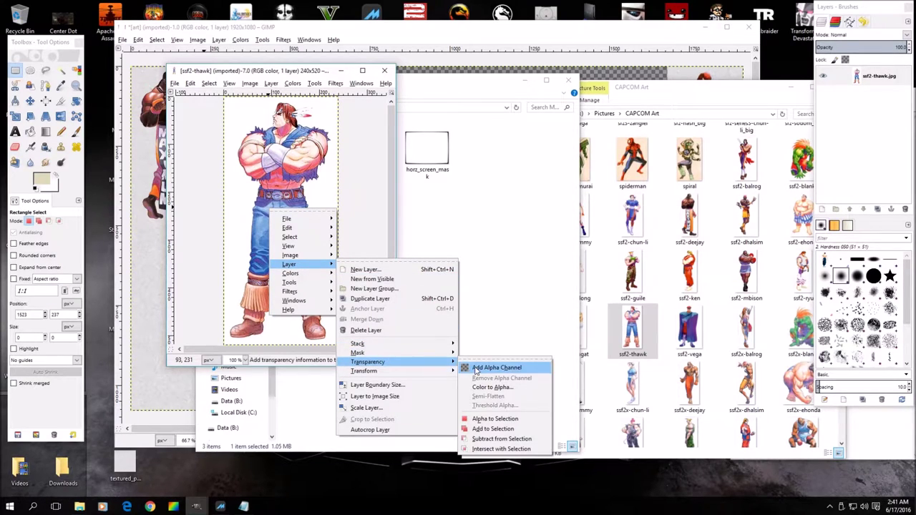
left_click(474, 364)
left_click(60, 69)
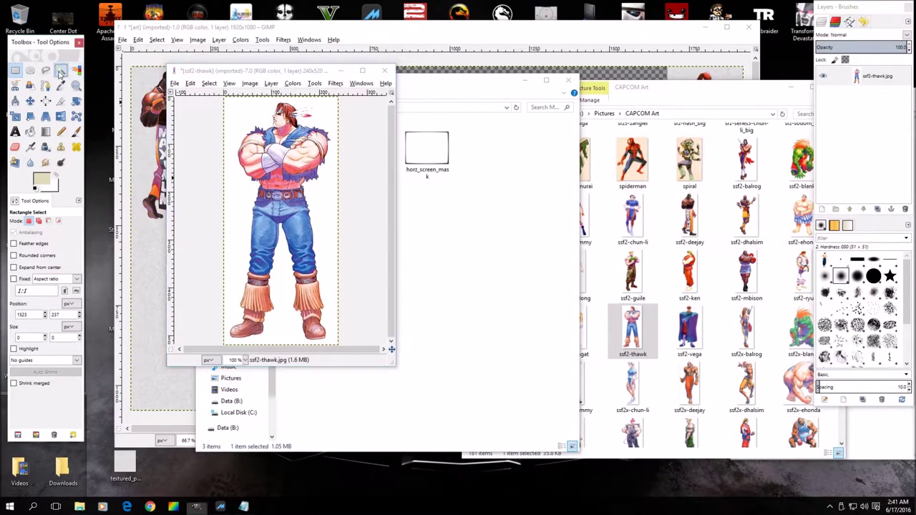
left_click(233, 189)
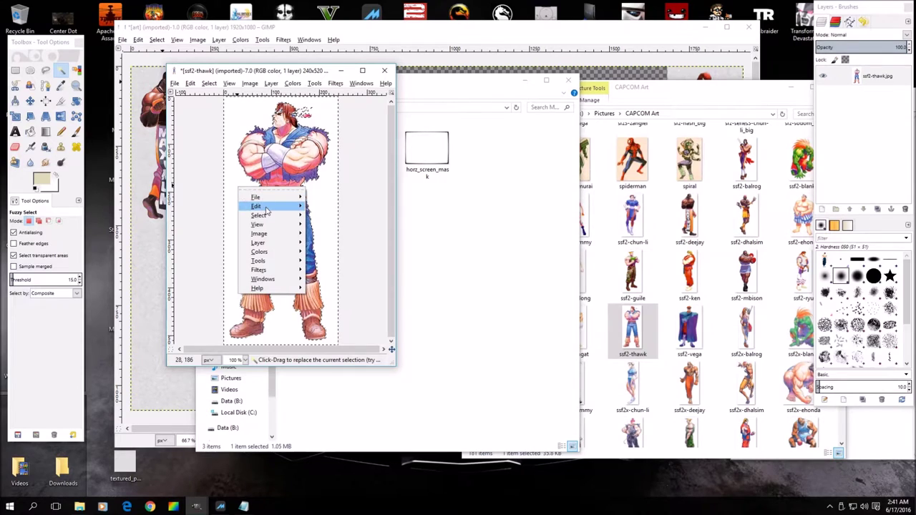
mouse_move(265, 207)
left_click(386, 257)
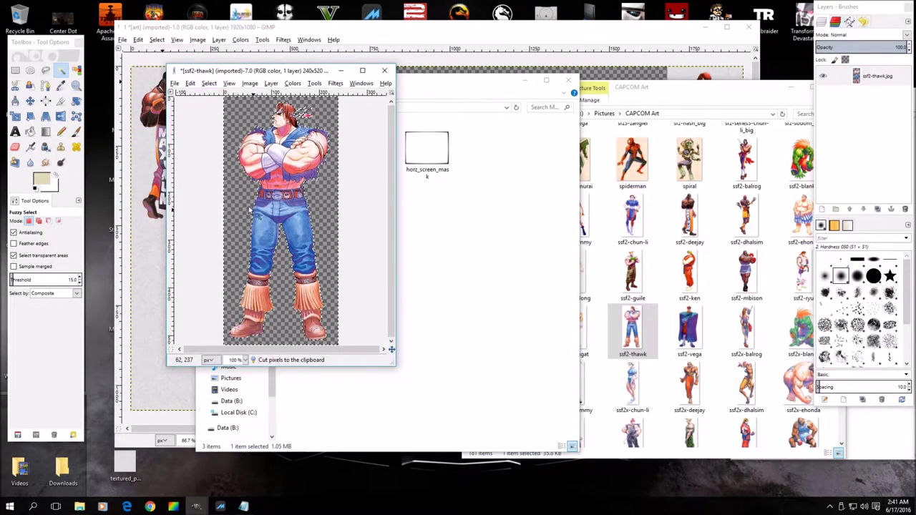
mouse_move(272, 229)
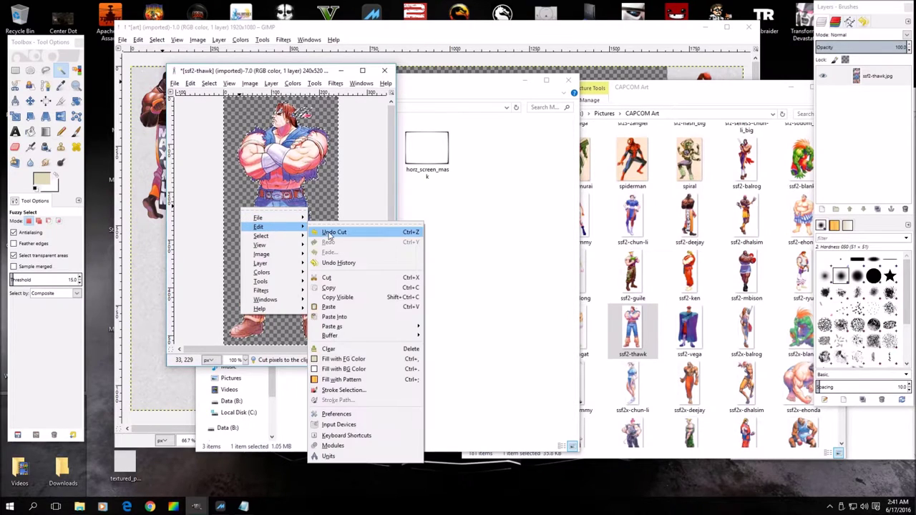
left_click(329, 233)
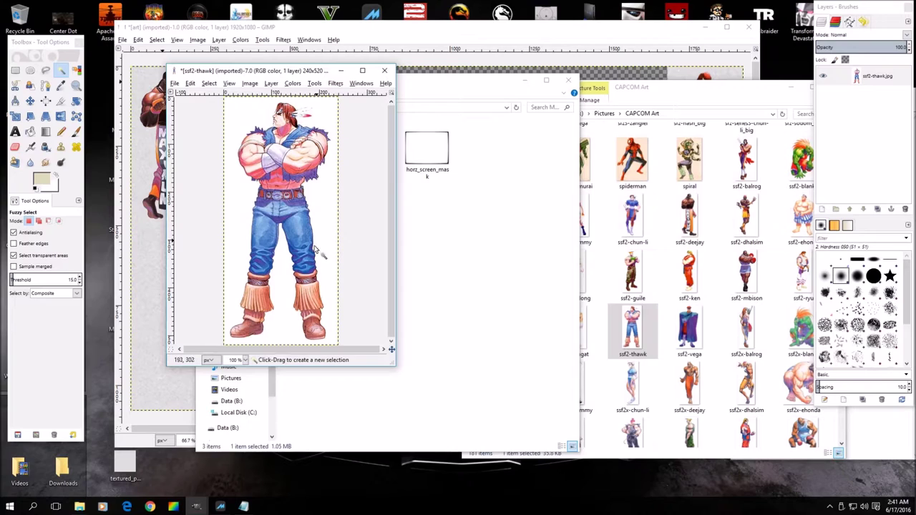
Step: Zoom in to about 550% on T. Hawk's head and headband feather
left_click(245, 361)
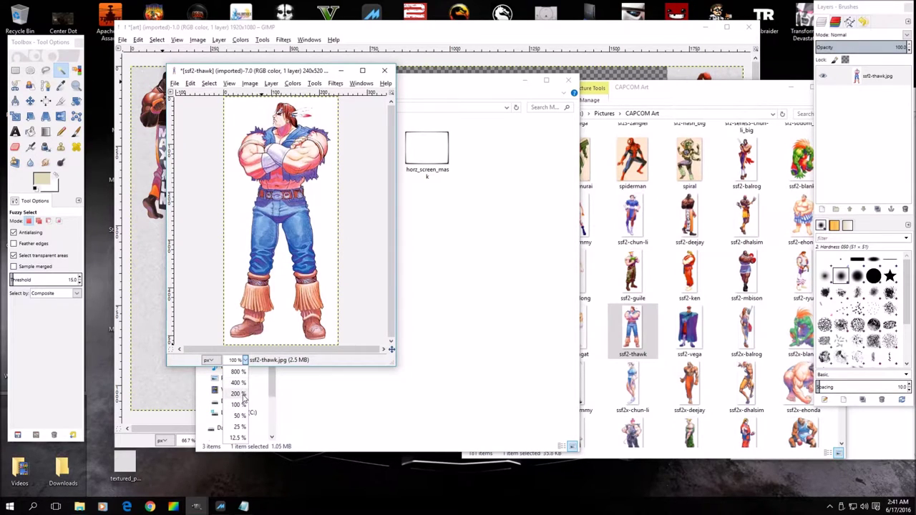
left_click(239, 394)
left_click_drag(388, 259, 398, 144)
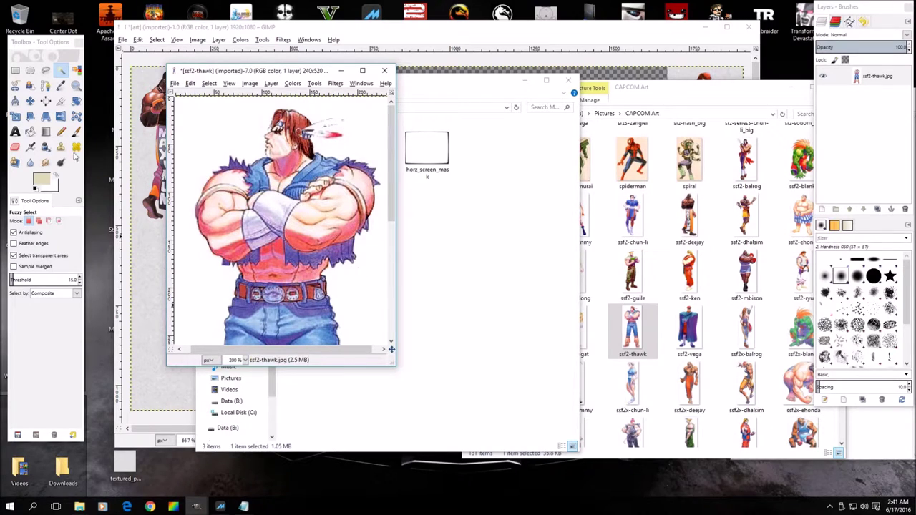
left_click(76, 85)
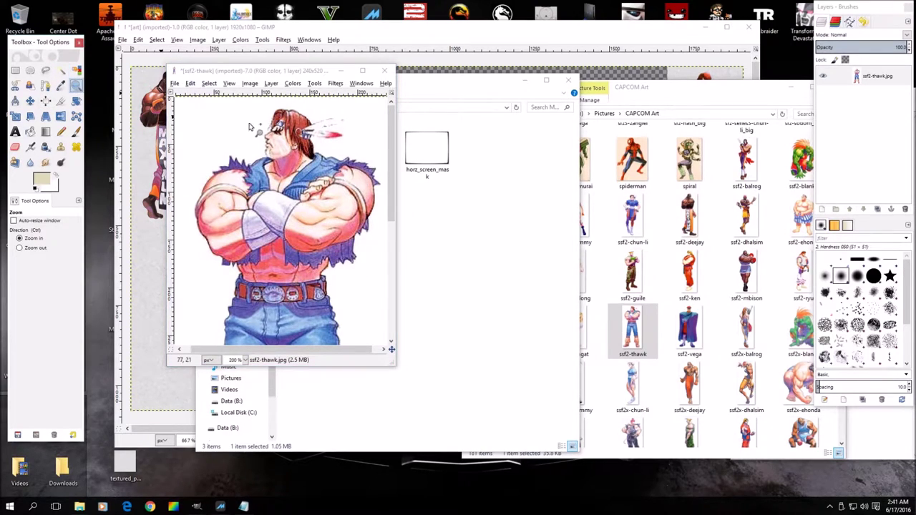
left_click(322, 134)
left_click(323, 132)
left_click(342, 120)
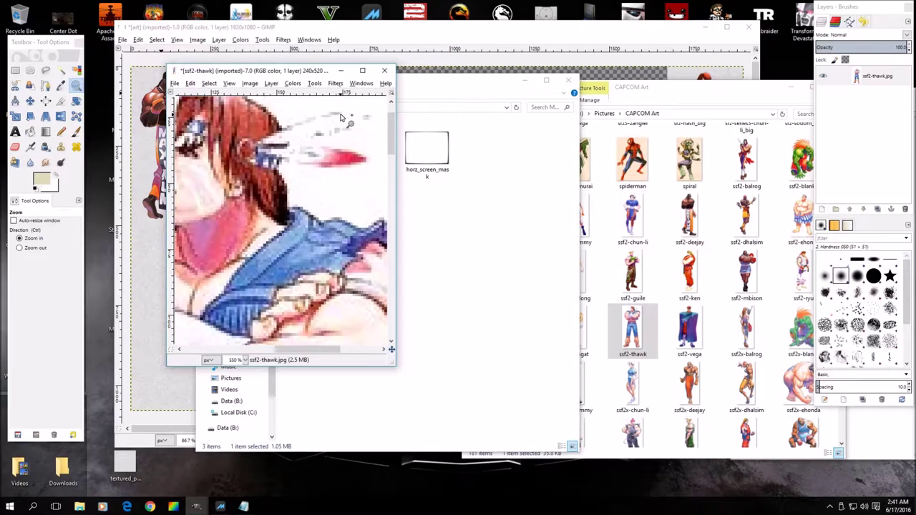
left_click_drag(394, 130, 394, 120)
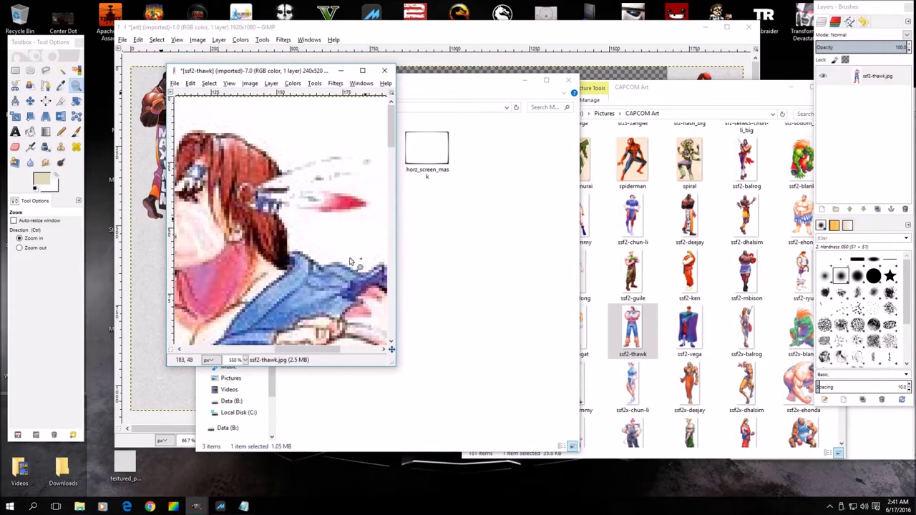
left_click_drag(310, 356, 317, 356)
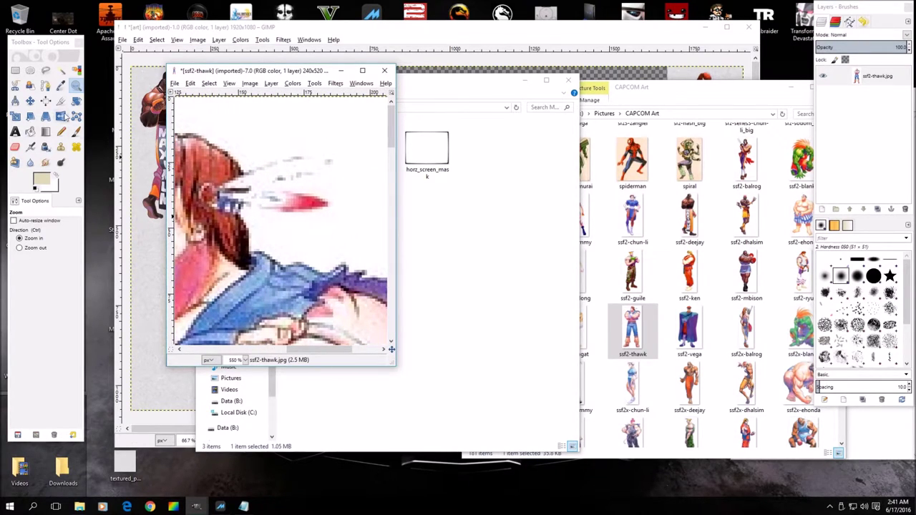
Step: Pick a light grey from the canvas and pencil over stray pixels beside the face
left_click(61, 85)
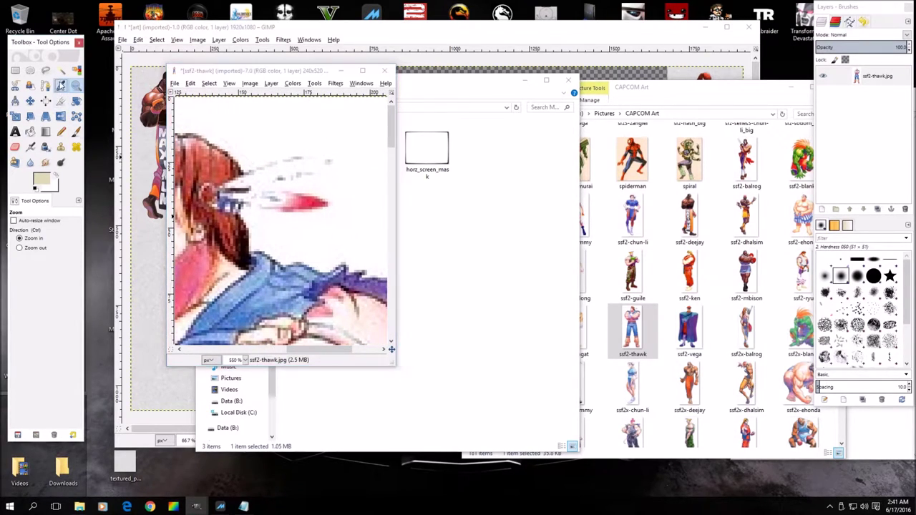
left_click(267, 162)
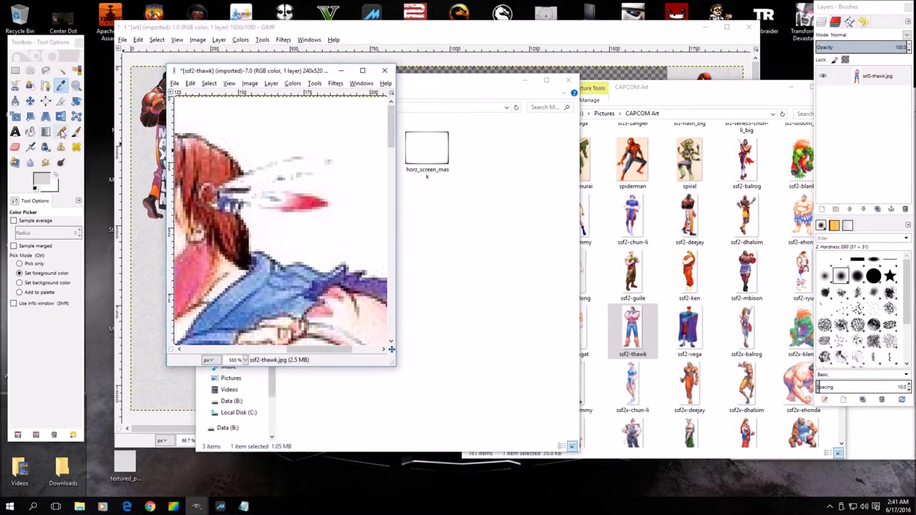
key("n")
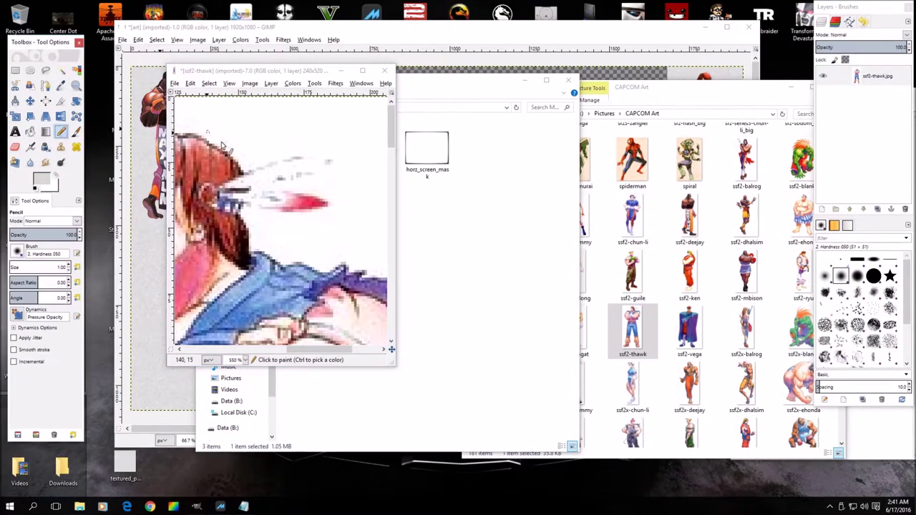
left_click(280, 165)
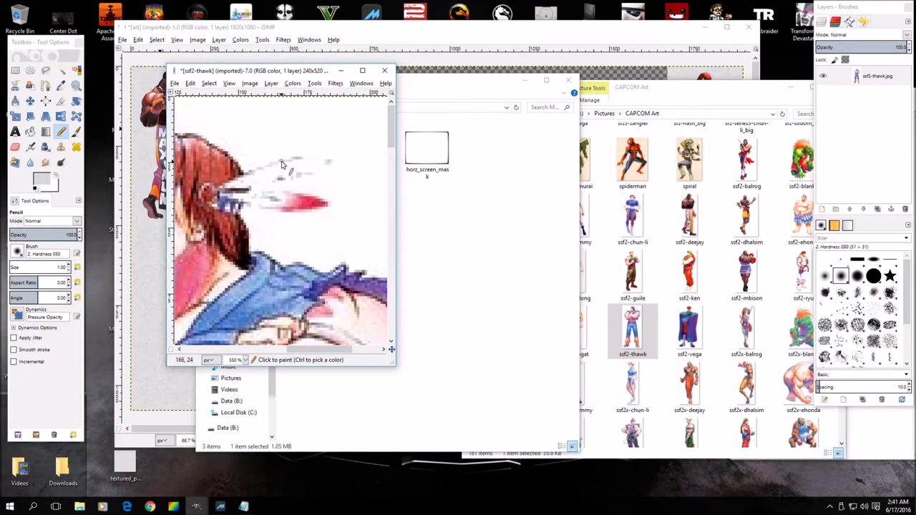
left_click_drag(281, 164, 300, 167)
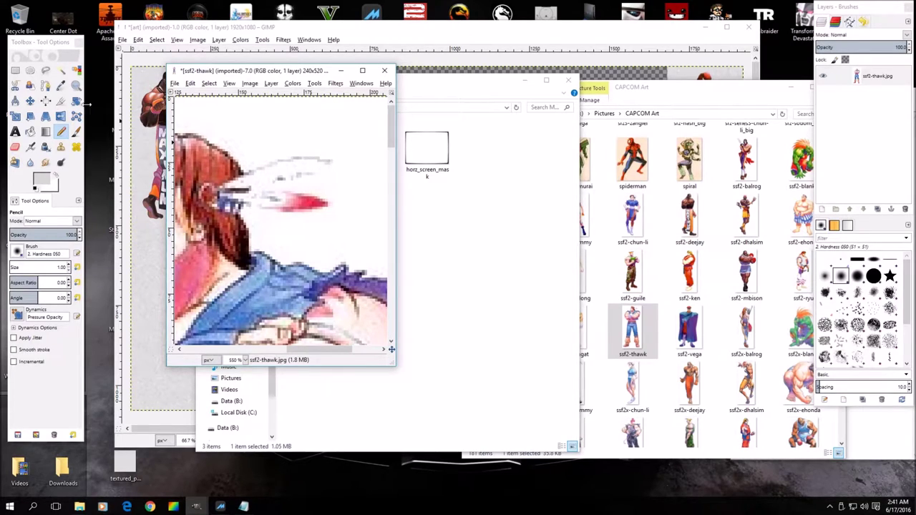
Step: Pick a brighter near-white and pencil out the remaining grey pixels near the face
left_click(61, 86)
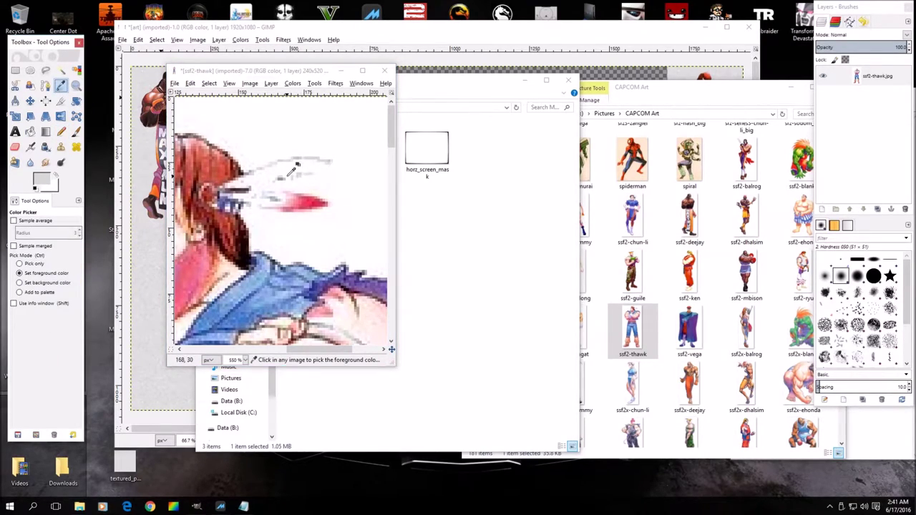
left_click(274, 153)
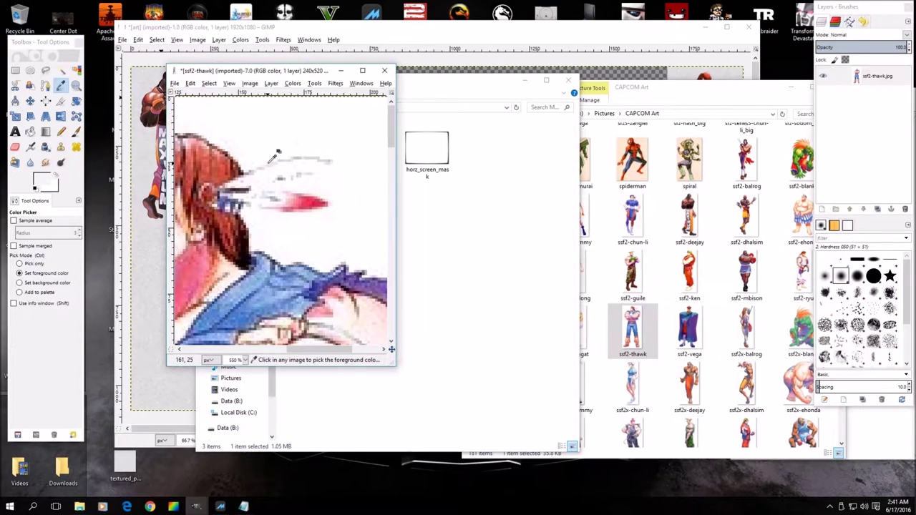
key("n")
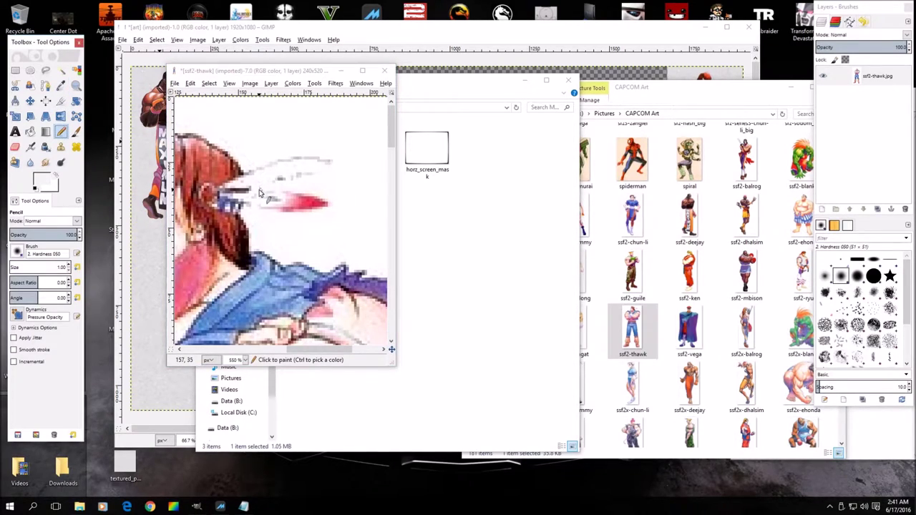
left_click(251, 195)
left_click_drag(257, 192, 274, 185)
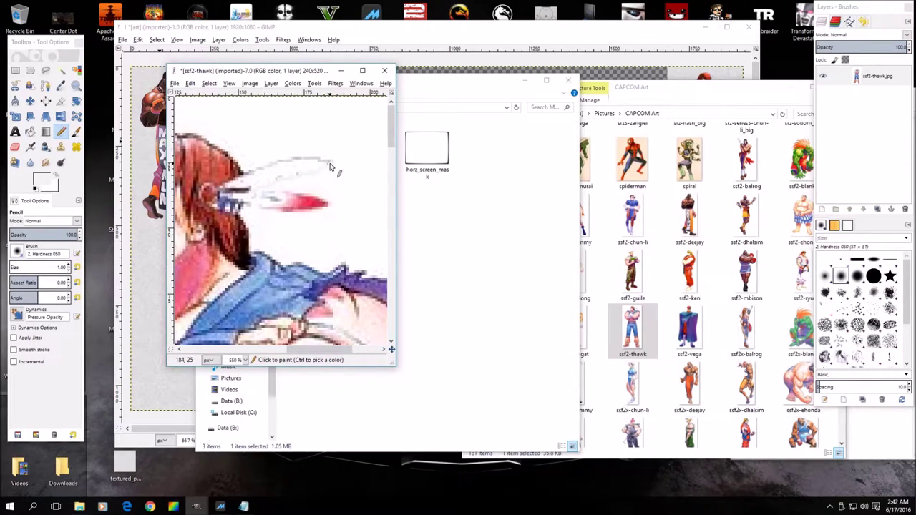
left_click_drag(329, 166, 279, 209)
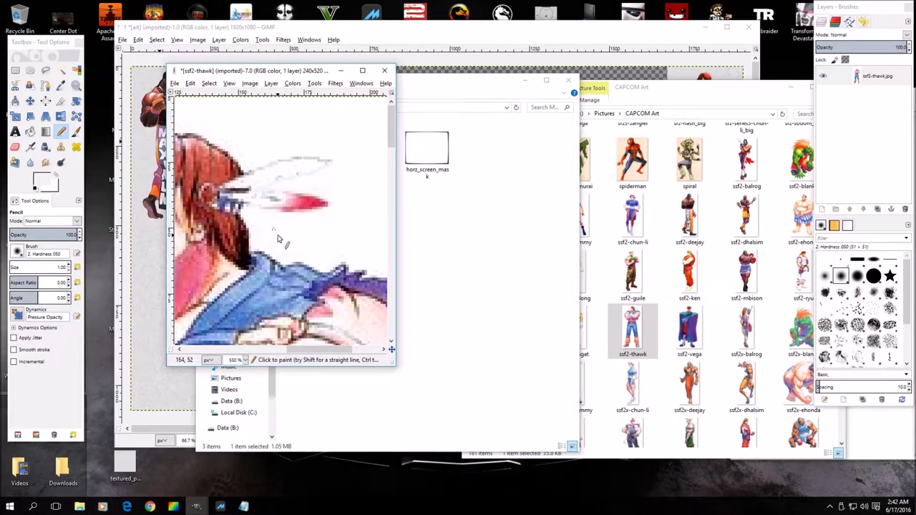
left_click(246, 361)
left_click(236, 424)
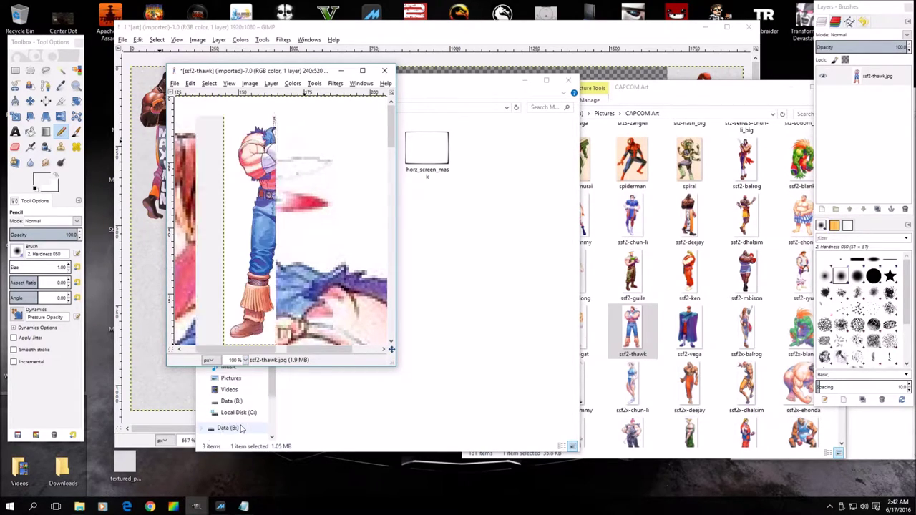
left_click(62, 69)
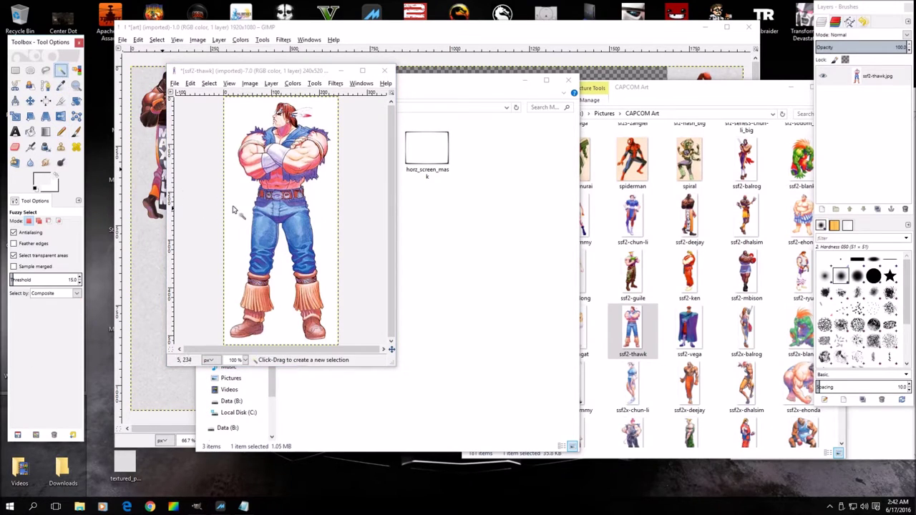
left_click(240, 206)
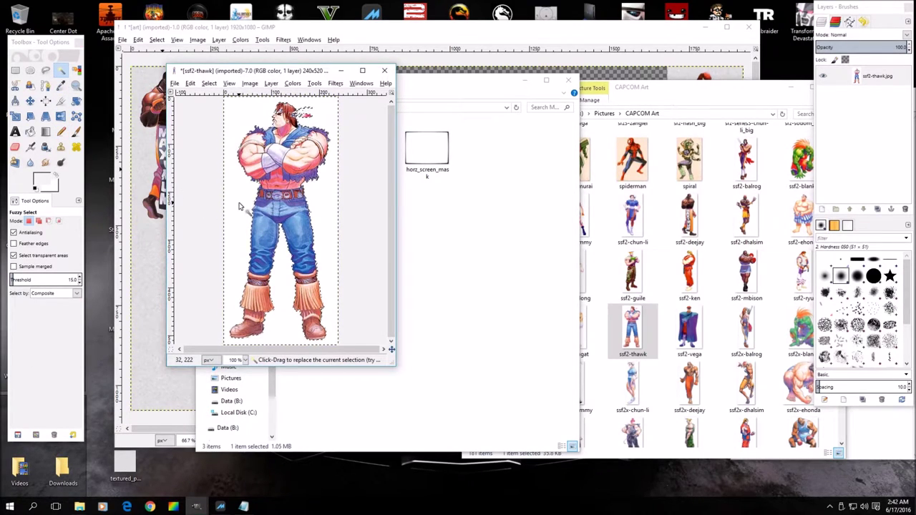
right_click(239, 206)
mouse_move(259, 223)
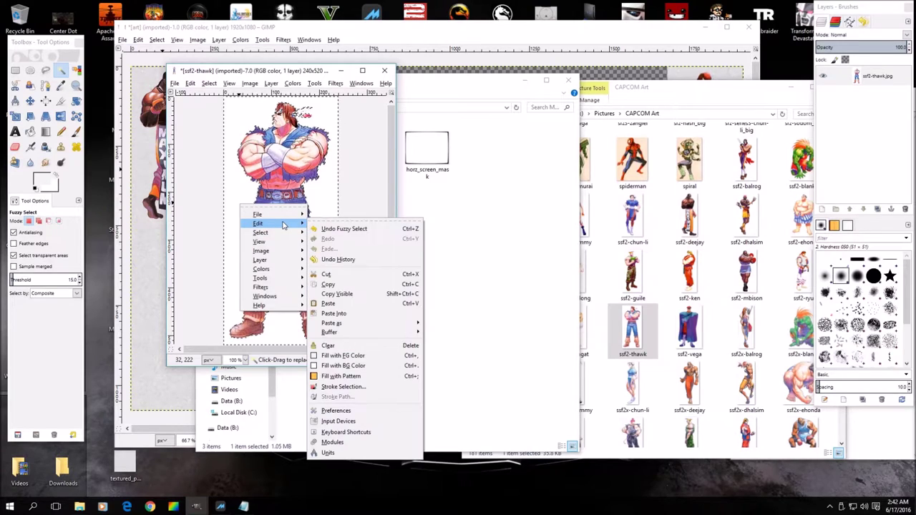
left_click(328, 275)
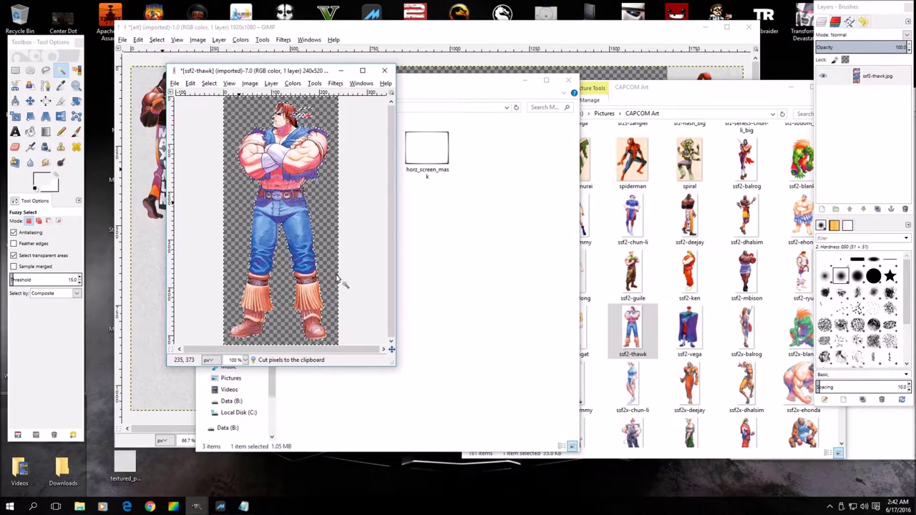
right_click(229, 195)
mouse_move(247, 212)
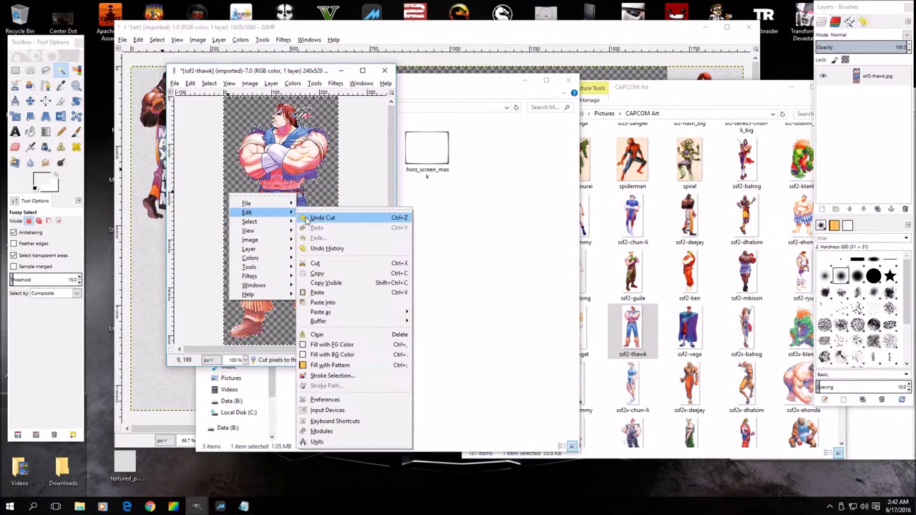
left_click(315, 219)
right_click(238, 210)
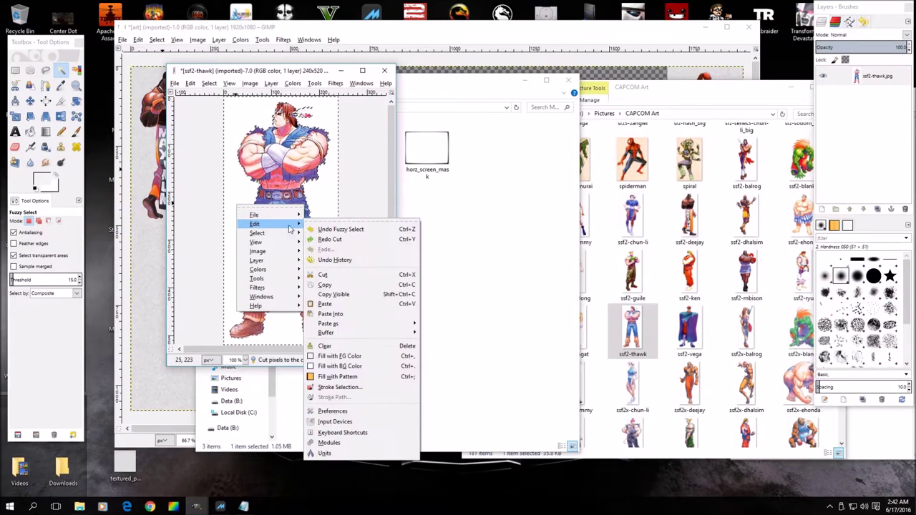
left_click(320, 229)
Step: Zoom in to 800% on T. Hawk's headband feather
left_click(76, 84)
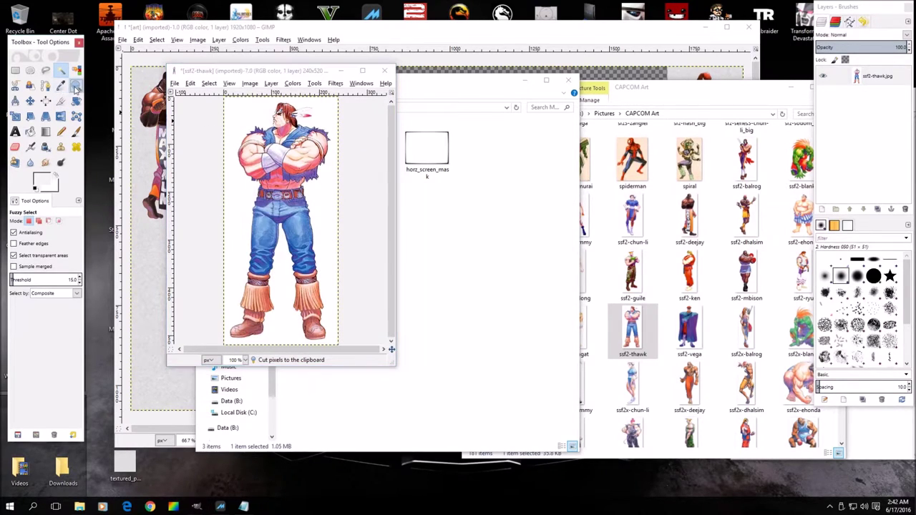
left_click(308, 115)
left_click(308, 113)
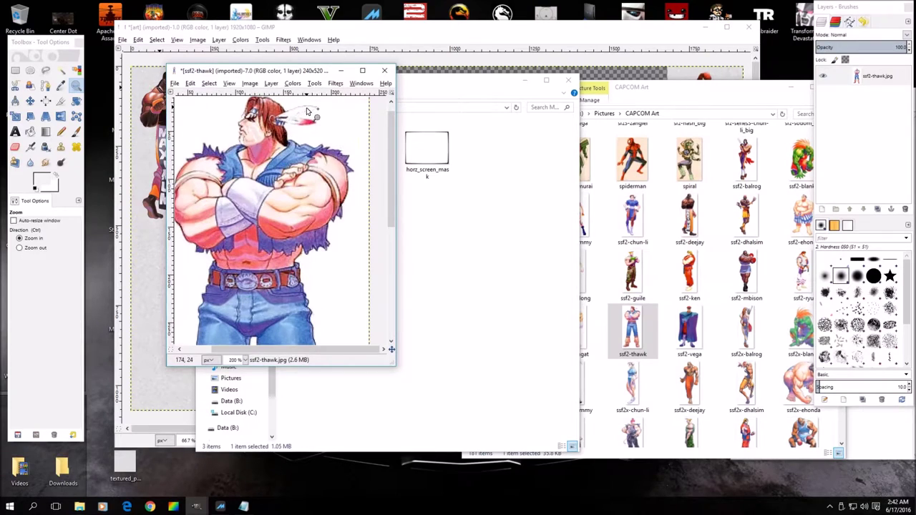
left_click(307, 111)
left_click(307, 112)
left_click(308, 113)
left_click(309, 113)
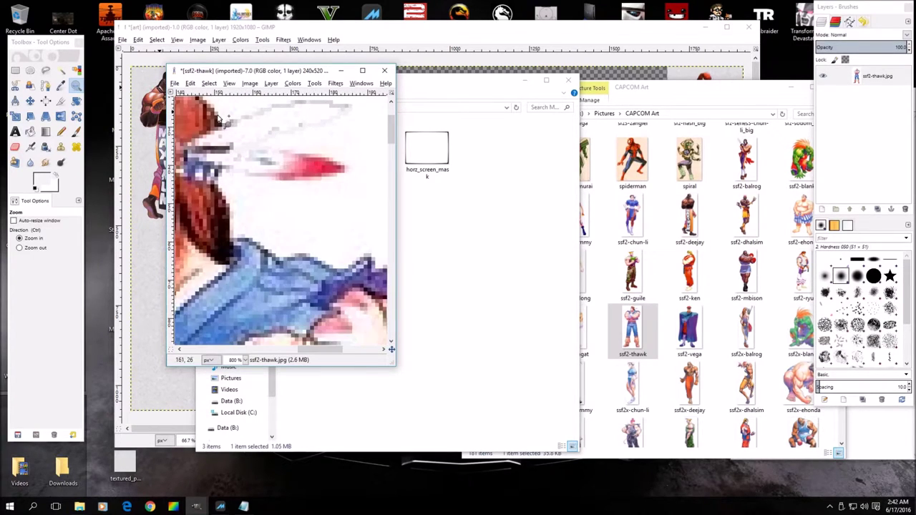
Step: Pencil a light grey stroke over the stray pixels along the headdress edge
left_click(60, 85)
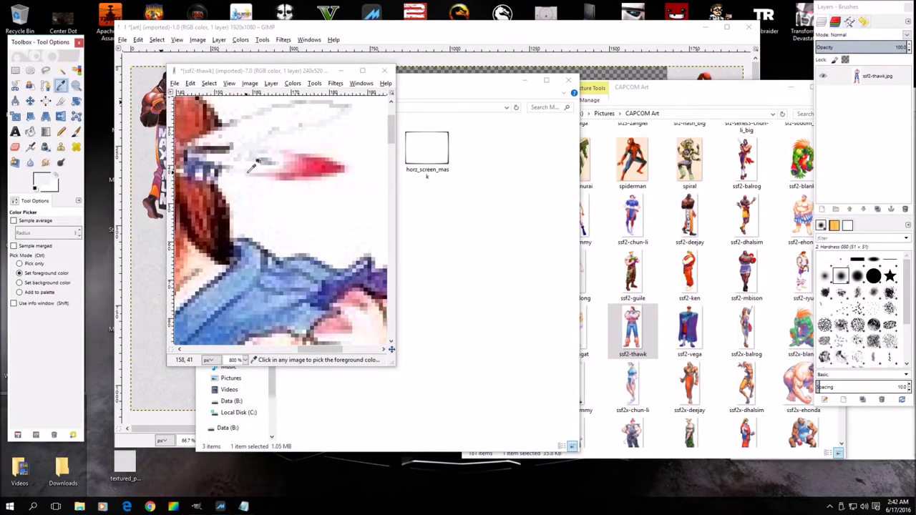
left_click(247, 162)
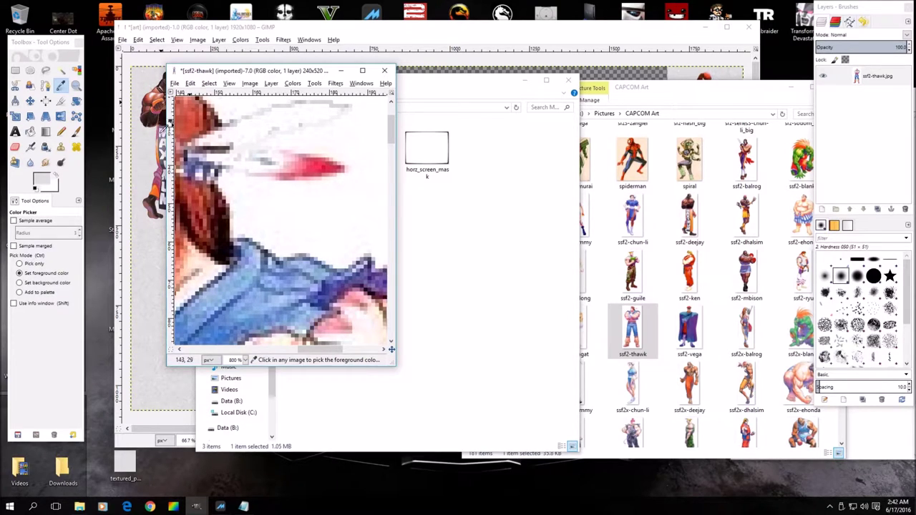
left_click(61, 131)
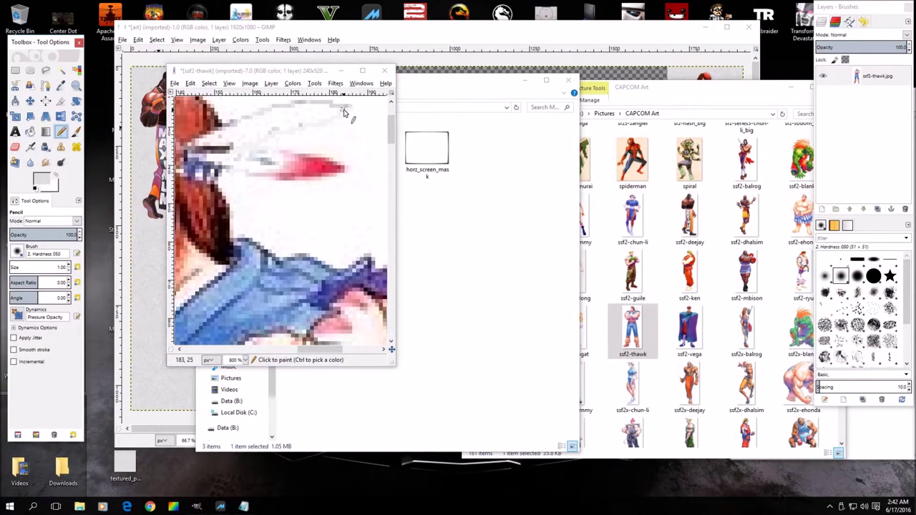
left_click_drag(344, 113, 241, 152)
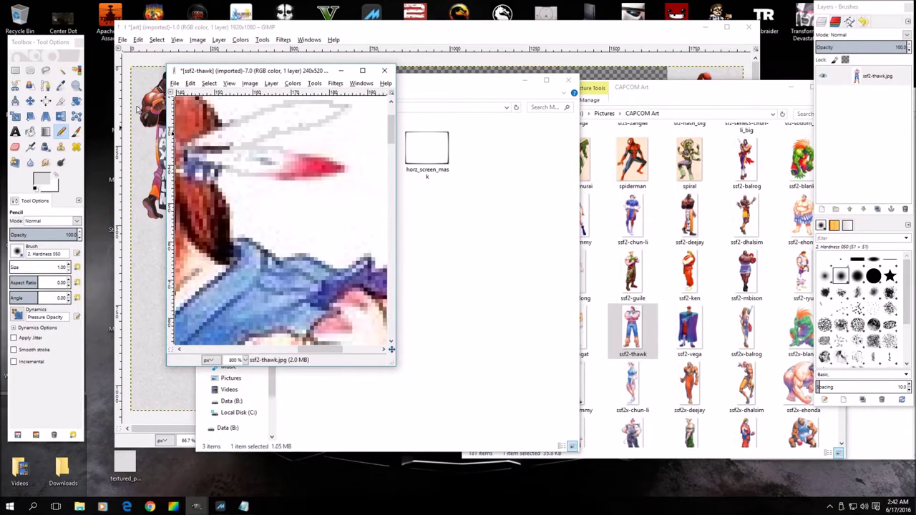
Step: Set the view back to 100% and switch to Fuzzy Select
left_click(244, 360)
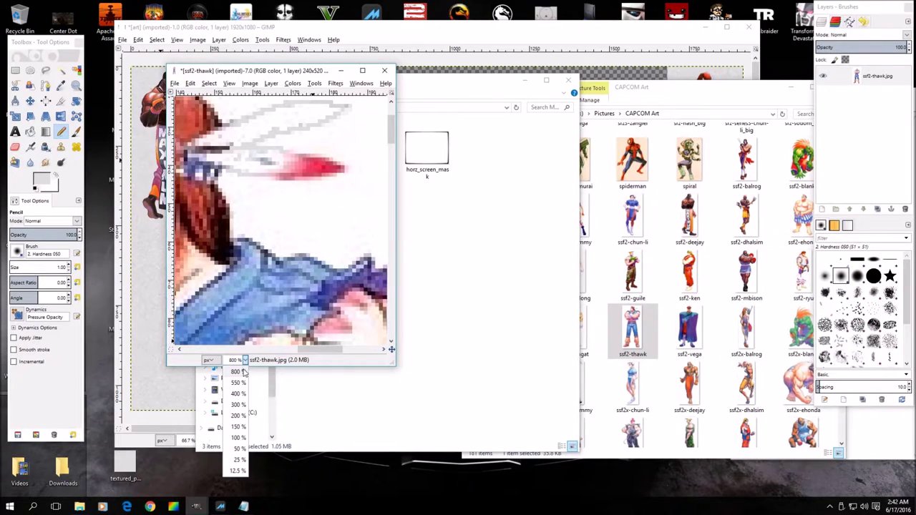
left_click(236, 438)
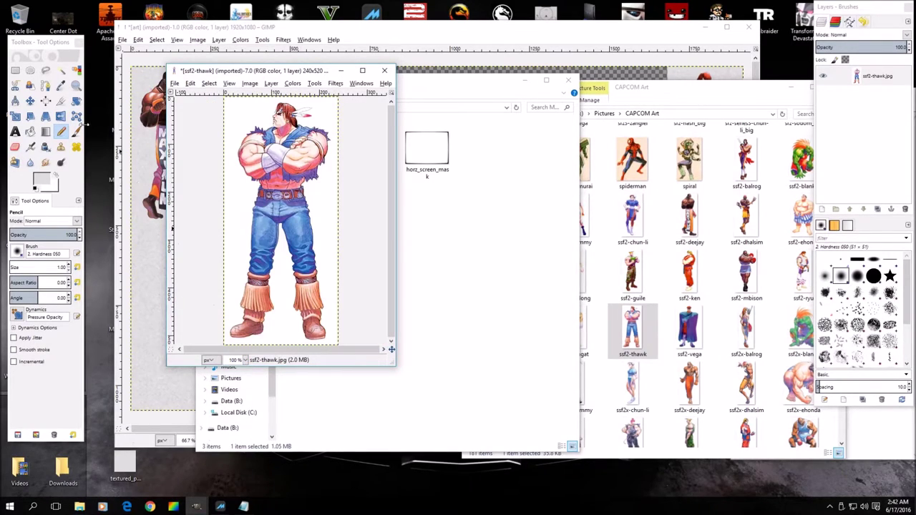
left_click(61, 70)
Step: Select the sprite's white background and cut it away to transparency
left_click(240, 204)
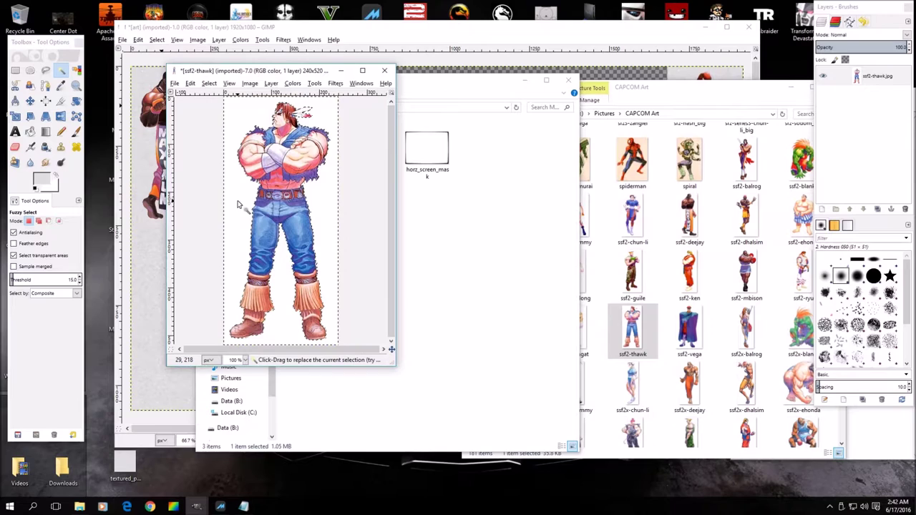
right_click(236, 204)
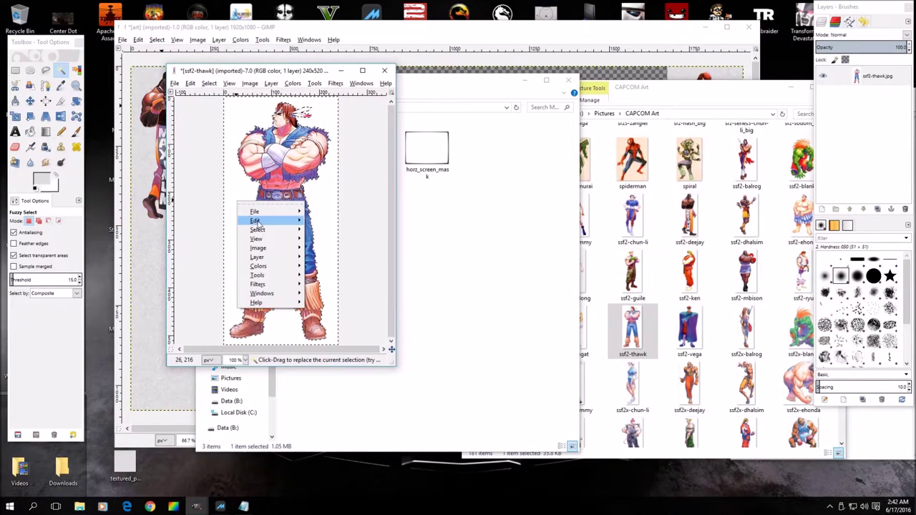
mouse_move(255, 221)
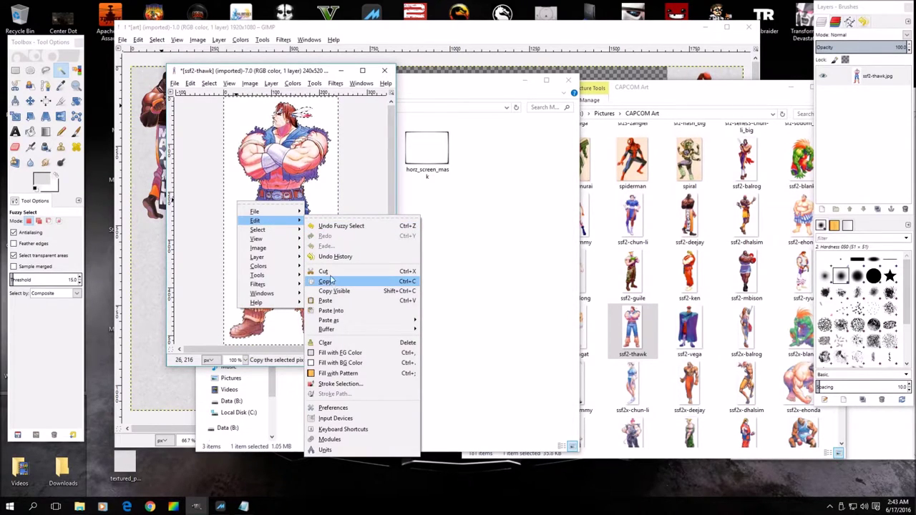
left_click(329, 272)
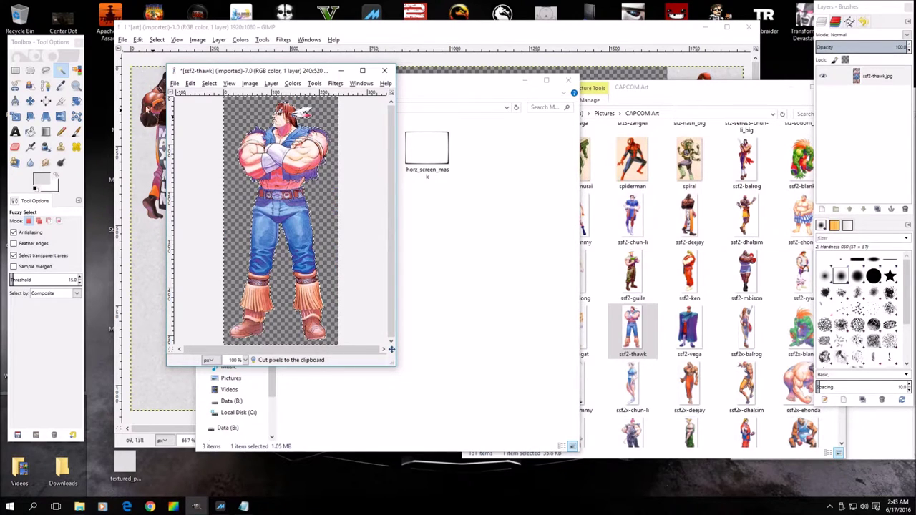
Step: Clear the selection and copy the whole T. Hawk sprite to the clipboard
left_click(15, 69)
left_click(204, 160)
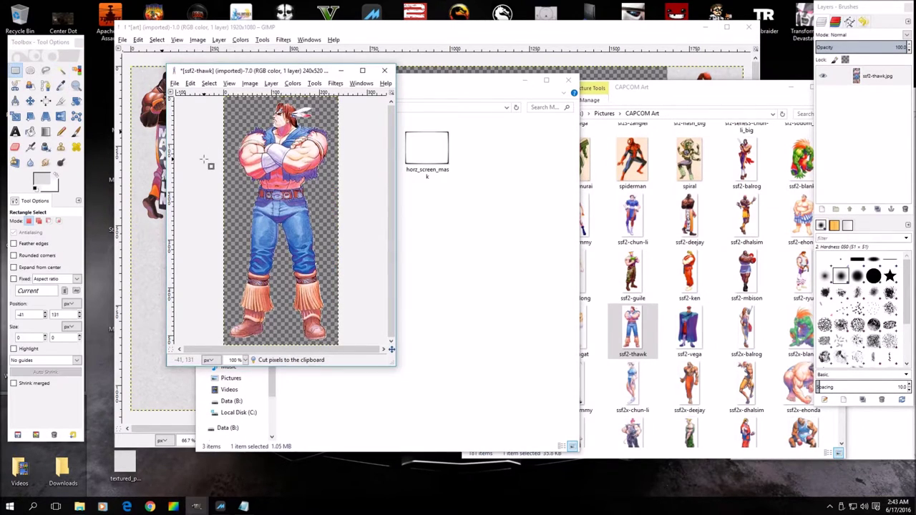
left_click(190, 83)
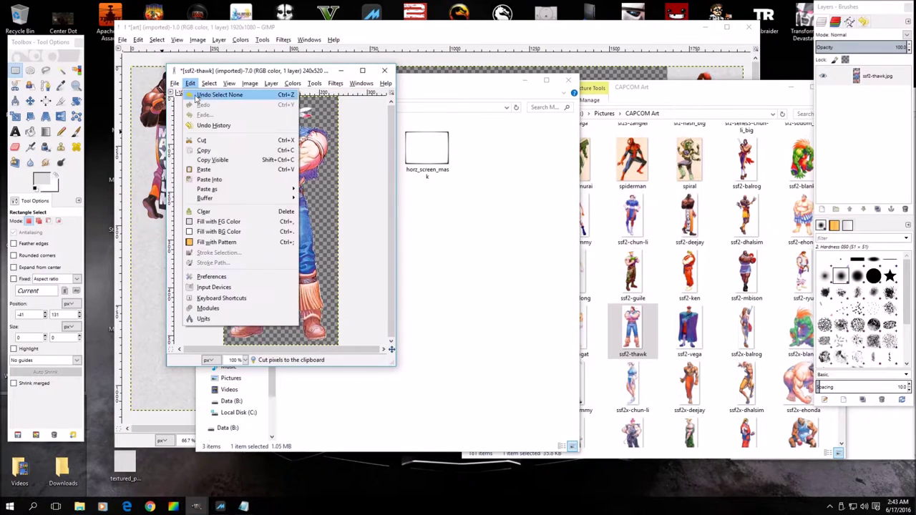
left_click(203, 151)
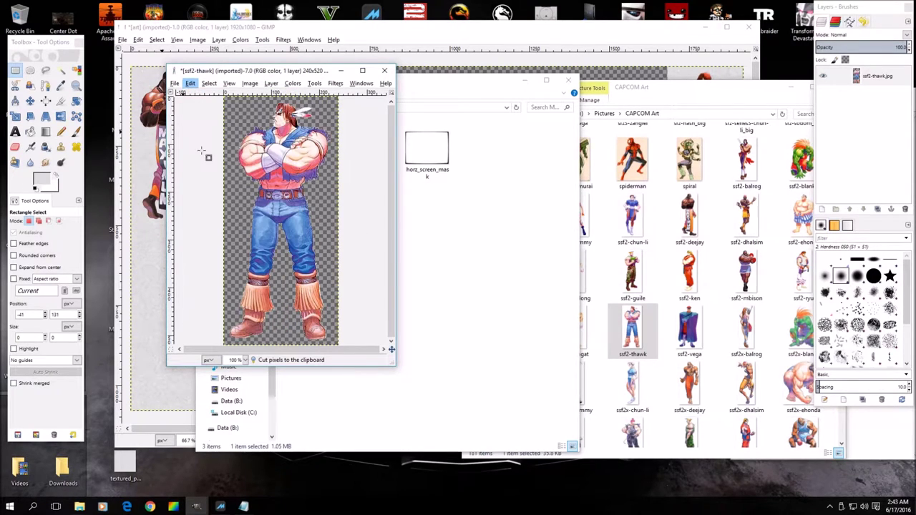
left_click(522, 32)
Step: Paste the T. Hawk sprite into the art bezel and move it to the lower-left strip
right_click(374, 222)
mouse_move(408, 243)
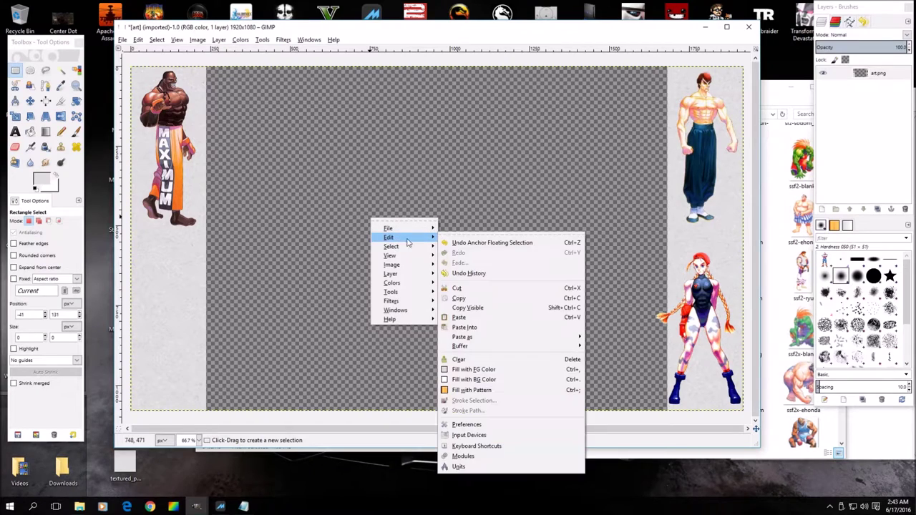
left_click(469, 318)
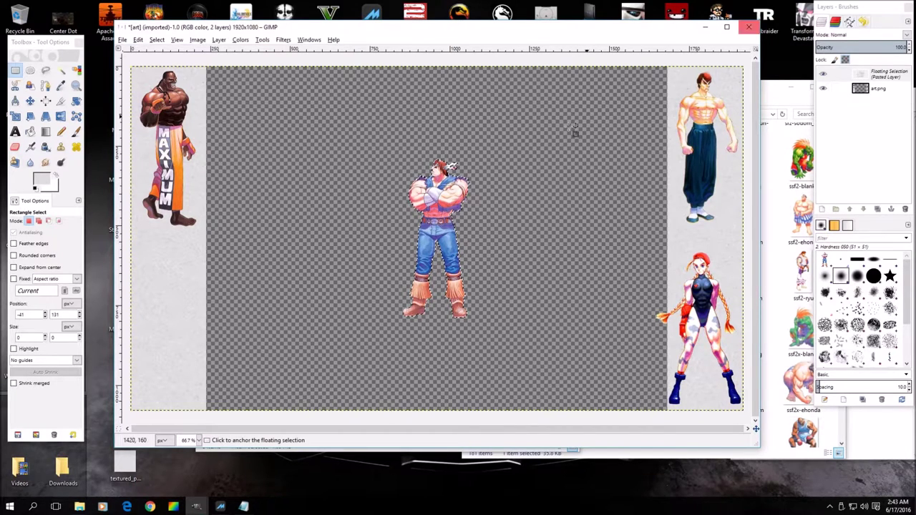
left_click_drag(433, 213, 154, 305)
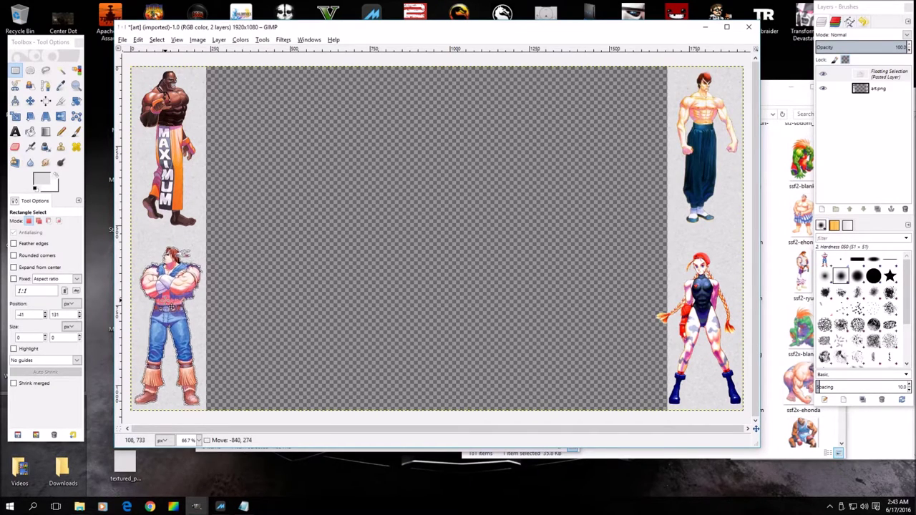
left_click_drag(166, 300, 164, 300)
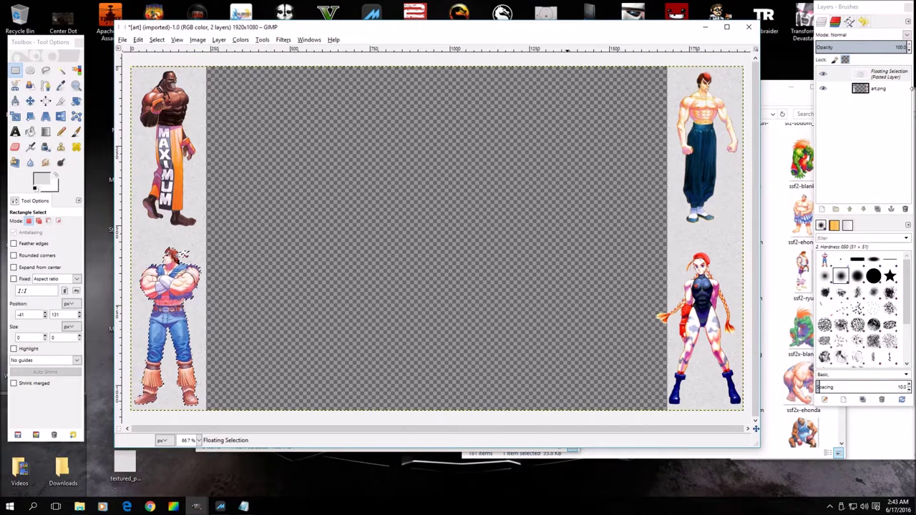
Step: Scale the pasted layer slightly taller, nudge it into place and anchor it onto art.png
right_click(879, 78)
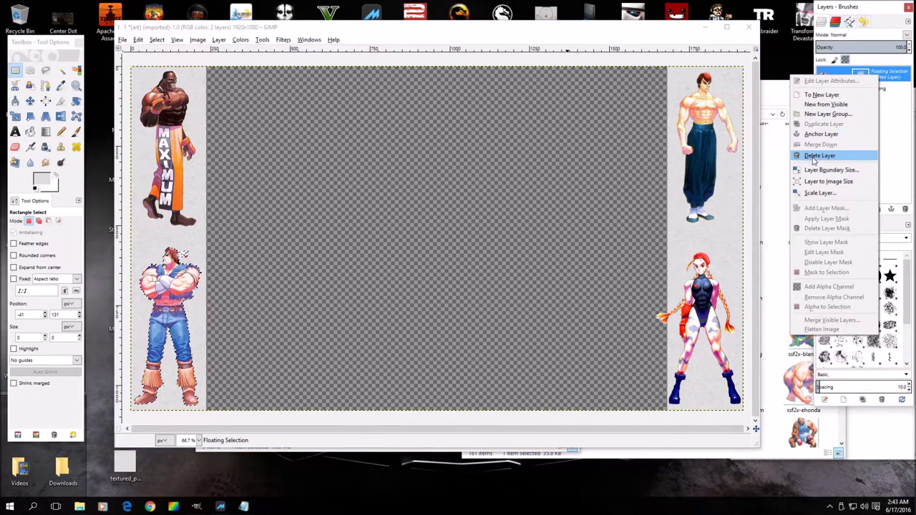
left_click(808, 196)
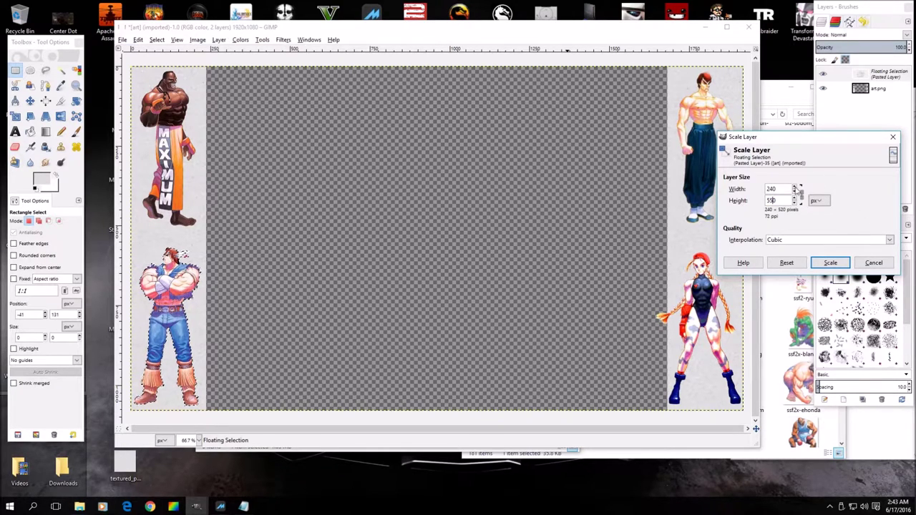
left_click(830, 262)
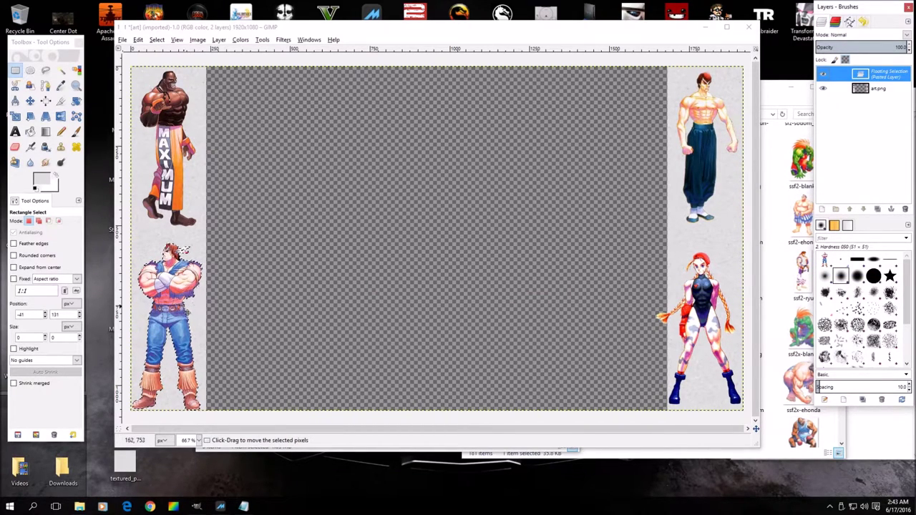
left_click_drag(168, 303, 170, 300)
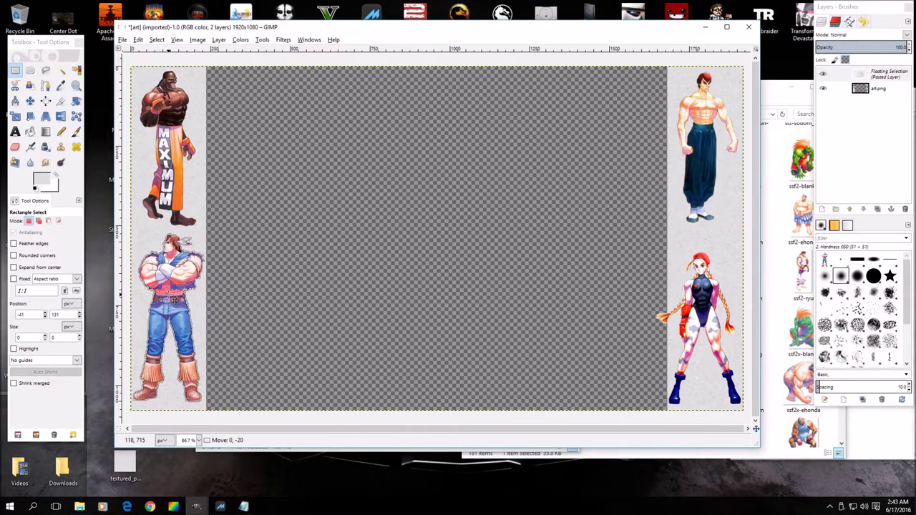
left_click_drag(169, 294, 168, 295)
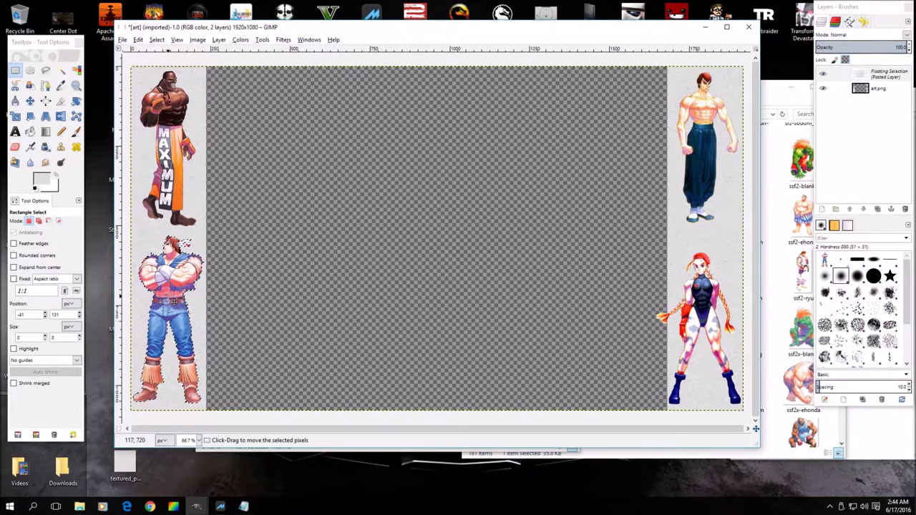
left_click(284, 273)
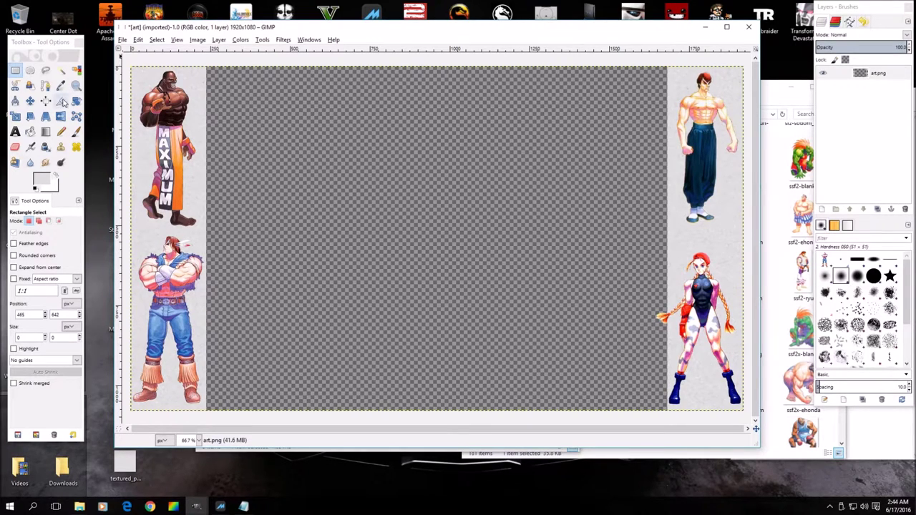
Step: Set up the Paintbrush with the 1. Pixel brush at size 7
left_click(75, 133)
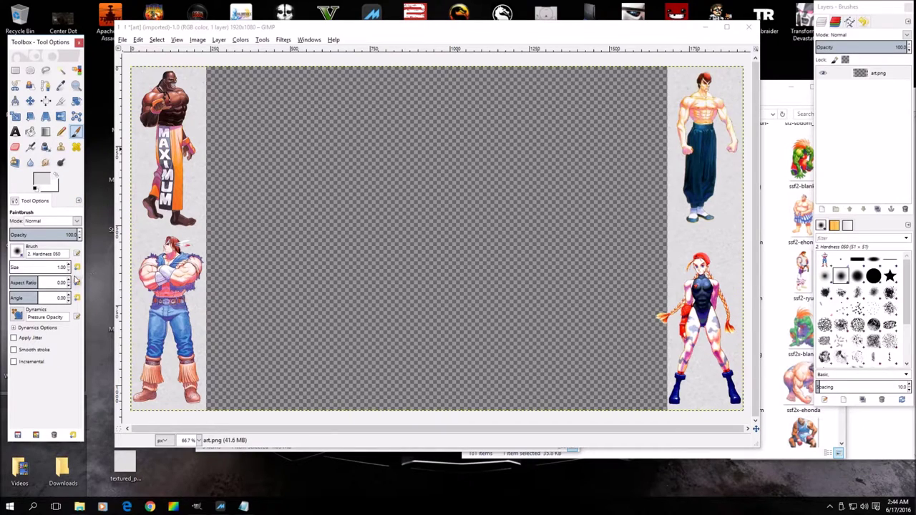
left_click(841, 261)
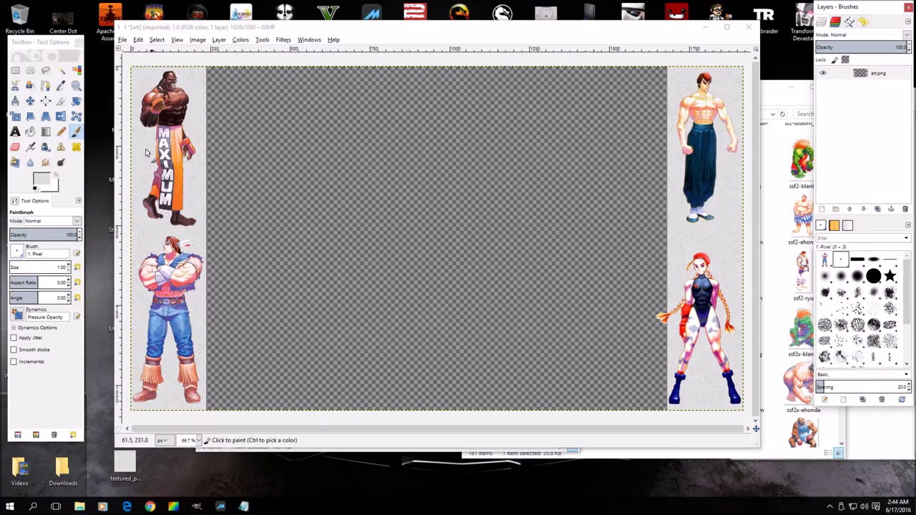
left_click(68, 265)
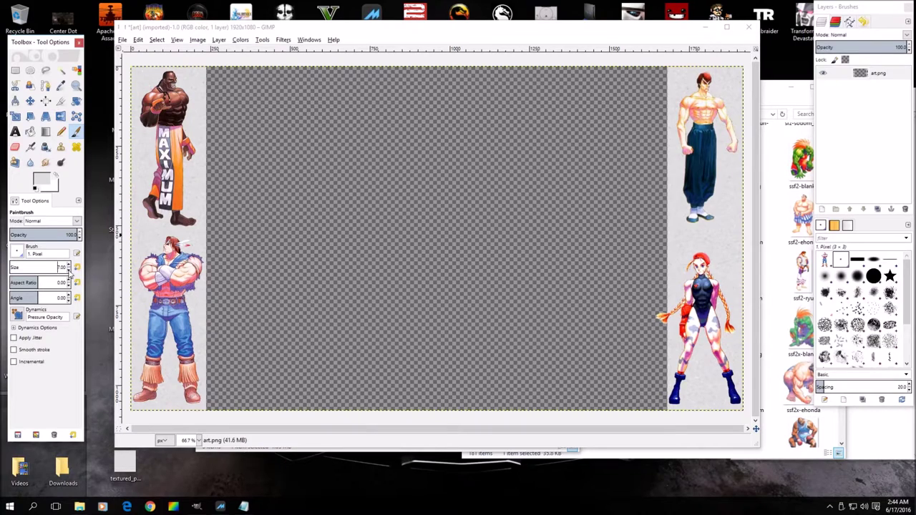
scroll(69, 272, "up", 1)
scroll(68, 266, "down", 1)
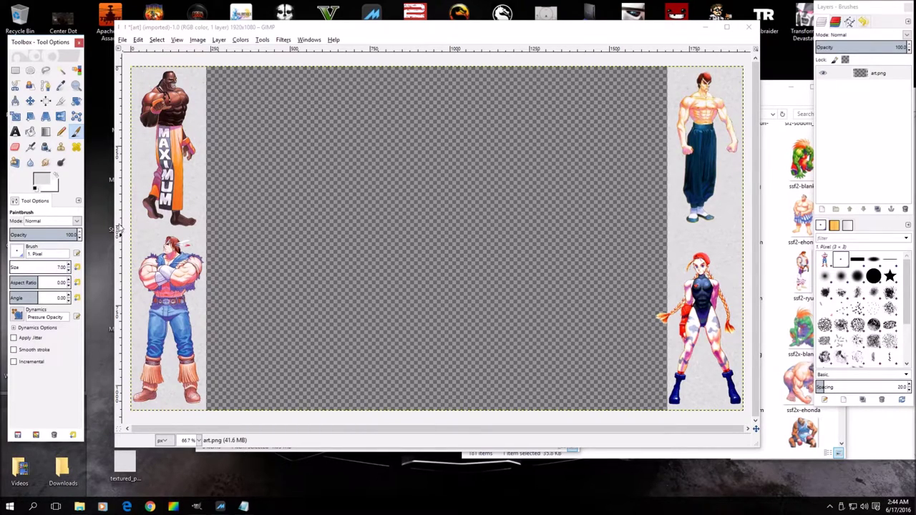
Step: Draw a straight light grey (dddddd) line down the left strip's inner edge
left_click(207, 70)
key("shift")
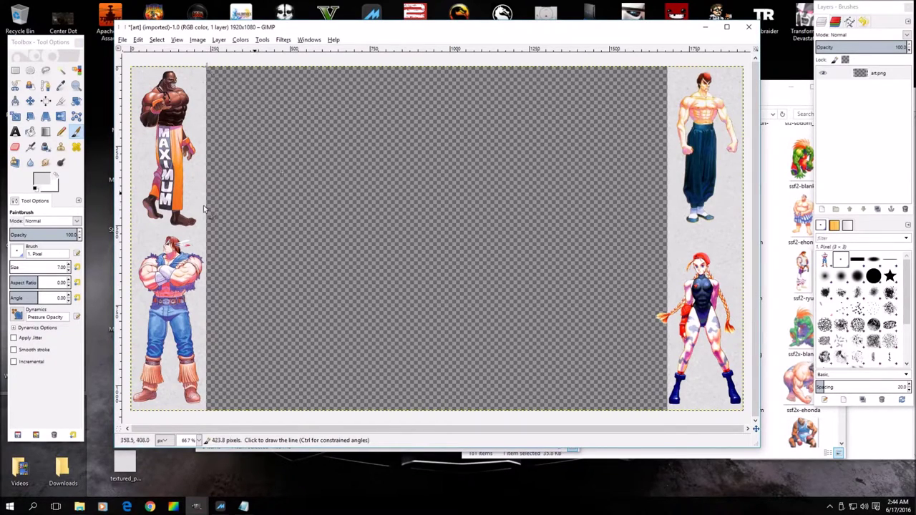
left_click(207, 413, "shift")
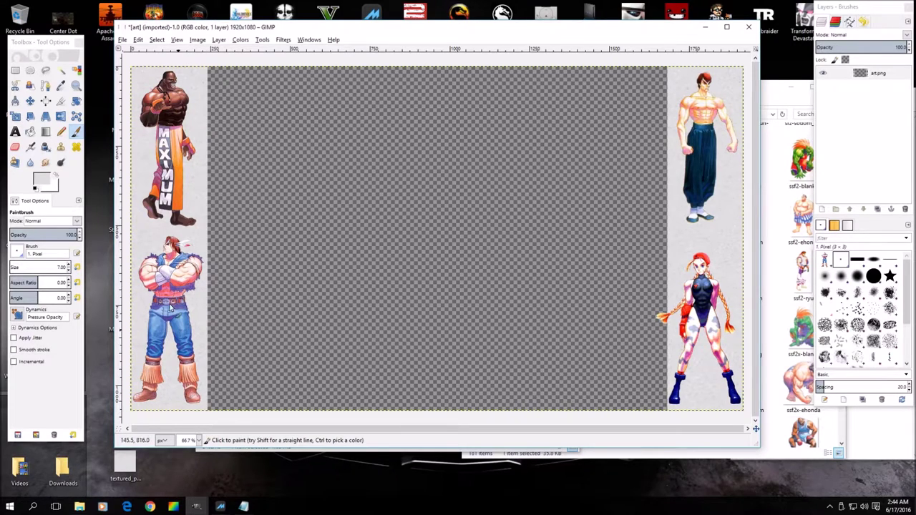
left_click(33, 189)
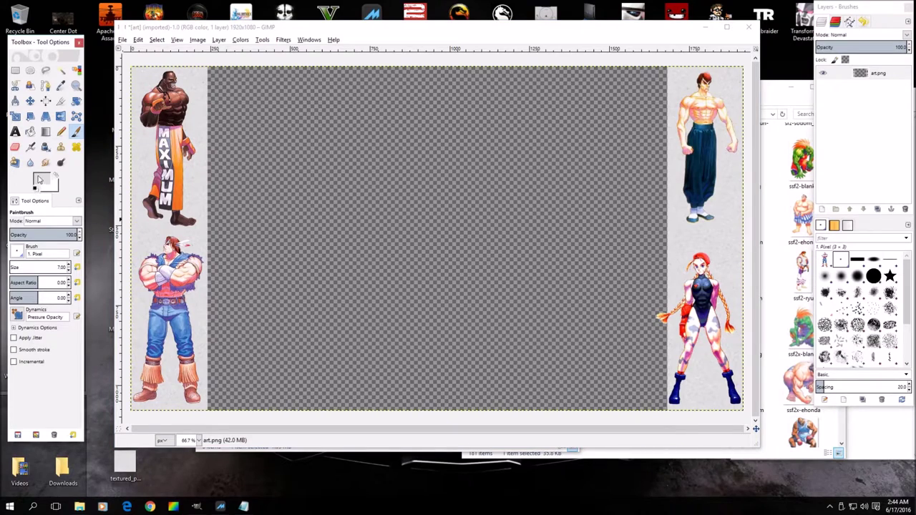
left_click(40, 180)
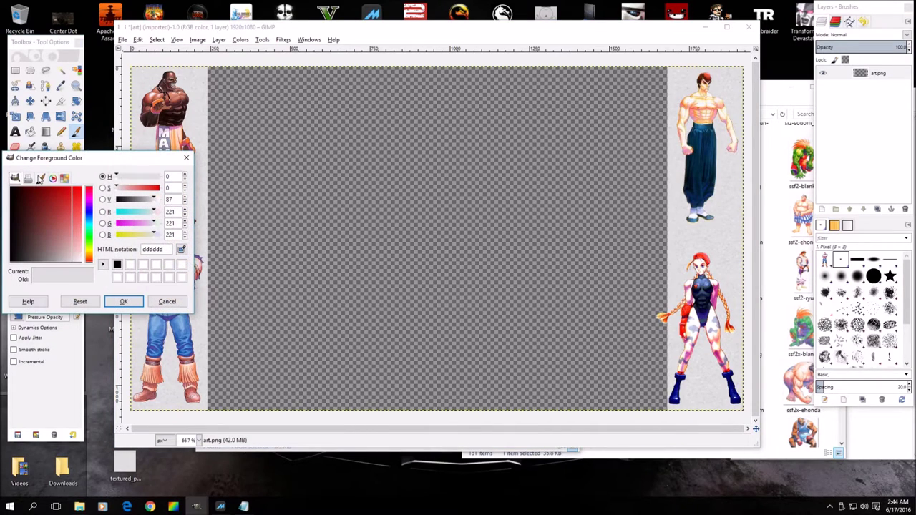
Step: Set the foreground to near-black and draw a straight line down the left strip's inner edge
left_click(14, 258)
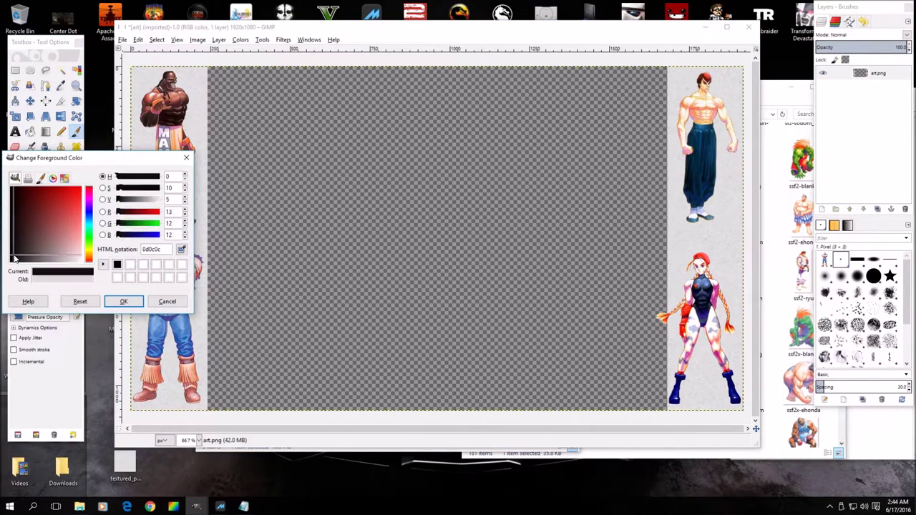
left_click(120, 302)
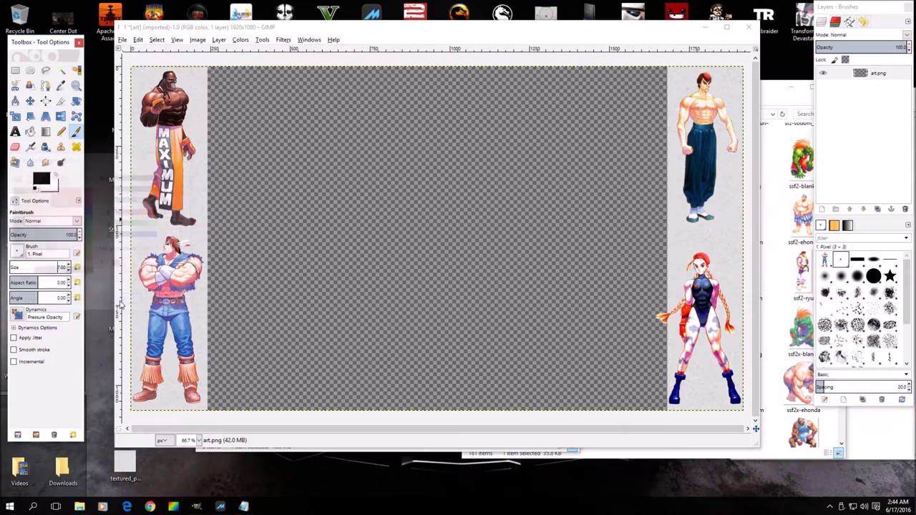
left_click(208, 69)
key("shift")
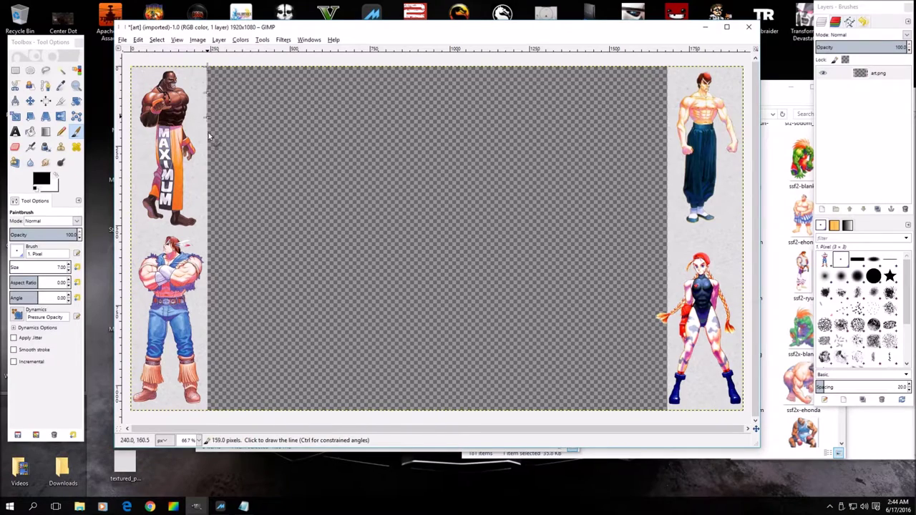
left_click(208, 413, "shift")
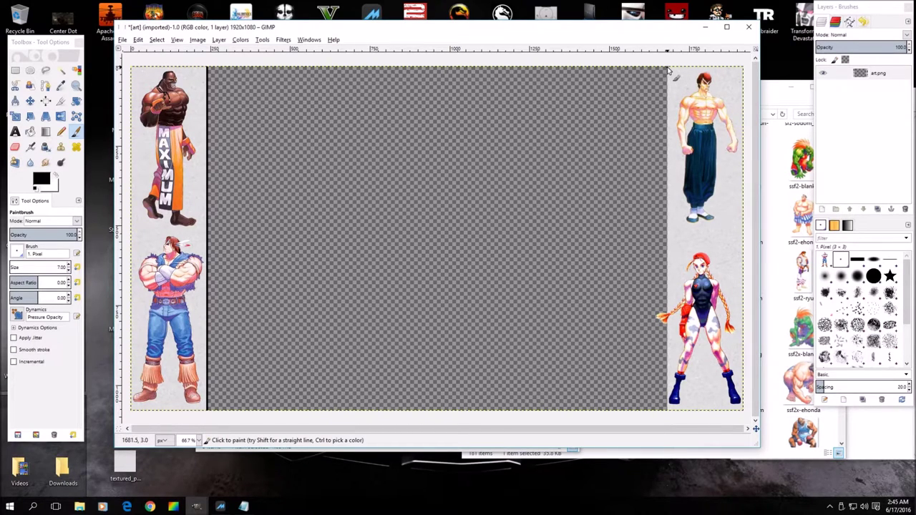
Step: Draw a black border line down the right strip's inner edge, past Cammy's braid
left_click(668, 70)
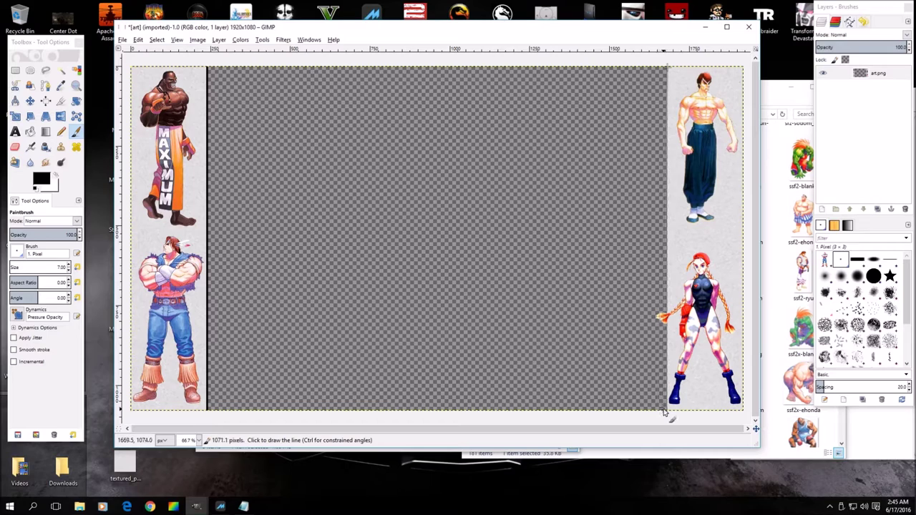
left_click(667, 314, "shift")
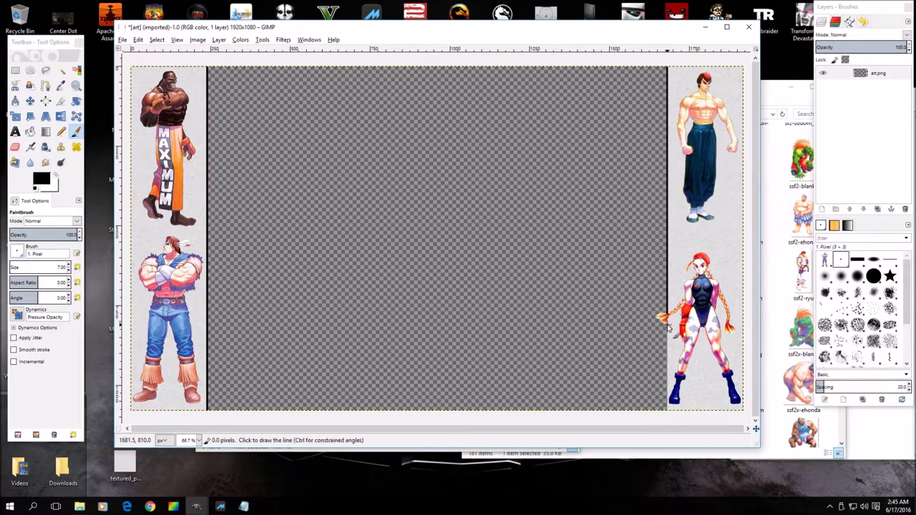
left_click(667, 413, "shift")
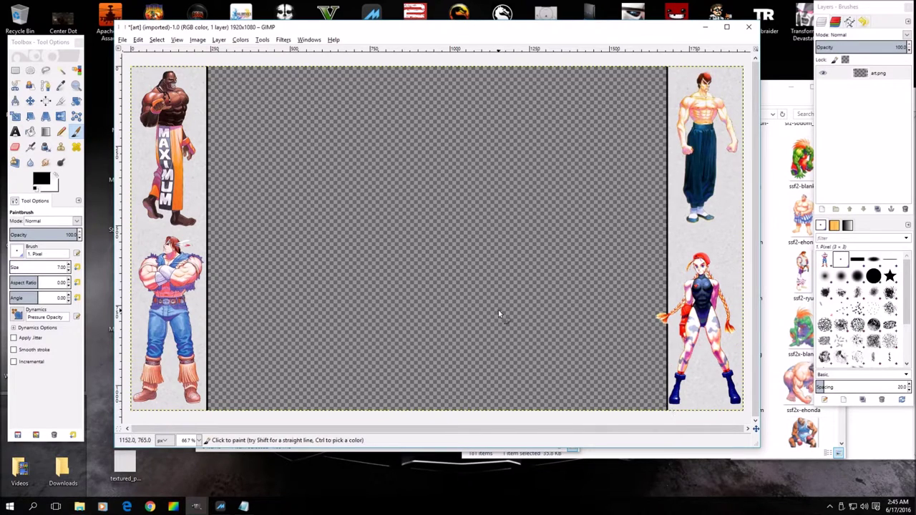
Step: Zoom in closely on Cammy's braid at the right panel edge
left_click(76, 86)
left_click(670, 320)
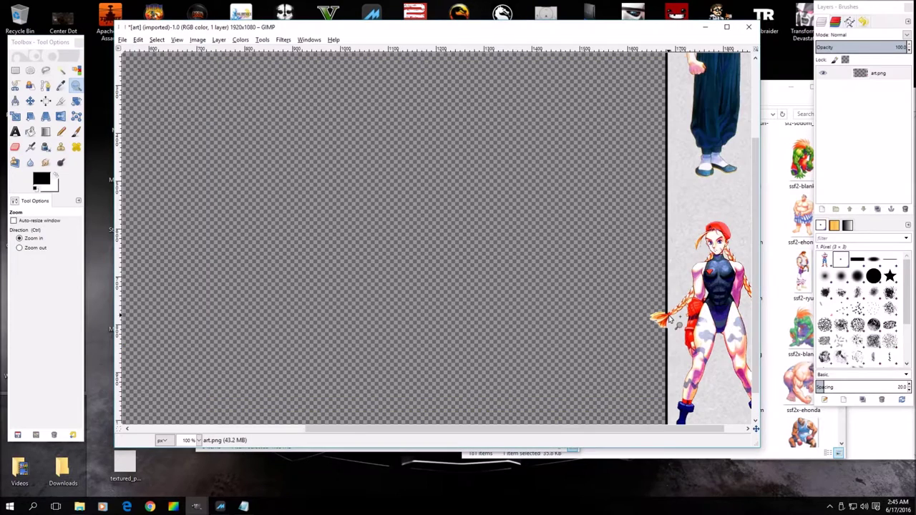
left_click(674, 325)
left_click(670, 327)
left_click(670, 327)
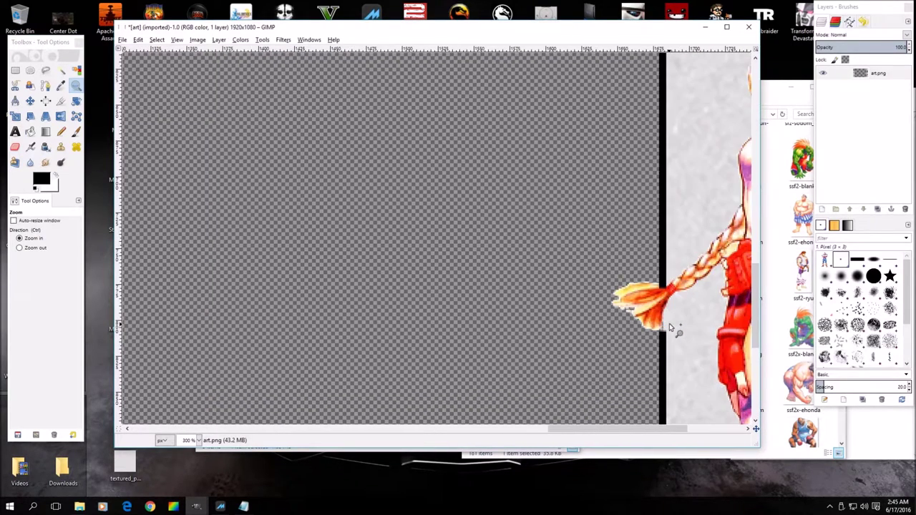
left_click(672, 326)
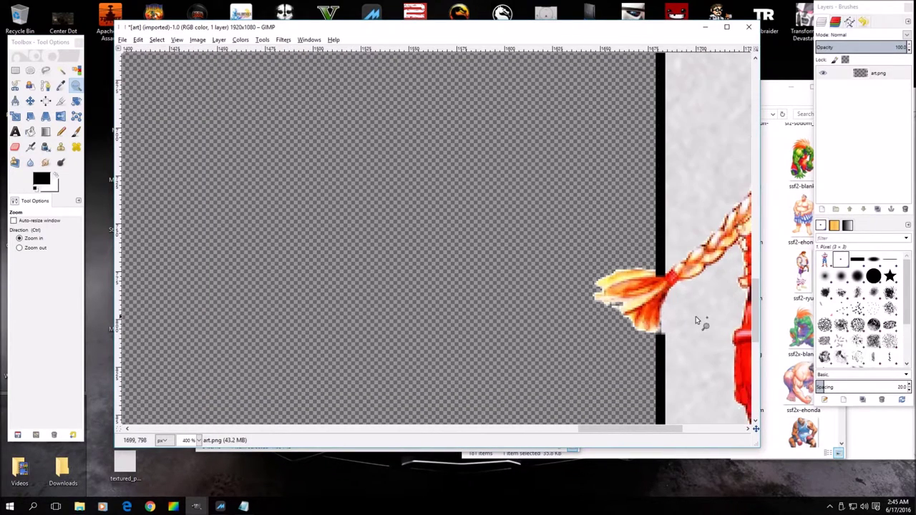
Step: Undo the last three paintbrush strokes, removing the black line over the braid
right_click(530, 237)
mouse_move(538, 249)
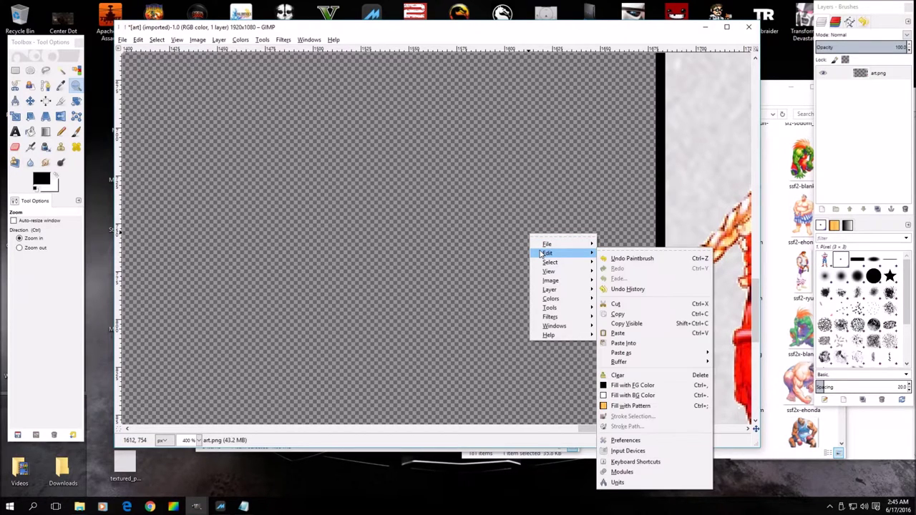
left_click(627, 259)
right_click(599, 251)
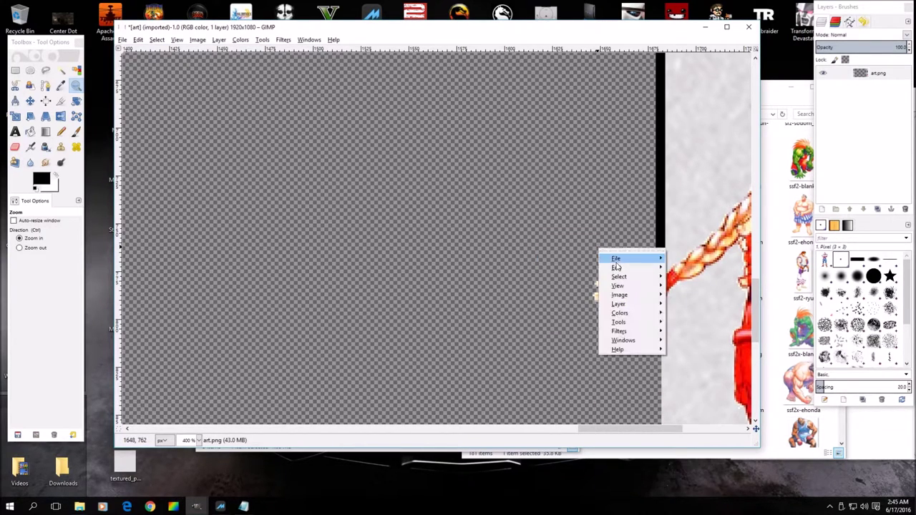
mouse_move(652, 272)
left_click(697, 272)
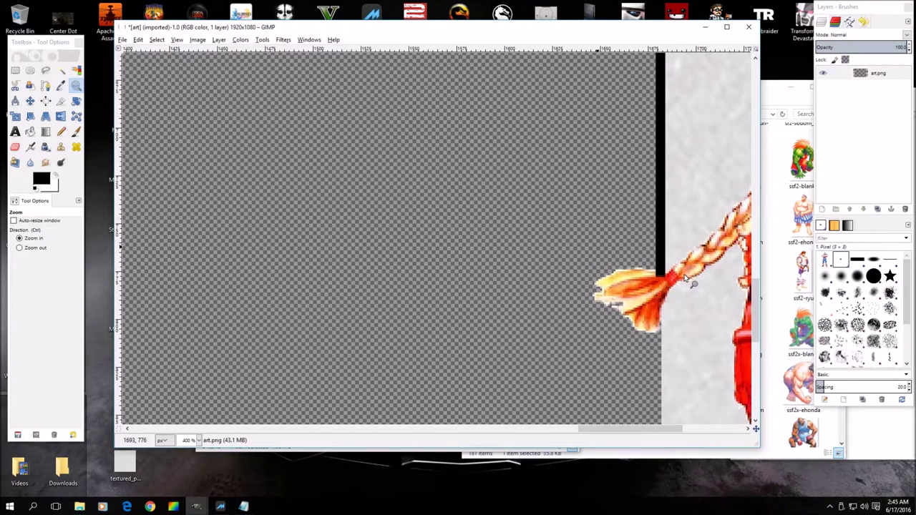
right_click(592, 252)
mouse_move(617, 270)
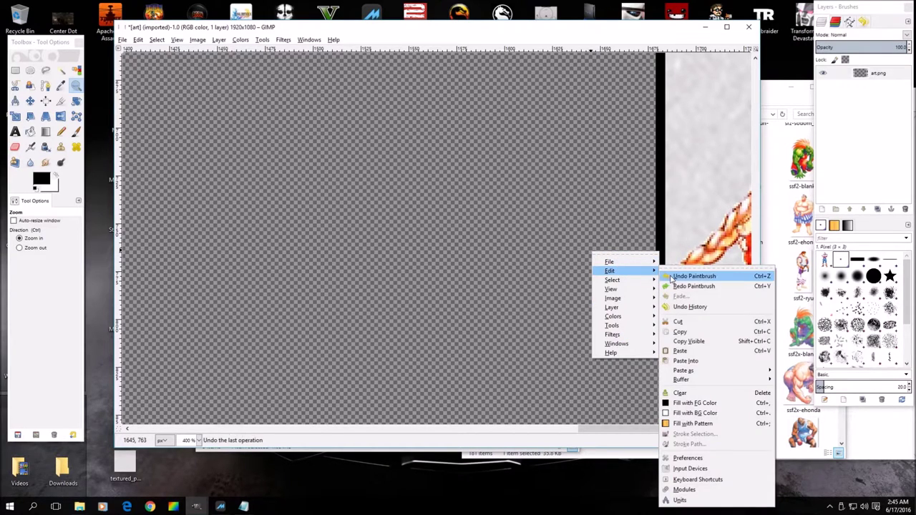
left_click(698, 277)
left_click_drag(757, 301, 762, 329)
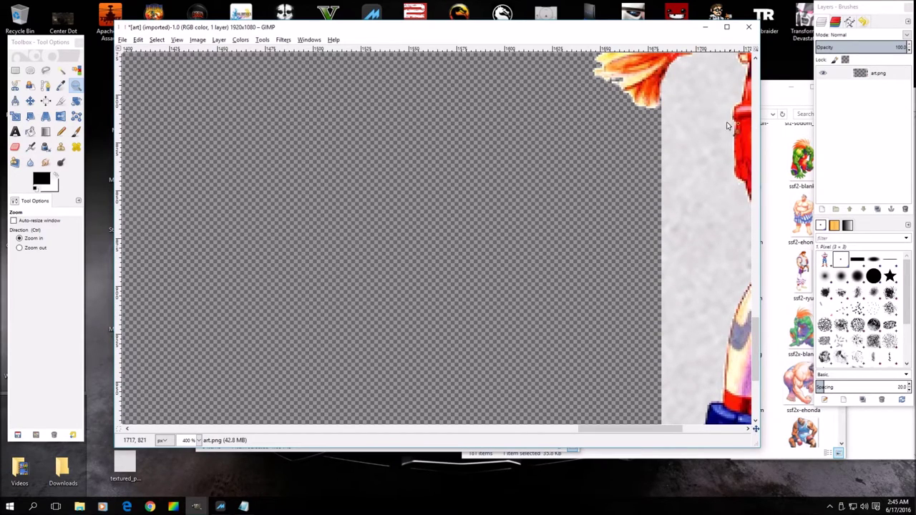
left_click(198, 440)
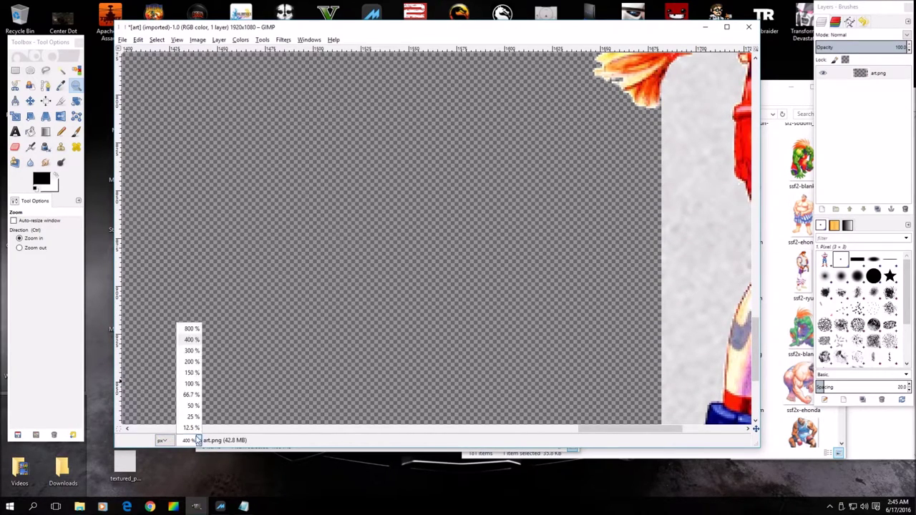
Step: Set the view to 300% and switch back to the Paintbrush
left_click(192, 350)
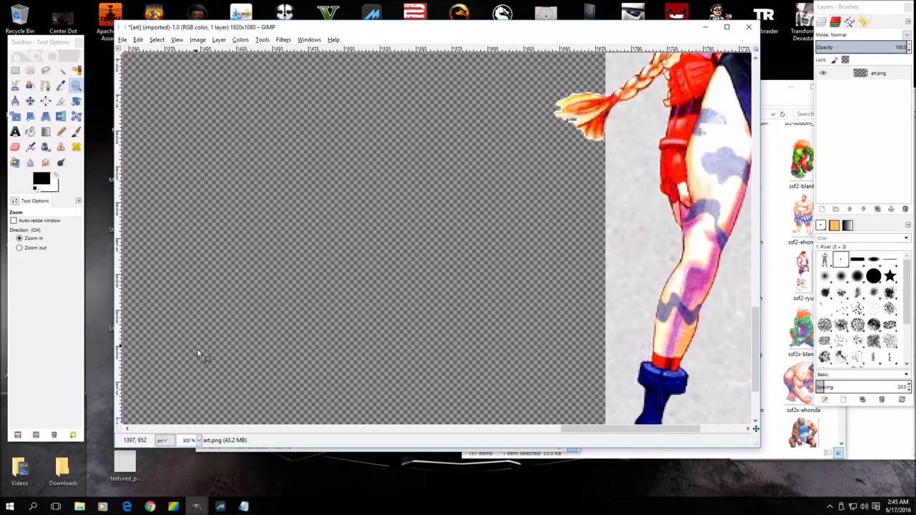
left_click_drag(760, 339, 759, 387)
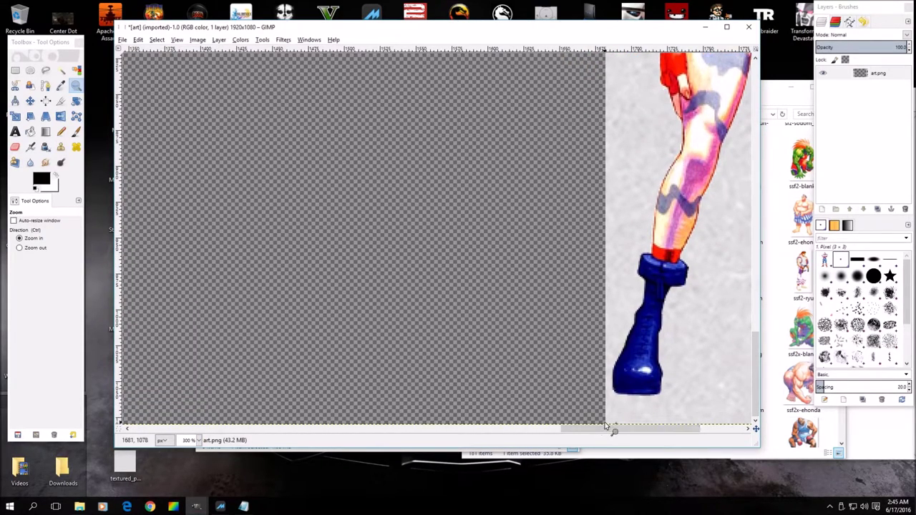
left_click(76, 131)
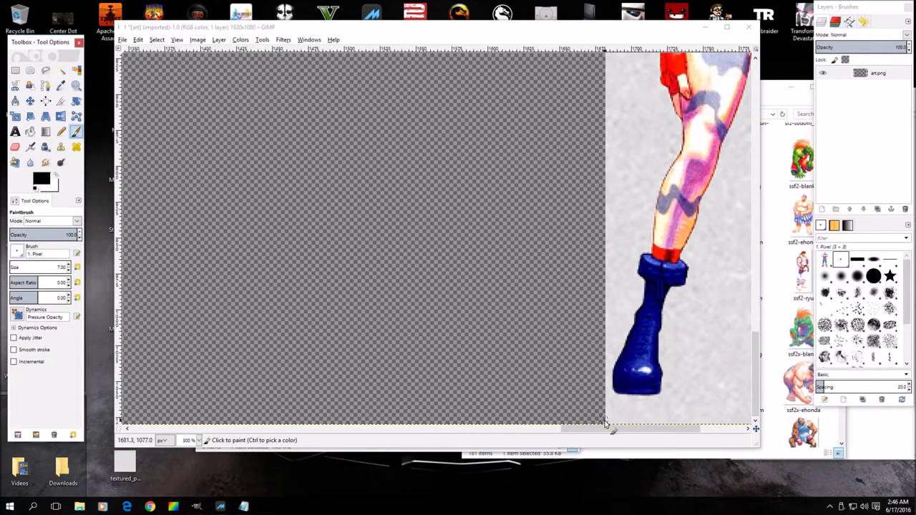
left_click_drag(612, 430, 673, 433)
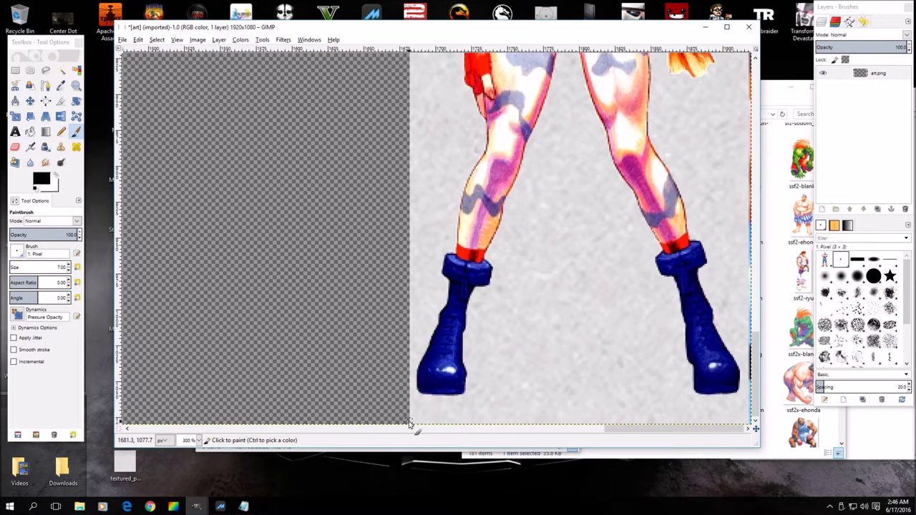
Step: Redraw the black border up the right panel edge in straight segments around the braid
left_click(409, 424)
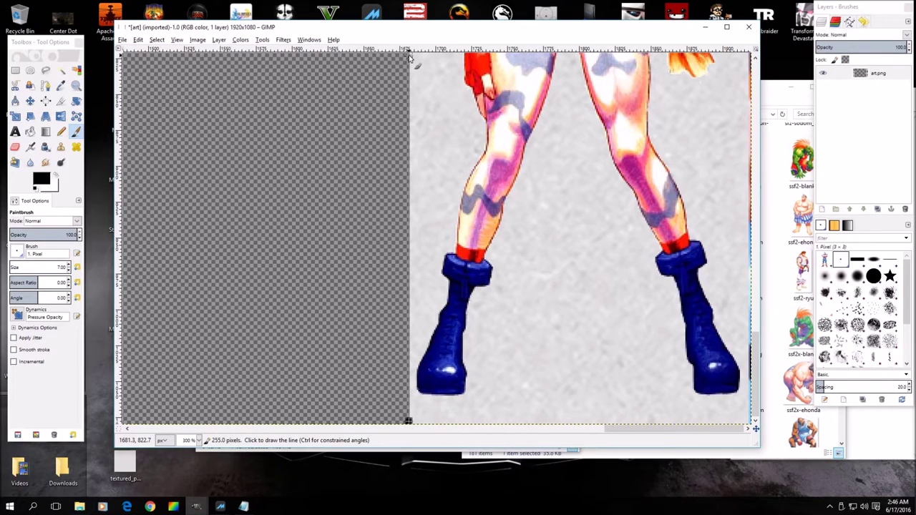
left_click(410, 57, "shift")
scroll(760, 378, "up", 2)
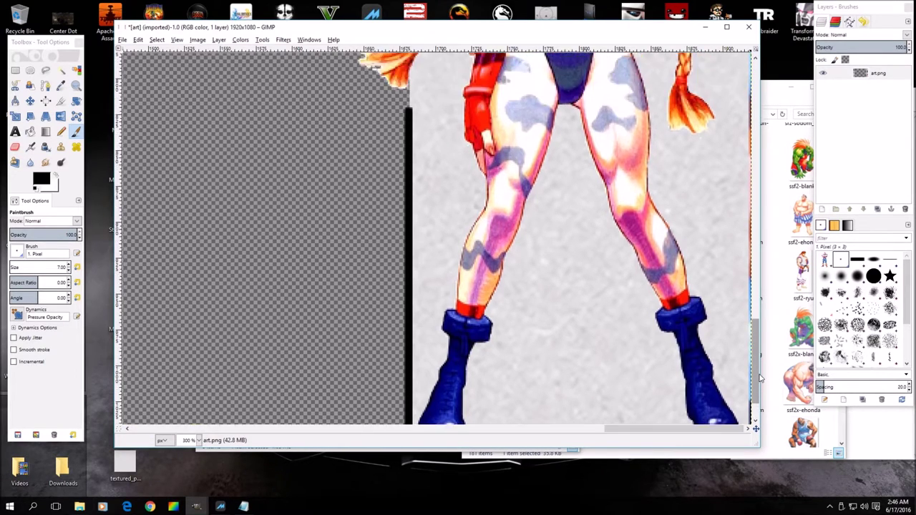
scroll(760, 378, "up", 3)
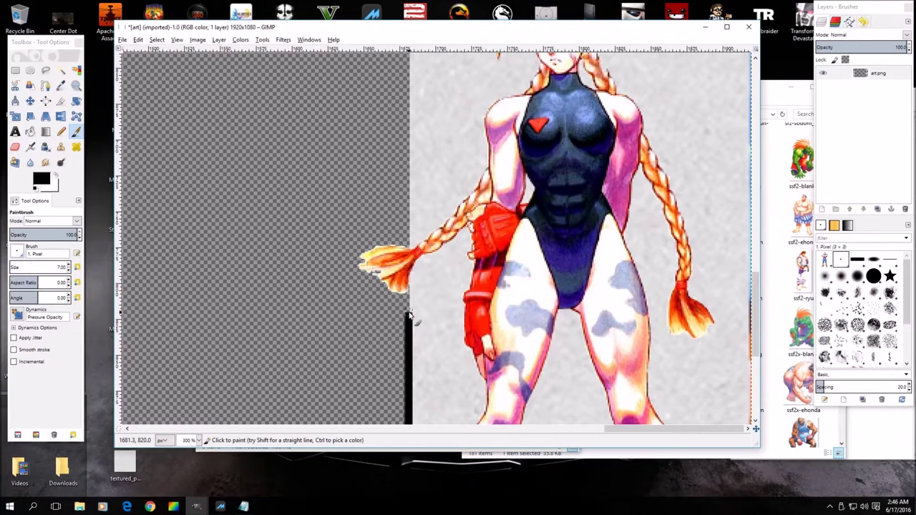
key("shift")
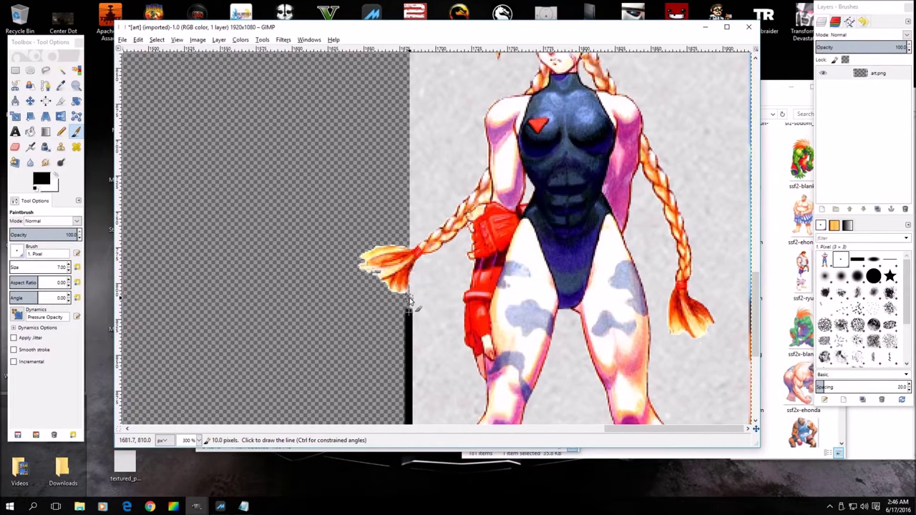
left_click(409, 298, "shift")
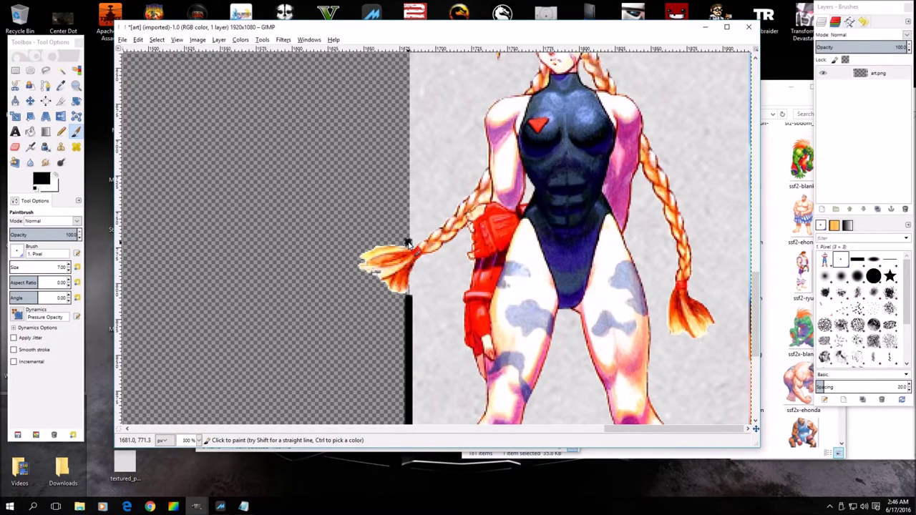
key("shift")
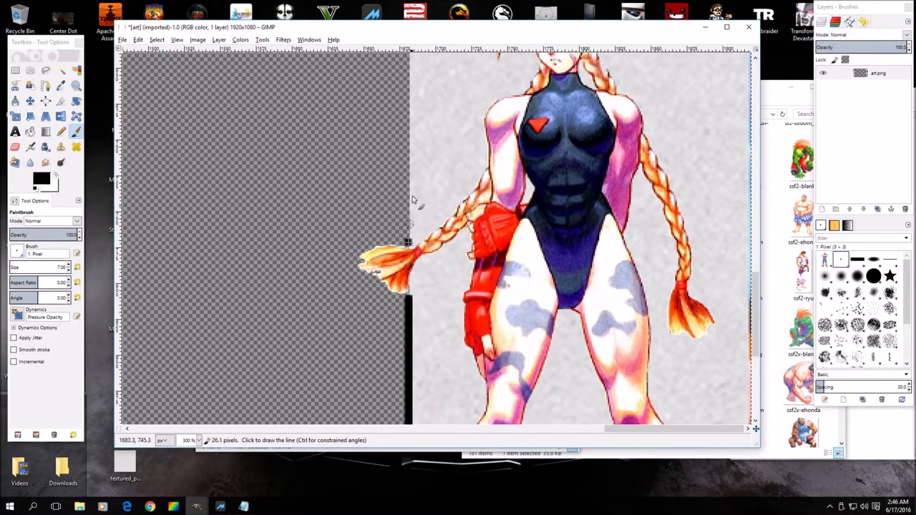
left_click(409, 56, "shift")
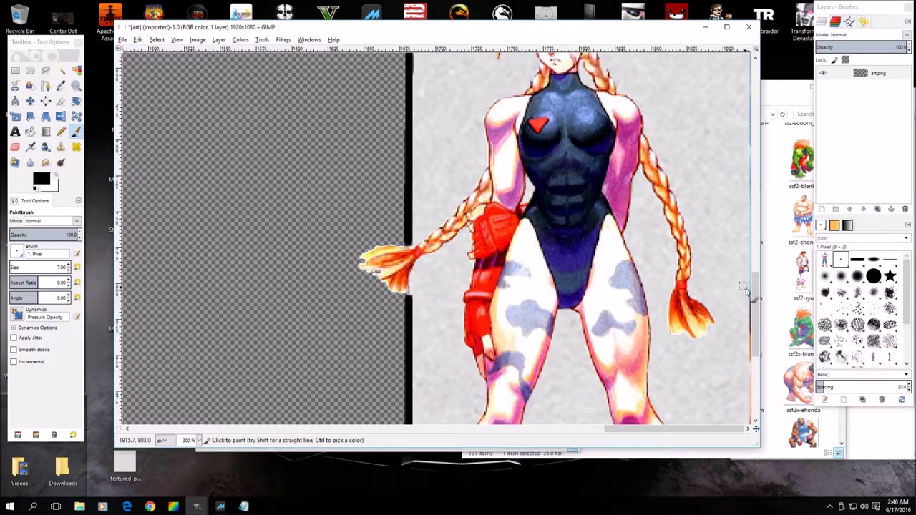
Step: Zoom out to 200% and start extending the border line further up
left_click(199, 442)
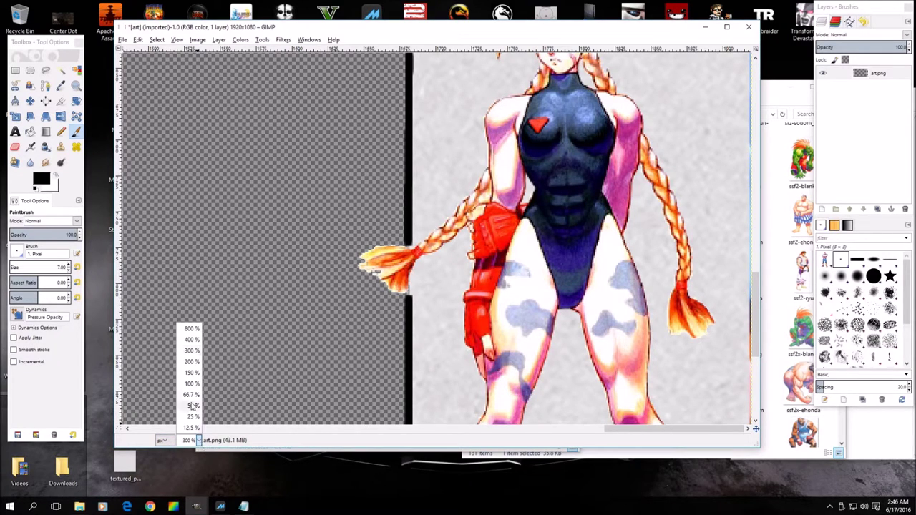
left_click(187, 362)
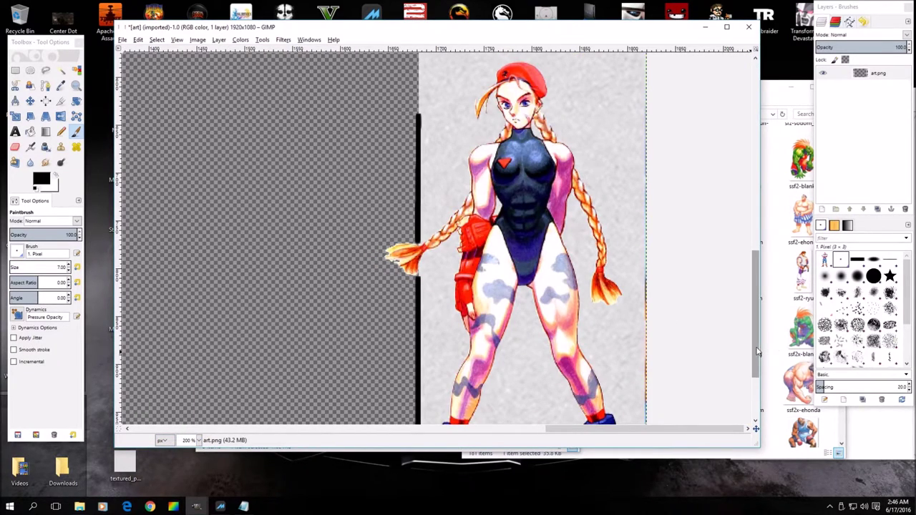
scroll(757, 350, "up", 5)
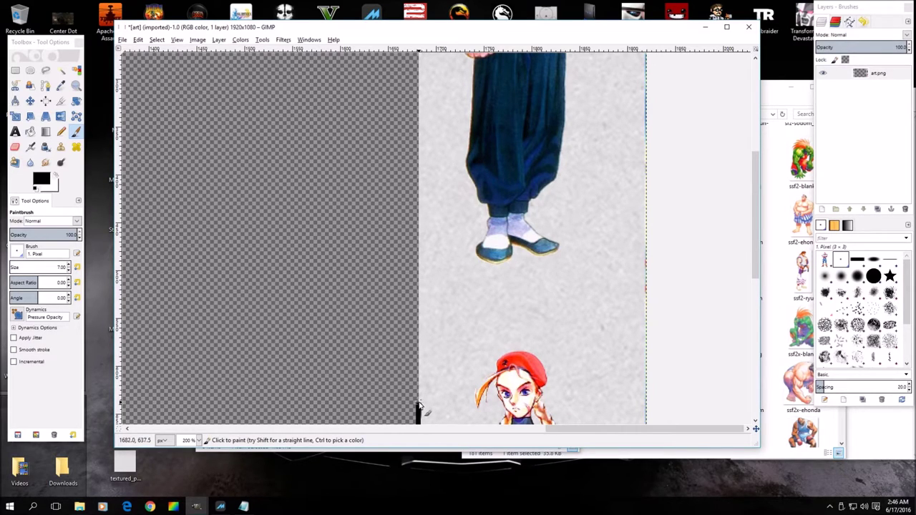
left_click(418, 403)
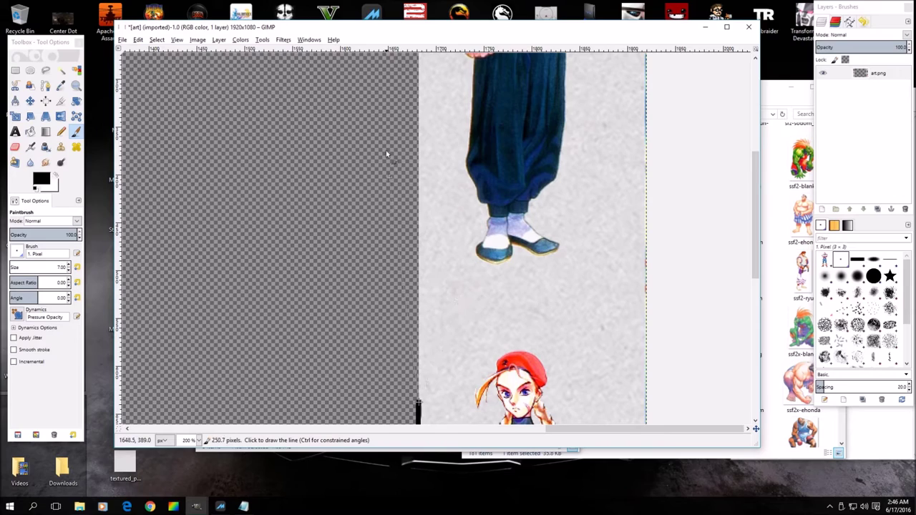
Step: Finish the panel's left-edge border and draw a black line along its top edge
left_click(419, 56, "shift")
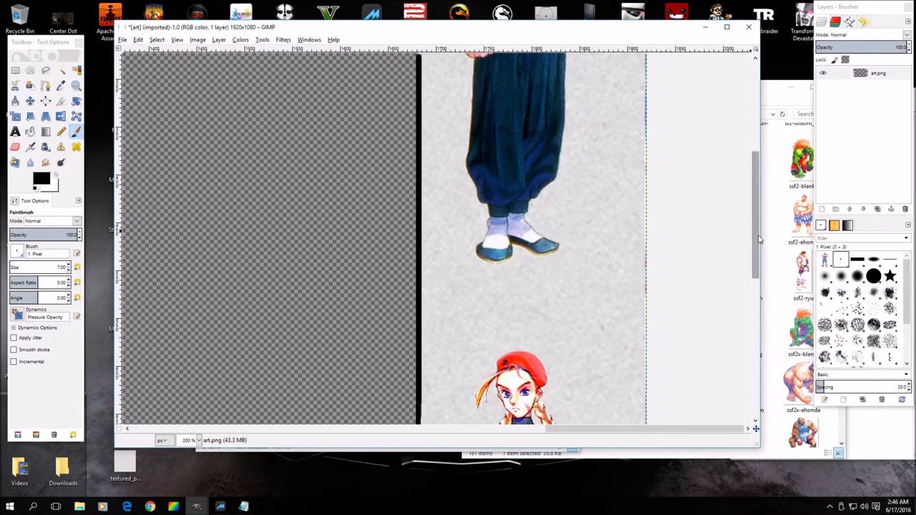
scroll(760, 240, "up", 5)
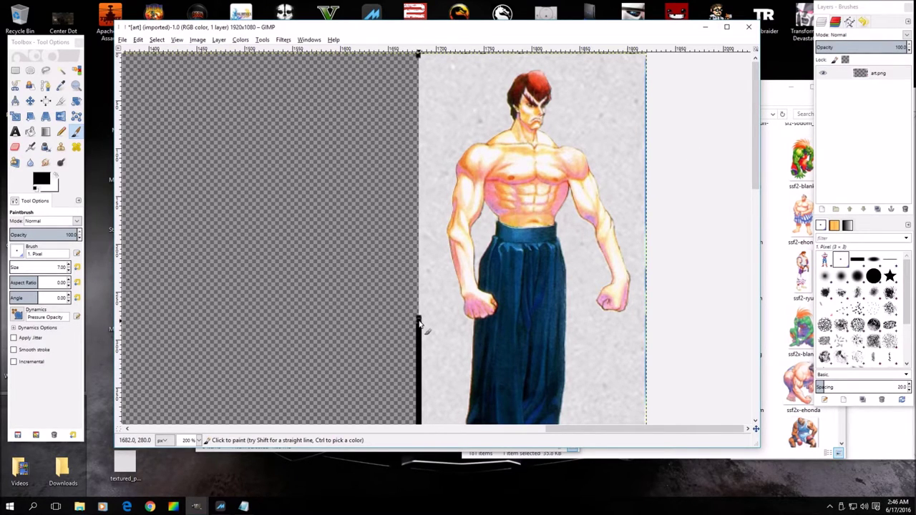
left_click(419, 58, "shift")
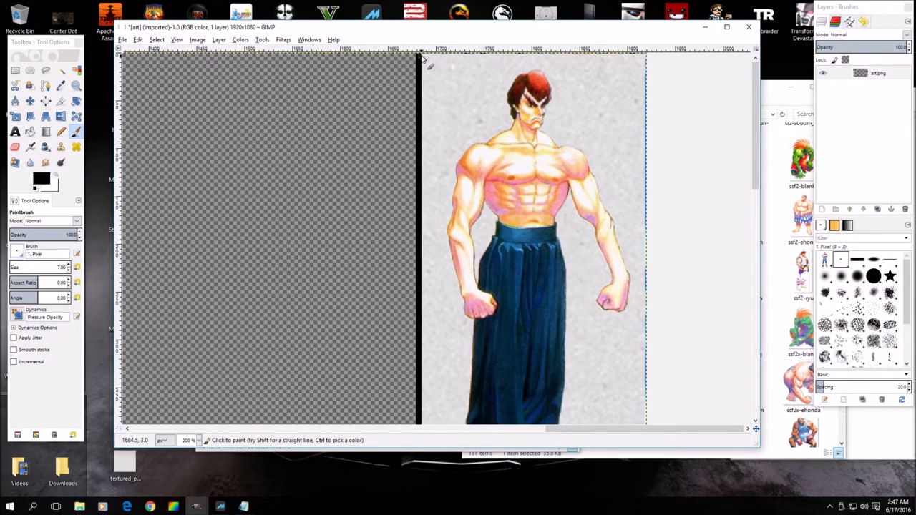
left_click(423, 57)
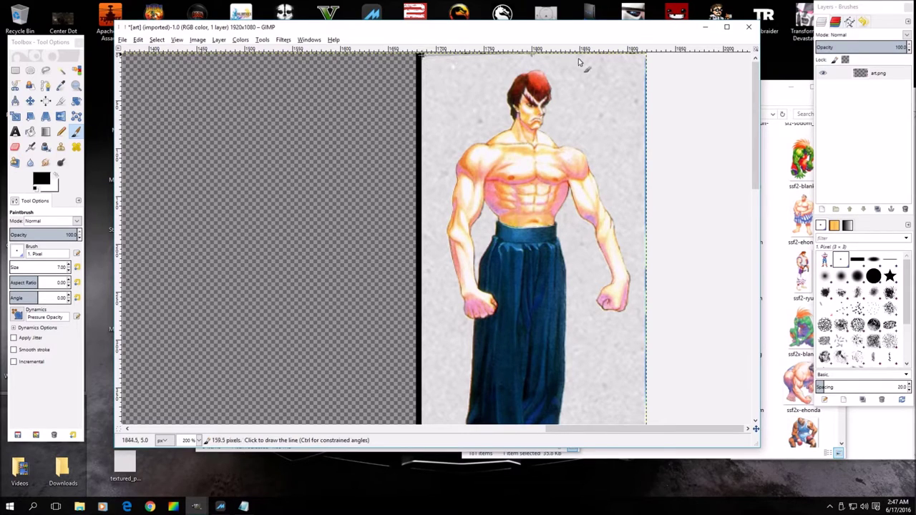
left_click(646, 56, "shift")
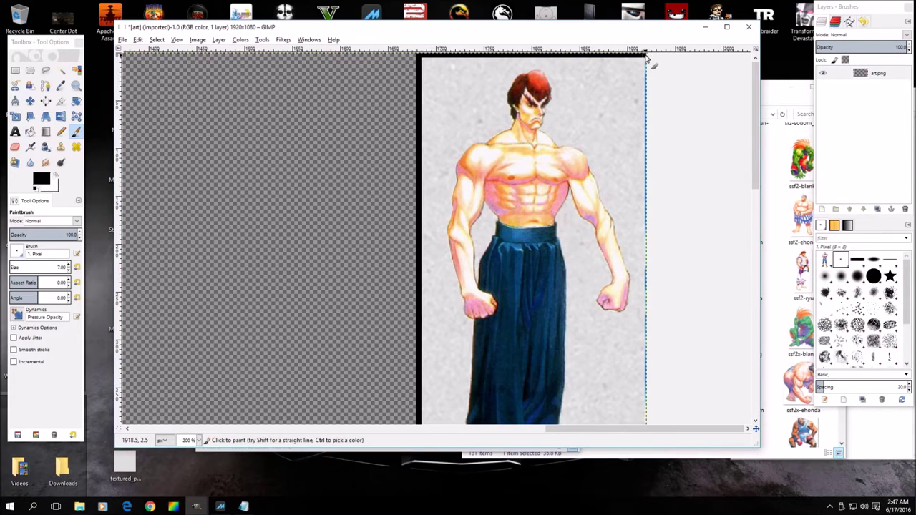
Step: Draw black borders down the right panel's right edge and along its bottom
left_click(645, 423, "shift")
left_click_drag(755, 182, 762, 302)
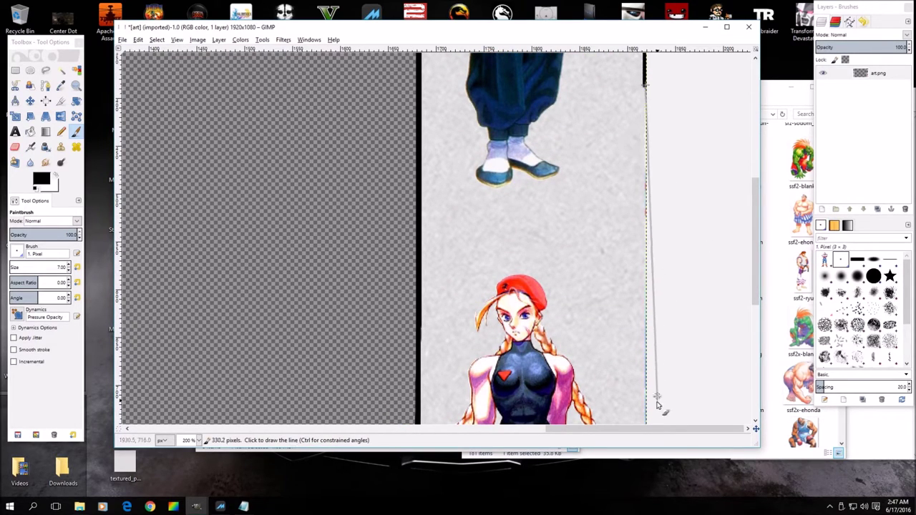
left_click(643, 423, "shift")
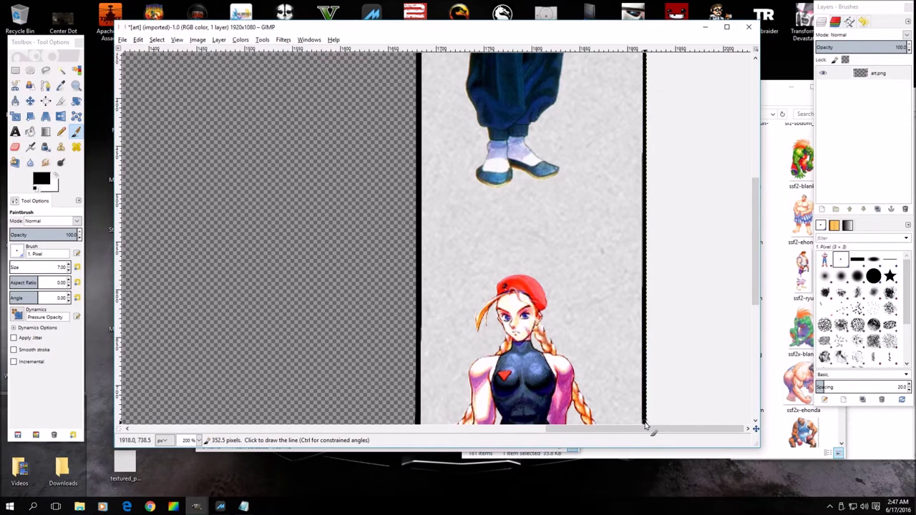
left_click_drag(754, 276, 754, 386)
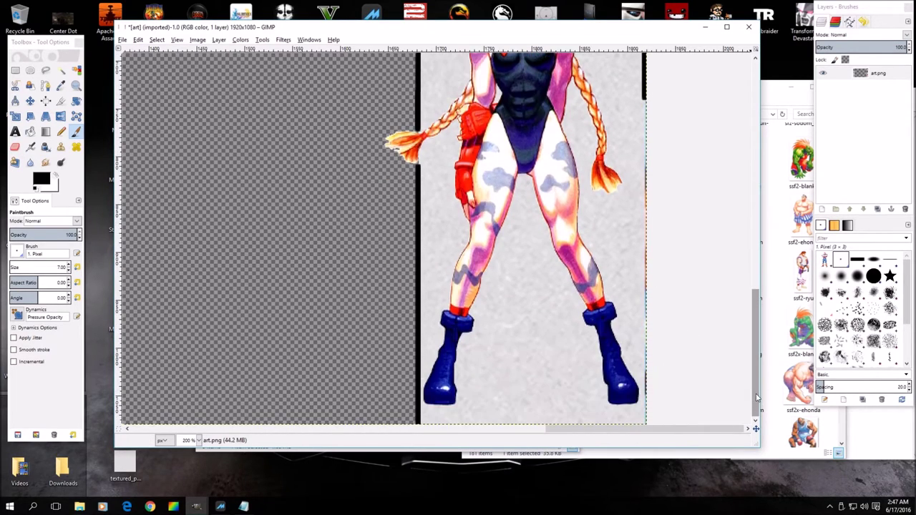
left_click(645, 423, "shift")
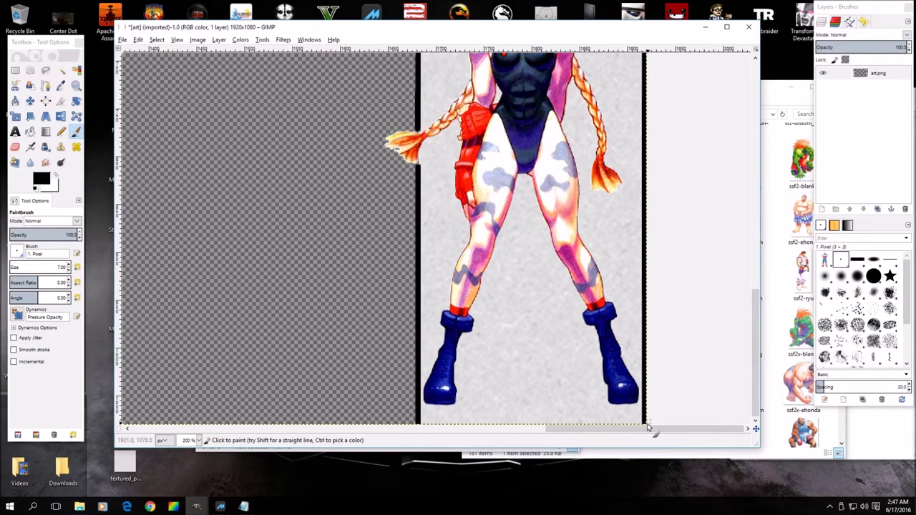
left_click(420, 423, "shift")
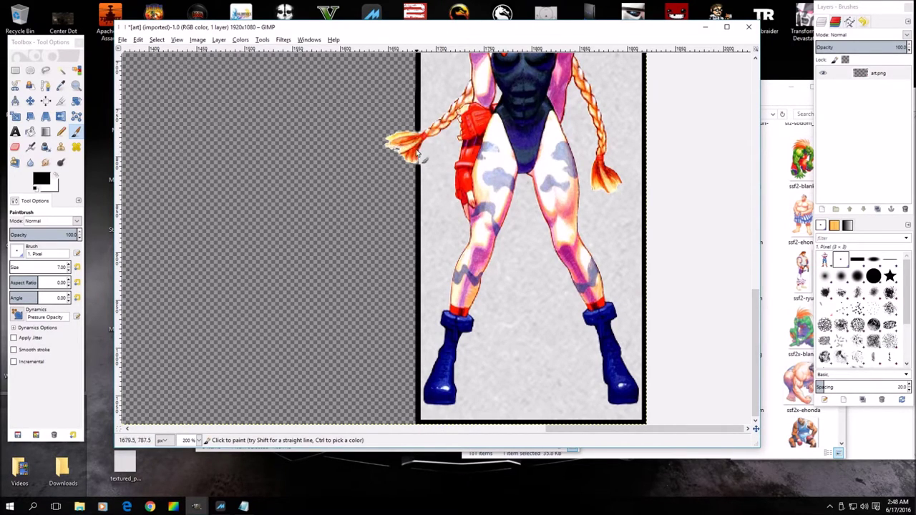
left_click_drag(593, 431, 179, 431)
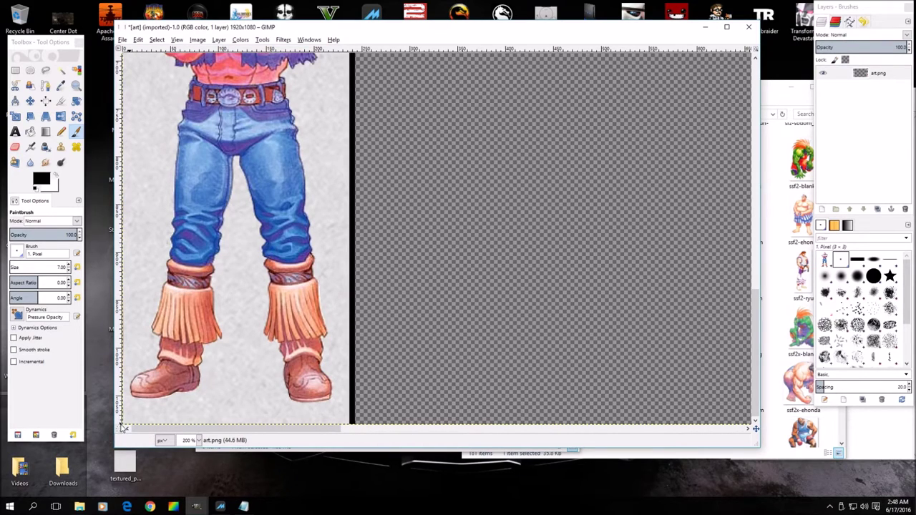
Step: Draw the dark border along the left panel's bottom and make the image window taller
key("shift")
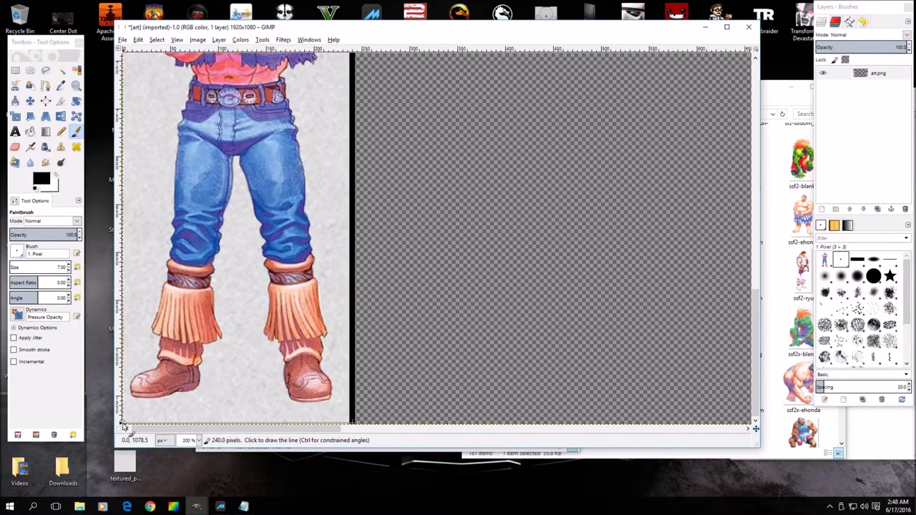
left_click(123, 424, "shift")
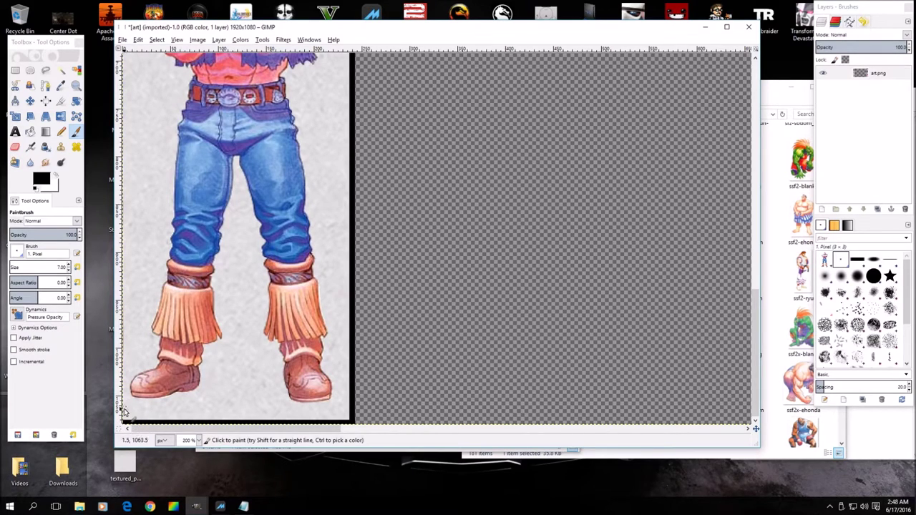
left_click_drag(756, 335, 756, 337)
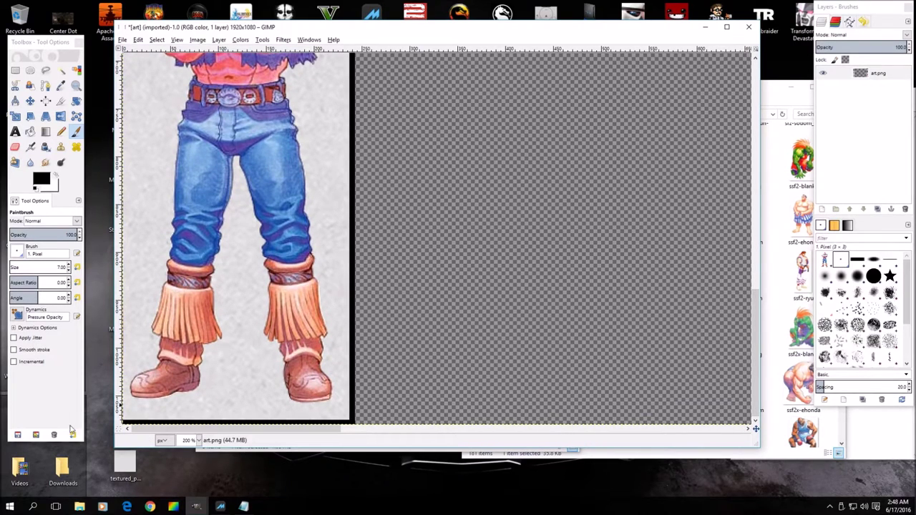
left_click_drag(127, 445, 128, 480)
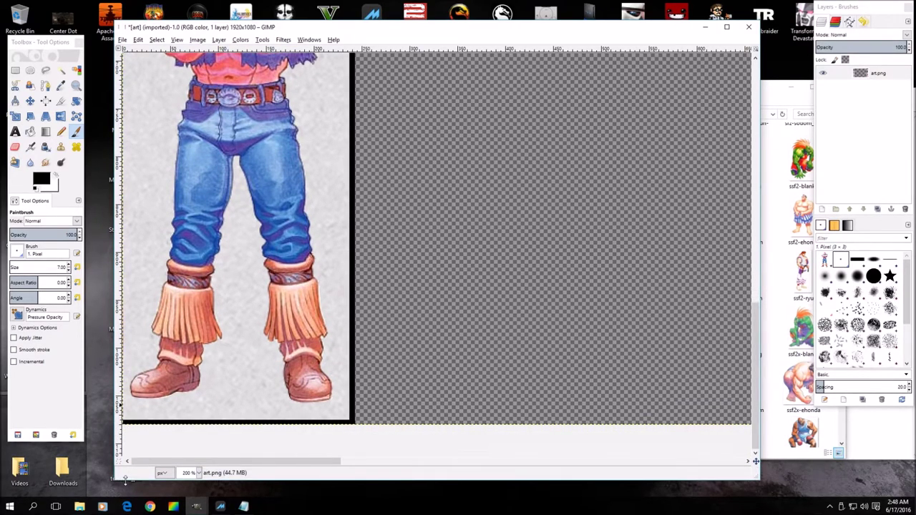
left_click_drag(756, 336, 755, 325)
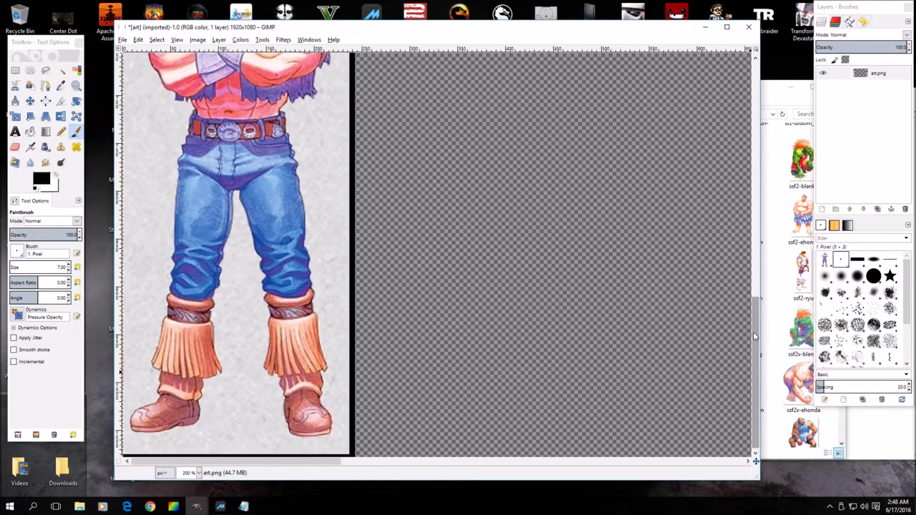
Step: Draw dark border lines up the left panel's outer edge and along the top
left_click(124, 455)
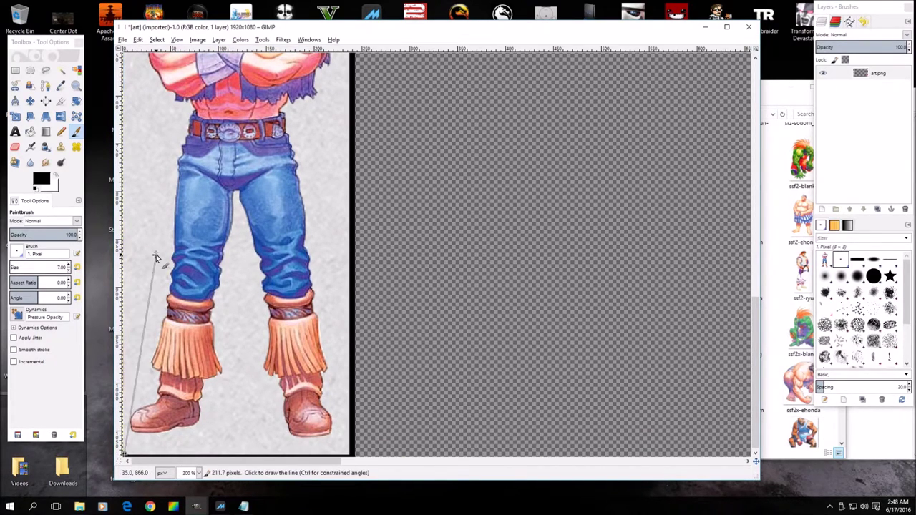
left_click(123, 55, "shift")
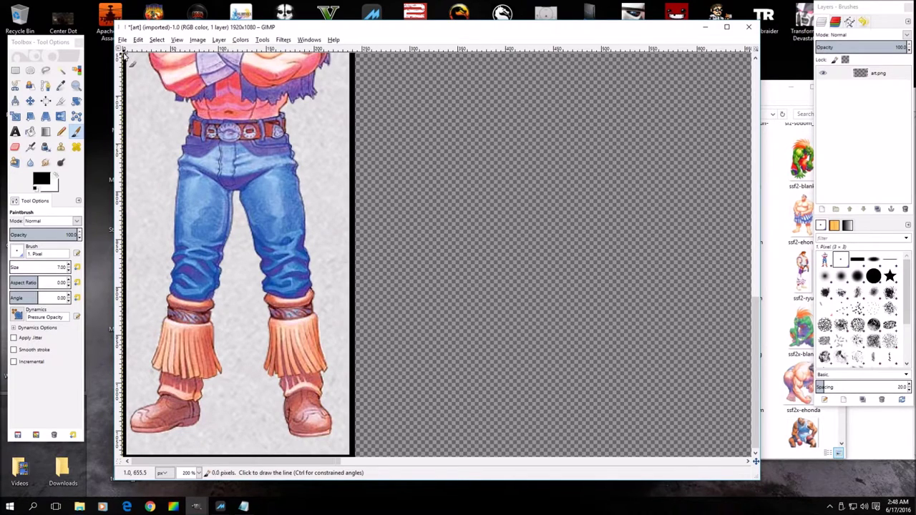
left_click_drag(755, 353, 751, 212)
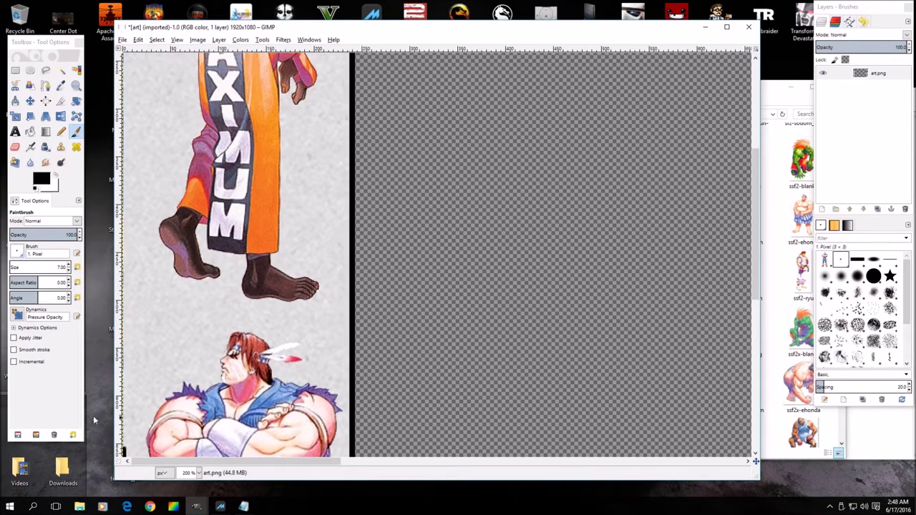
left_click(122, 449)
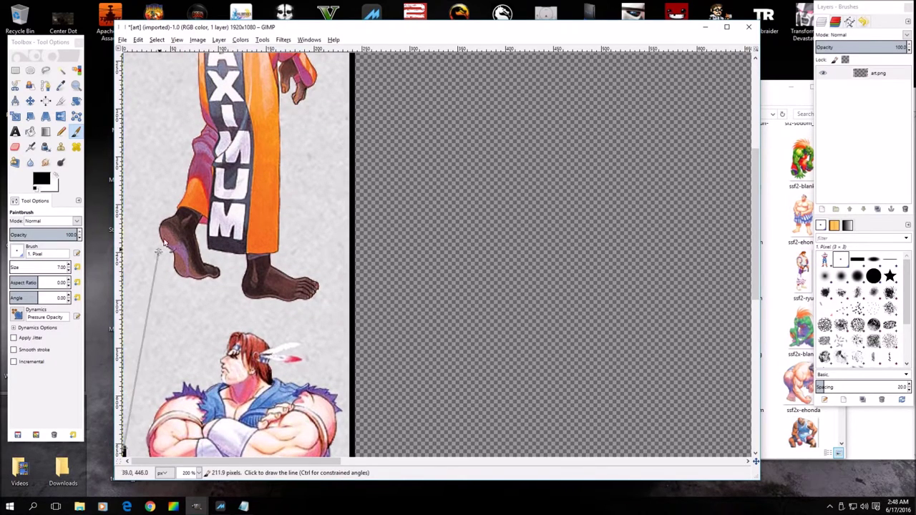
left_click(123, 60, "shift")
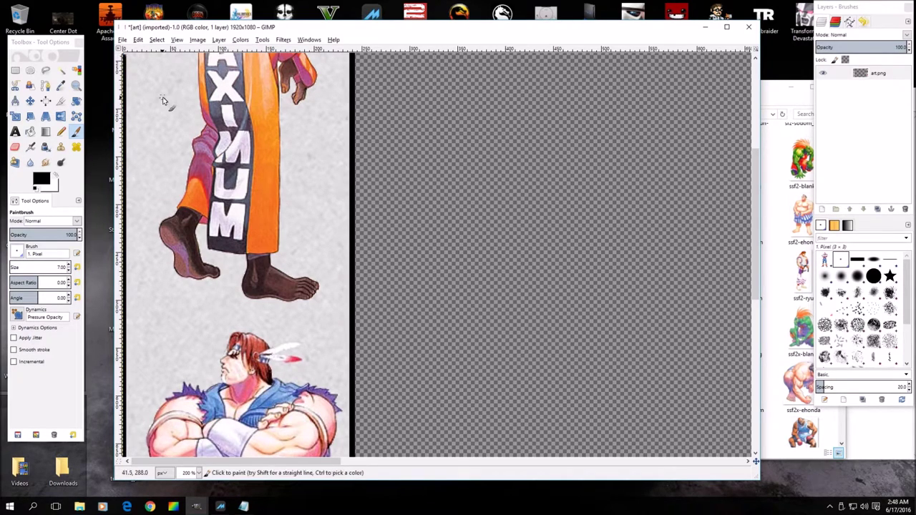
scroll(756, 202, "up", 5)
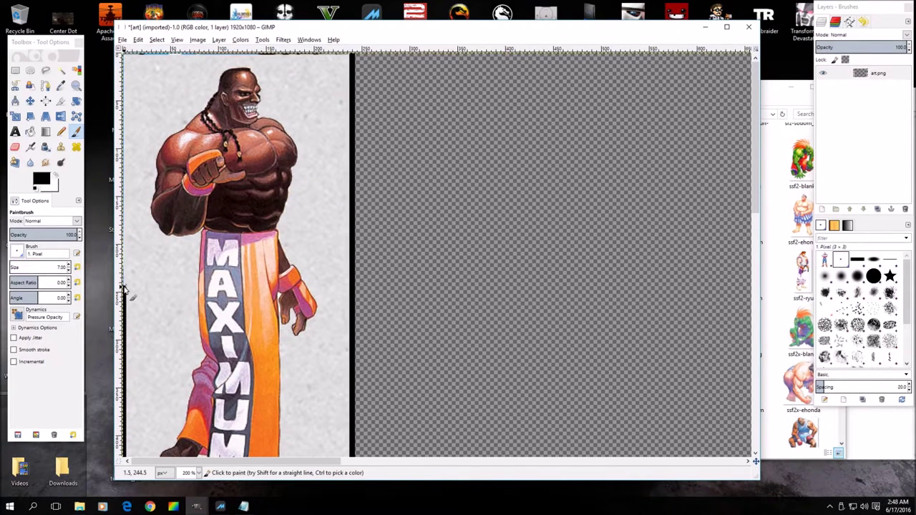
left_click(124, 55, "shift")
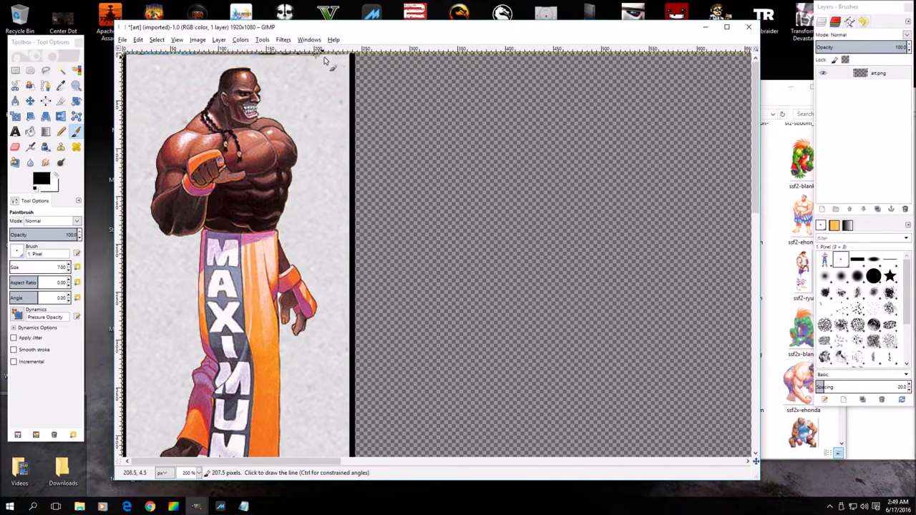
left_click(352, 57, "shift")
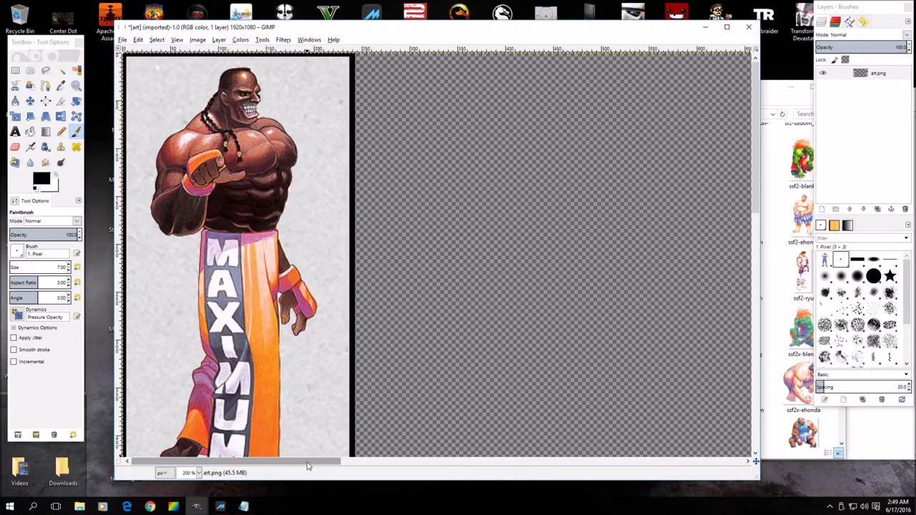
Step: Set the brush size to 1 and zoom to 1100% on Cammy's braid tip
left_click_drag(307, 466, 716, 466)
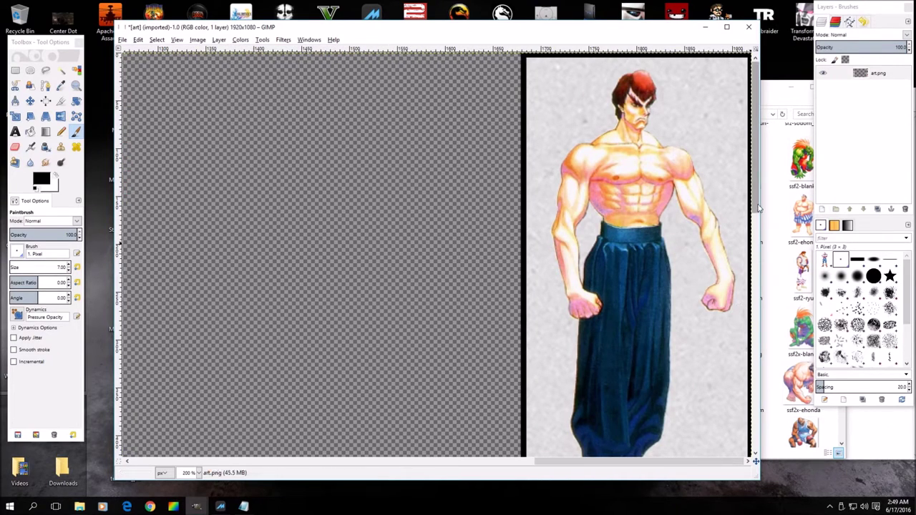
left_click_drag(758, 207, 758, 430)
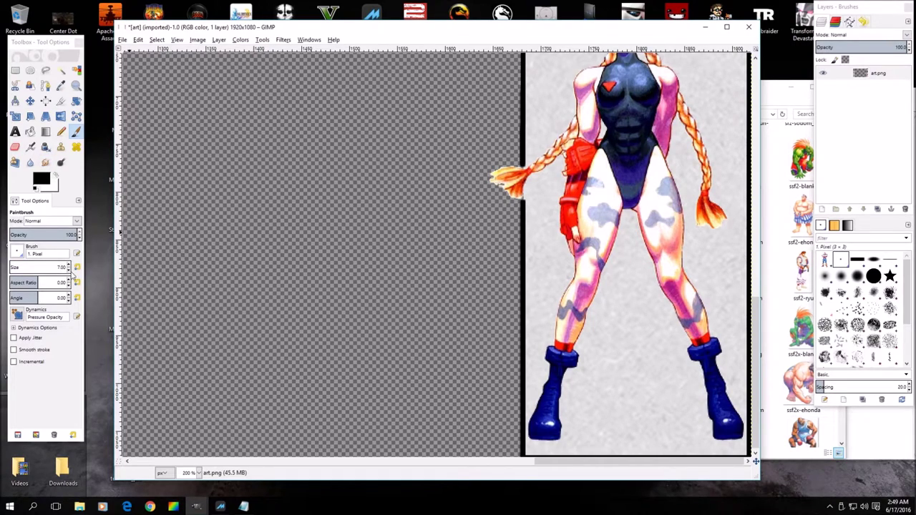
left_click(68, 269)
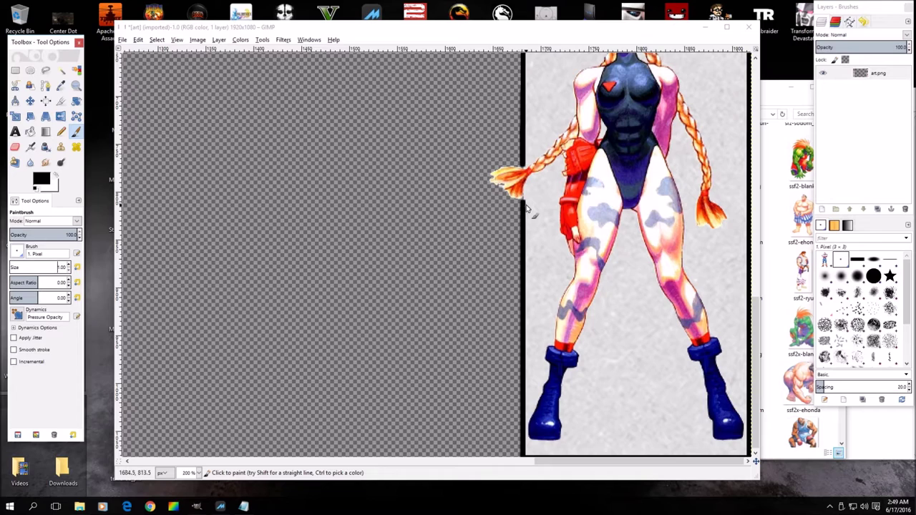
key("z")
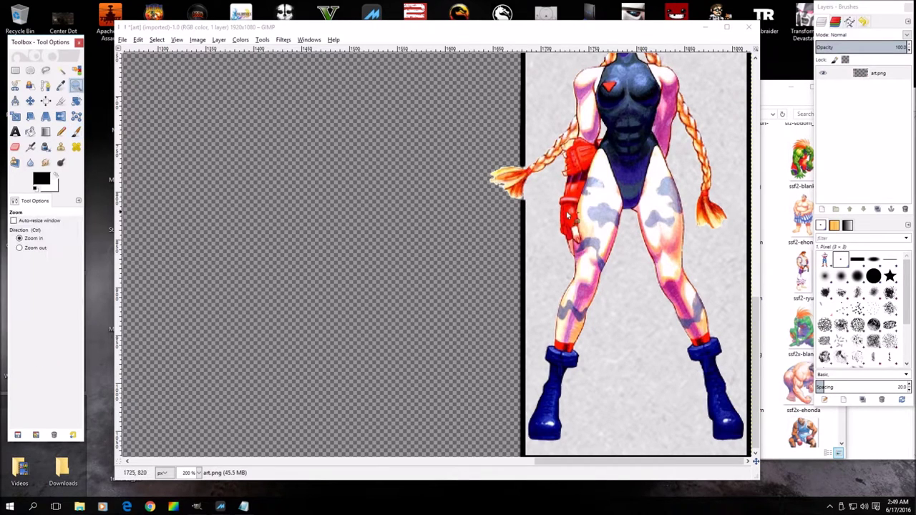
left_click(514, 177)
left_click(522, 179)
left_click(524, 180)
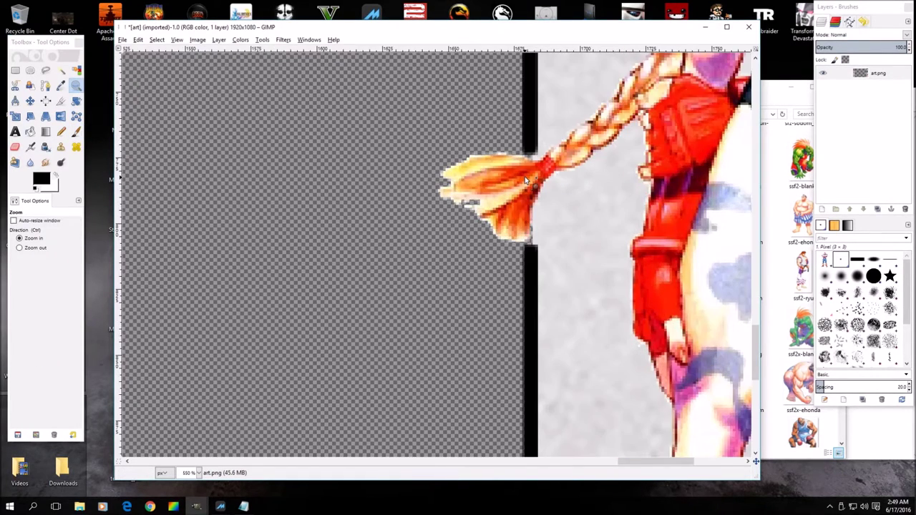
left_click(526, 180)
left_click(526, 180)
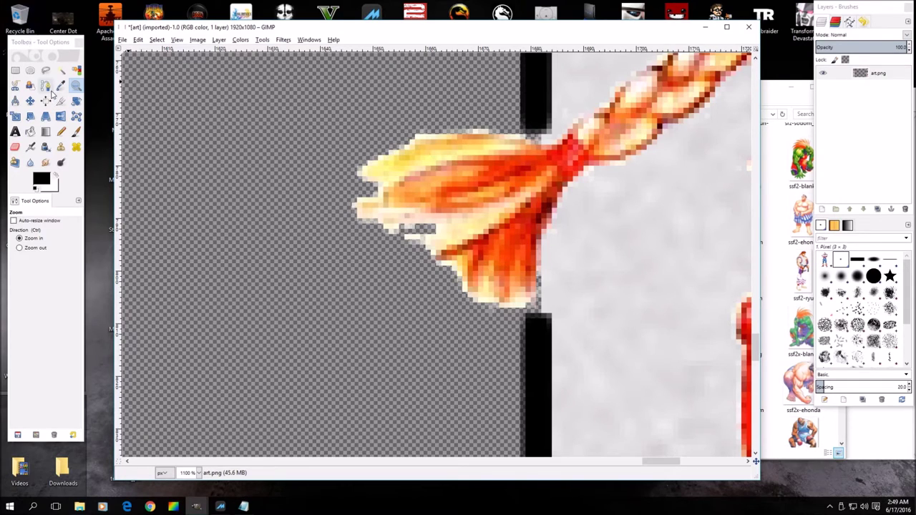
Step: Paint black pixels along the border edge where Cammy's braid tip meets it
left_click(76, 132)
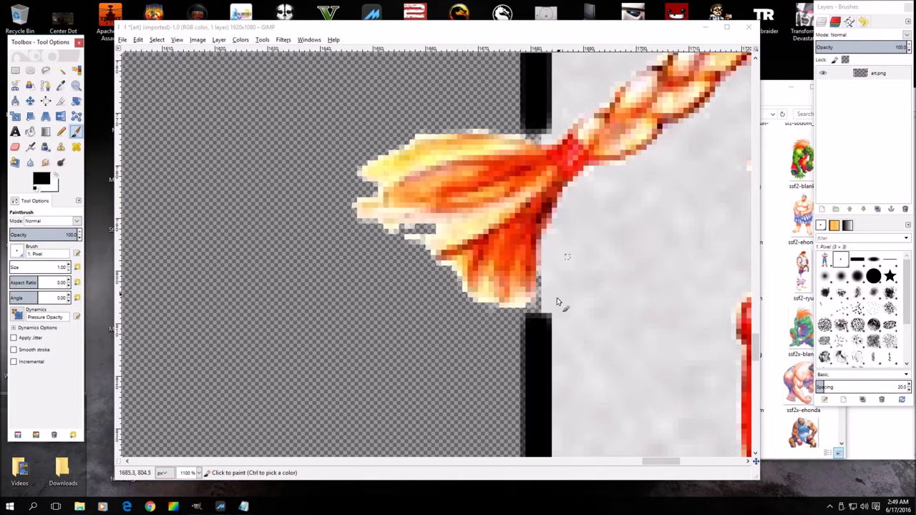
left_click(538, 316)
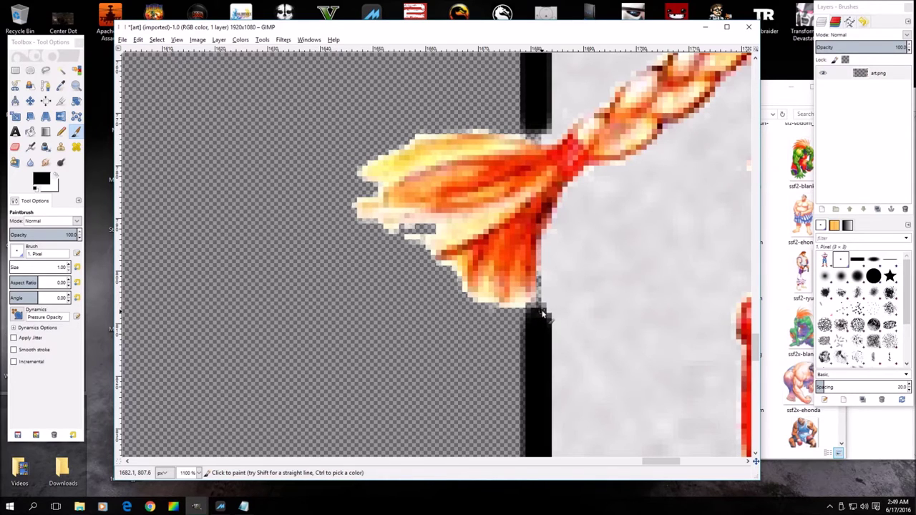
left_click_drag(542, 298, 542, 278)
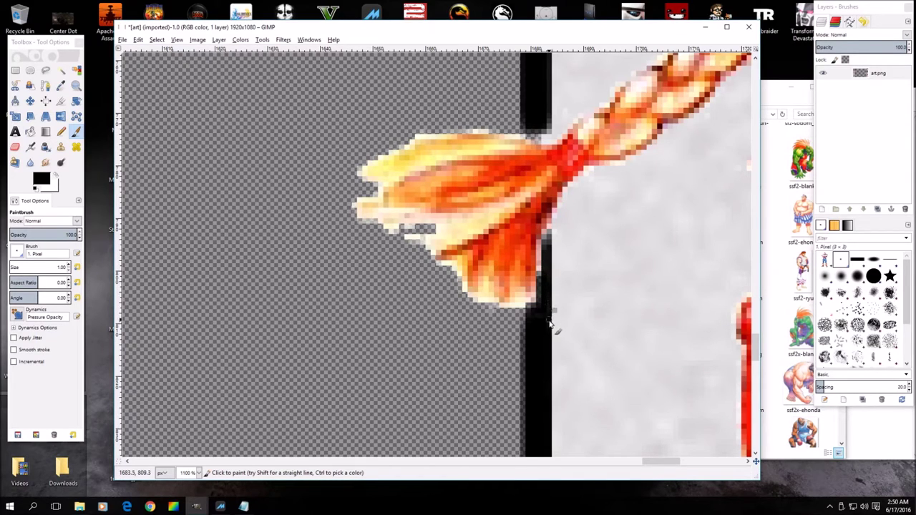
Step: Undo the stray Paintbrush stroke beside the flame at the braid's end
right_click(582, 322)
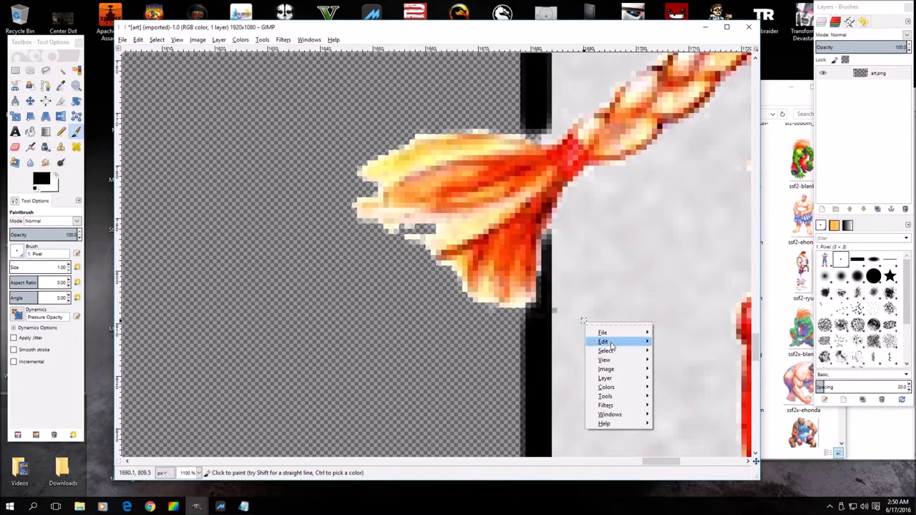
mouse_move(619, 343)
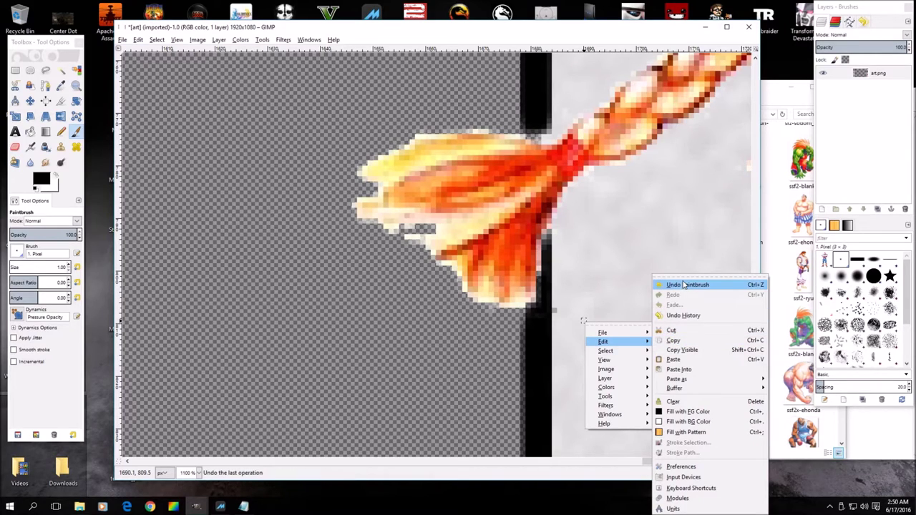
left_click(683, 284)
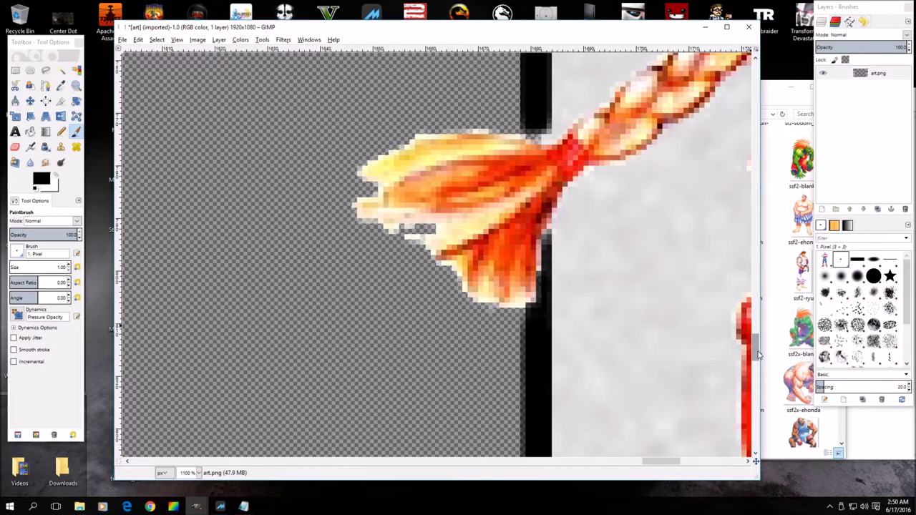
Step: Set the view zoom to 50% to see the whole bezel image
scroll(755, 348, "up", 2)
scroll(758, 351, "up", 5)
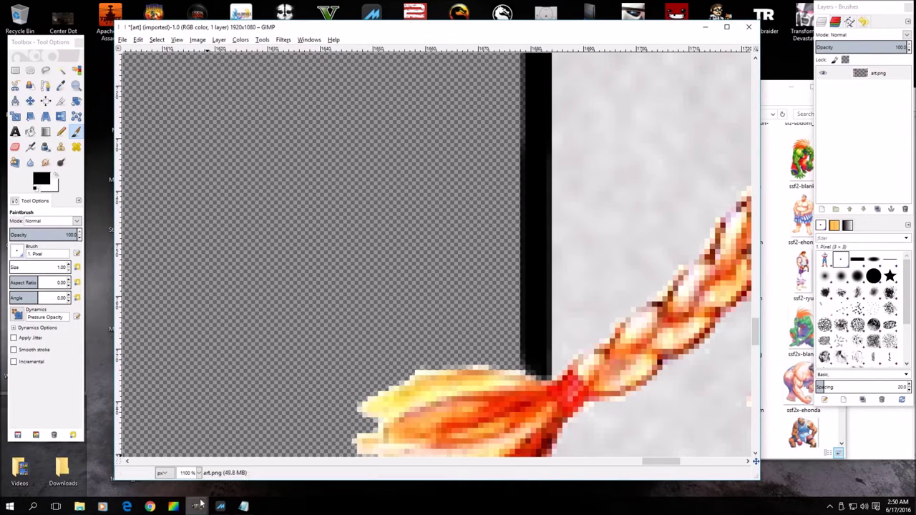
left_click(199, 473)
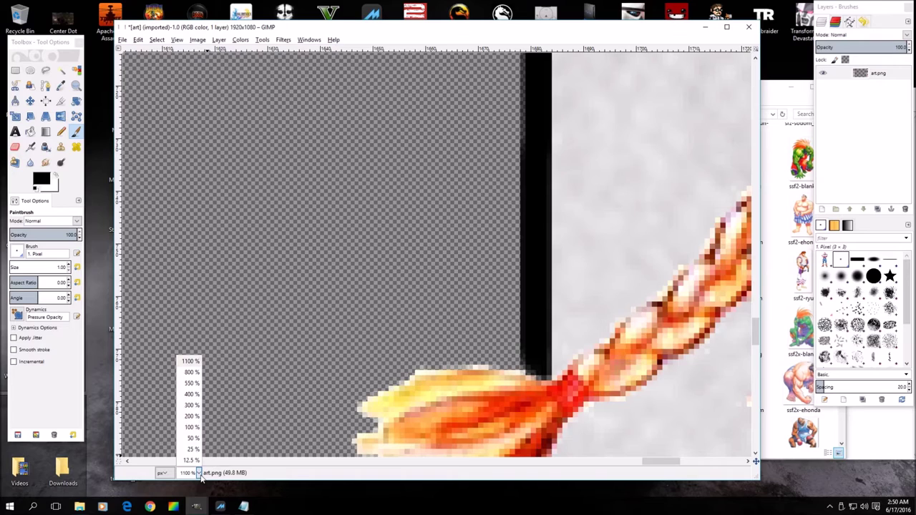
left_click(192, 432)
left_click_drag(419, 463, 273, 462)
left_click(198, 473)
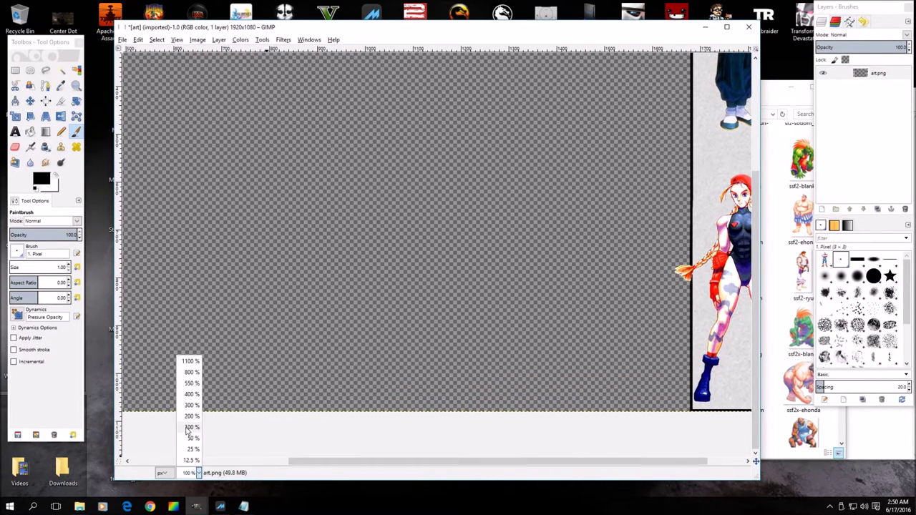
left_click(190, 441)
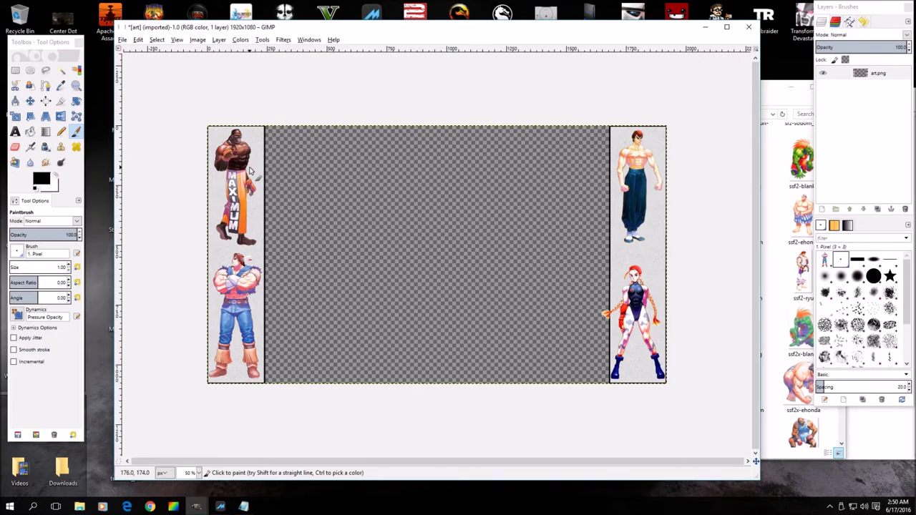
left_click(122, 41)
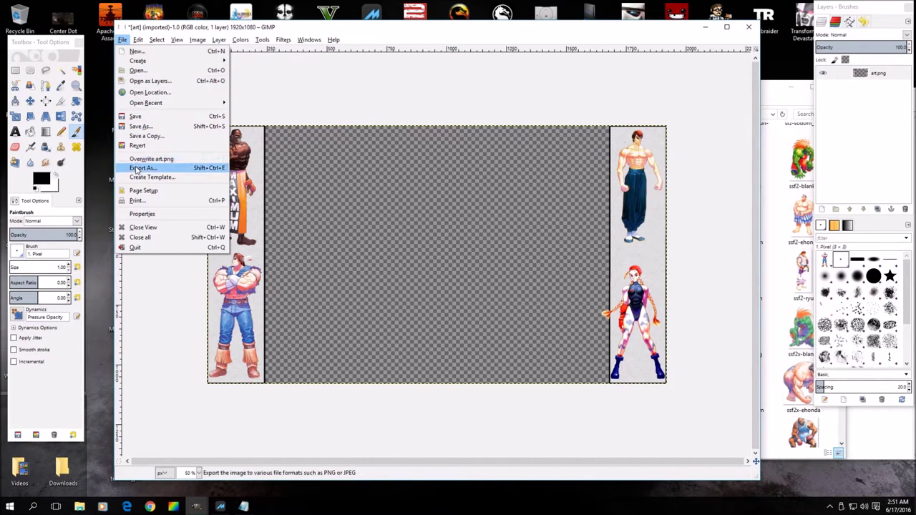
Step: Export the bezel as art1.png in My Template with Save gamma and Save layer offset enabled
left_click(139, 168)
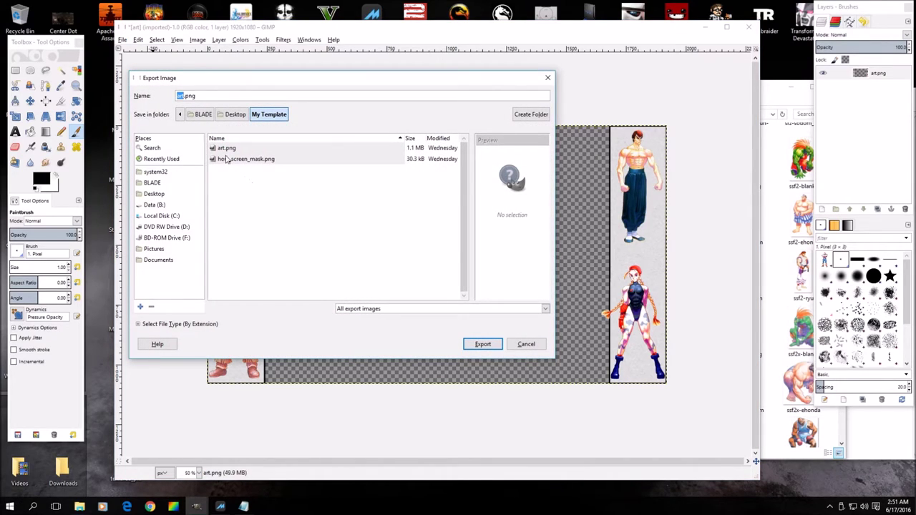
left_click(483, 345)
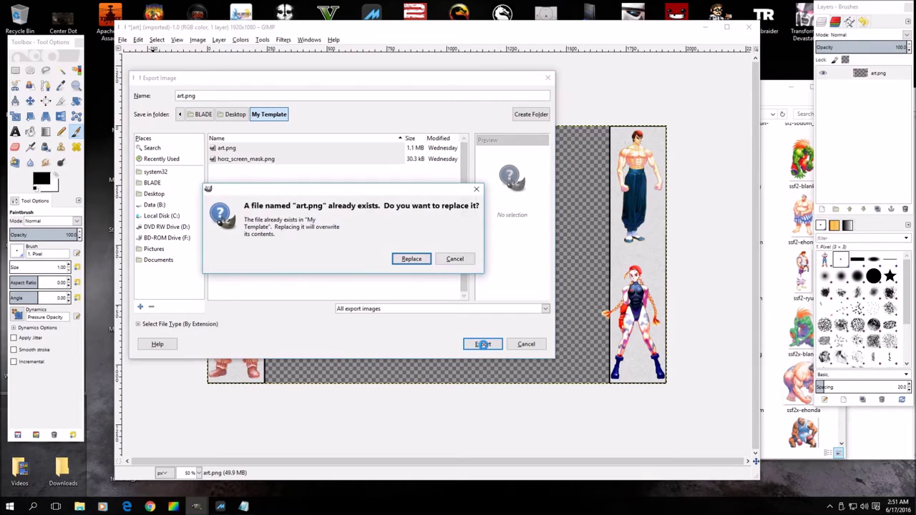
left_click(453, 260)
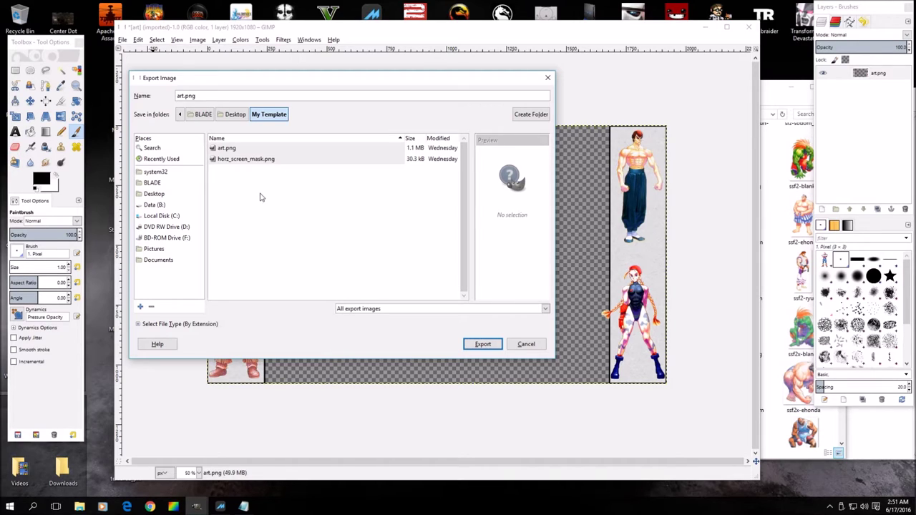
double_click(184, 96)
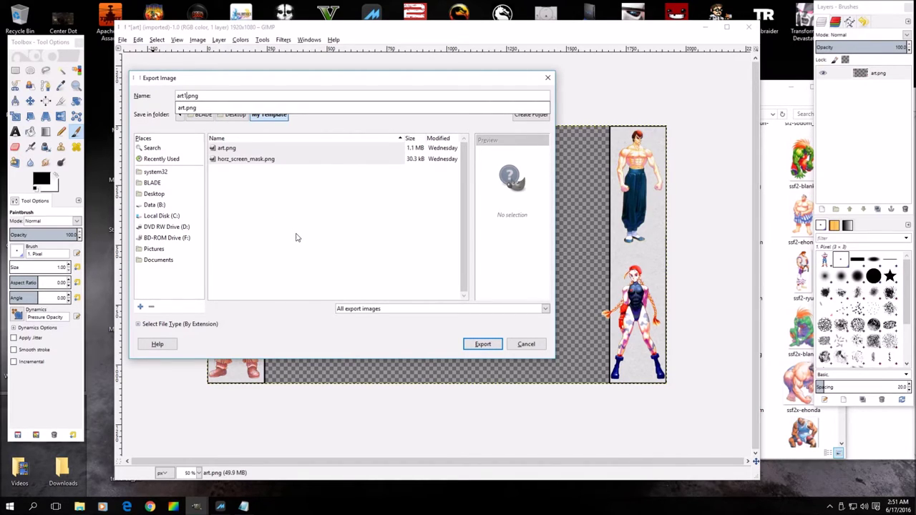
type("1")
key("Return")
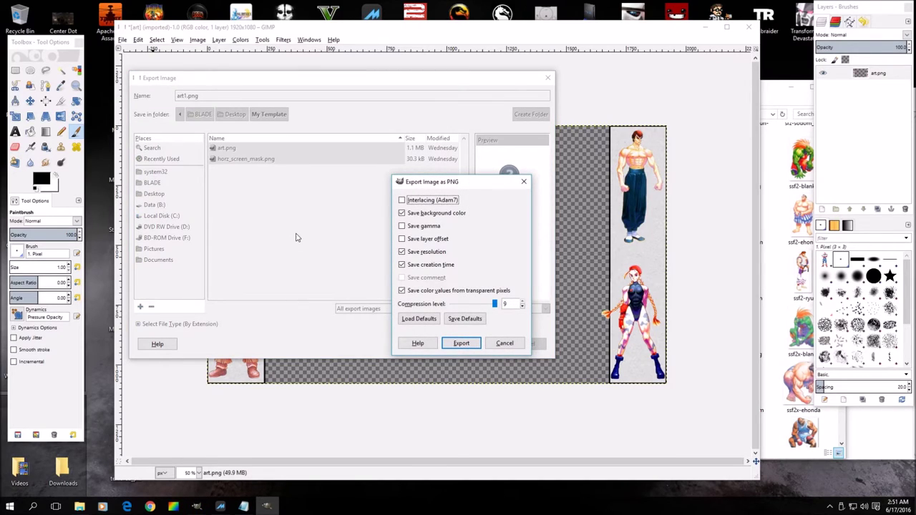
left_click(402, 226)
left_click(402, 239)
left_click(461, 343)
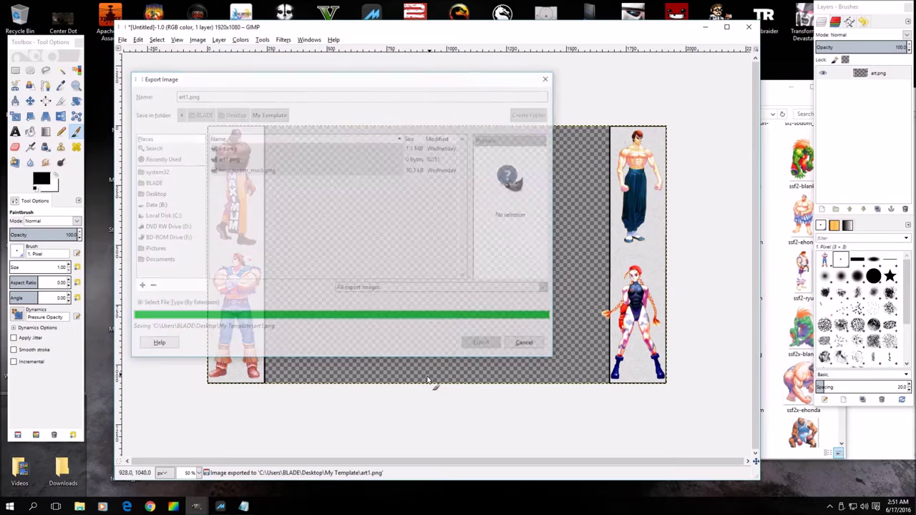
Step: Close the ssf2-thawk, ssf2-deejay and ssf2-feilong images, discarding their changes
left_click(705, 27)
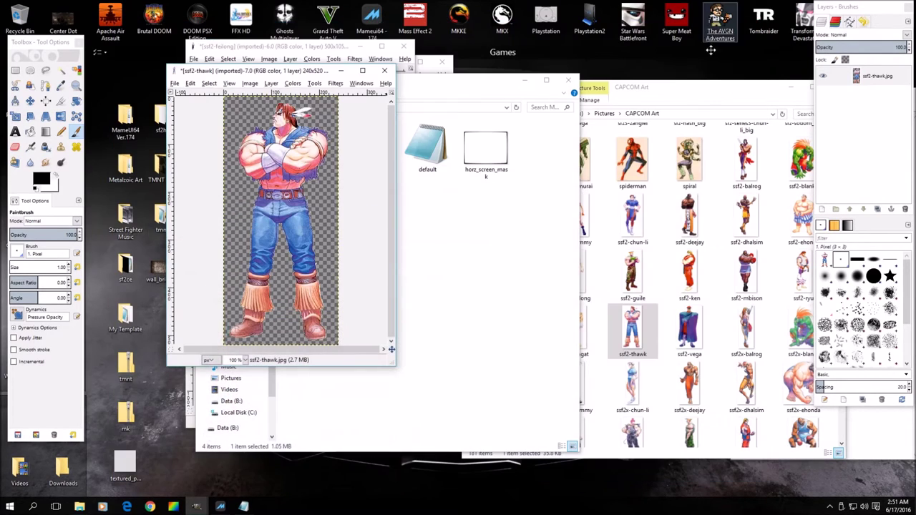
left_click(393, 70)
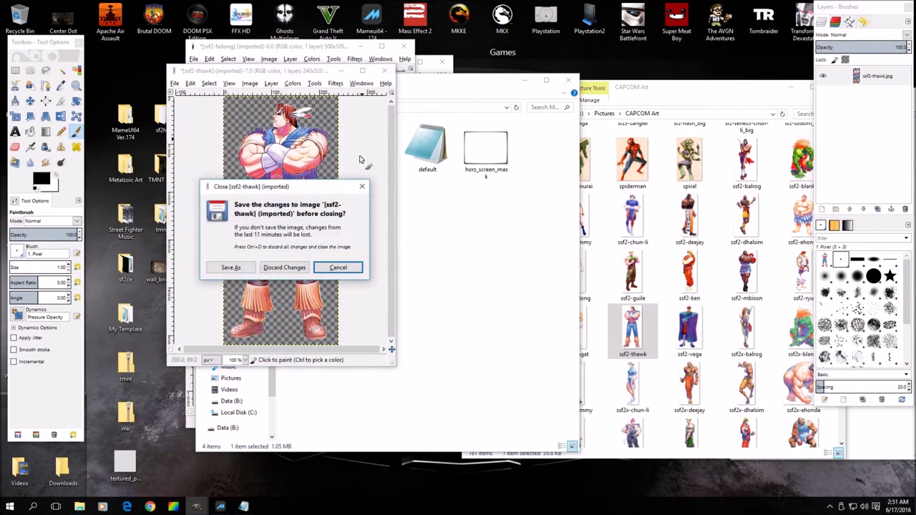
left_click(285, 268)
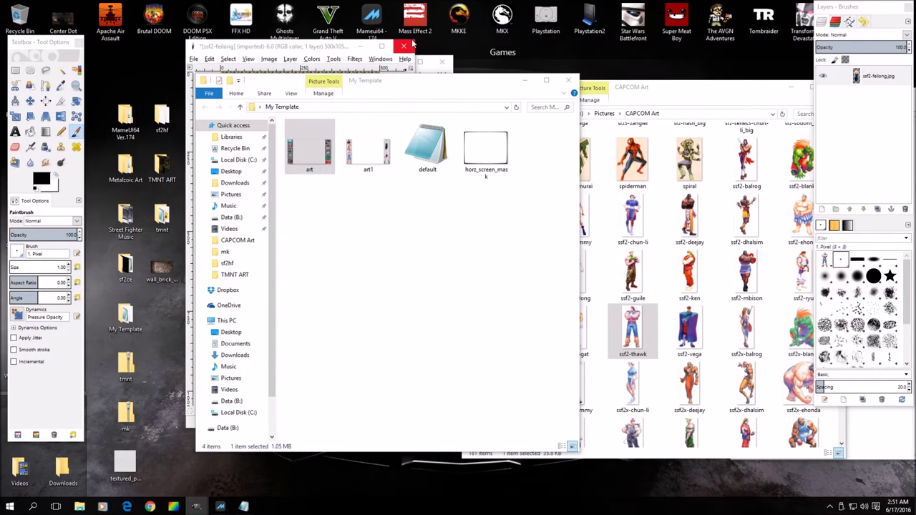
left_click(360, 46)
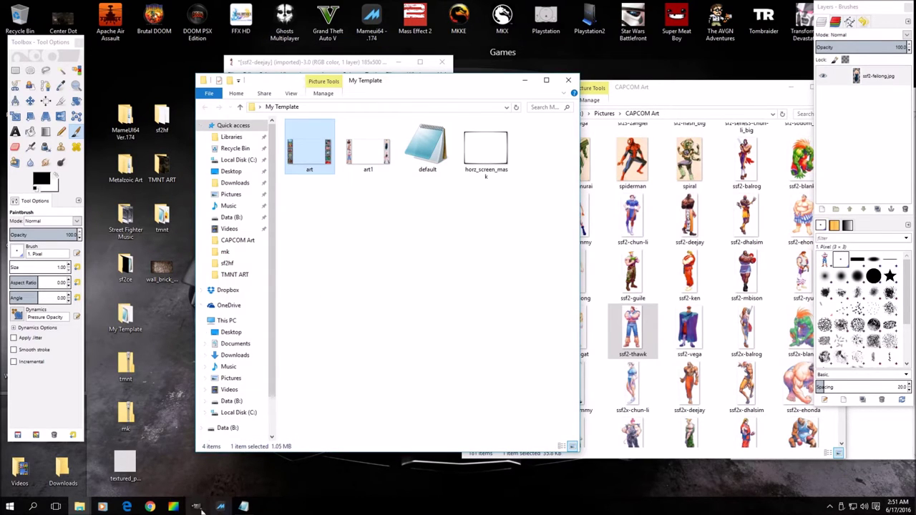
mouse_move(200, 506)
left_click(231, 434)
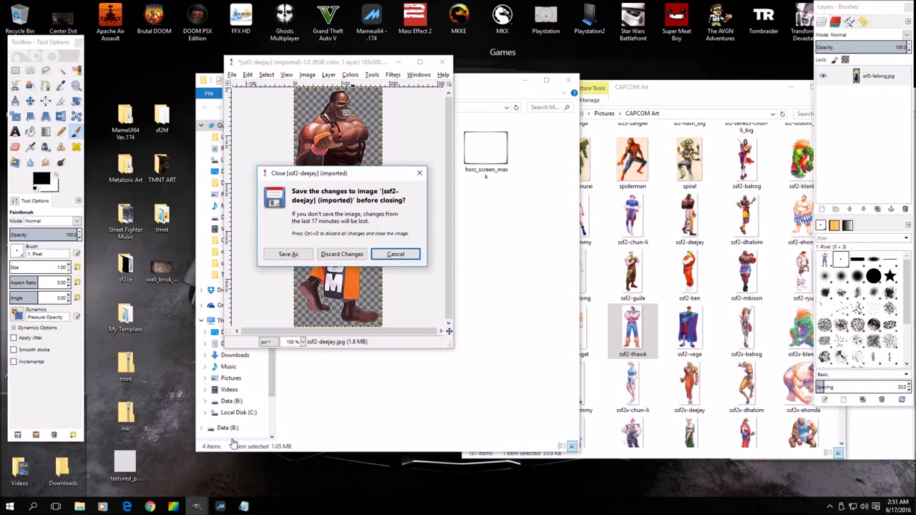
left_click(343, 257)
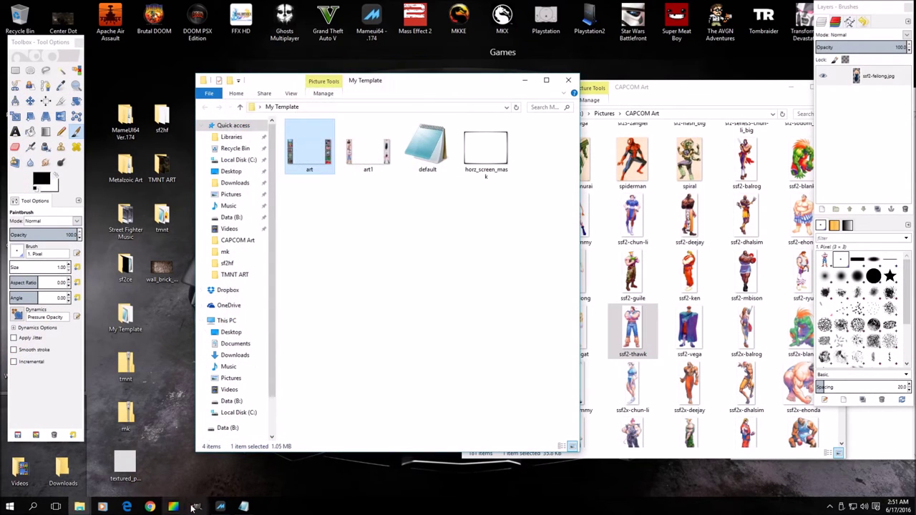
mouse_move(196, 507)
left_click(255, 433)
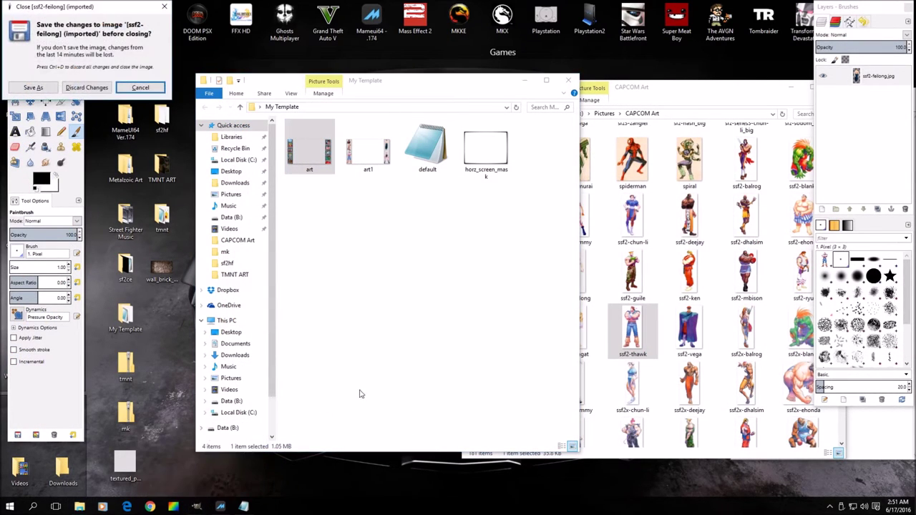
left_click(87, 87)
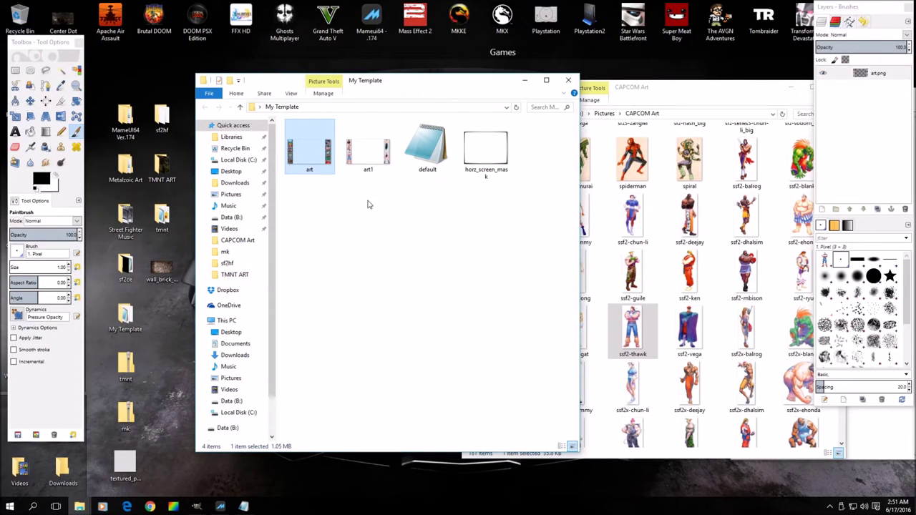
left_click_drag(417, 96, 569, 104)
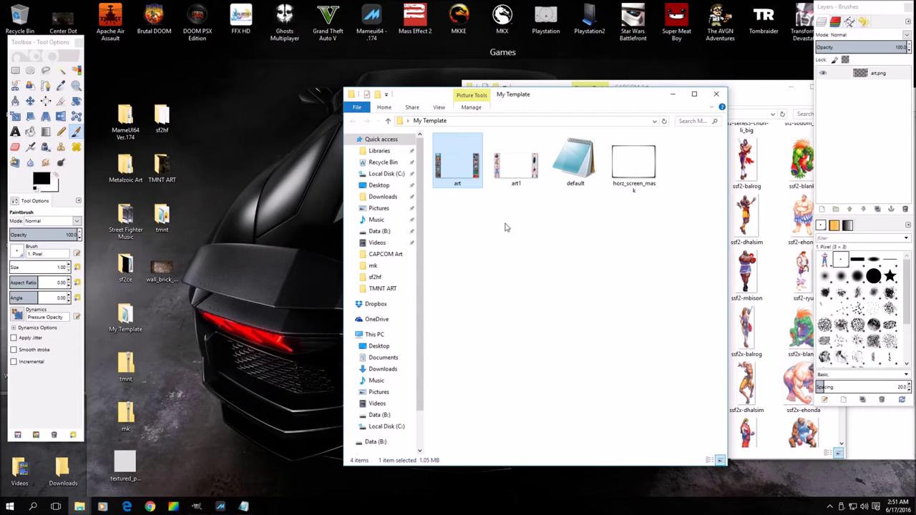
Step: Create a new desktop folder named ssf2u and open it
right_click(200, 337)
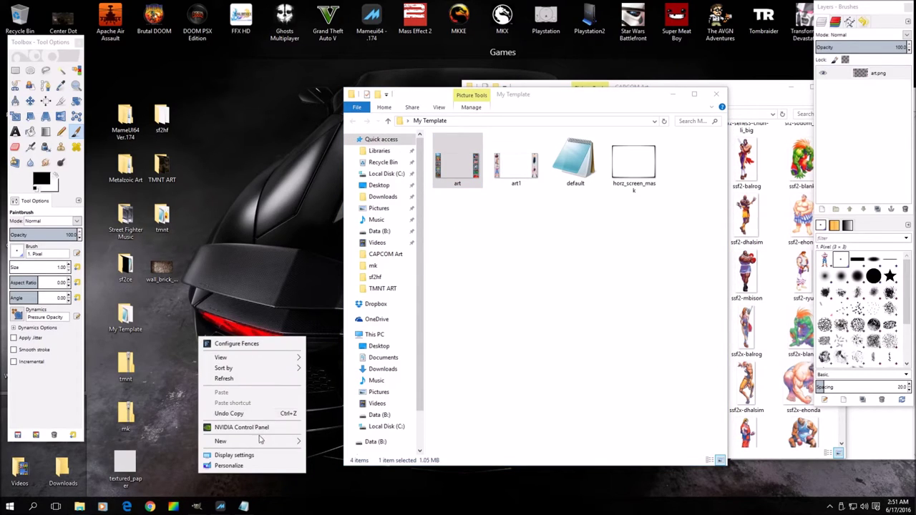
mouse_move(271, 441)
left_click(328, 363)
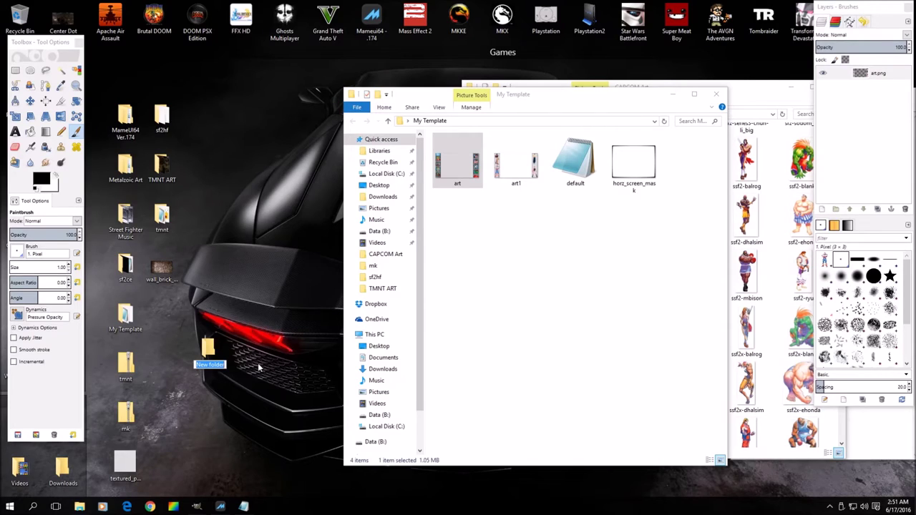
type("s")
type("sf2")
key("Return")
key("Return")
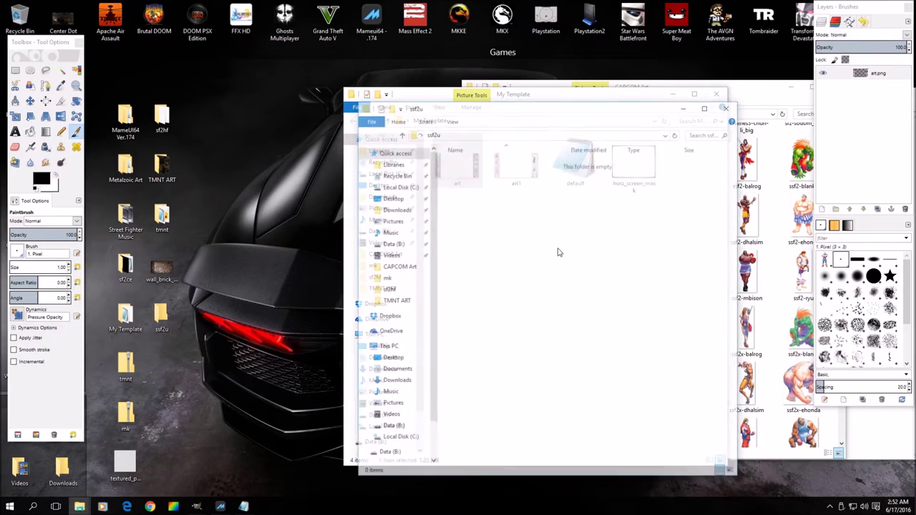
left_click_drag(583, 115, 503, 264)
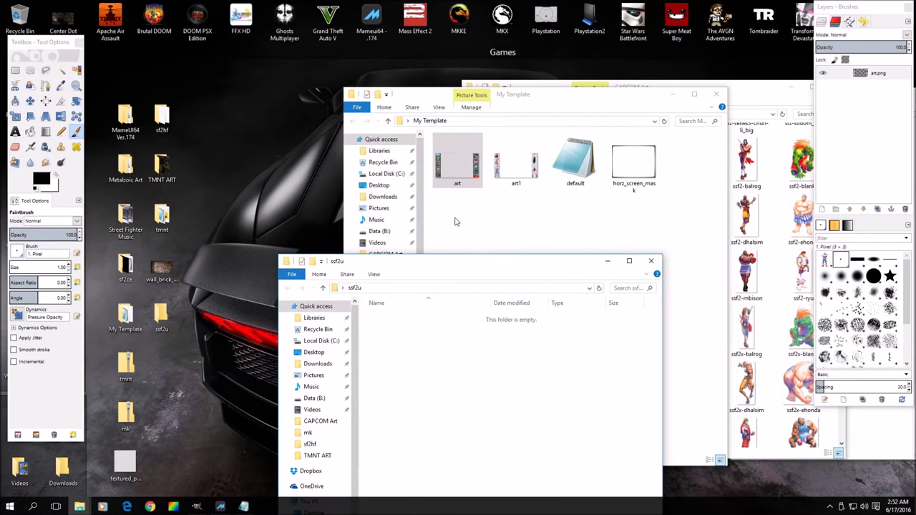
Step: Copy the four My Template files into the ssf2u folder
left_click_drag(453, 222, 662, 129)
right_click(683, 156)
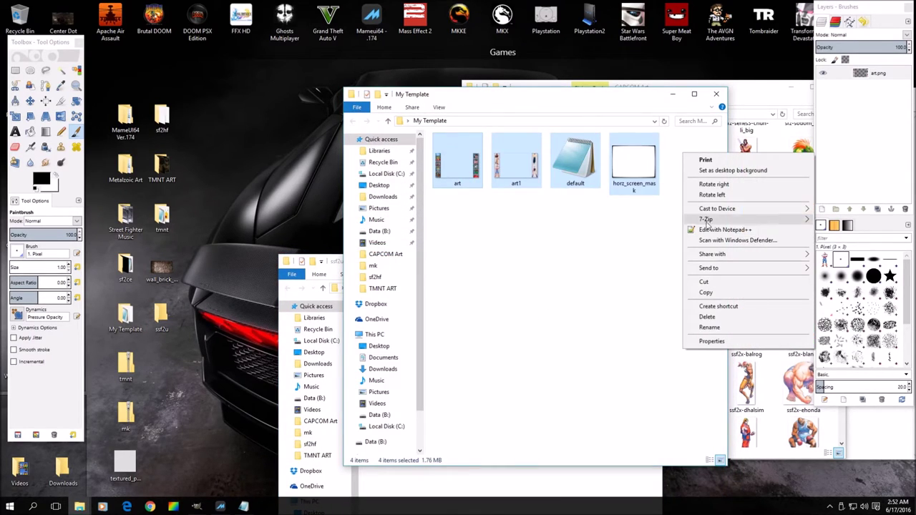
left_click(705, 295)
left_click(501, 484)
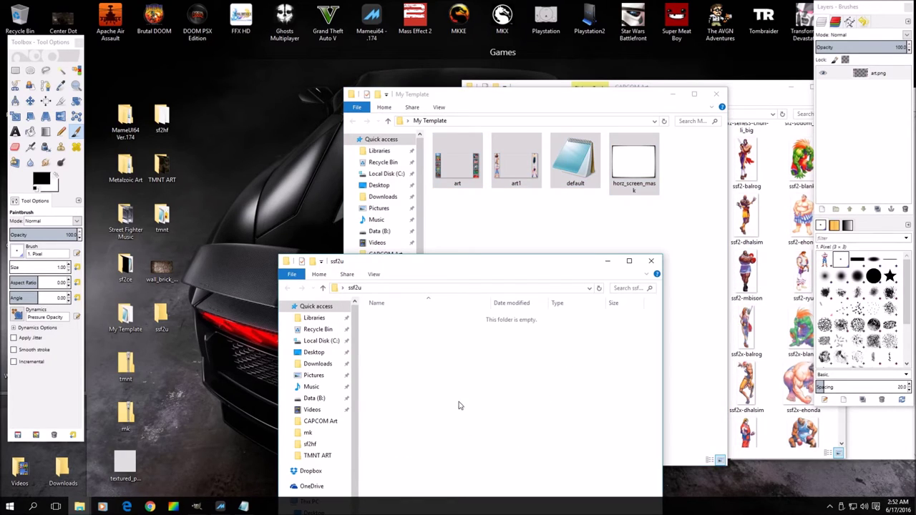
right_click(460, 403)
left_click(494, 331)
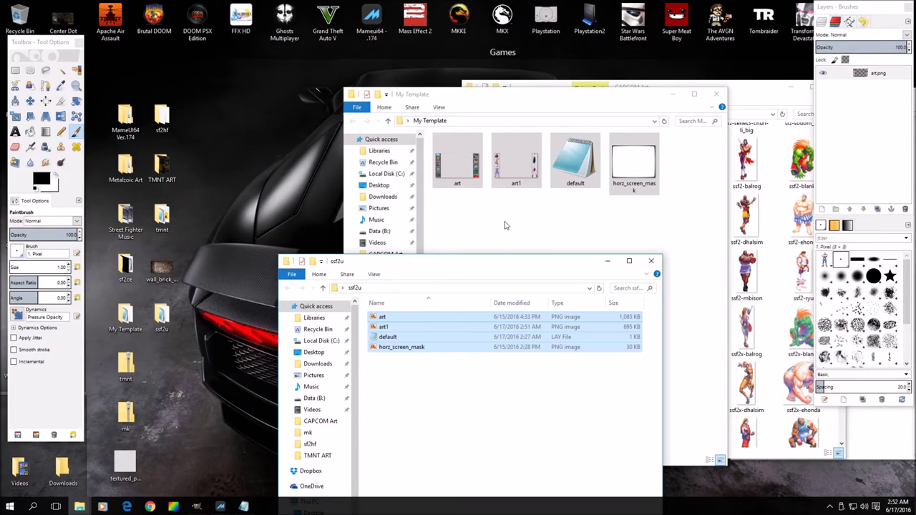
Step: Delete the template files, undo the delete, then delete only art1 from My Template
right_click(511, 179)
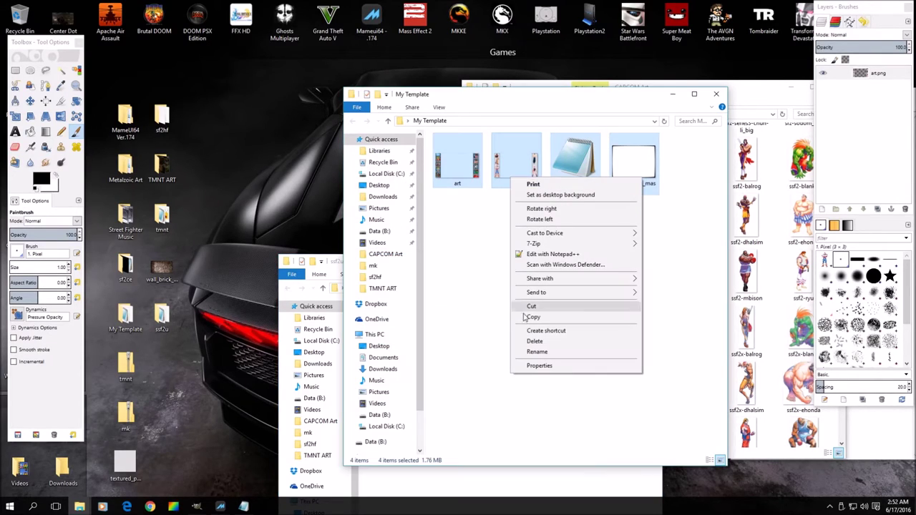
left_click(534, 341)
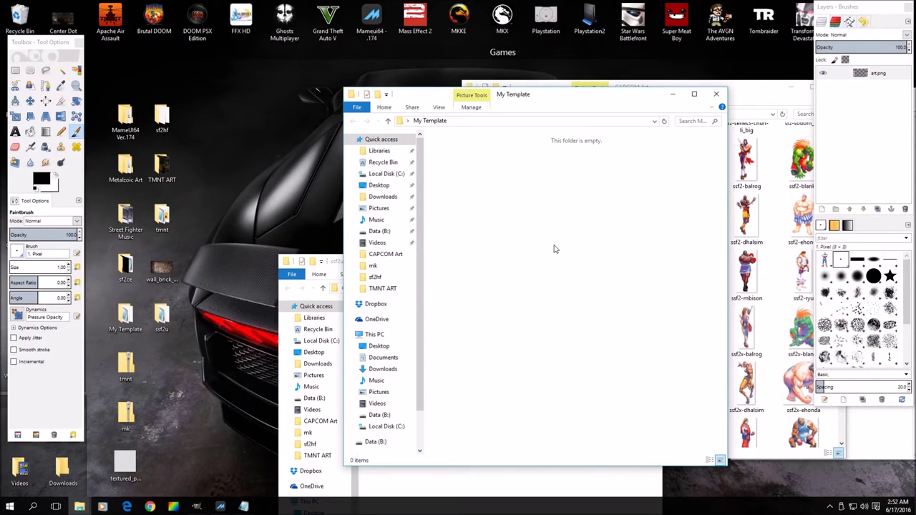
right_click(552, 195)
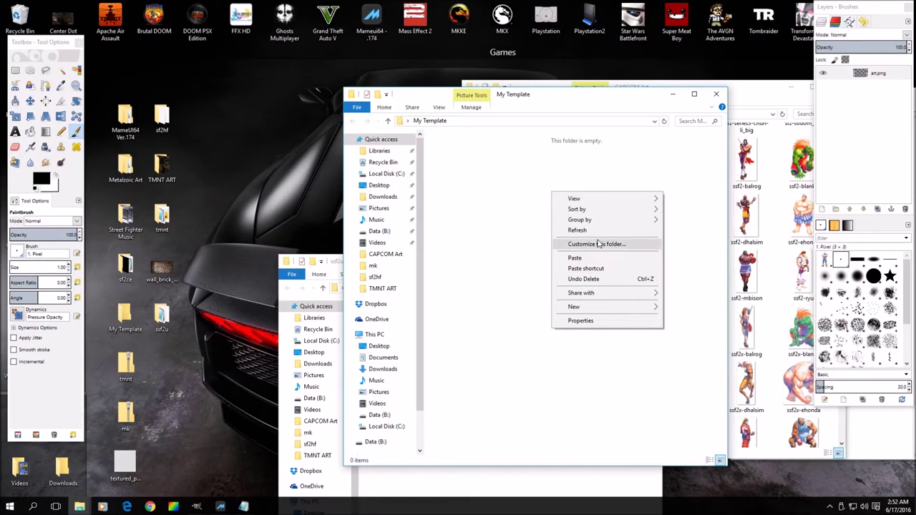
left_click(600, 279)
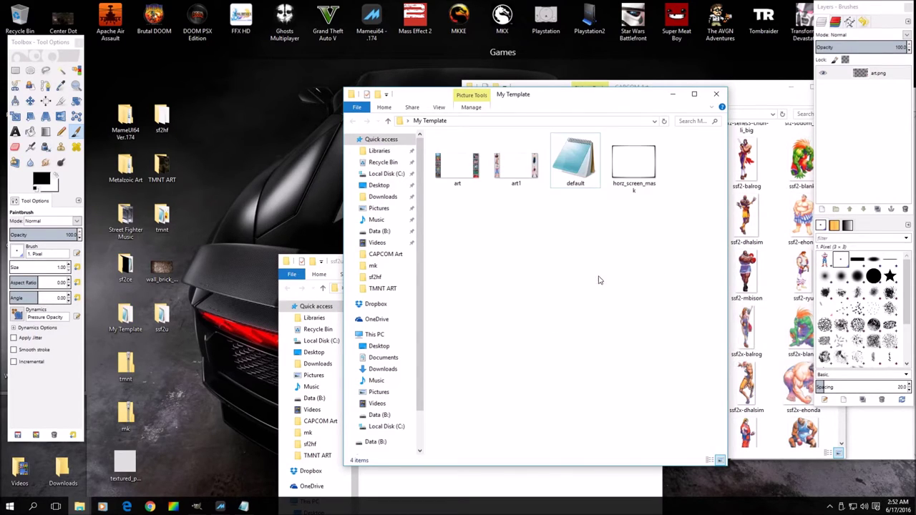
right_click(509, 173)
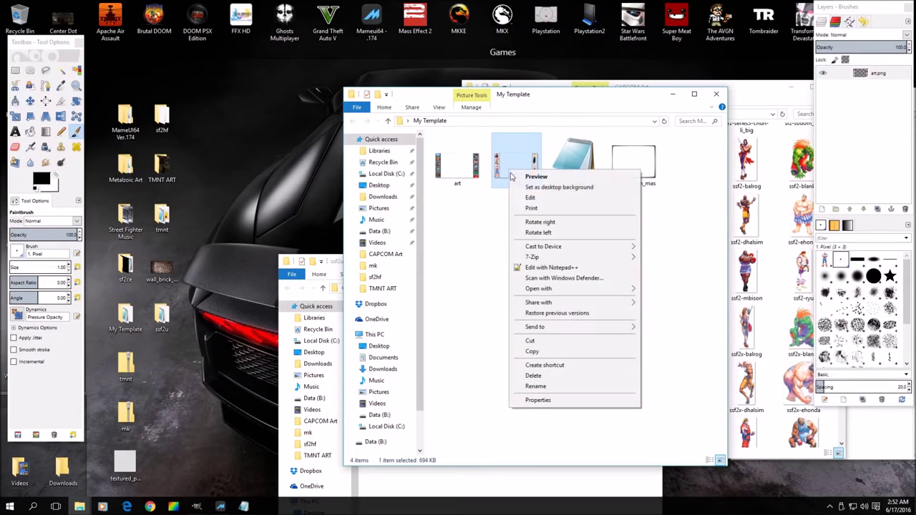
left_click(532, 377)
Step: Close My Template and show the ssf2u folder's files as large icons
left_click(716, 93)
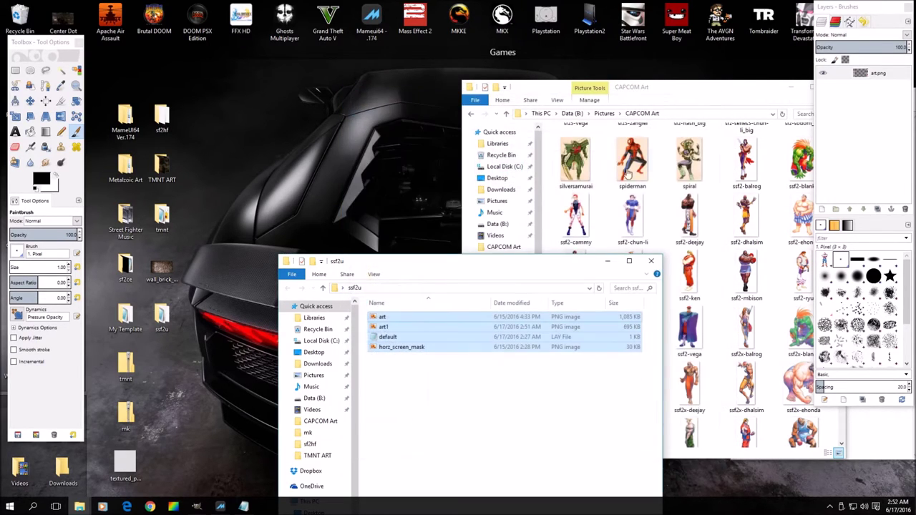
left_click_drag(441, 269, 423, 92)
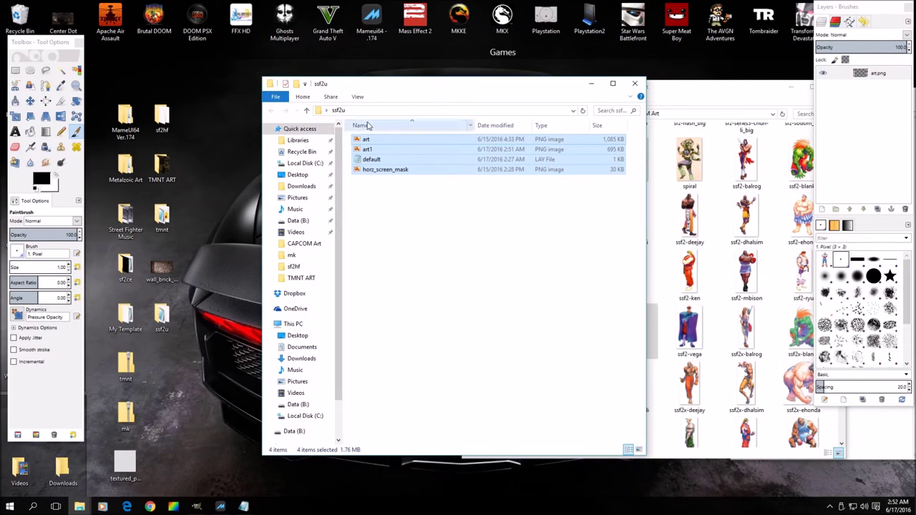
right_click(400, 246)
mouse_move(493, 250)
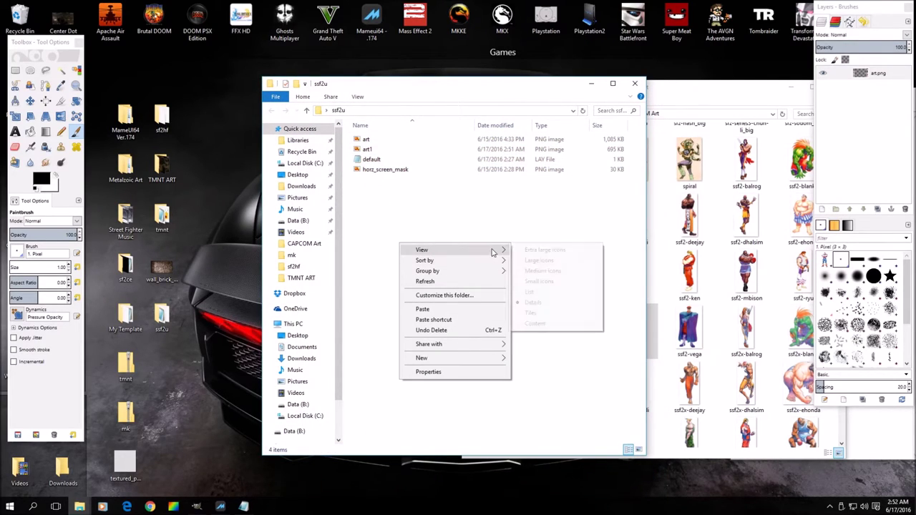
left_click(530, 260)
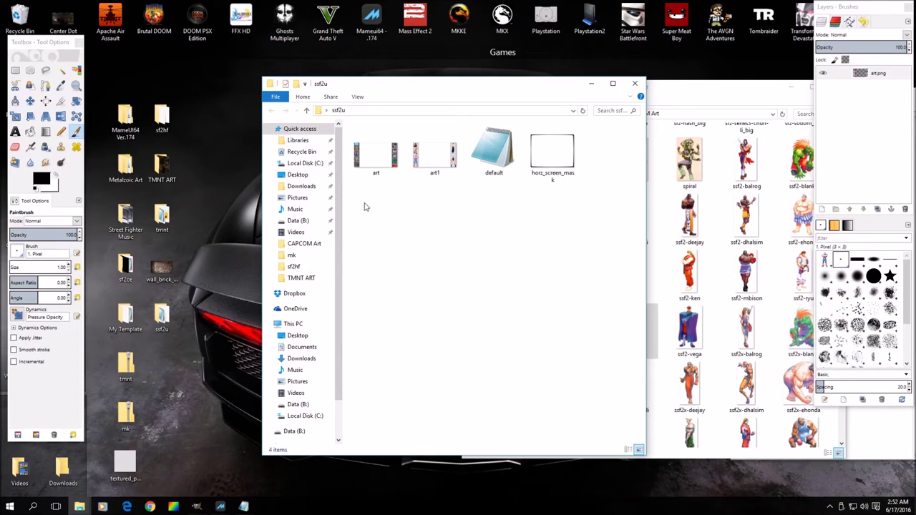
Step: In default.lay, change view_1's image name from custom to art1, then preview horz_screen_mask
double_click(494, 153)
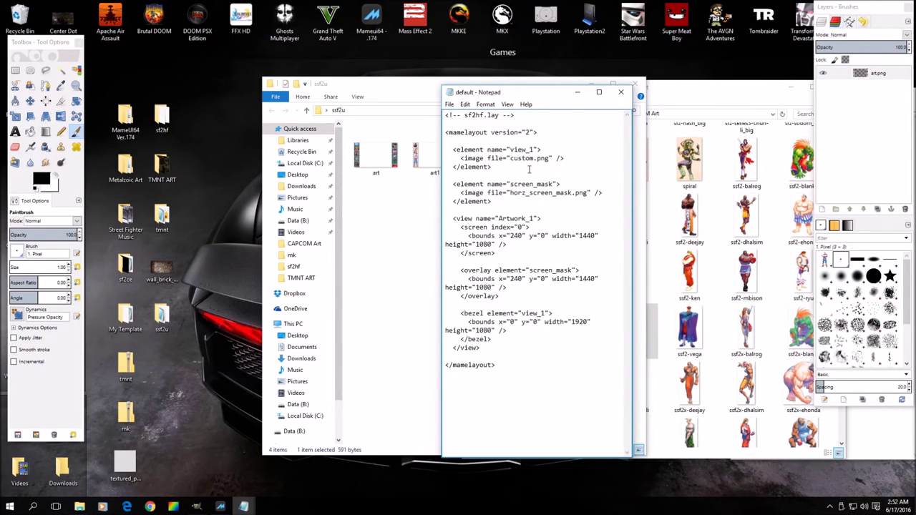
left_click_drag(510, 158, 531, 161)
type("art1")
left_click_drag(551, 100, 700, 94)
double_click(552, 152)
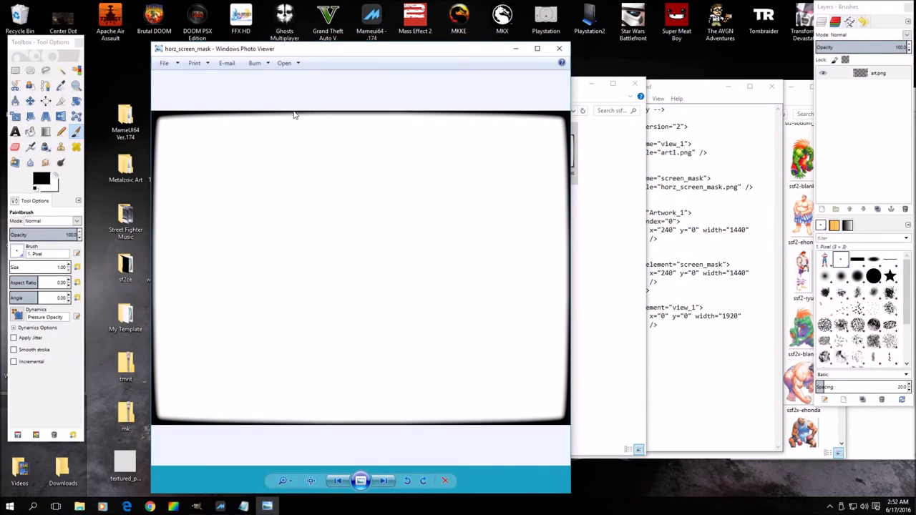
left_click(559, 48)
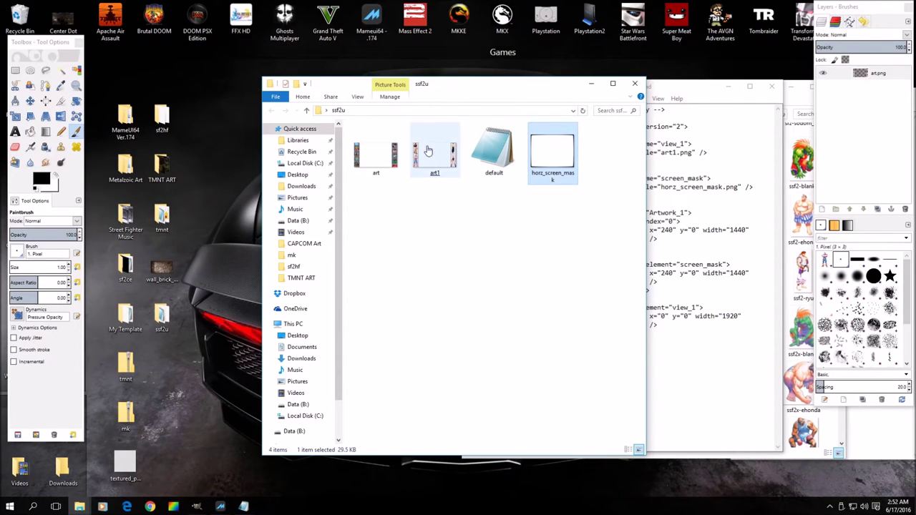
left_click(699, 90)
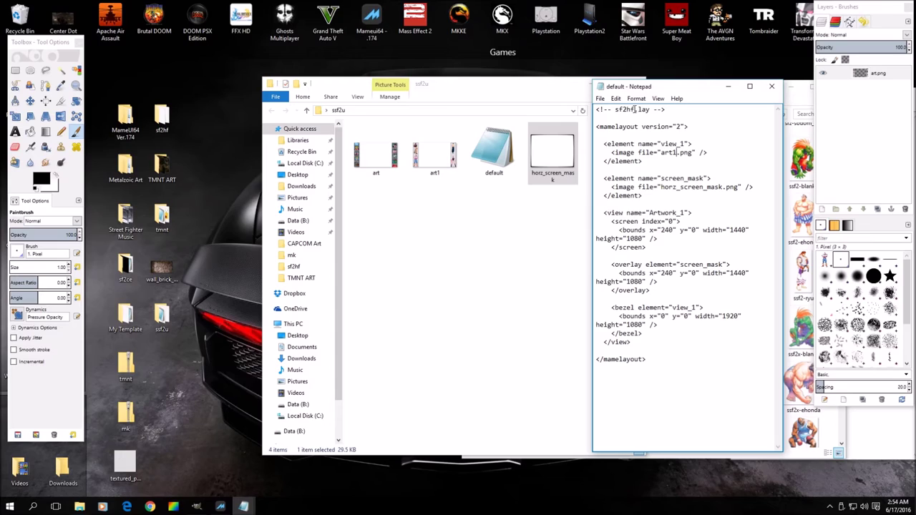
Step: Replace the header comment's game name with 'sf2u', then save and close default.lay
left_click_drag(635, 110, 623, 110)
type("sf2u")
left_click(601, 99)
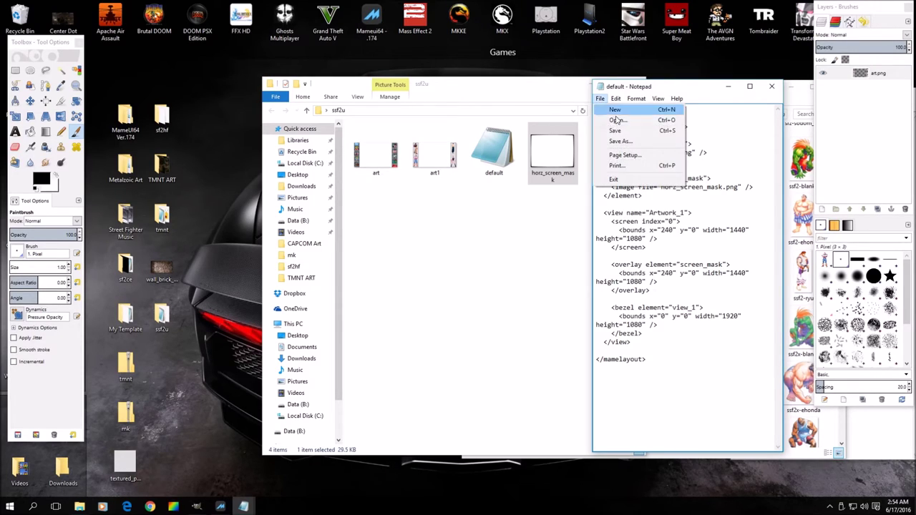
left_click(620, 133)
left_click(771, 86)
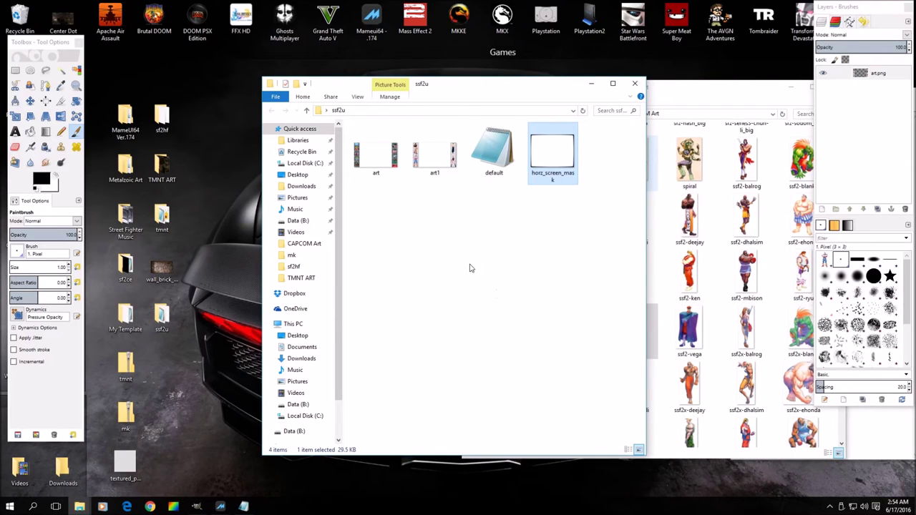
Step: Copy the desktop ssf2u folder into MameUI64 Ver.174's Mameui64 Artwork folder
double_click(126, 118)
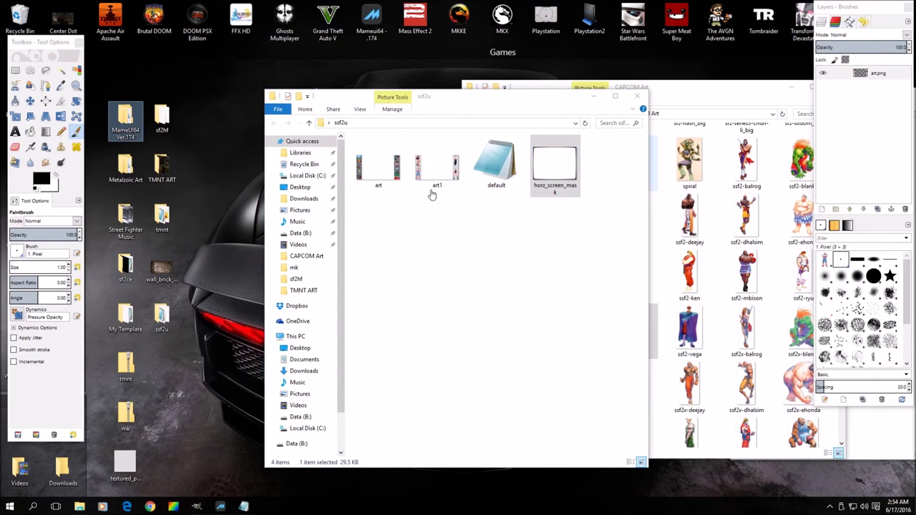
double_click(392, 169)
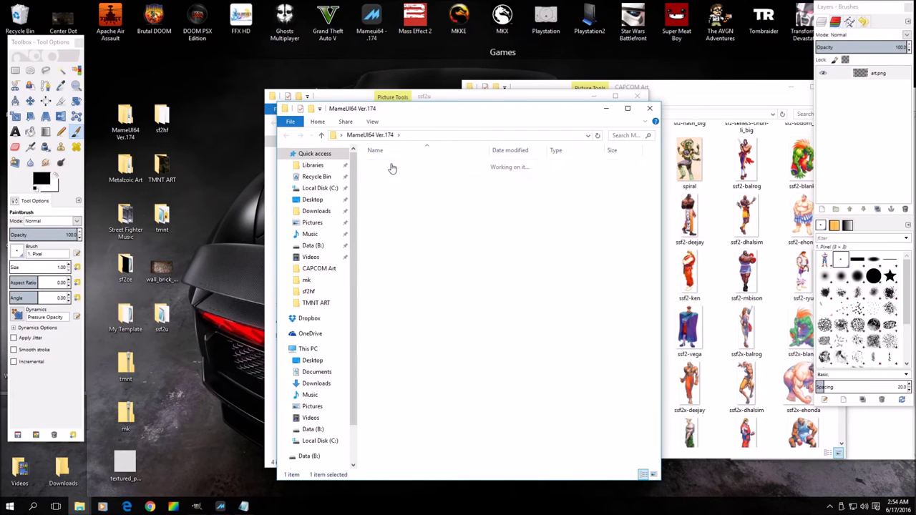
left_click_drag(163, 324, 393, 165)
left_click(406, 179)
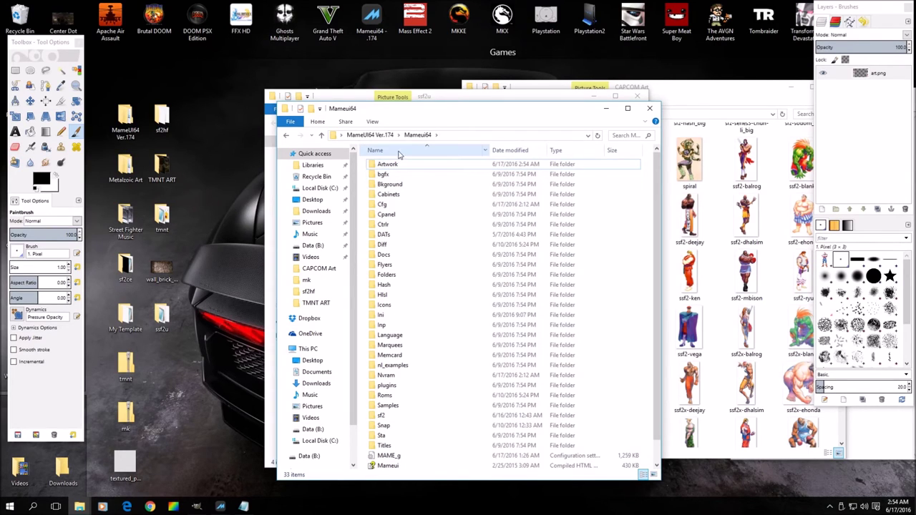
left_click(220, 506)
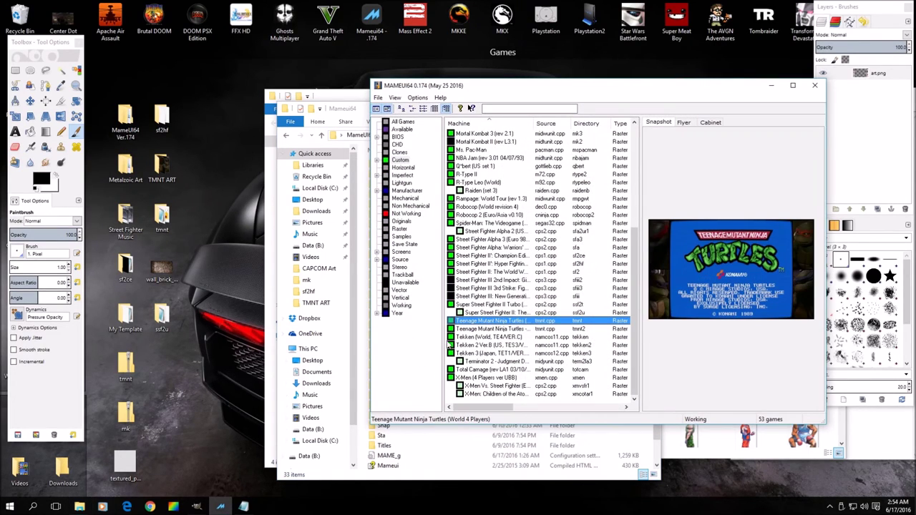
Step: Launch Super Street Fighter II: The New Challengers past the warning and lower volume to -29dB
left_click(478, 314)
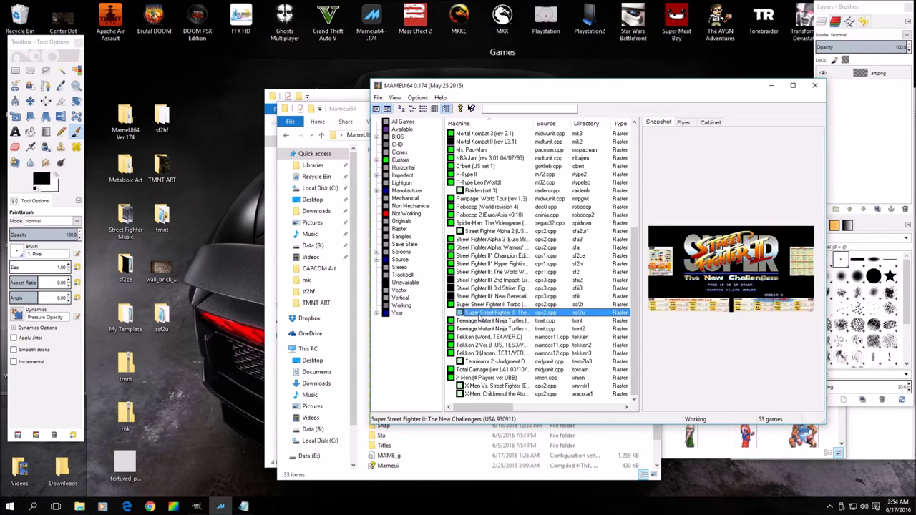
double_click(478, 315)
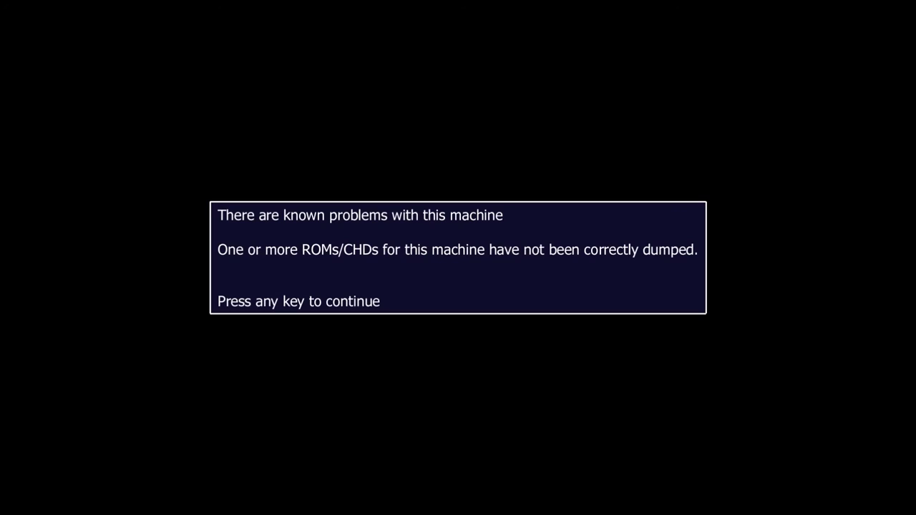
key("Return")
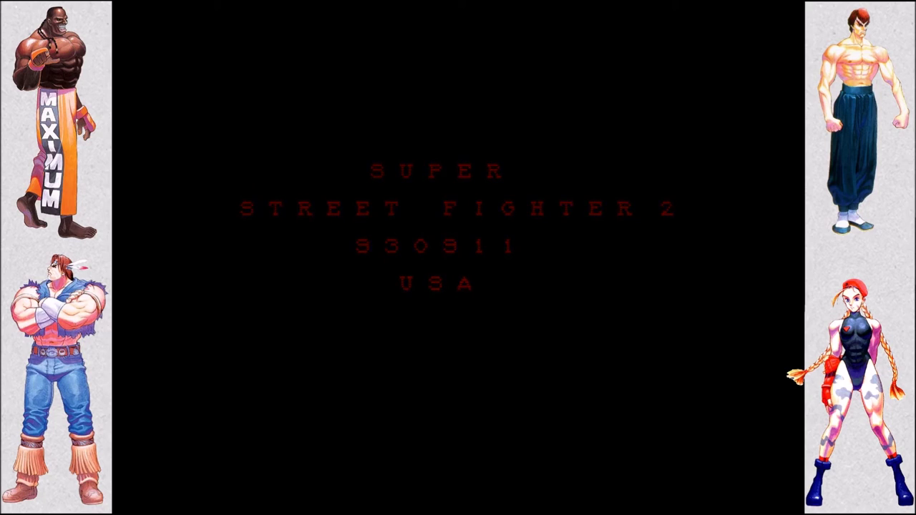
key("minus")
key("minus")
key("minus")
key("minus")
key("minus")
key("minus")
key("minus")
key("minus")
key("minus")
key("minus")
key("minus")
key("minus")
key("minus")
key("minus")
key("minus")
key("minus")
key("minus")
key("minus")
key("minus")
key("minus")
key("minus")
key("minus")
key("minus")
key("minus")
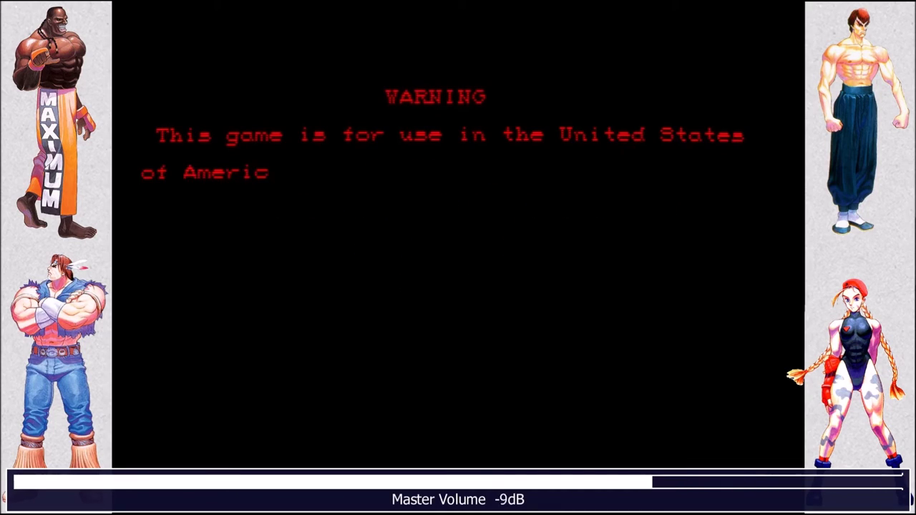
key("minus")
key("minus")
key("minus")
key("minus")
key("minus")
key("minus")
key("minus")
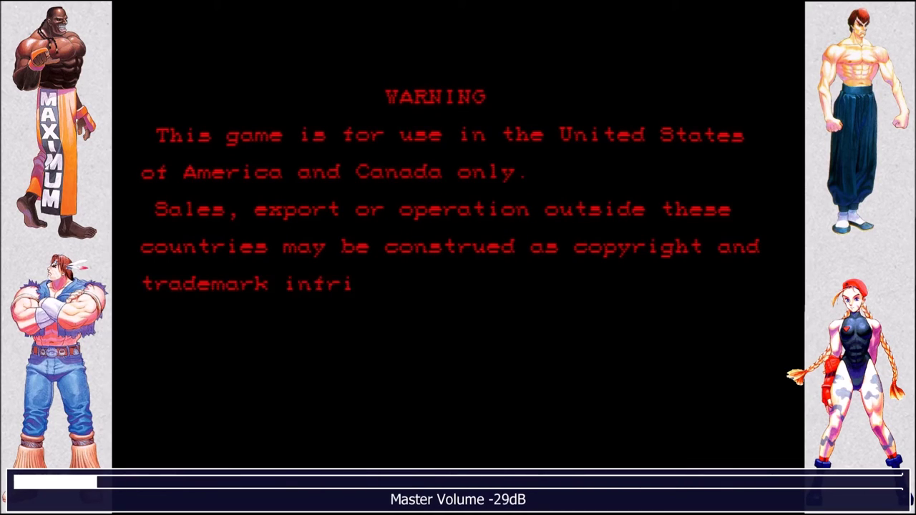